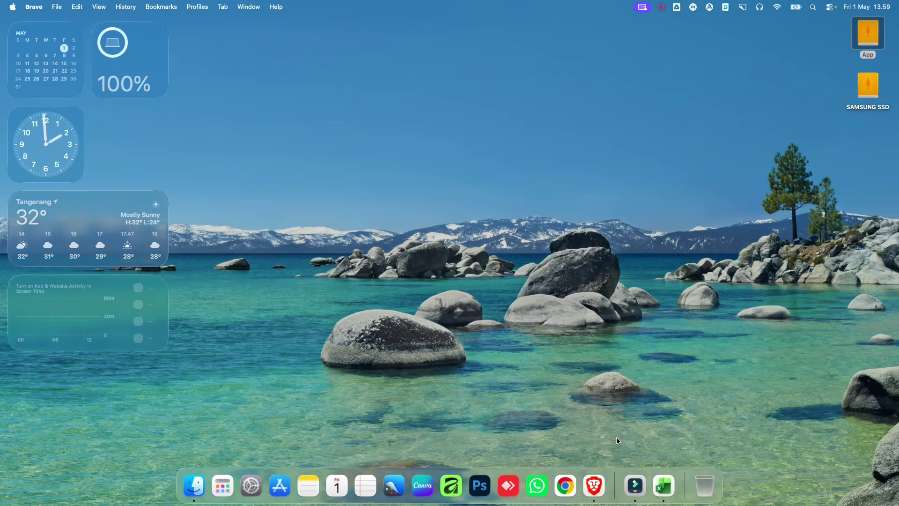
Step: Bring up the browser showing the OPS TUTORIAL site's home page
{"action": "left_click", "coordinate": [594, 486]}
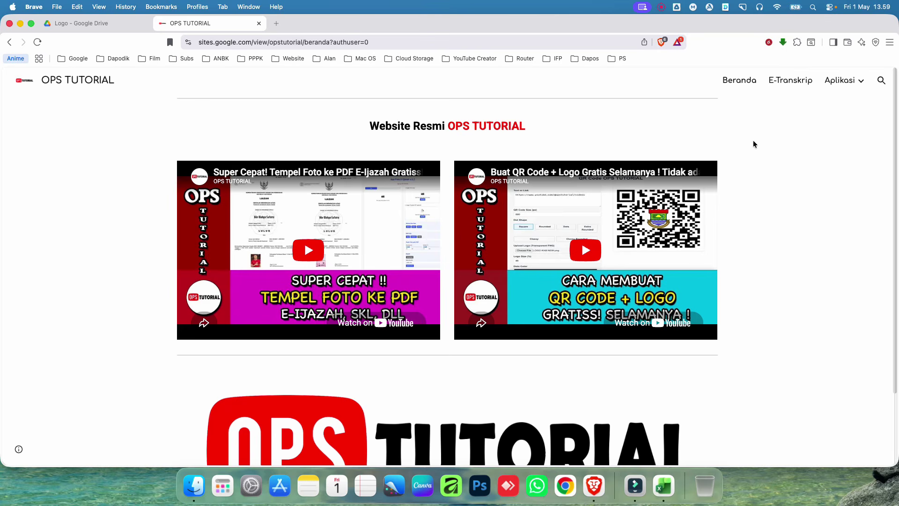
Step: Go to the site's E-Transkrip page and scroll through its description and app button
{"action": "left_click", "coordinate": [786, 81]}
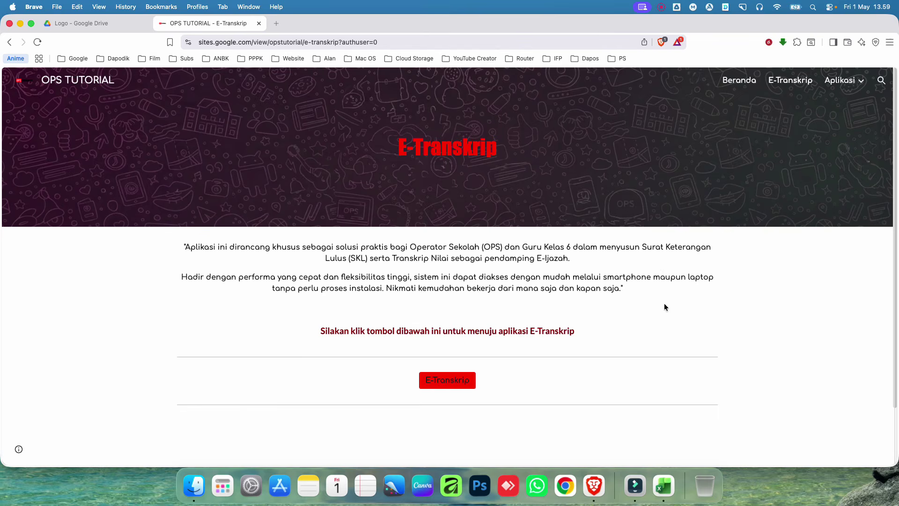
{"action": "scroll", "coordinate": [664, 308], "scroll_direction": "down", "scroll_amount": 3}
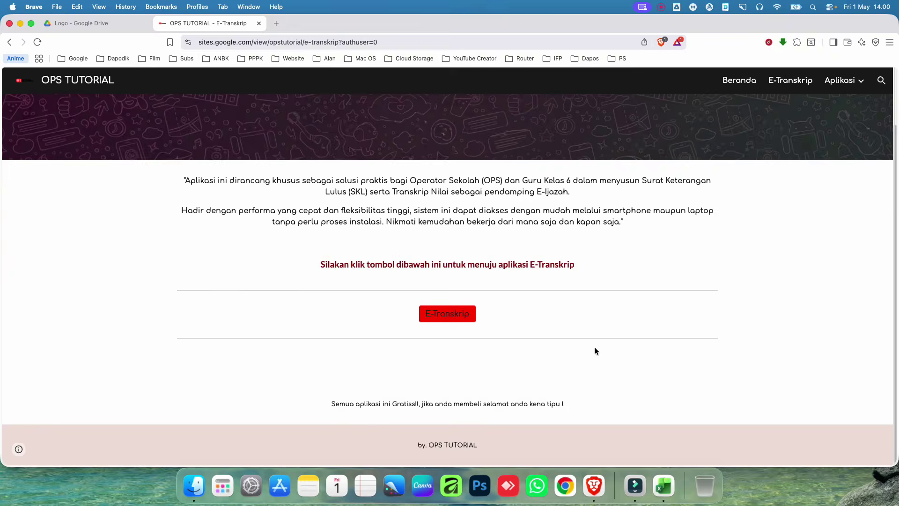
{"action": "scroll", "coordinate": [515, 375], "scroll_direction": "up", "scroll_amount": 3}
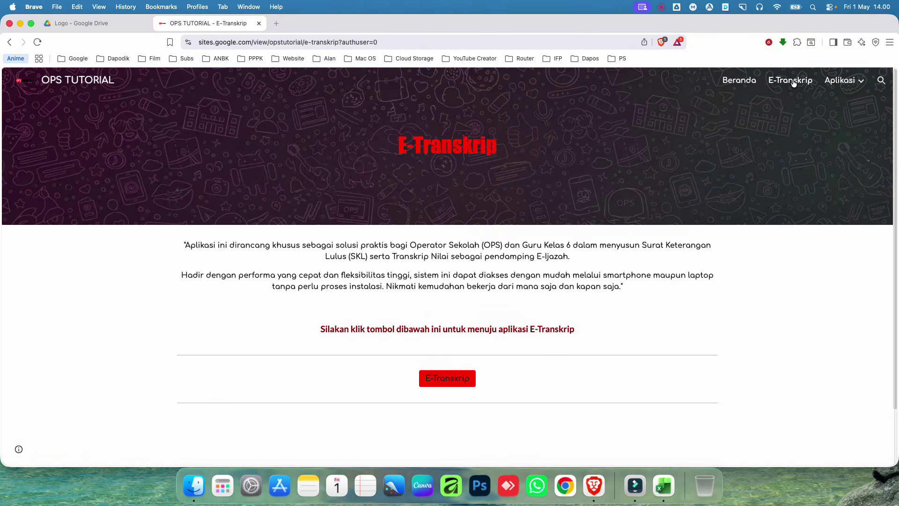
{"action": "scroll", "coordinate": [539, 328], "scroll_direction": "down", "scroll_amount": 3}
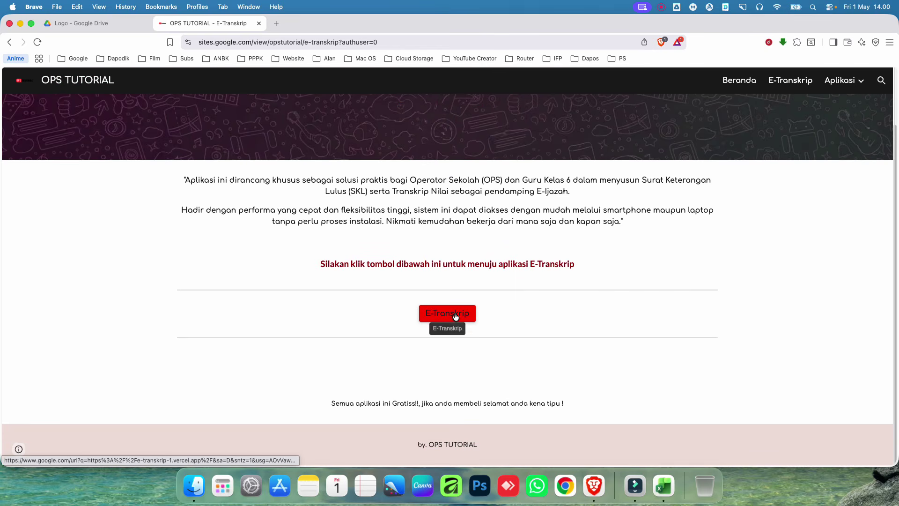
Step: Launch the E-Transkrip app's login page in a new tab
{"action": "left_click", "coordinate": [446, 314]}
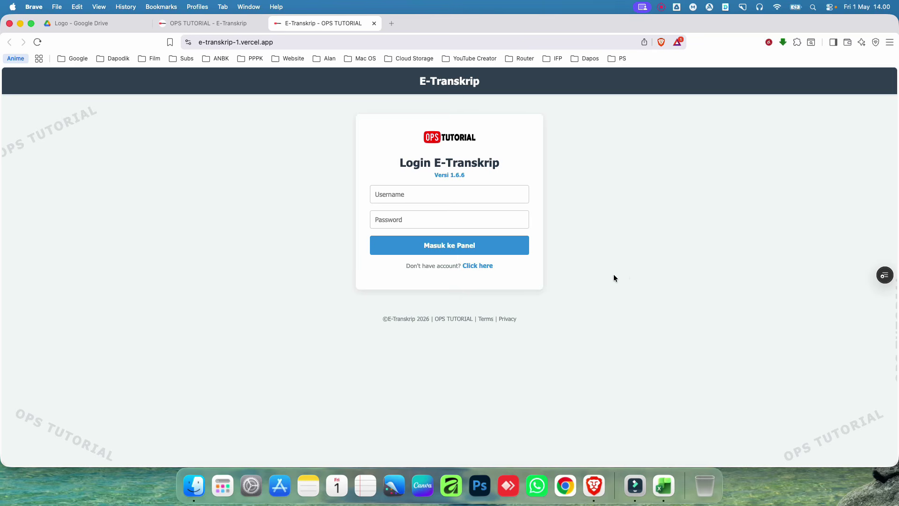
{"action": "left_click", "coordinate": [410, 197]}
{"action": "left_click", "coordinate": [410, 218]}
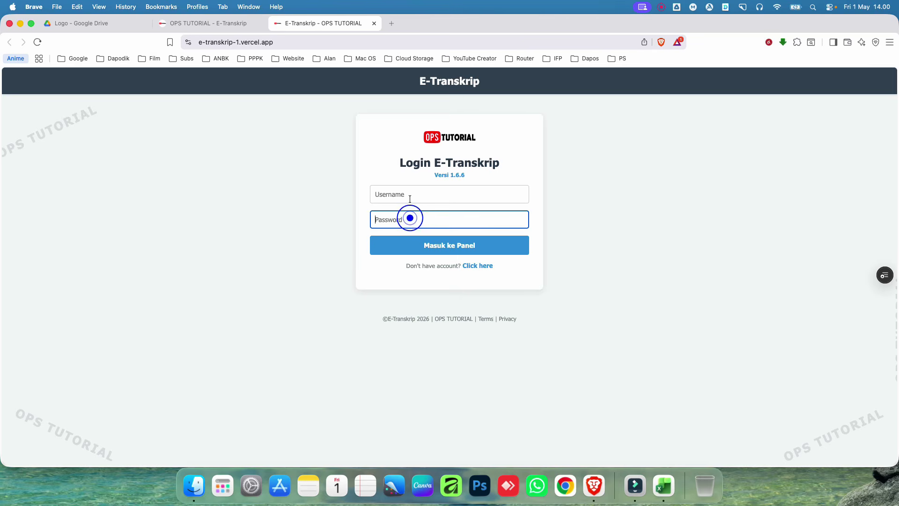
{"action": "left_click", "coordinate": [572, 189]}
{"action": "left_click", "coordinate": [449, 195]}
{"action": "left_click", "coordinate": [449, 217]}
{"action": "left_click", "coordinate": [608, 238]}
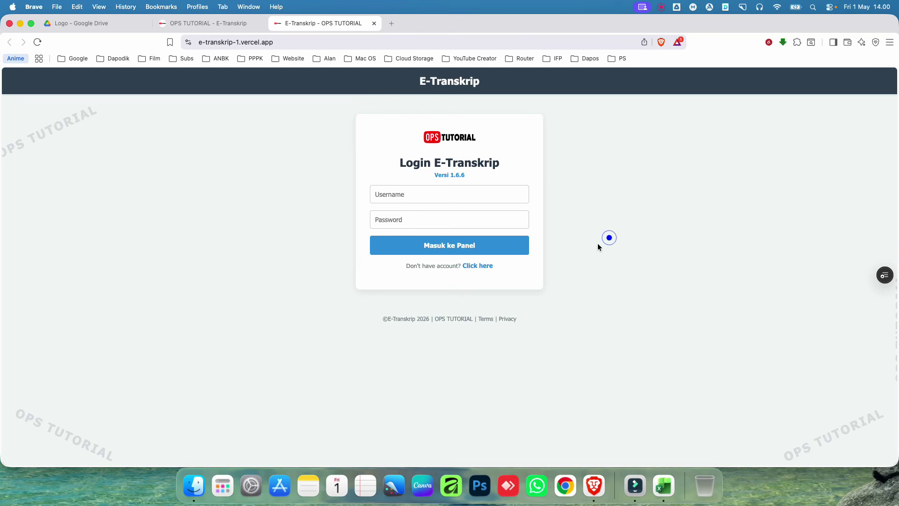
Step: Read the account registration notice, including contact and required details, then close it
{"action": "left_click", "coordinate": [483, 266]}
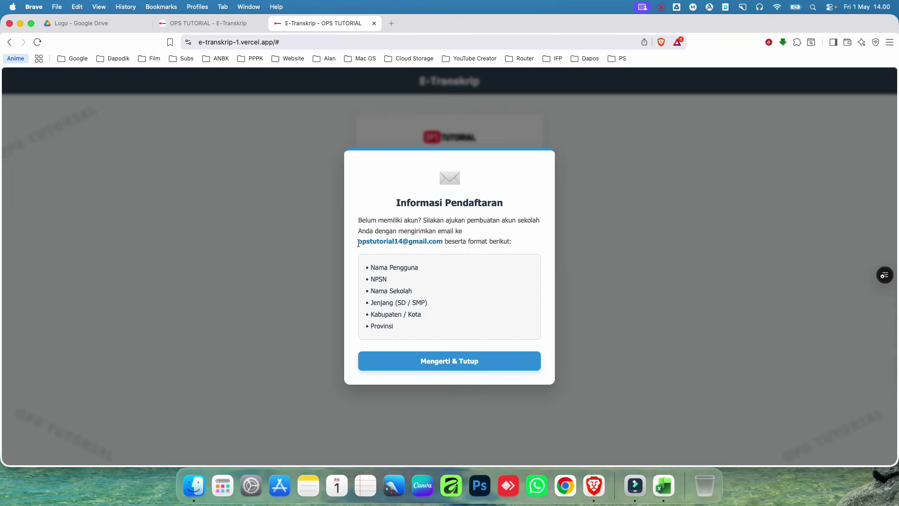
{"action": "left_click_drag", "start_coordinate": [359, 242], "coordinate": [445, 242]}
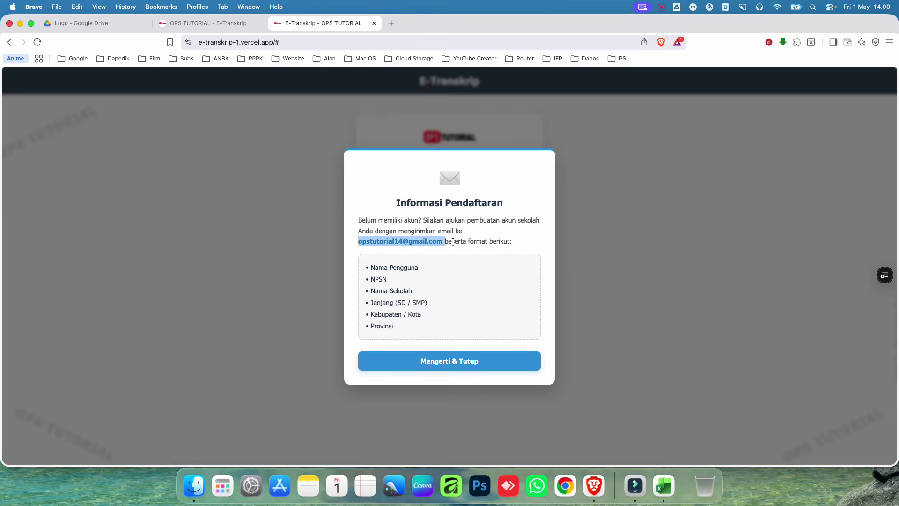
{"action": "left_click", "coordinate": [472, 242]}
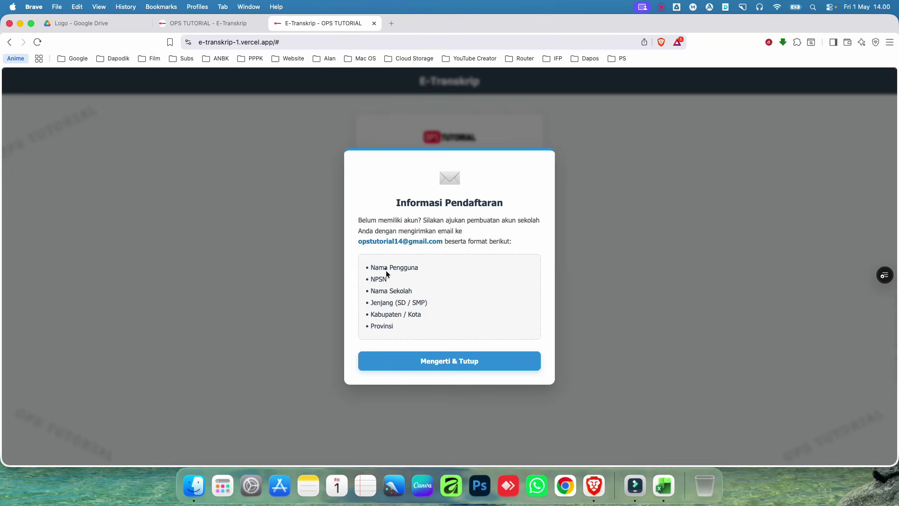
{"action": "left_click_drag", "start_coordinate": [386, 269], "coordinate": [381, 326]}
{"action": "left_click", "coordinate": [450, 306]}
{"action": "left_click", "coordinate": [465, 363]}
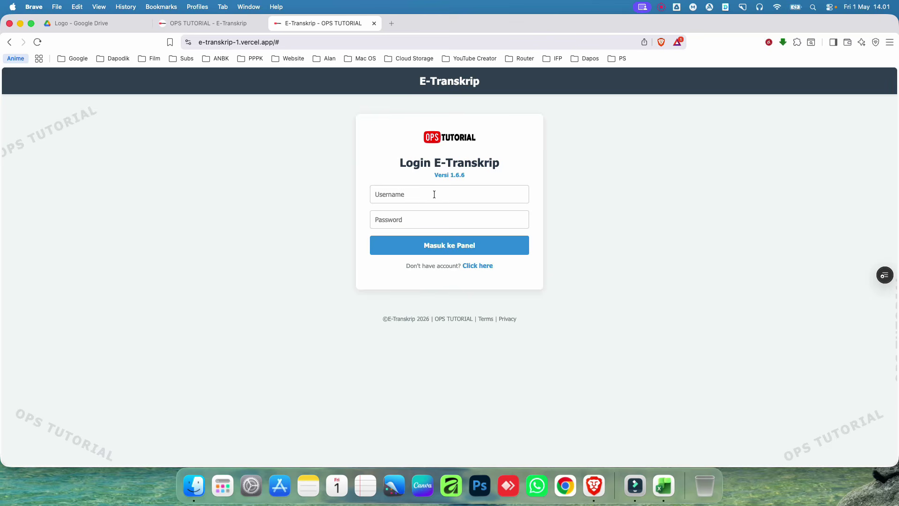
Step: Enter the login username and password
{"action": "left_click", "coordinate": [436, 195]}
{"action": "type", "text": "user"}
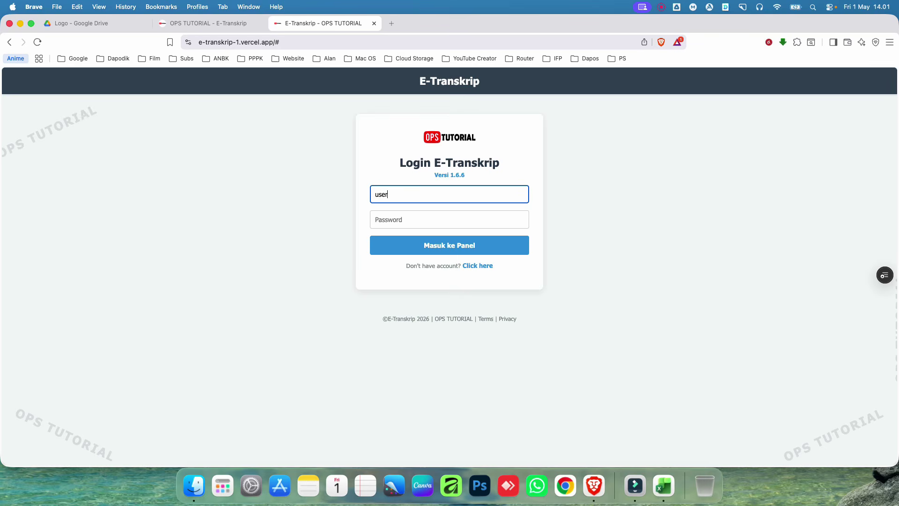
{"action": "left_click", "coordinate": [431, 221]}
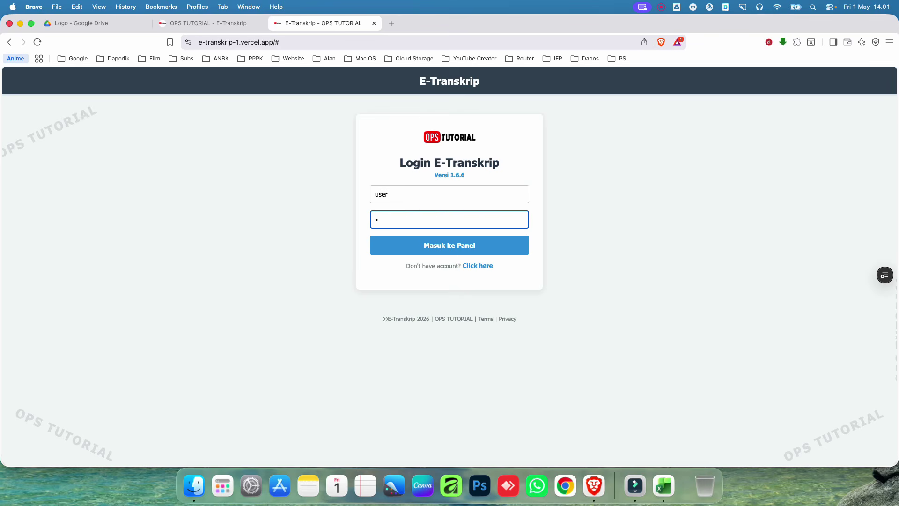
Step: Log in and browse the letter numbering, student, subject, grade and final grades sections
{"action": "left_click", "coordinate": [484, 247]}
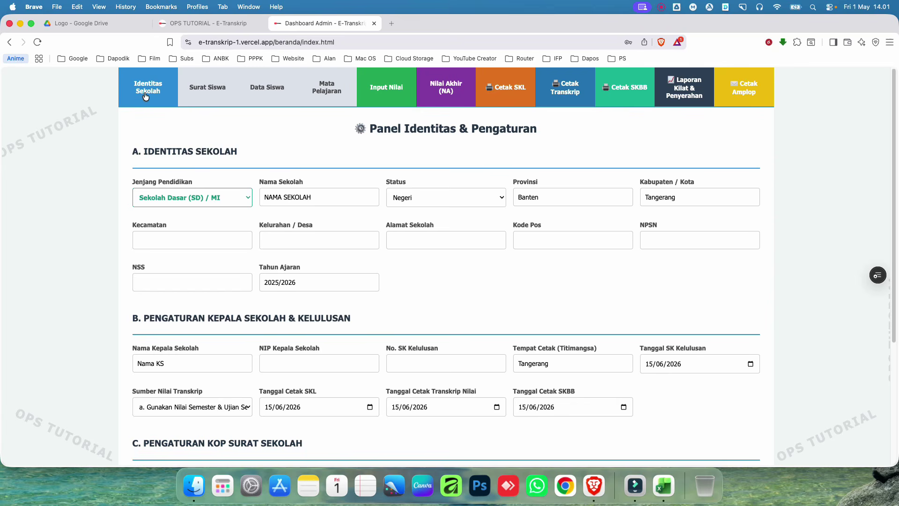
{"action": "left_click", "coordinate": [198, 92]}
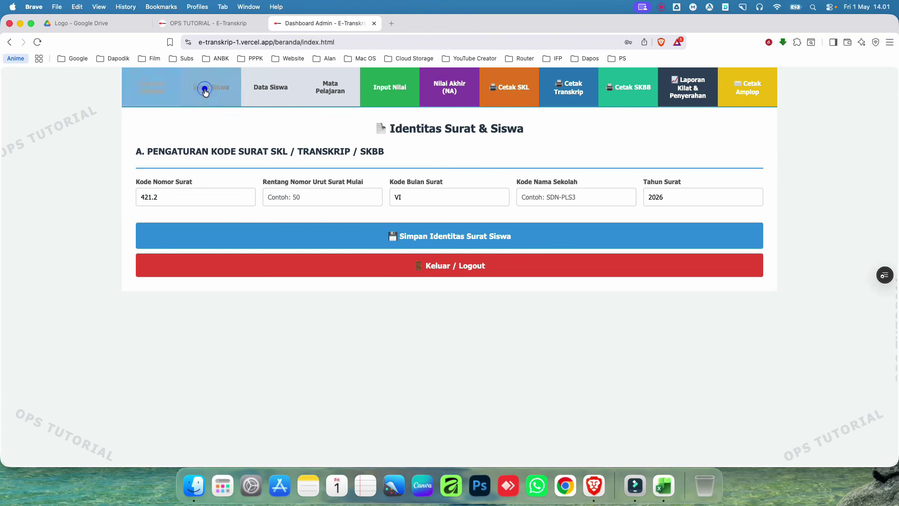
{"action": "left_click", "coordinate": [278, 93]}
{"action": "left_click", "coordinate": [323, 96]}
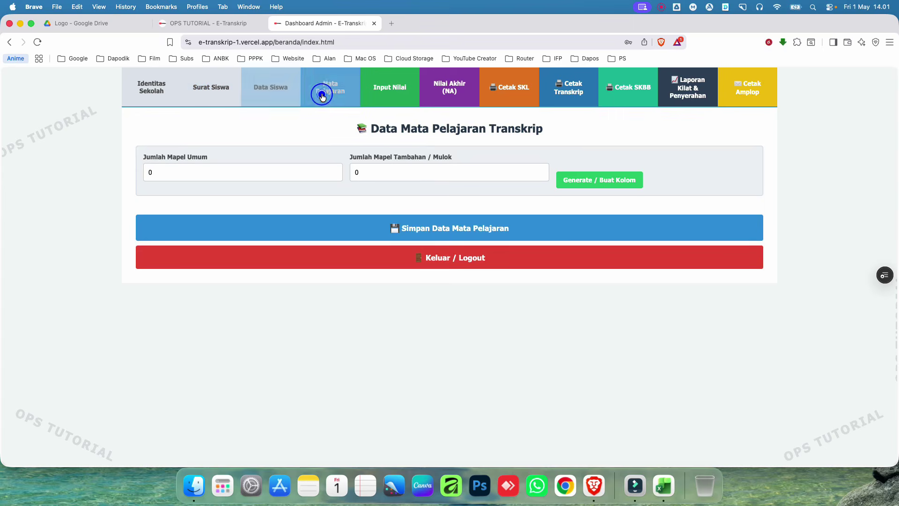
{"action": "left_click", "coordinate": [383, 95]}
{"action": "left_click", "coordinate": [466, 95]}
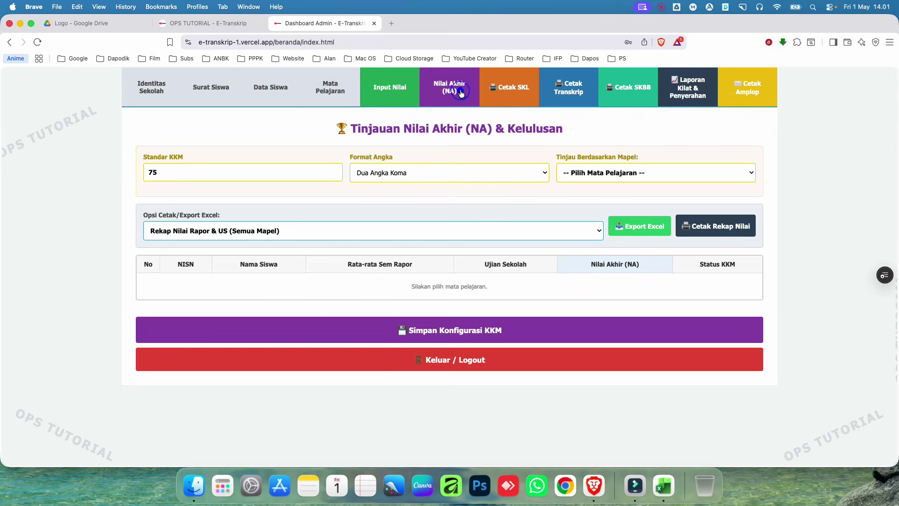
Step: Browse the SKL, transcript, SKBB, report and envelope printing sections, then return to Identitas Sekolah
{"action": "left_click", "coordinate": [519, 99]}
{"action": "left_click", "coordinate": [560, 96]}
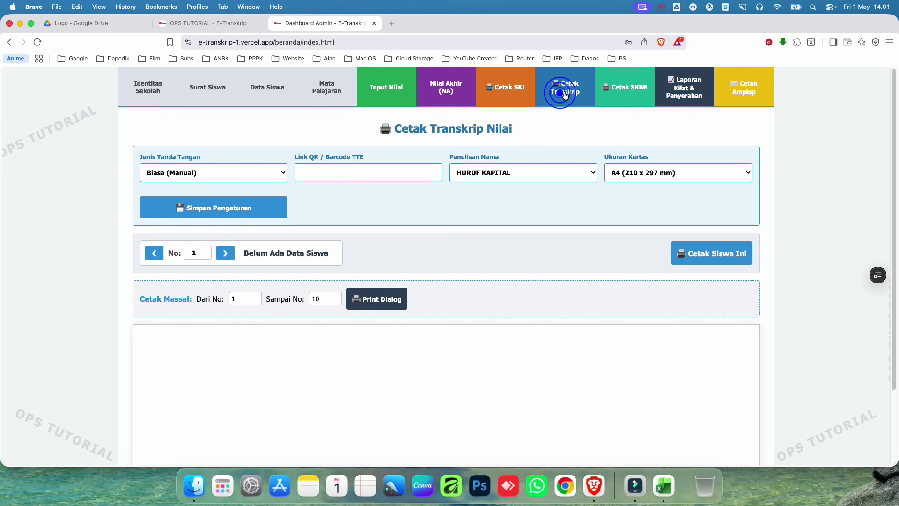
{"action": "left_click", "coordinate": [613, 95]}
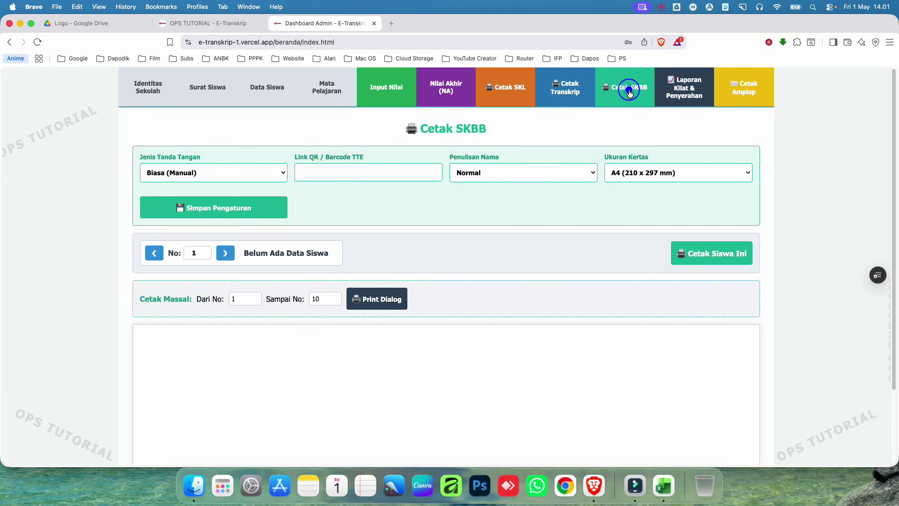
{"action": "left_click", "coordinate": [680, 94]}
{"action": "left_click", "coordinate": [745, 89]}
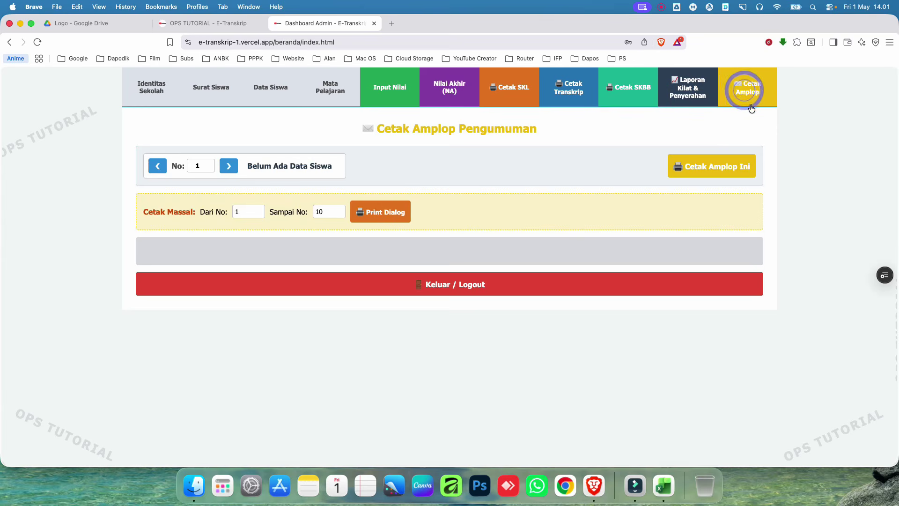
{"action": "left_click", "coordinate": [157, 94]}
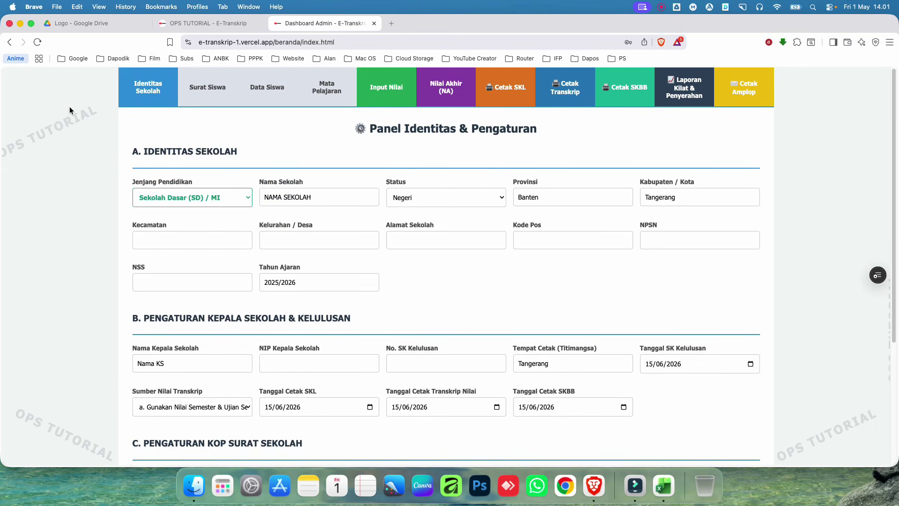
Step: Keep level SD/MI, set the school name to SD N PALASARI 3, status Negeri
{"action": "left_click", "coordinate": [232, 199]}
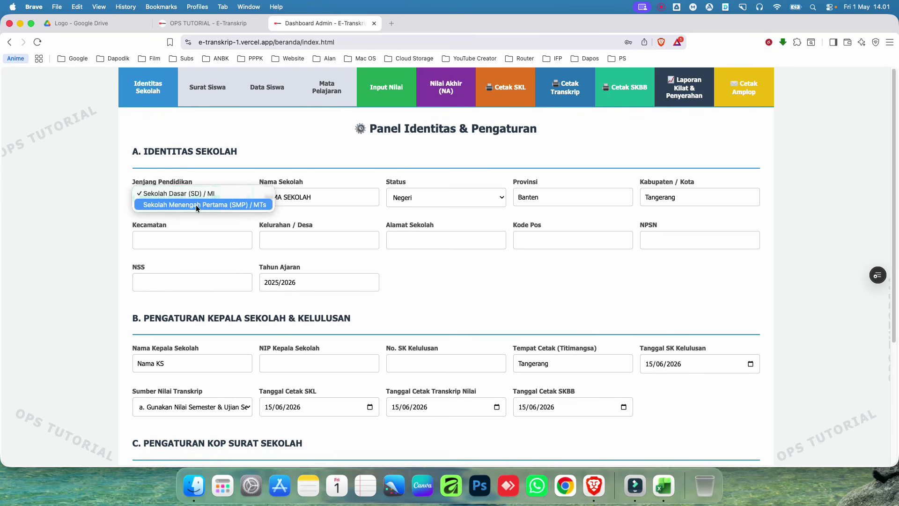
{"action": "left_click", "coordinate": [239, 150]}
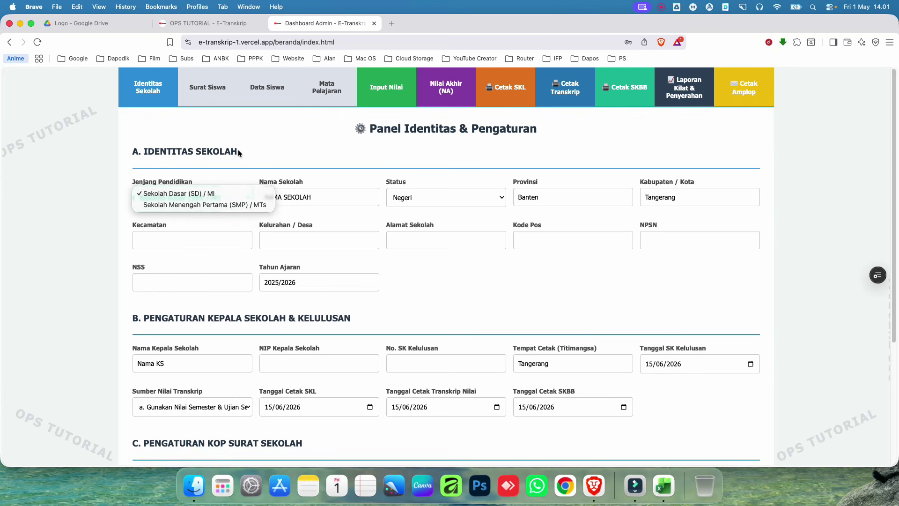
{"action": "triple_click", "coordinate": [329, 197]}
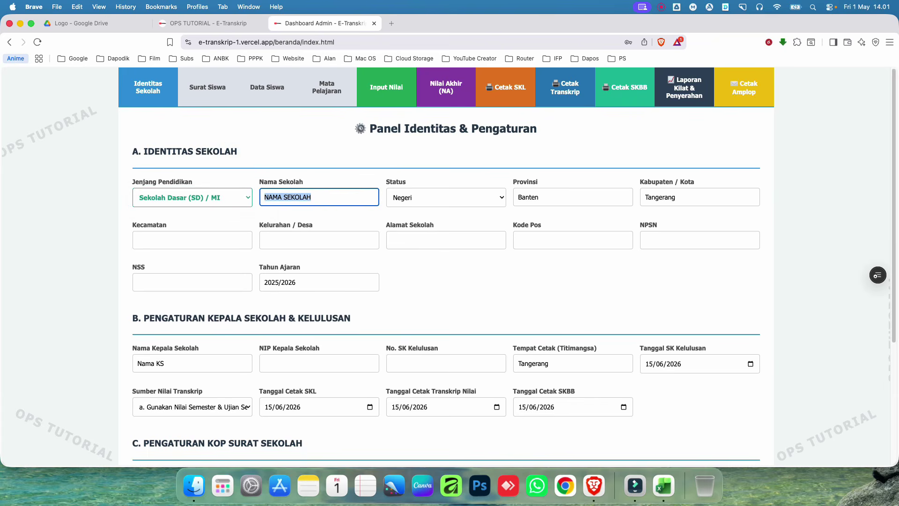
{"action": "key", "text": "BackSpace"}
{"action": "left_click", "coordinate": [294, 203]}
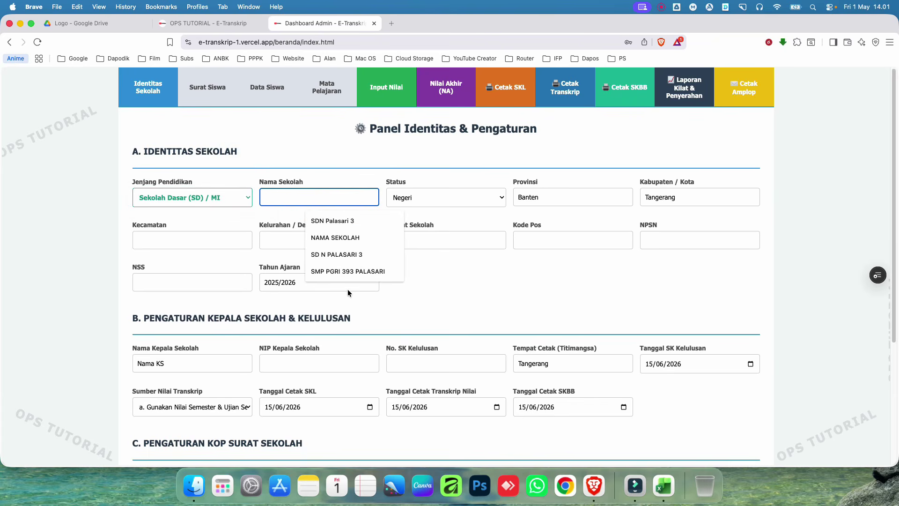
{"action": "left_click", "coordinate": [341, 255]}
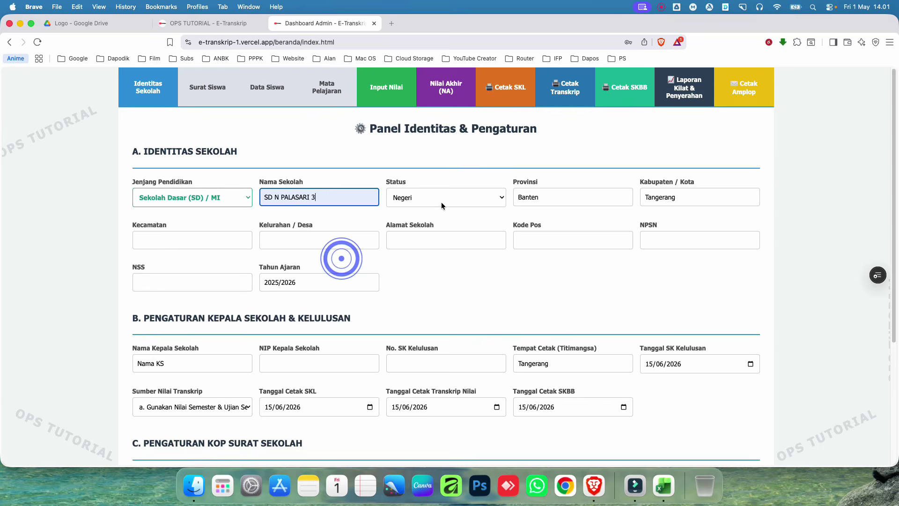
{"action": "left_click", "coordinate": [442, 197]}
{"action": "left_click", "coordinate": [442, 195]}
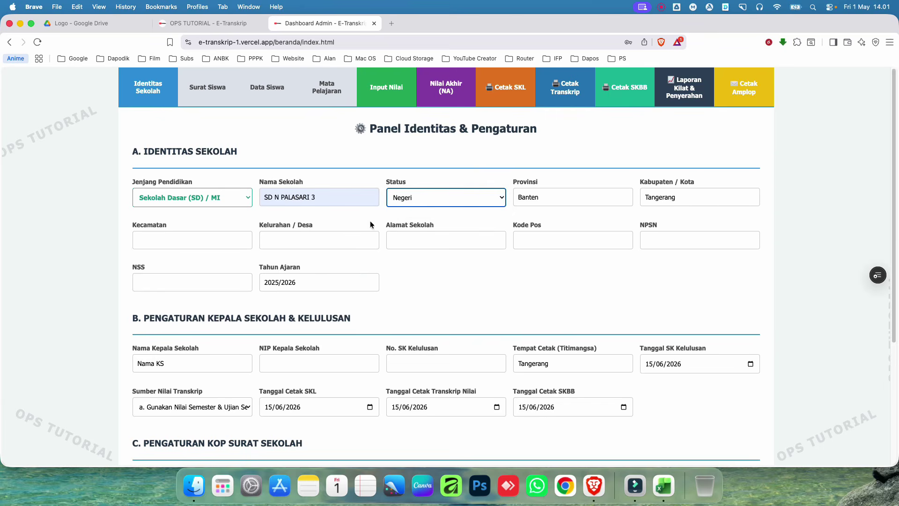
Step: Fill Kecamatan Legok, Kelurahan Palasari and the school address from saved suggestions
{"action": "left_click", "coordinate": [157, 236]}
{"action": "left_click", "coordinate": [211, 265]}
{"action": "left_click", "coordinate": [334, 241]}
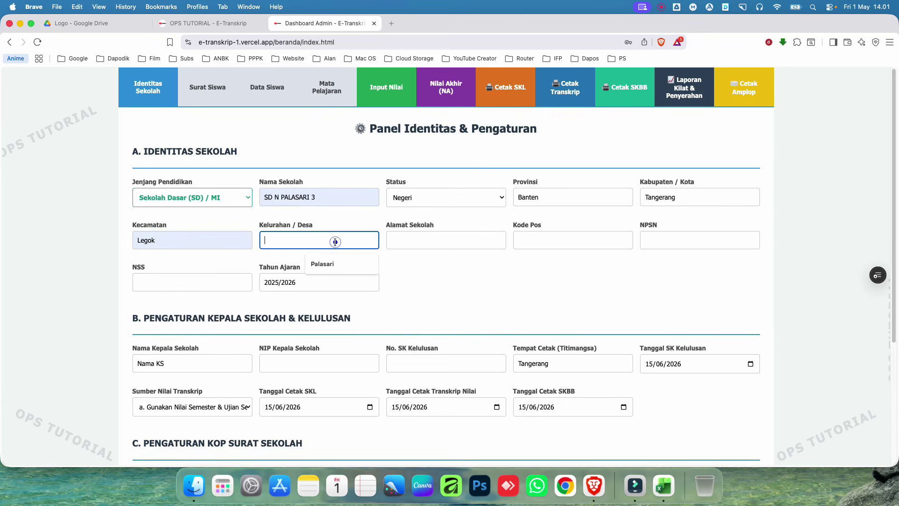
{"action": "left_click", "coordinate": [323, 258]}
{"action": "left_click", "coordinate": [456, 240]}
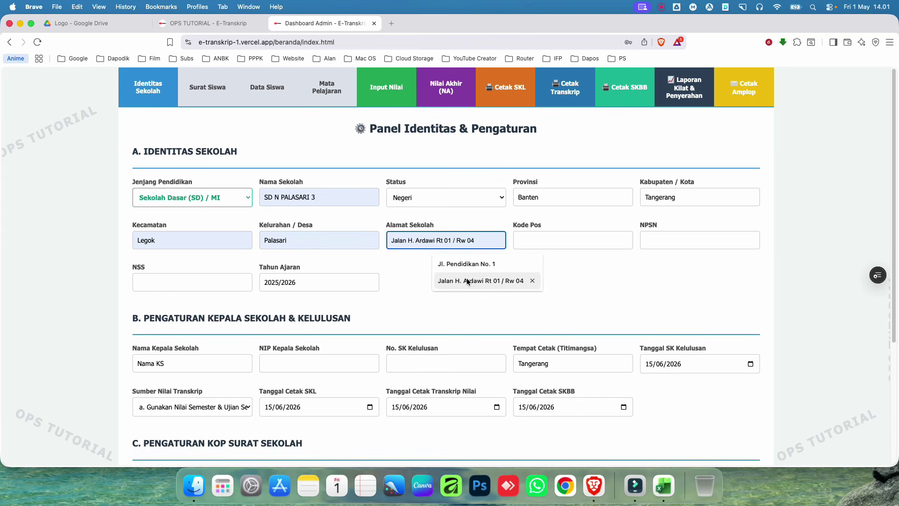
{"action": "left_click", "coordinate": [466, 280]}
{"action": "left_click", "coordinate": [536, 242]}
{"action": "left_click", "coordinate": [653, 246]}
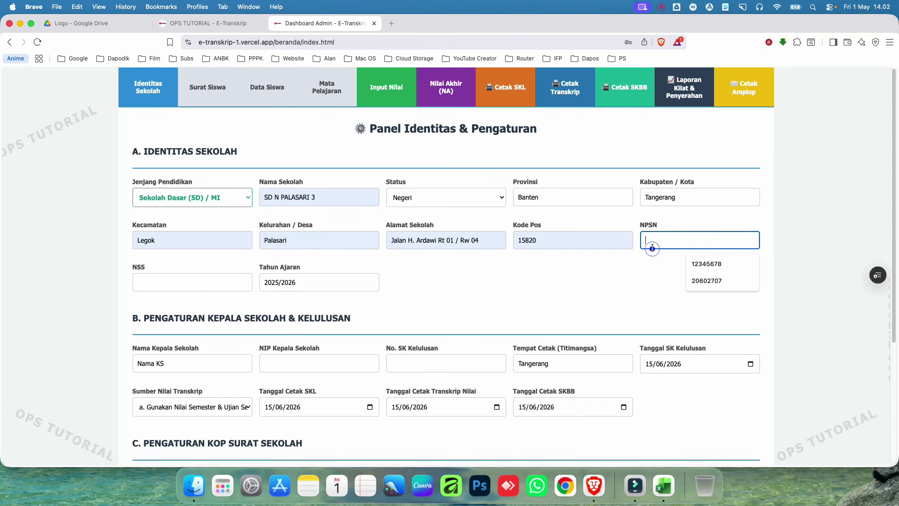
{"action": "left_click", "coordinate": [711, 279]}
{"action": "left_click", "coordinate": [214, 282]}
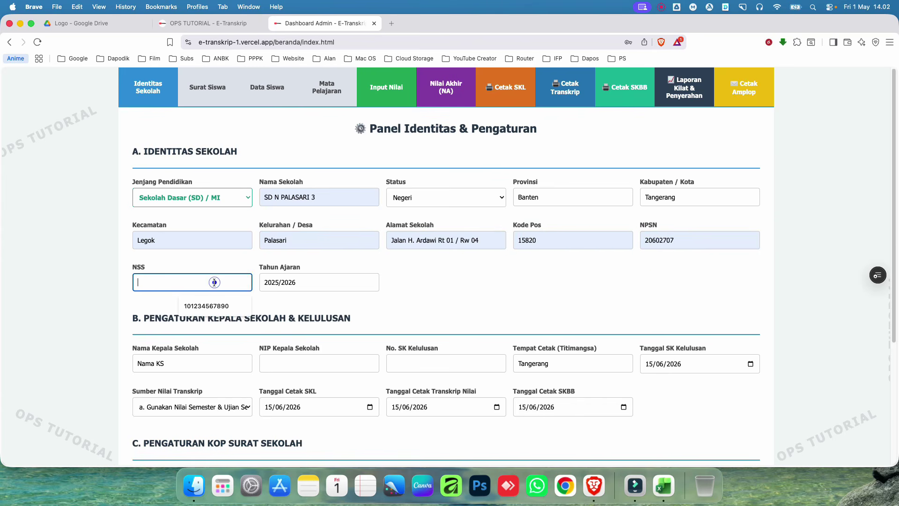
{"action": "left_click", "coordinate": [201, 305]}
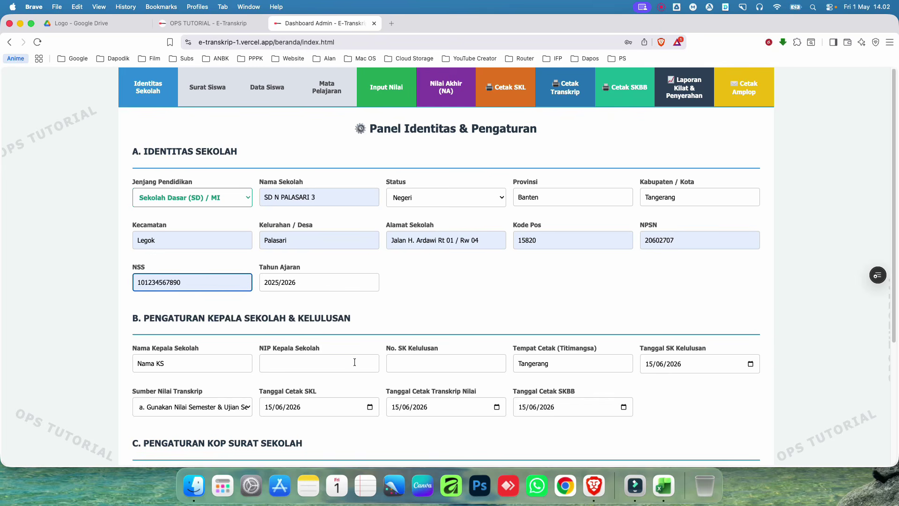
Step: Replace the placeholder principal name and fill in the principal's NIP from saved suggestions
{"action": "scroll", "coordinate": [355, 362], "scroll_direction": "down", "scroll_amount": 5}
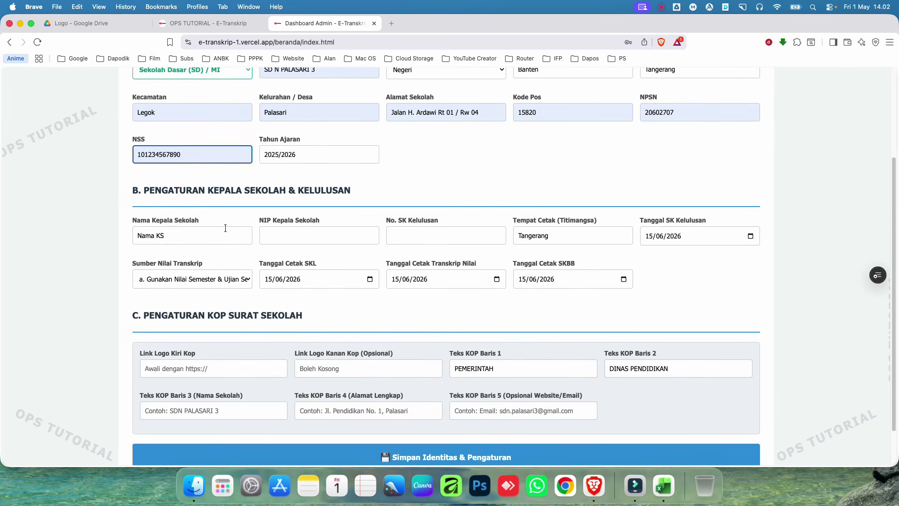
{"action": "triple_click", "coordinate": [203, 236]}
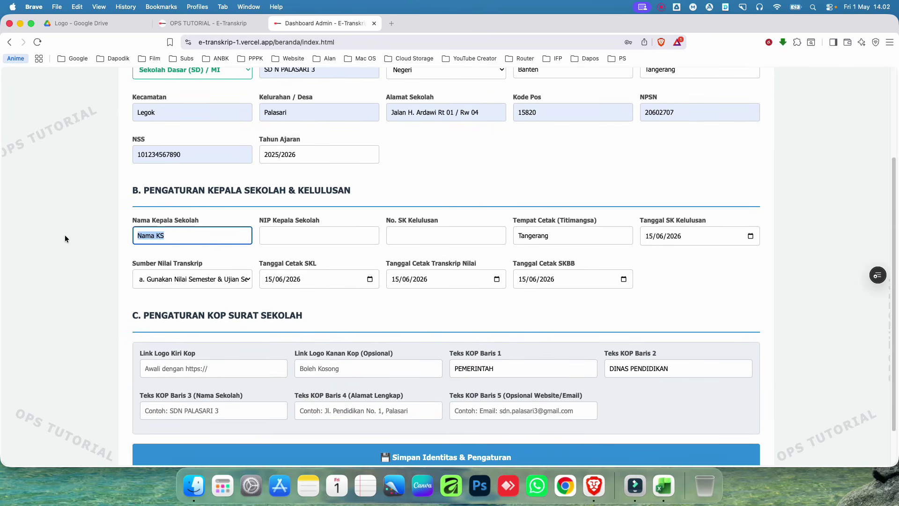
{"action": "key", "text": "BackSpace"}
{"action": "left_click", "coordinate": [146, 234]}
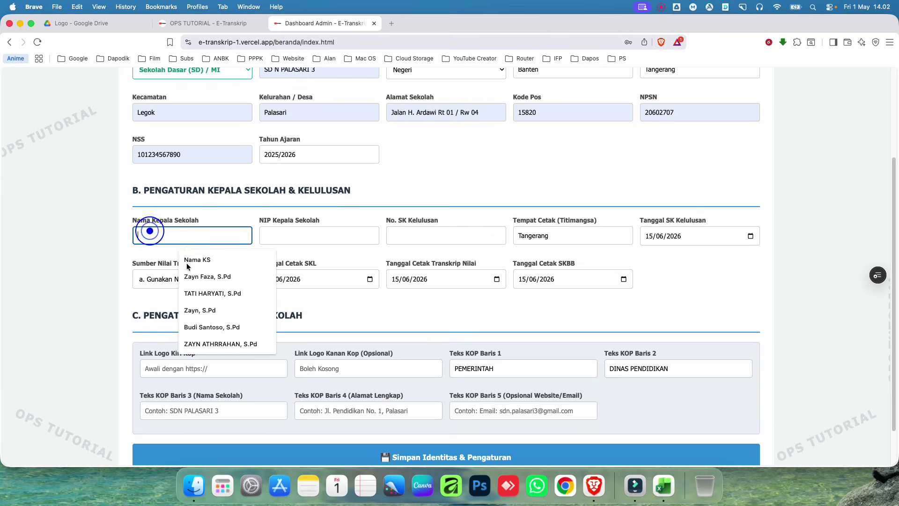
{"action": "left_click", "coordinate": [212, 293]}
{"action": "left_click", "coordinate": [315, 235]}
{"action": "left_click", "coordinate": [336, 260]}
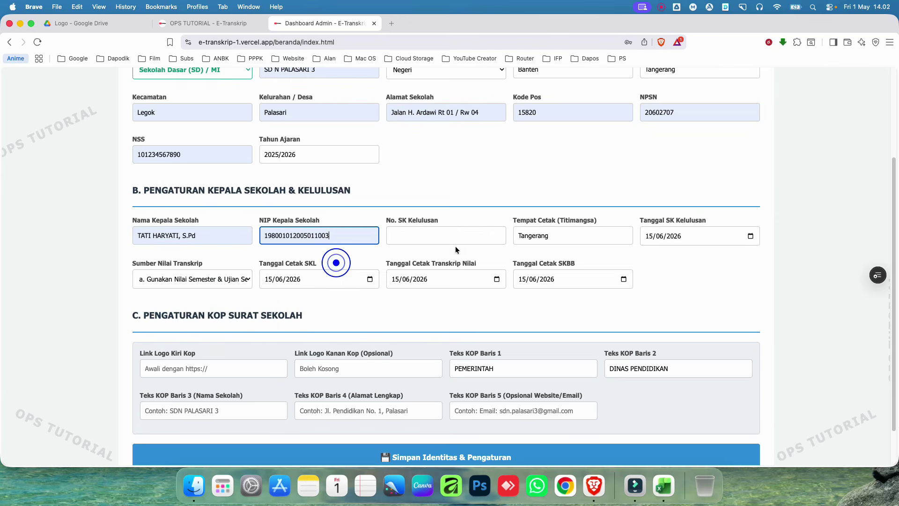
Step: Use decree number 421.2/020/SDN-OPS/VI/2026 and change the print place to Kabupaten Tangerang
{"action": "left_click", "coordinate": [446, 234]}
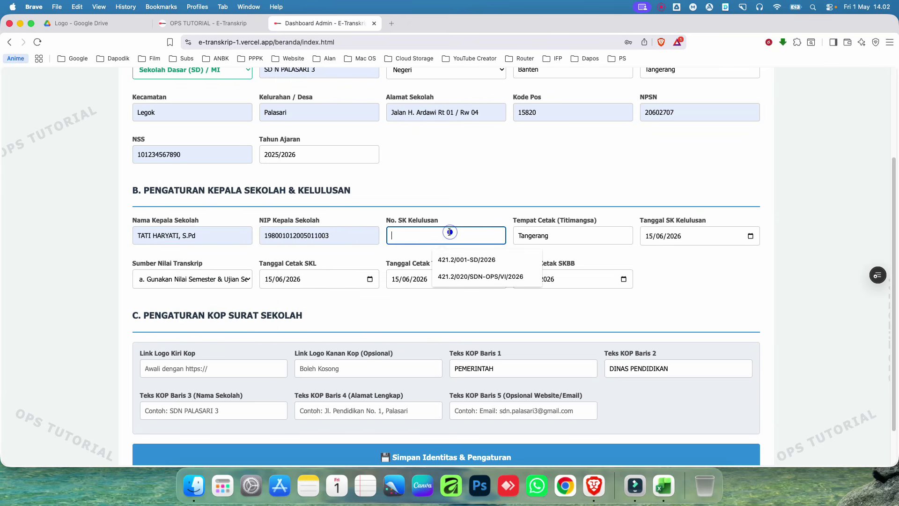
{"action": "left_click", "coordinate": [489, 277]}
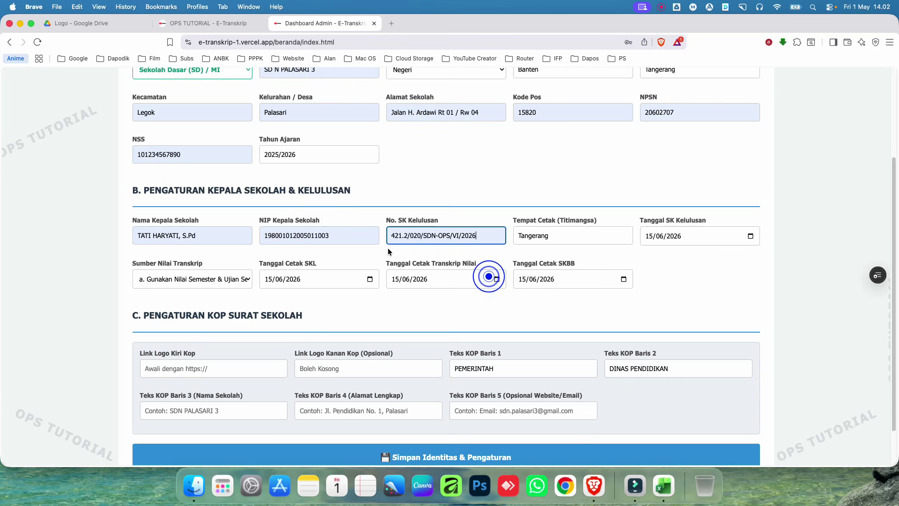
{"action": "left_click", "coordinate": [414, 236]}
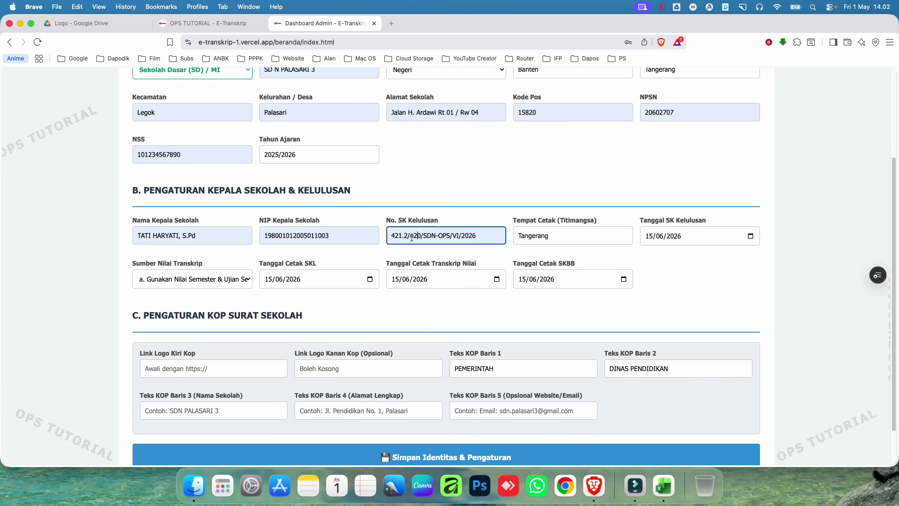
{"action": "left_click", "coordinate": [412, 236]}
{"action": "left_click", "coordinate": [410, 236]}
{"action": "double_click", "coordinate": [413, 236]}
{"action": "left_click", "coordinate": [516, 235]}
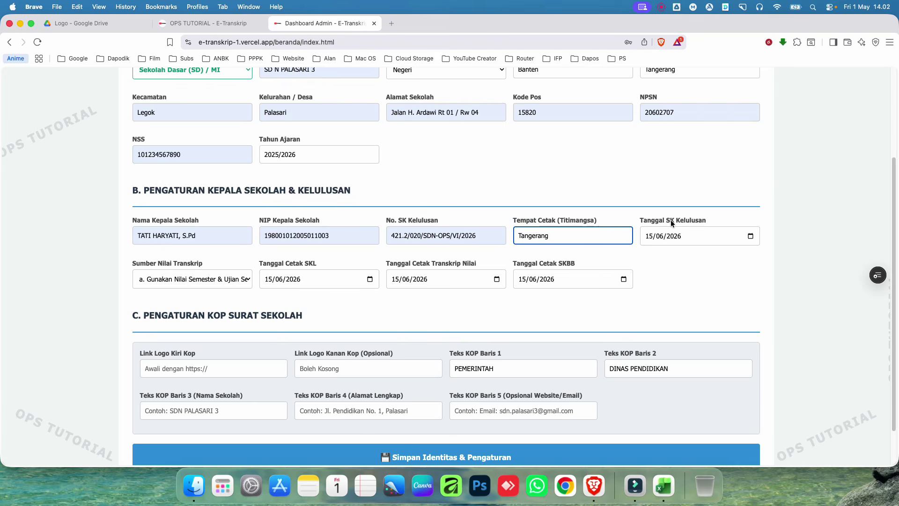
{"action": "type", "text": "Kabupaten"}
Step: Set the decree date to 02/06/2026, keeping semester and school exam grades as transcript source
{"action": "left_click", "coordinate": [648, 238]}
{"action": "type", "text": "02"}
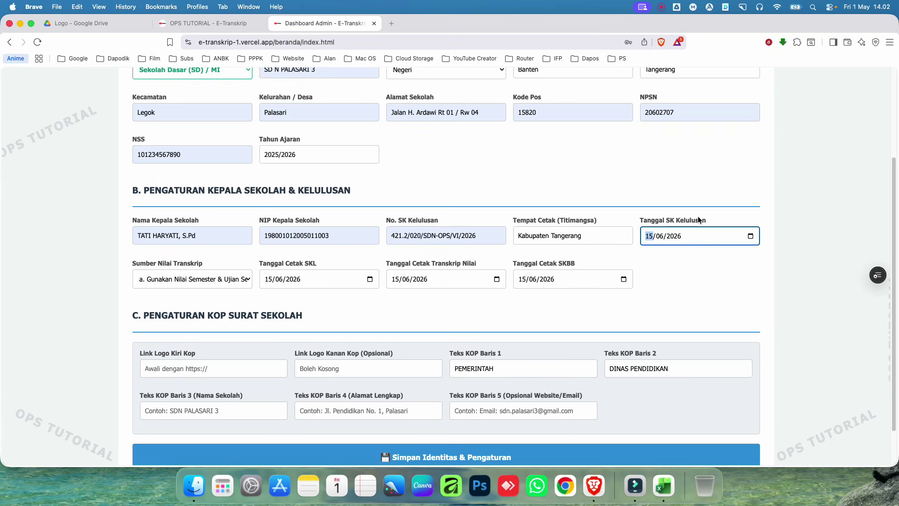
{"action": "left_click", "coordinate": [694, 320]}
{"action": "left_click", "coordinate": [207, 279]}
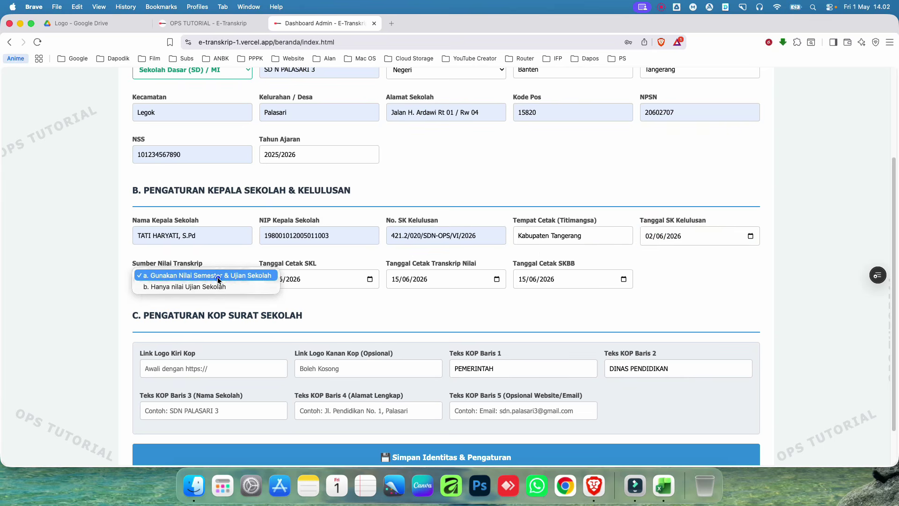
{"action": "left_click", "coordinate": [219, 277]}
{"action": "left_click", "coordinate": [115, 263]}
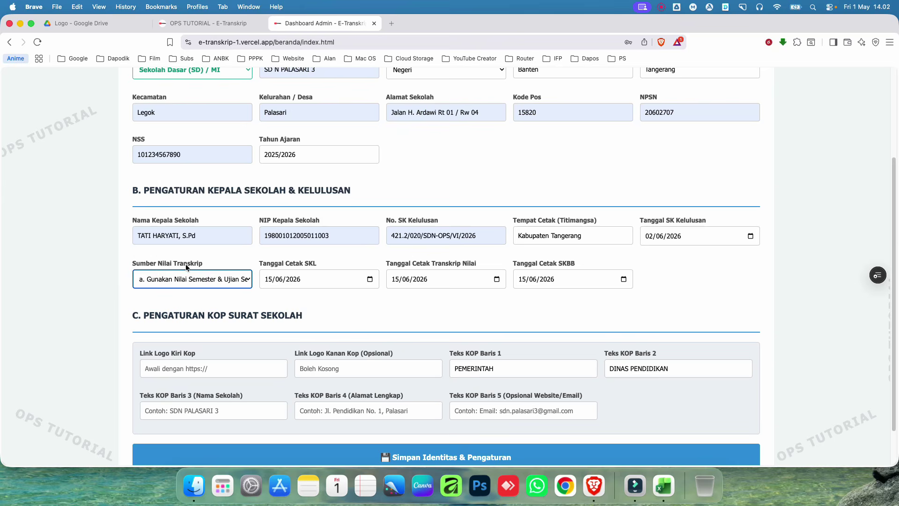
{"action": "left_click", "coordinate": [202, 279]}
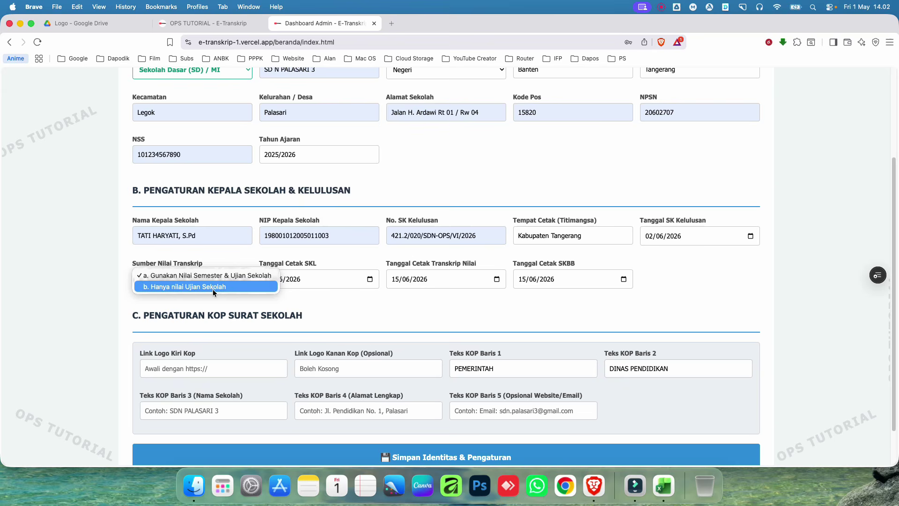
{"action": "left_click", "coordinate": [55, 280]}
{"action": "left_click", "coordinate": [175, 280]}
{"action": "left_click", "coordinate": [58, 277]}
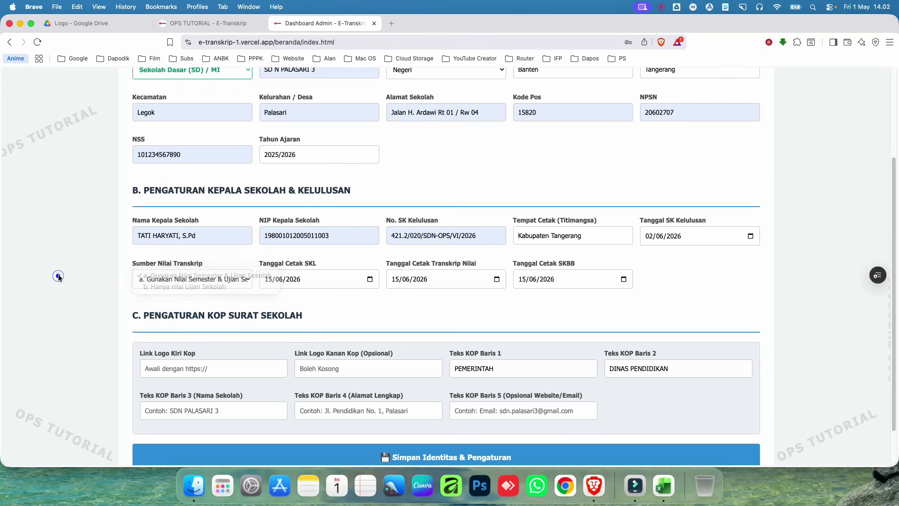
Step: Set SKL and transcript print dates to 02/06/2026, leaving the SKBB date at 15/06/2026
{"action": "left_click", "coordinate": [265, 280]}
{"action": "type", "text": "02"}
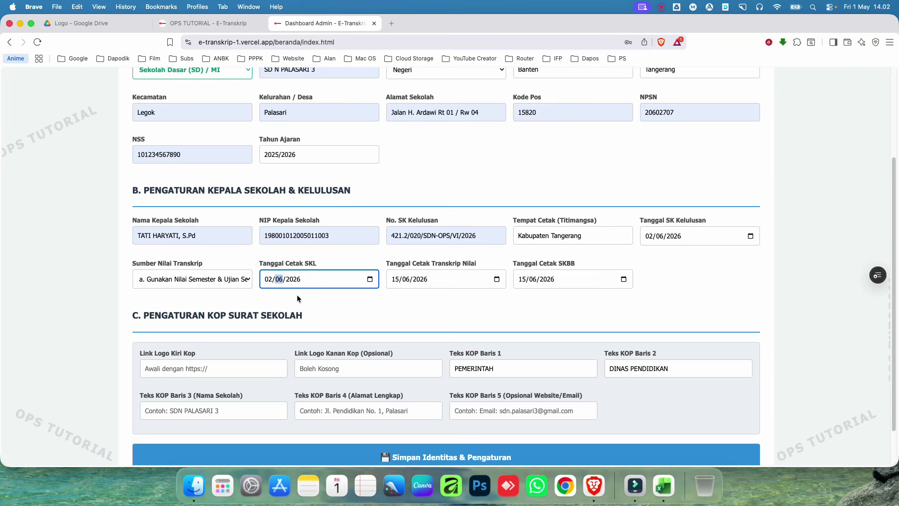
{"action": "left_click", "coordinate": [425, 300]}
{"action": "left_click", "coordinate": [395, 281]}
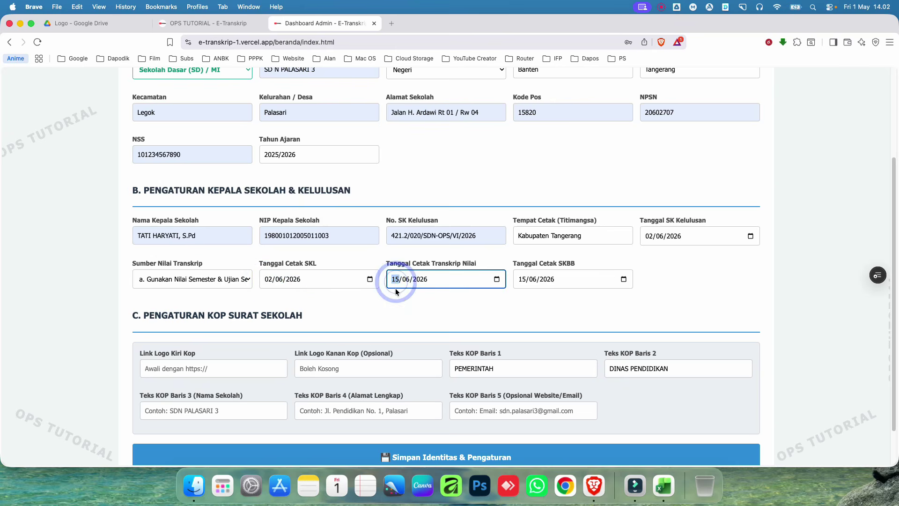
{"action": "type", "text": "02"}
{"action": "left_click", "coordinate": [451, 309]}
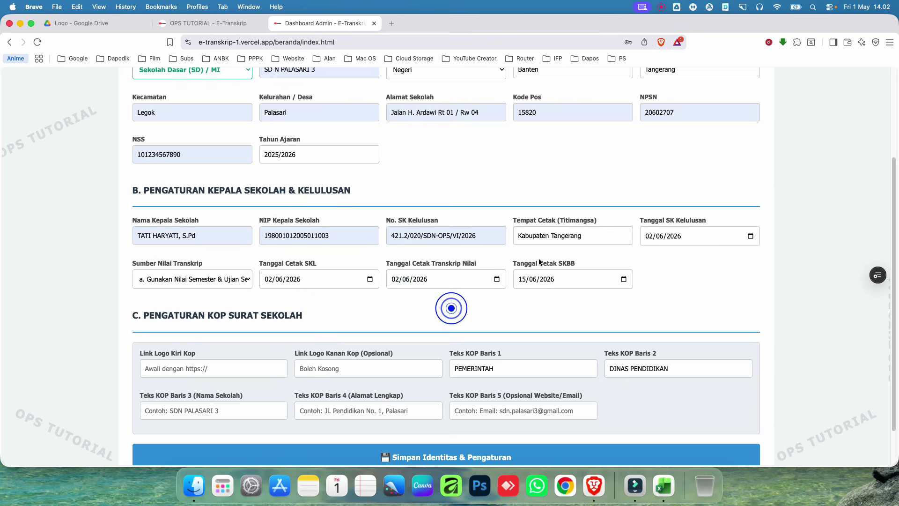
{"action": "left_click", "coordinate": [522, 280]}
{"action": "left_click", "coordinate": [529, 304]}
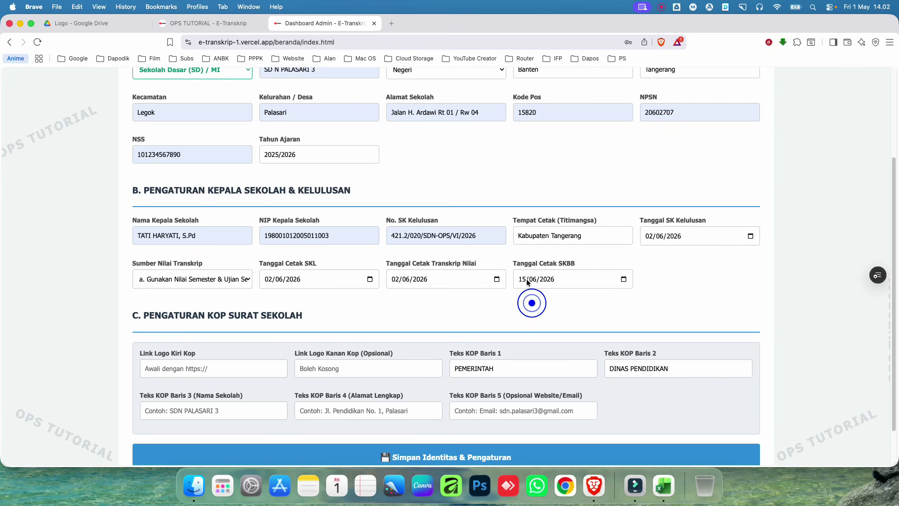
{"action": "left_click", "coordinate": [522, 280]}
{"action": "left_click", "coordinate": [502, 305]}
Step: Set the left letterhead logo link to the saved wikimedia image
{"action": "scroll", "coordinate": [473, 300], "scroll_direction": "down", "scroll_amount": 1}
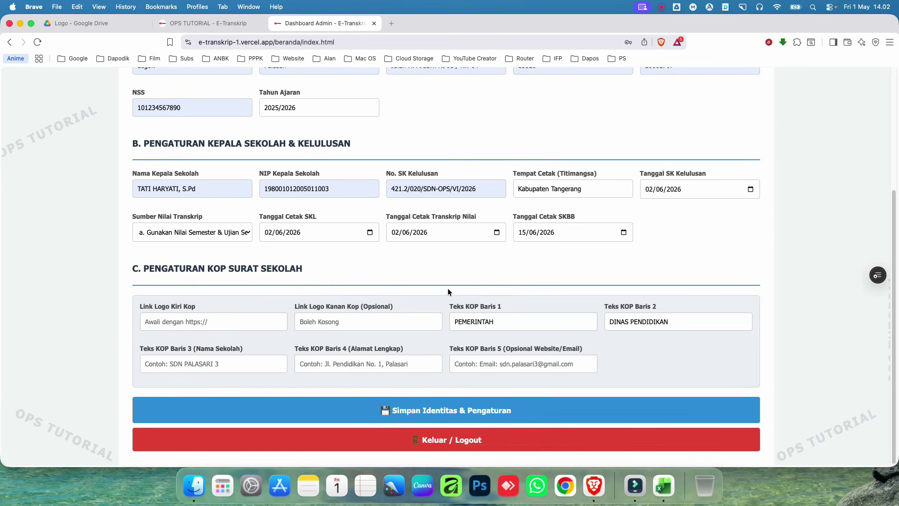
{"action": "left_click_drag", "start_coordinate": [146, 269], "coordinate": [307, 270]}
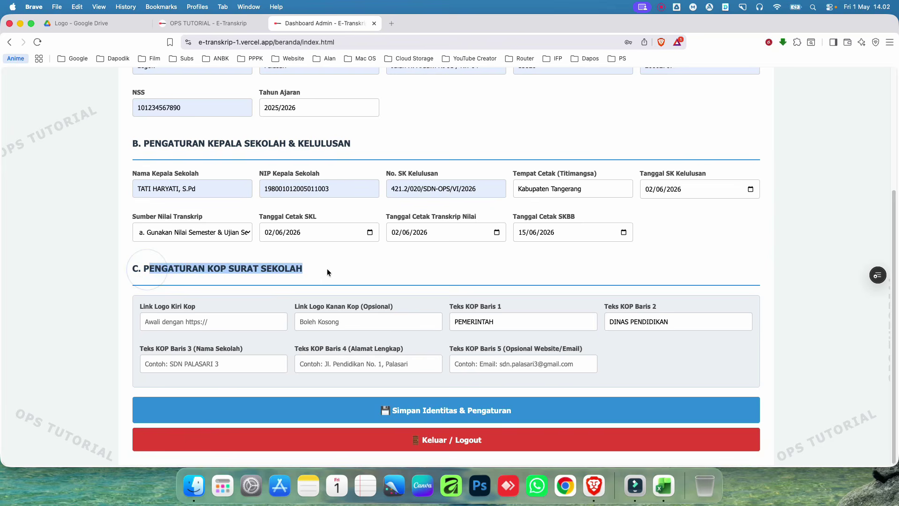
{"action": "left_click", "coordinate": [329, 269]}
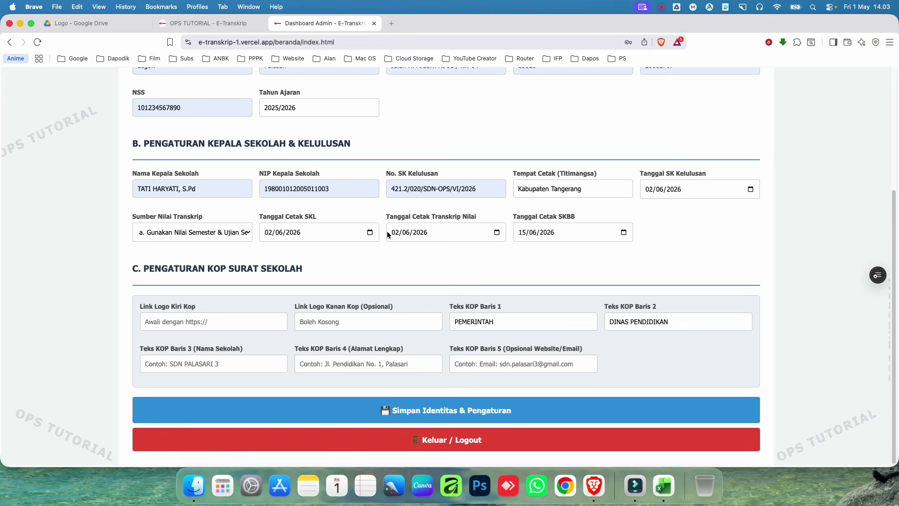
{"action": "scroll", "coordinate": [387, 231], "scroll_direction": "up", "scroll_amount": 5}
{"action": "scroll", "coordinate": [370, 237], "scroll_direction": "down", "scroll_amount": 2}
{"action": "scroll", "coordinate": [370, 238], "scroll_direction": "down", "scroll_amount": 3}
{"action": "left_click", "coordinate": [216, 319]}
{"action": "left_click", "coordinate": [228, 295]}
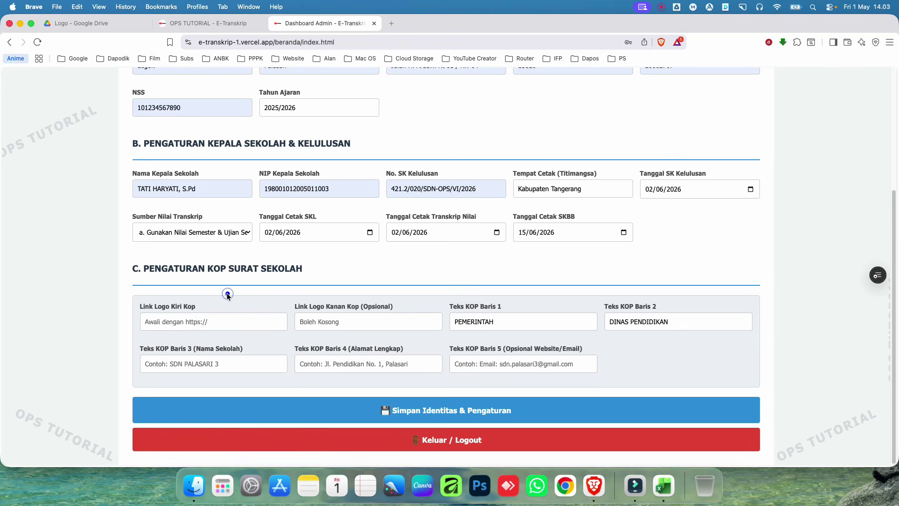
{"action": "left_click", "coordinate": [225, 321]}
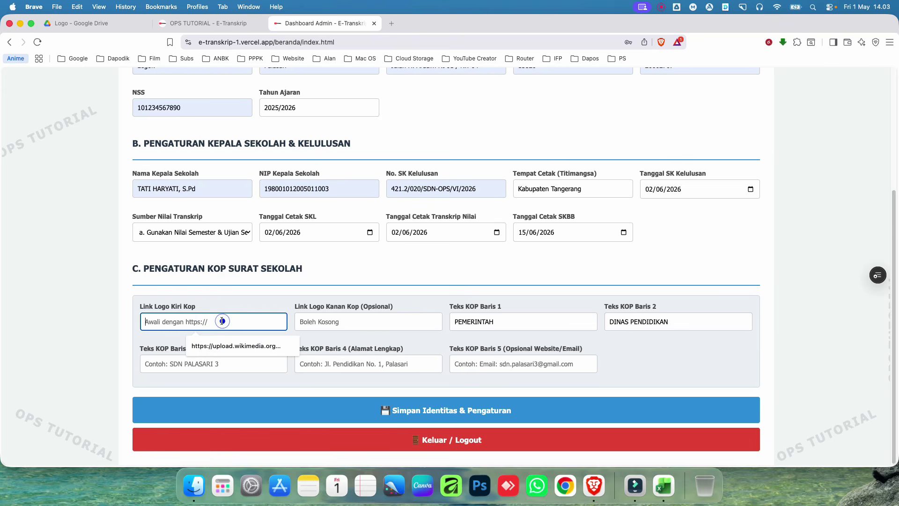
{"action": "left_click", "coordinate": [234, 346]}
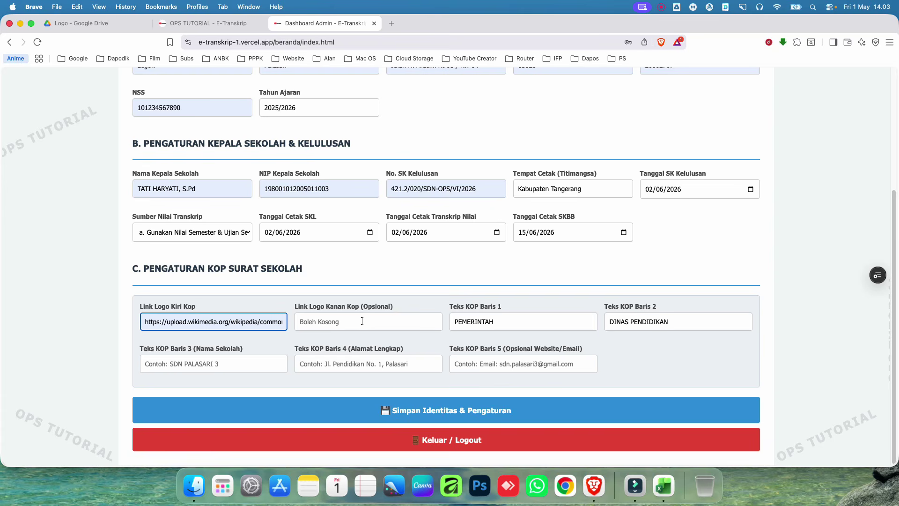
Step: Set letterhead lines to PEMERINTAH KABUPATEN TANGERANG, DINAS PENDIDIKAN and SD NEGERI PALASARI 3
{"action": "left_click", "coordinate": [527, 322]}
{"action": "double_click", "coordinate": [539, 322]}
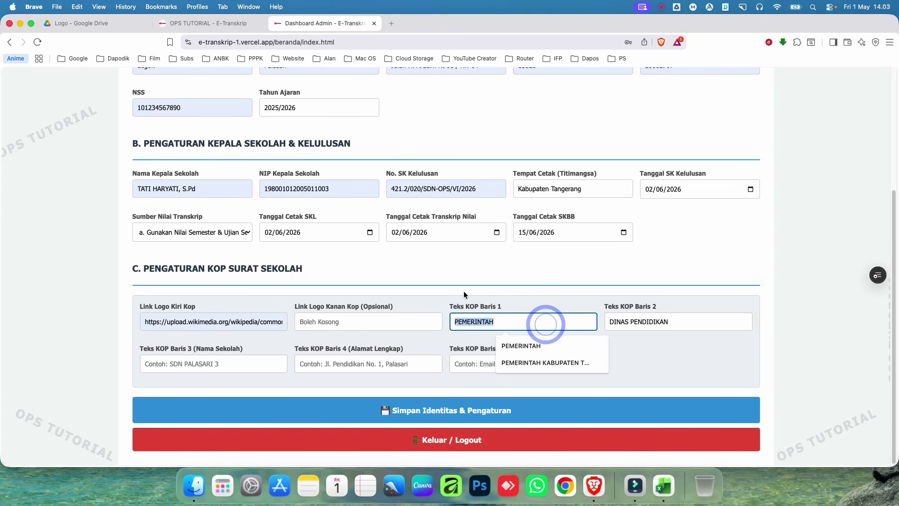
{"action": "left_click", "coordinate": [538, 363]}
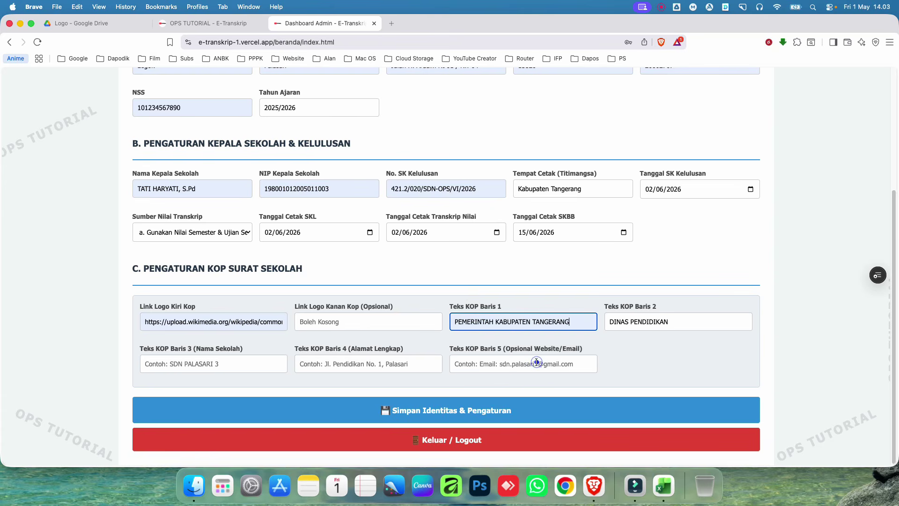
{"action": "left_click", "coordinate": [685, 321]}
{"action": "left_click", "coordinate": [688, 280]}
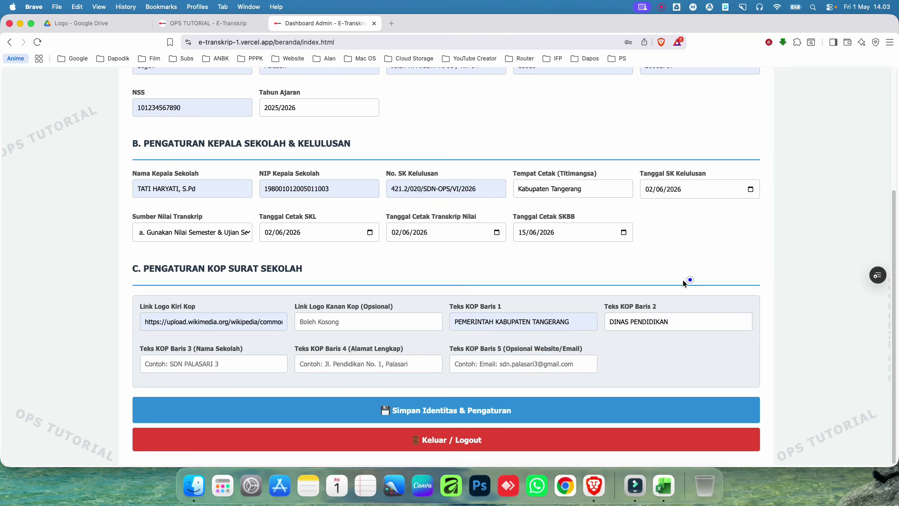
{"action": "left_click", "coordinate": [177, 364]}
{"action": "left_click", "coordinate": [207, 386]}
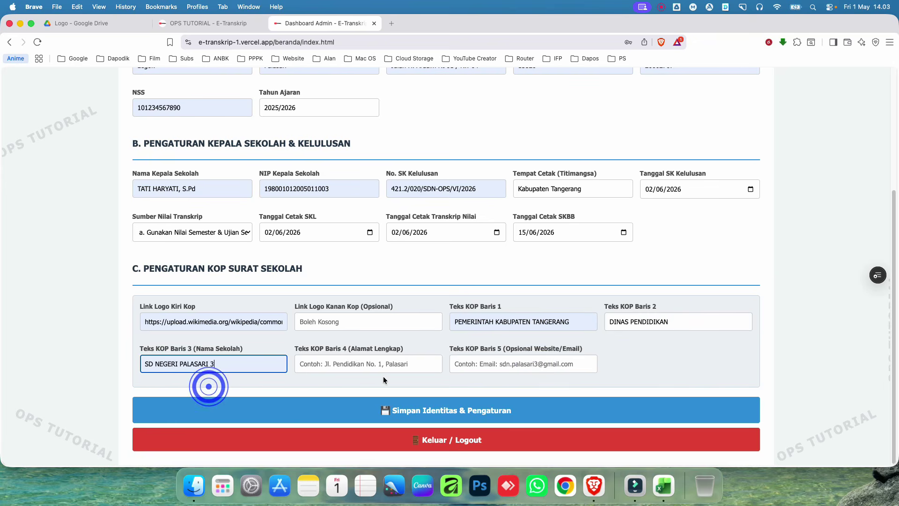
Step: Fill letterhead lines 4 and 5 with the school address and website/email, then save
{"action": "left_click", "coordinate": [389, 364]}
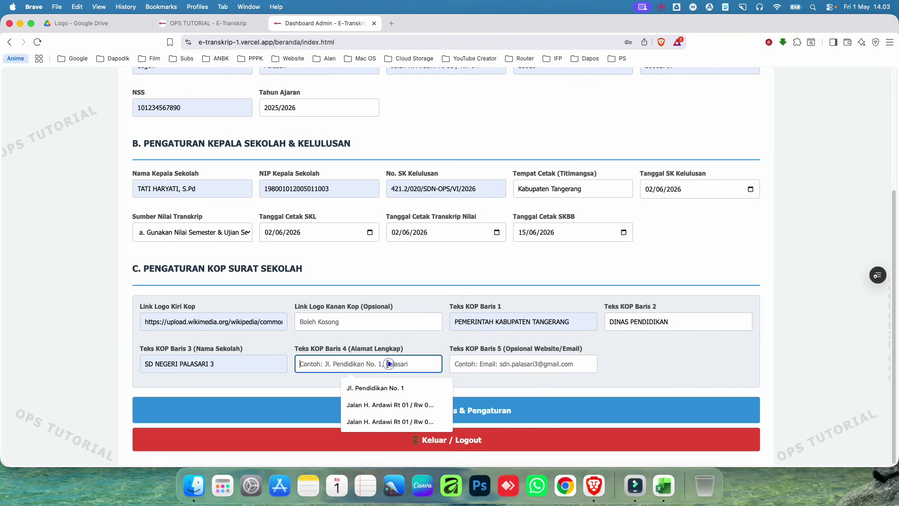
{"action": "left_click", "coordinate": [390, 404]}
{"action": "left_click", "coordinate": [523, 364]}
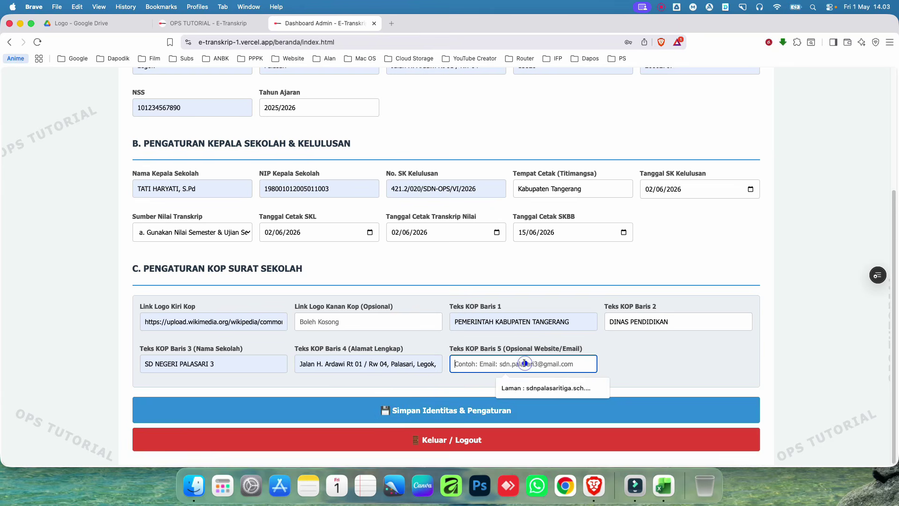
{"action": "left_click", "coordinate": [545, 388]}
{"action": "left_click", "coordinate": [664, 366]}
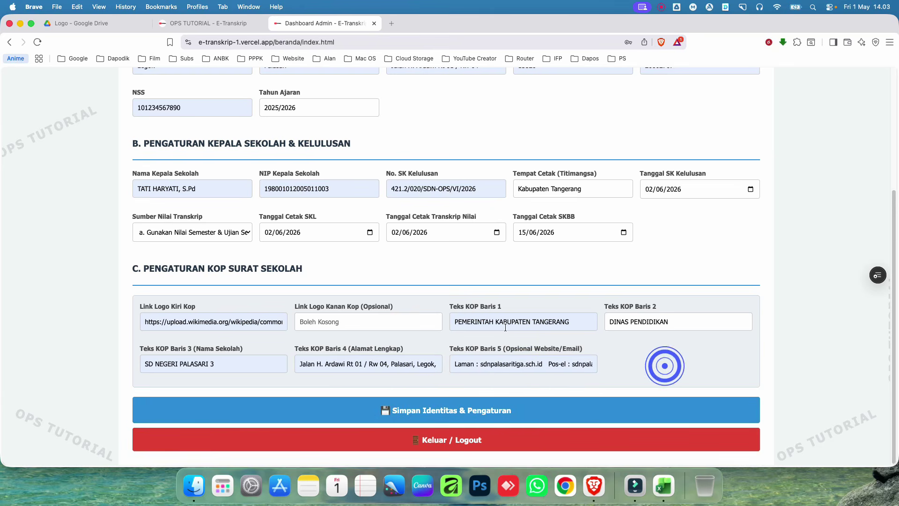
{"action": "left_click", "coordinate": [433, 412]}
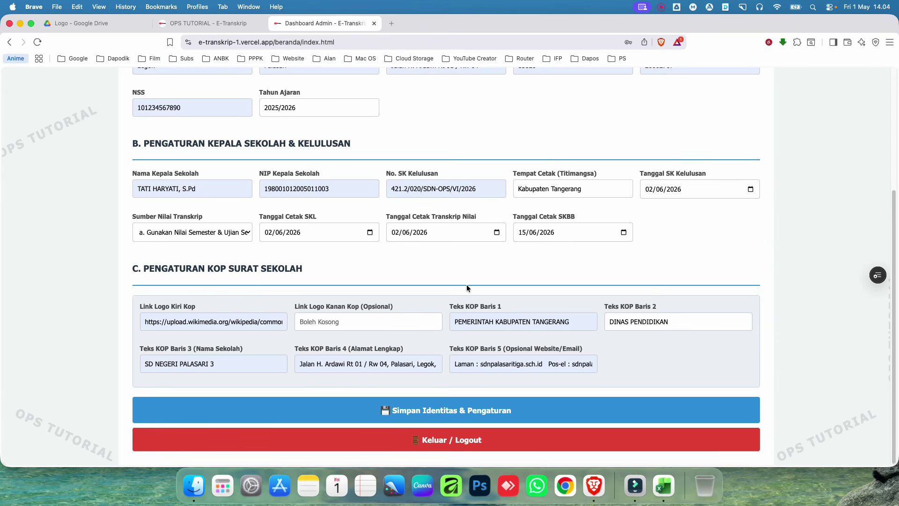
{"action": "scroll", "coordinate": [466, 288], "scroll_direction": "up", "scroll_amount": 4}
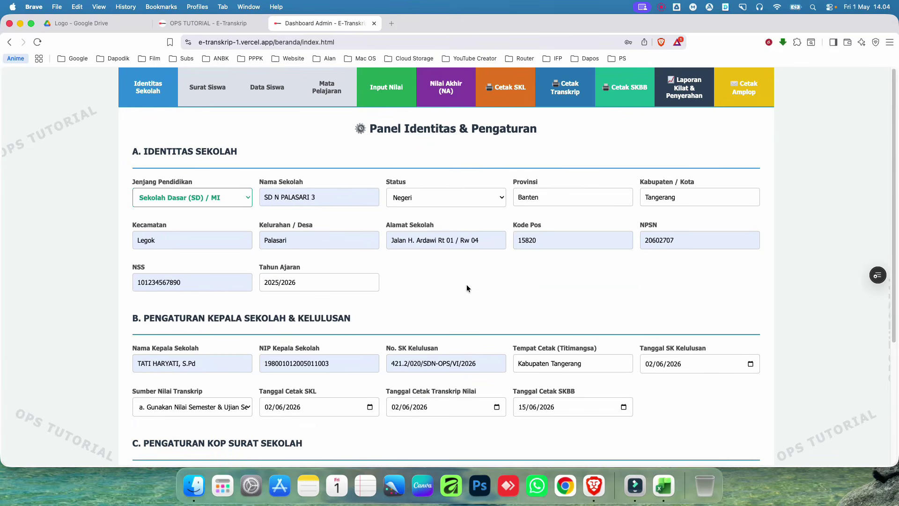
Step: In the letter numbering settings, keep code 421.2 and enter starting sequence number 20
{"action": "left_click", "coordinate": [208, 92]}
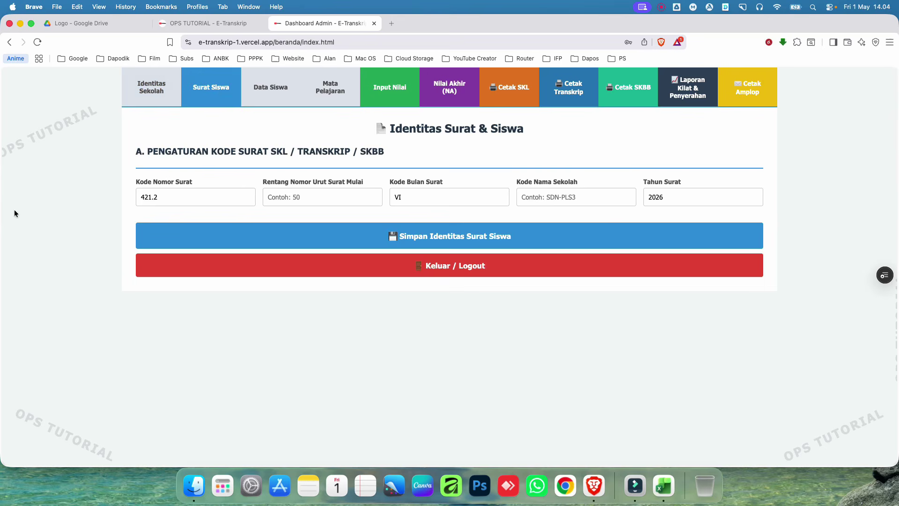
{"action": "left_click", "coordinate": [192, 194]}
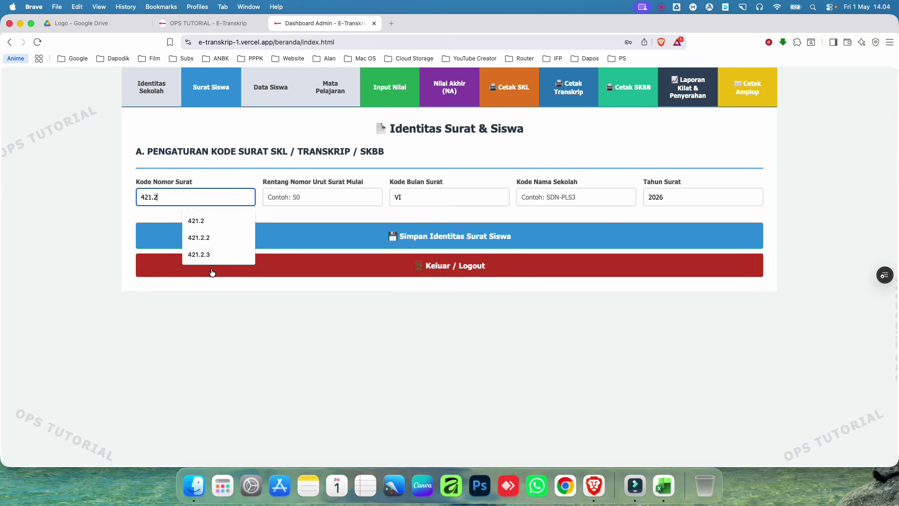
{"action": "left_click", "coordinate": [199, 219]}
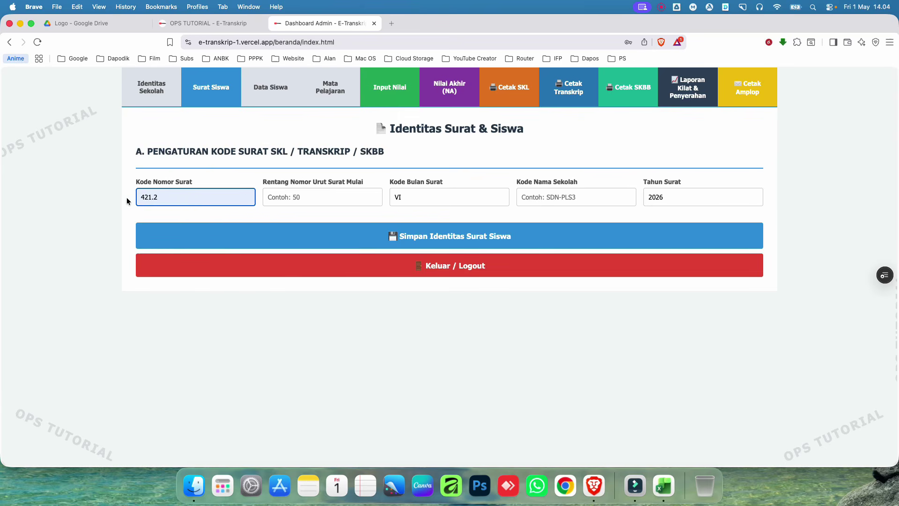
{"action": "left_click", "coordinate": [335, 196]}
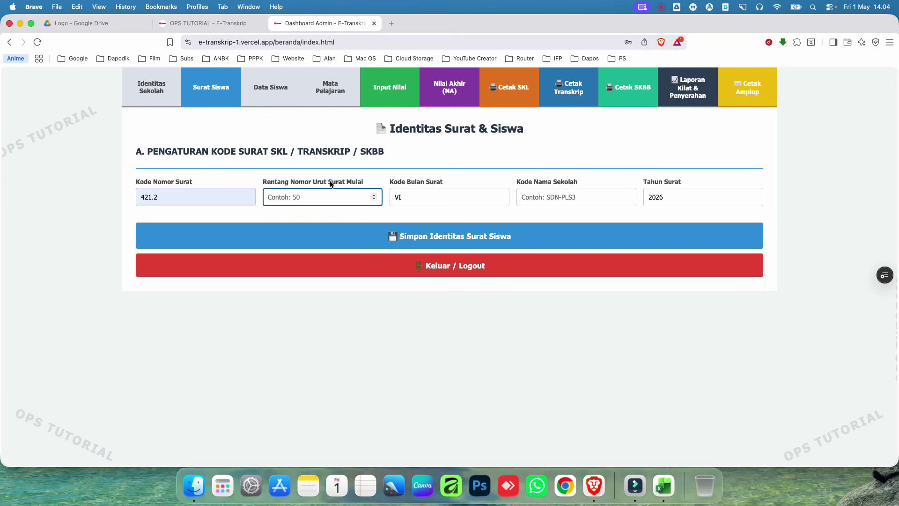
{"action": "left_click", "coordinate": [150, 77]}
{"action": "scroll", "coordinate": [322, 275], "scroll_direction": "down", "scroll_amount": 3}
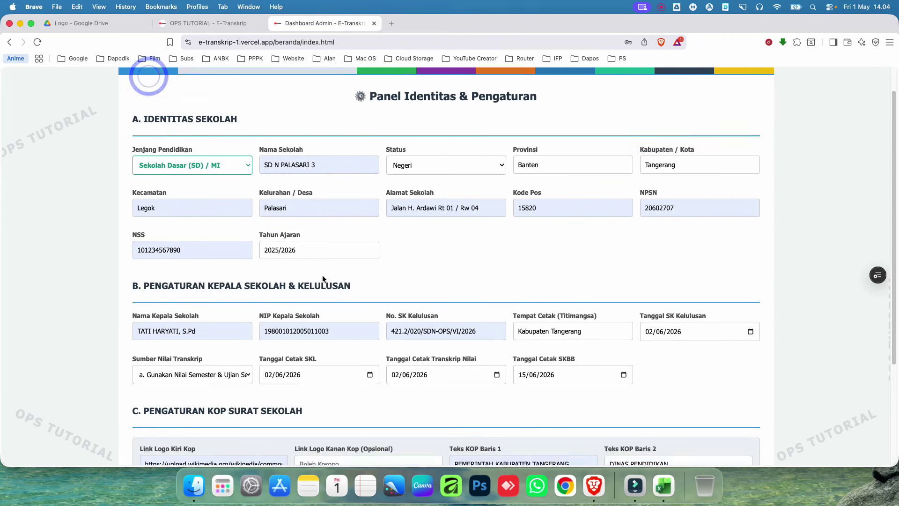
{"action": "scroll", "coordinate": [348, 267], "scroll_direction": "up", "scroll_amount": 2}
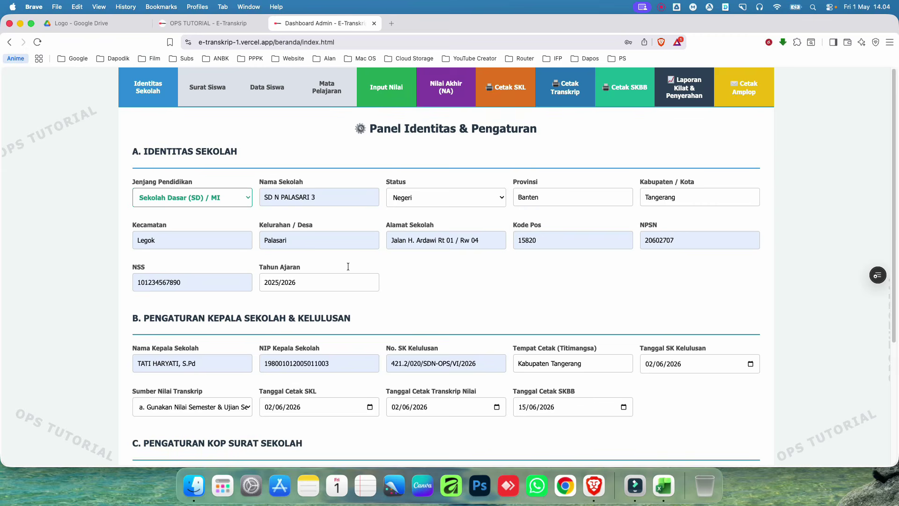
{"action": "left_click", "coordinate": [215, 96]}
{"action": "left_click", "coordinate": [321, 197]}
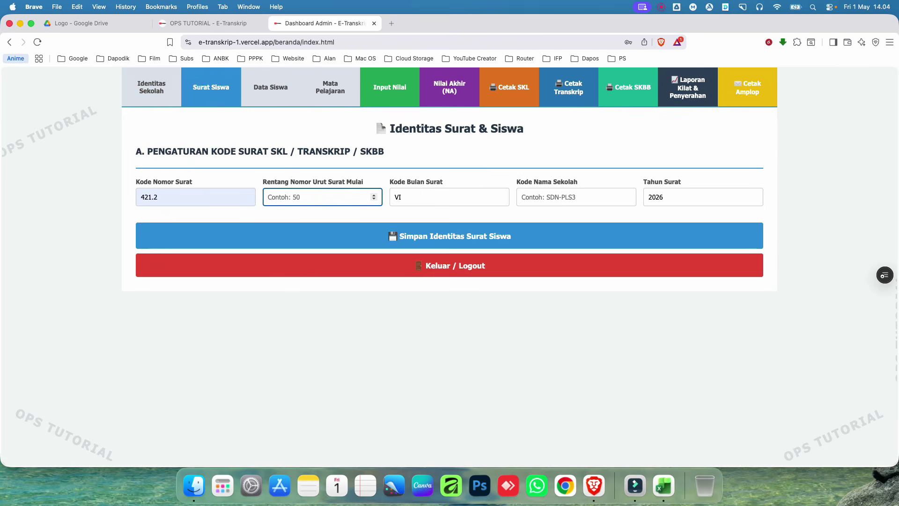
{"action": "type", "text": "020"}
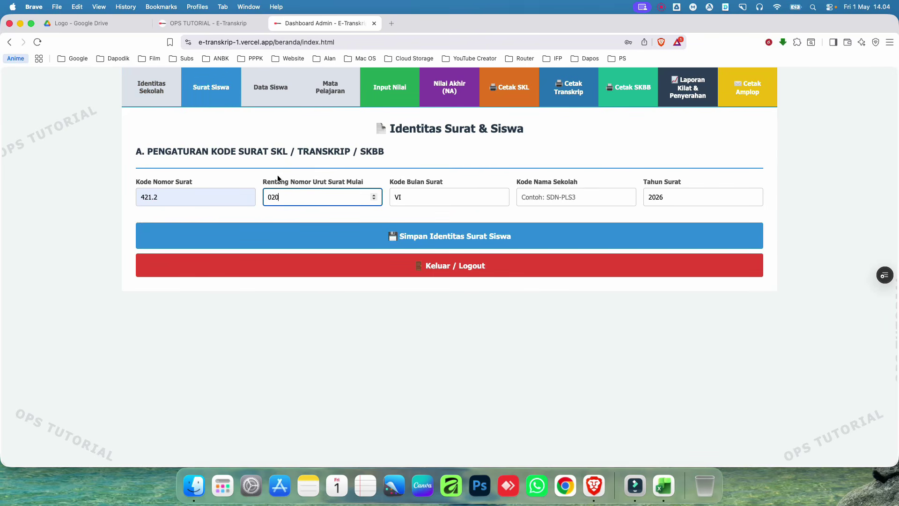
{"action": "left_click", "coordinate": [255, 178]}
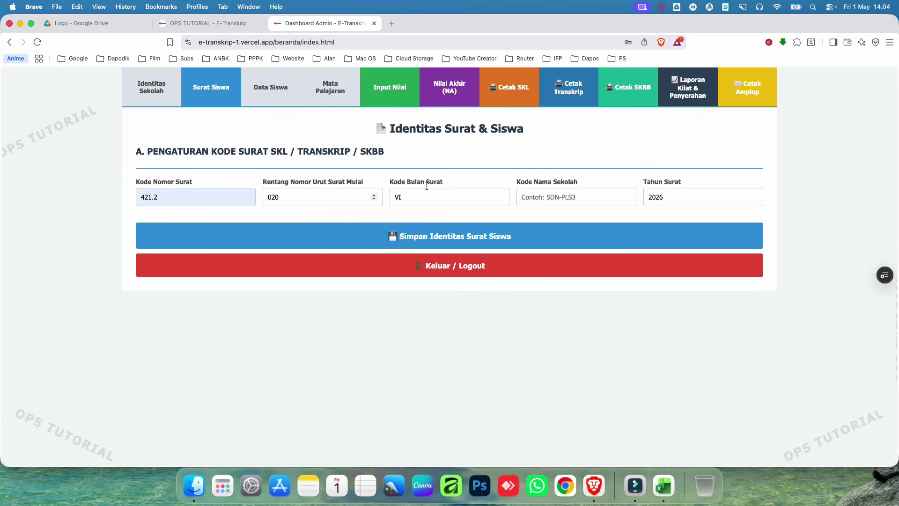
Step: Change the school code from SDN-PLS3 to SDN-OPS and save the letter settings
{"action": "left_click", "coordinate": [558, 201]}
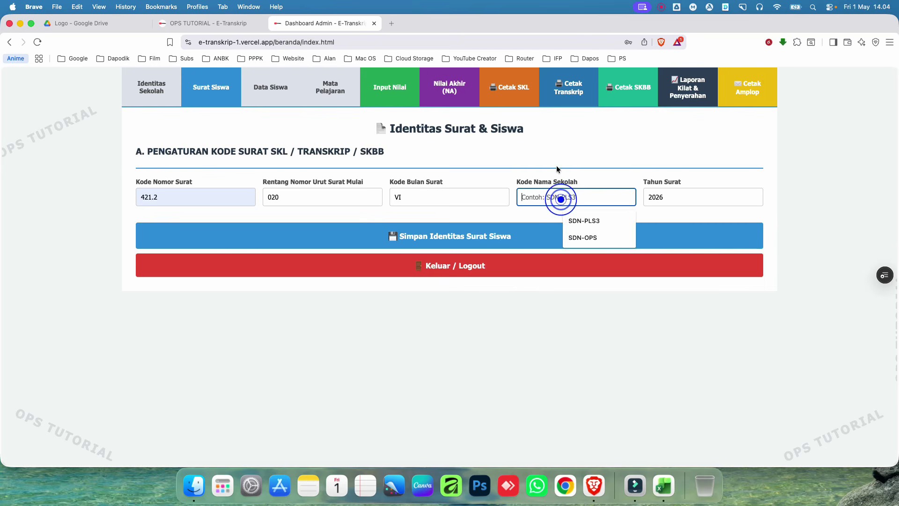
{"action": "left_click", "coordinate": [585, 220]}
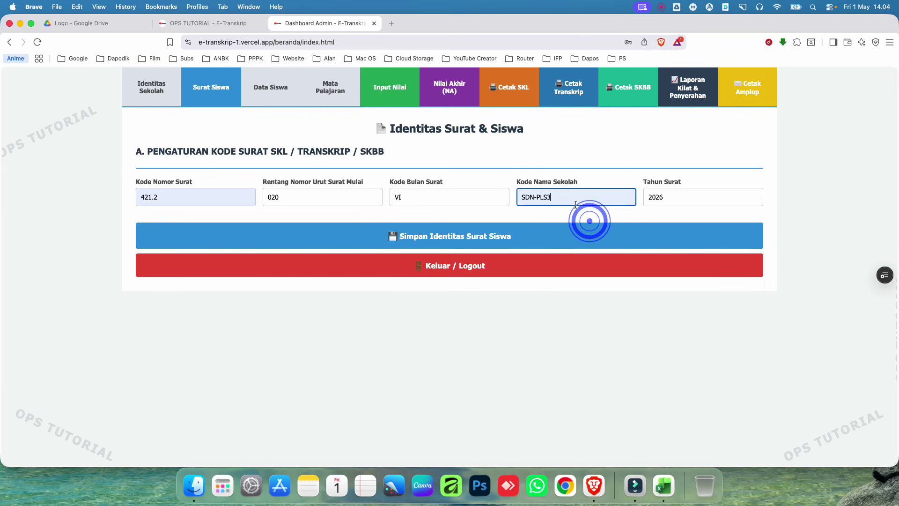
{"action": "triple_click", "coordinate": [572, 197]}
{"action": "key", "text": "BackSpace"}
{"action": "left_click", "coordinate": [543, 195]}
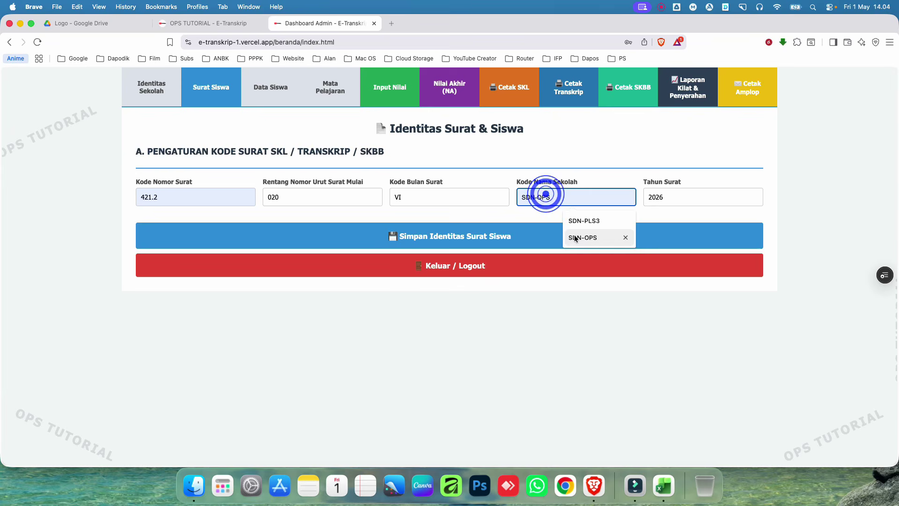
{"action": "left_click", "coordinate": [574, 234]}
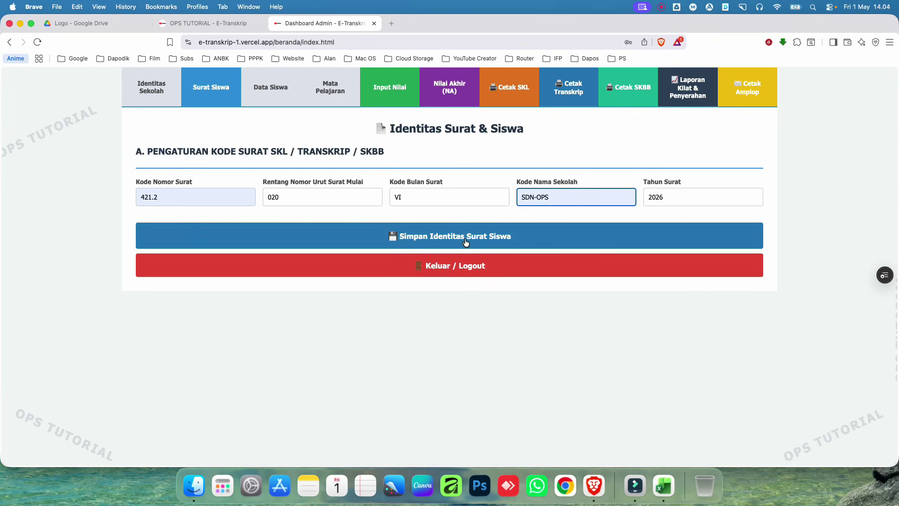
{"action": "left_click", "coordinate": [529, 238]}
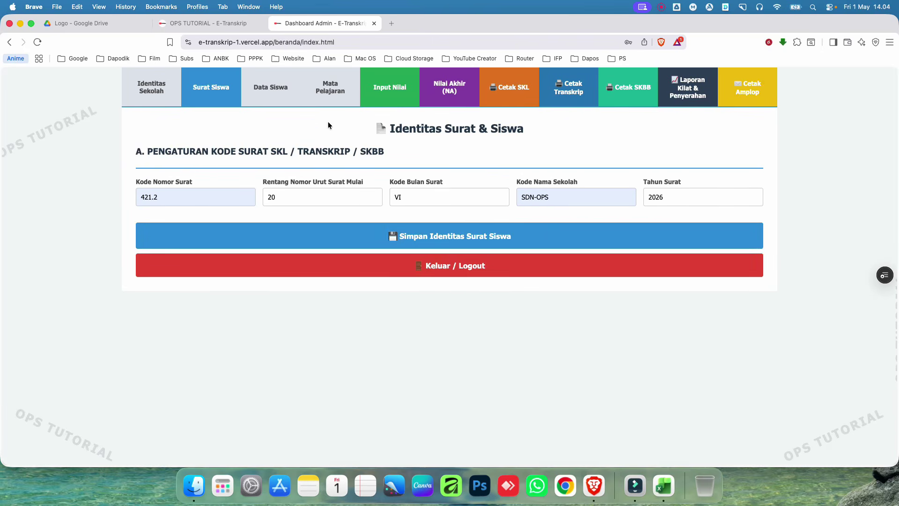
Step: Open the student data management page and bring the Excel student workbook forward
{"action": "left_click", "coordinate": [270, 85]}
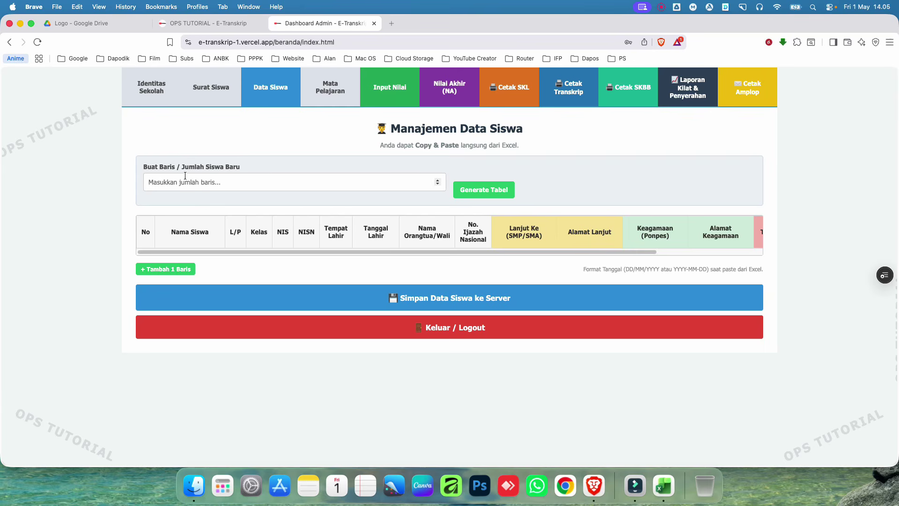
{"action": "left_click", "coordinate": [239, 184]}
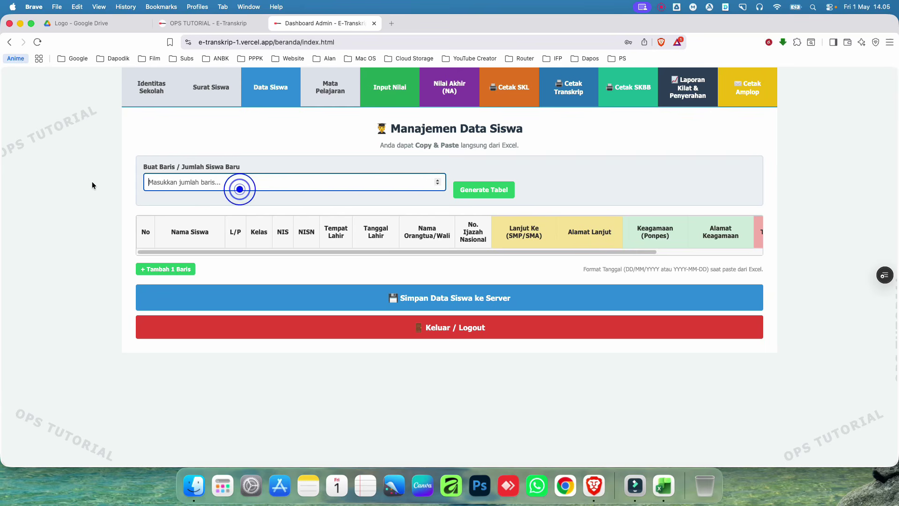
{"action": "left_click", "coordinate": [663, 486]}
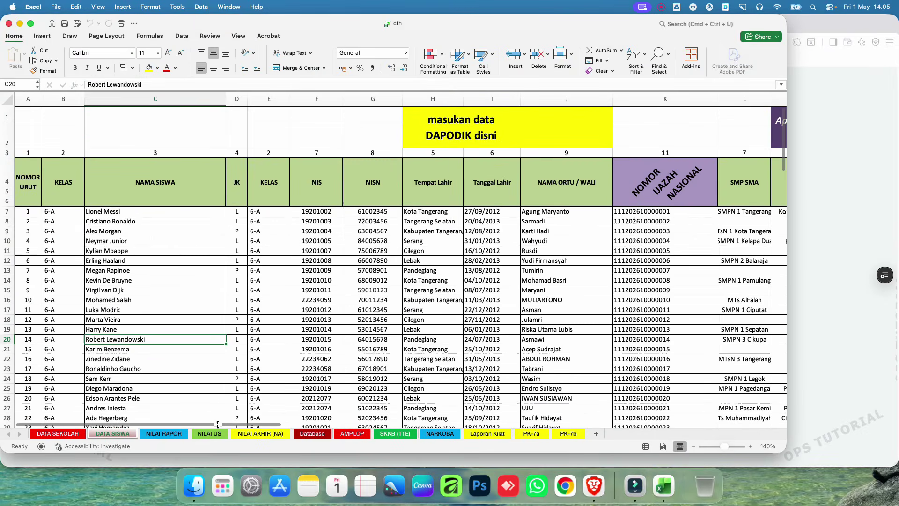
Step: Scroll the 50-student DATA SISWA sheet, select cell C8, then switch back to E-Transkrip
{"action": "scroll", "coordinate": [220, 403], "scroll_direction": "down", "scroll_amount": 15}
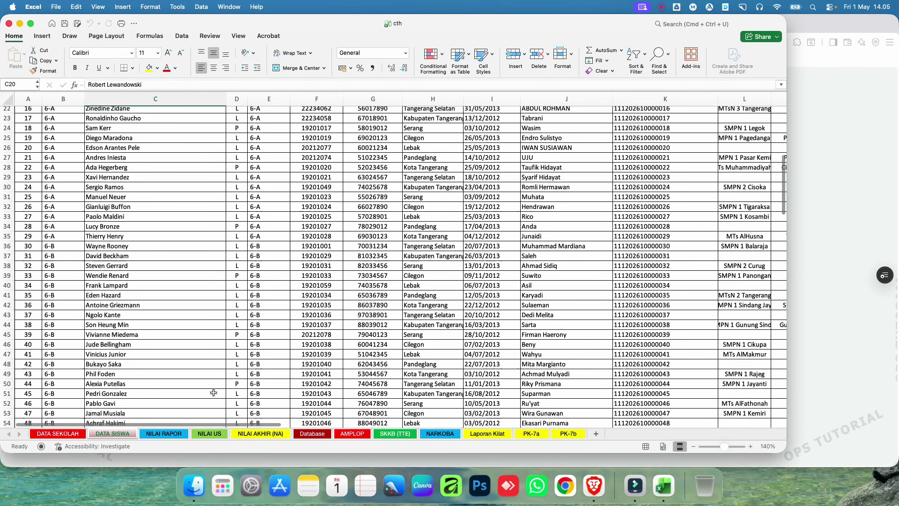
{"action": "scroll", "coordinate": [215, 371], "scroll_direction": "up", "scroll_amount": 6}
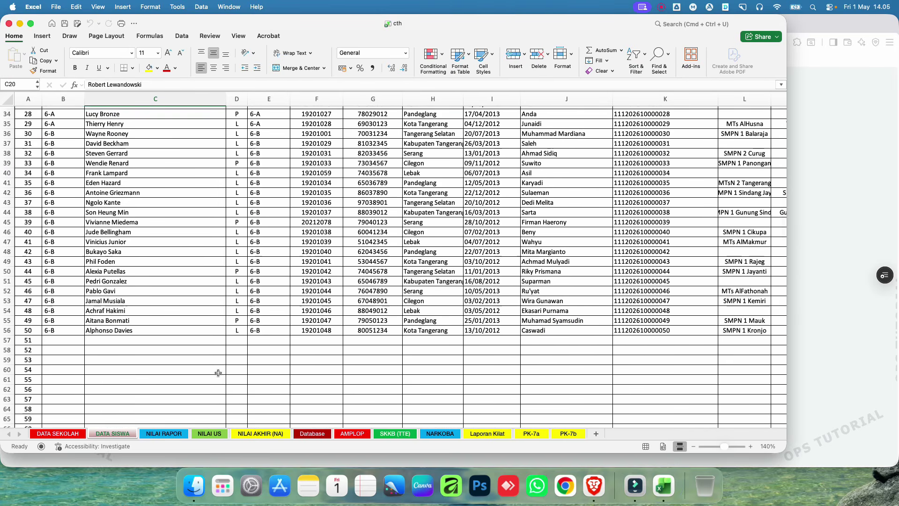
{"action": "scroll", "coordinate": [223, 370], "scroll_direction": "up", "scroll_amount": 10}
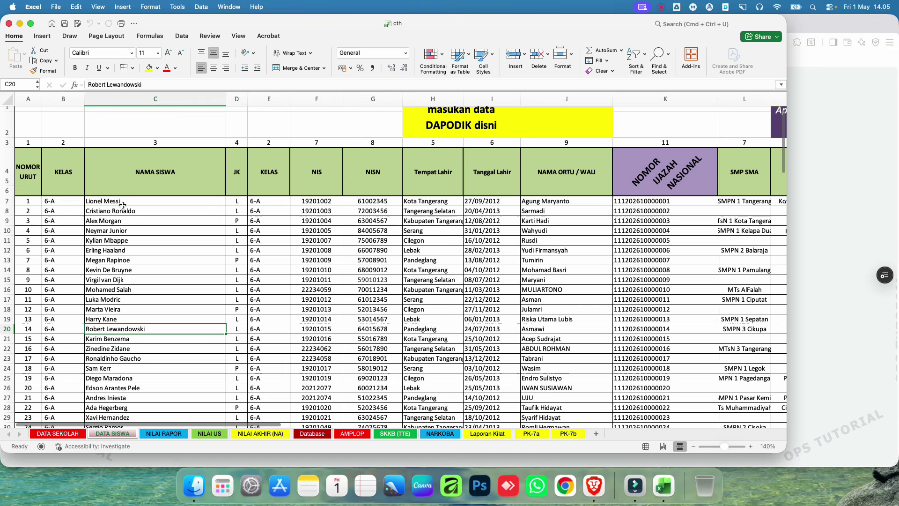
{"action": "left_click", "coordinate": [121, 211]}
{"action": "scroll", "coordinate": [192, 283], "scroll_direction": "down", "scroll_amount": 9}
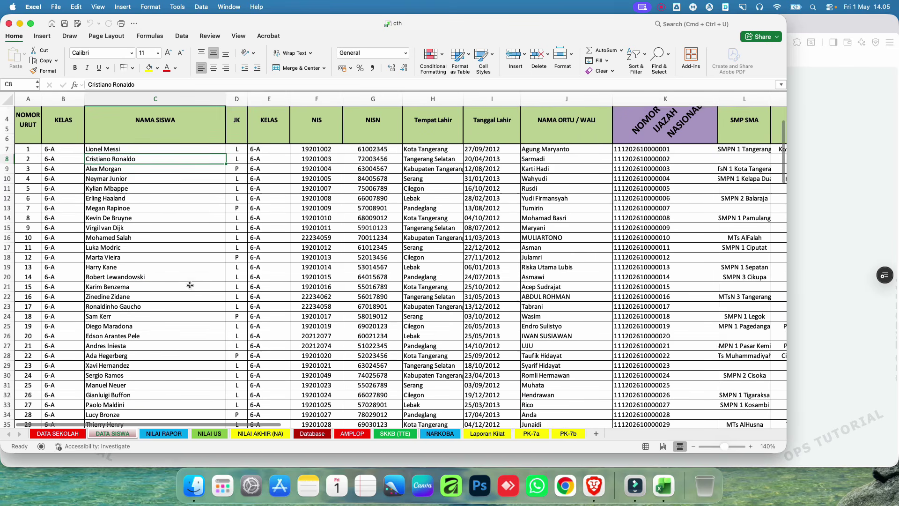
{"action": "scroll", "coordinate": [194, 288], "scroll_direction": "up", "scroll_amount": 10}
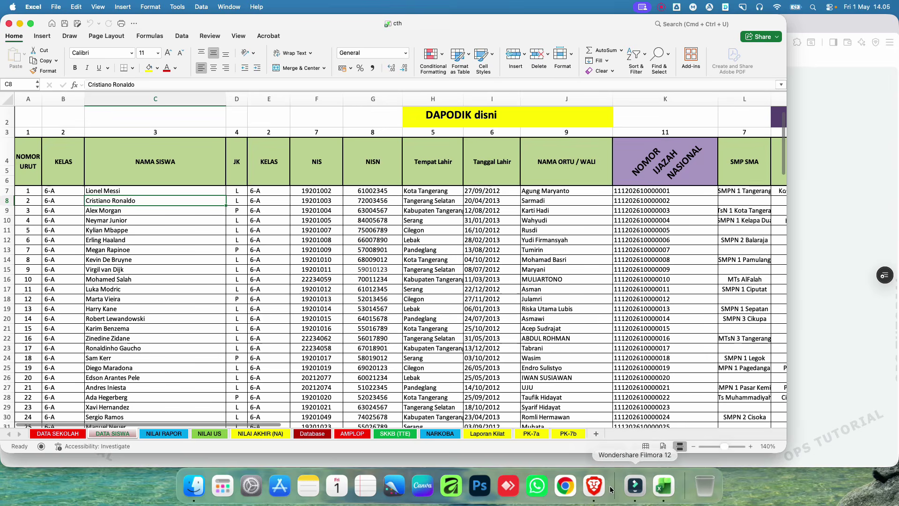
{"action": "left_click", "coordinate": [595, 487]}
Step: Regenerate the student table from a row count of 2, confirming the table reset
{"action": "left_click", "coordinate": [214, 183]}
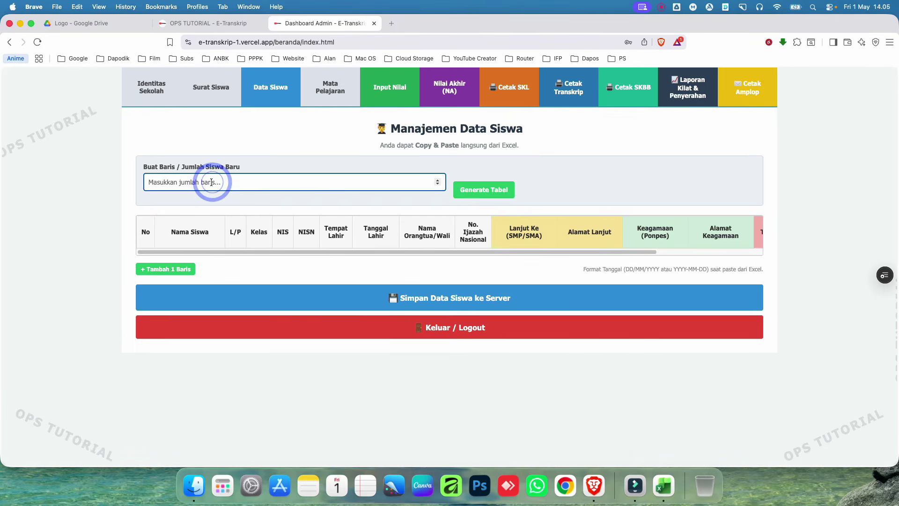
{"action": "type", "text": "2"}
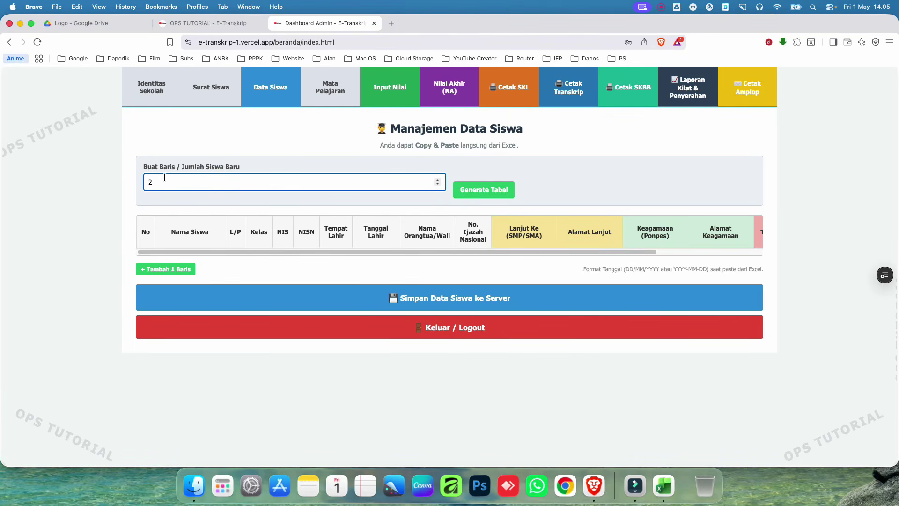
{"action": "left_click", "coordinate": [481, 189]}
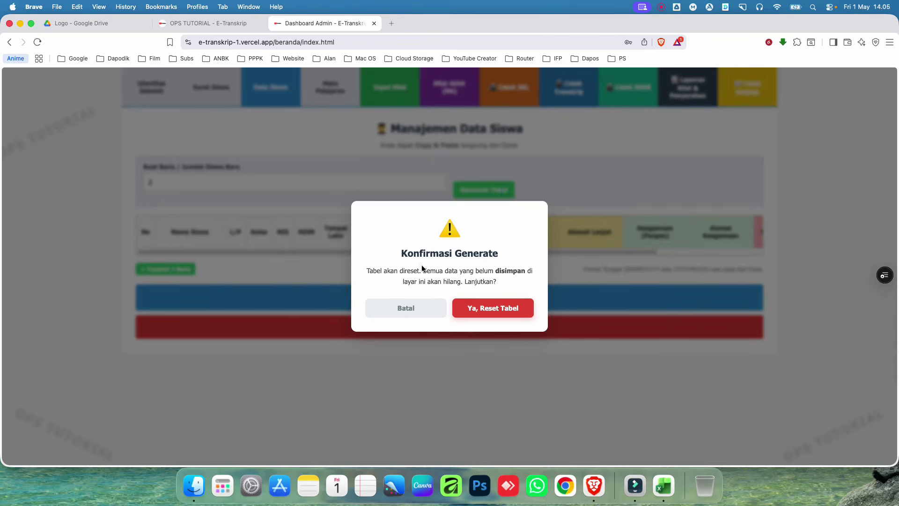
{"action": "left_click", "coordinate": [498, 313]}
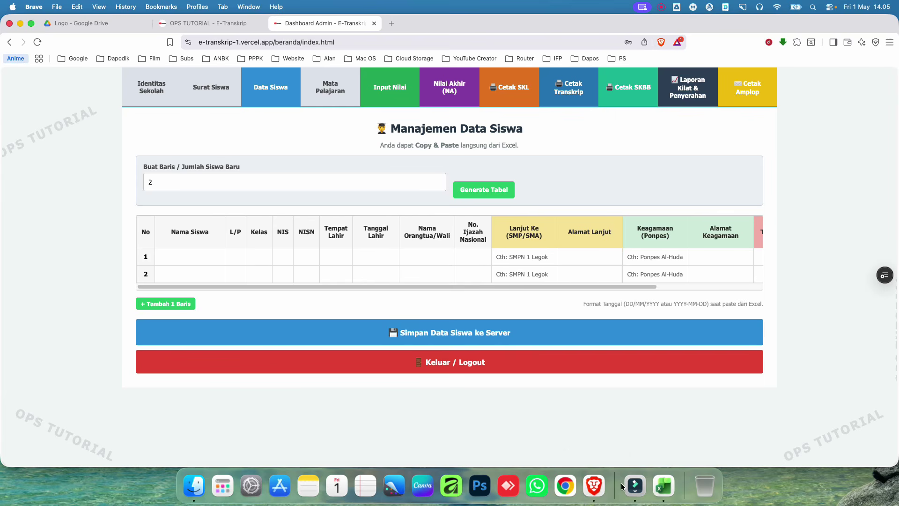
Step: Copy the Excel student records in range C7:K56
{"action": "left_click", "coordinate": [664, 486]}
{"action": "left_click", "coordinate": [109, 191]}
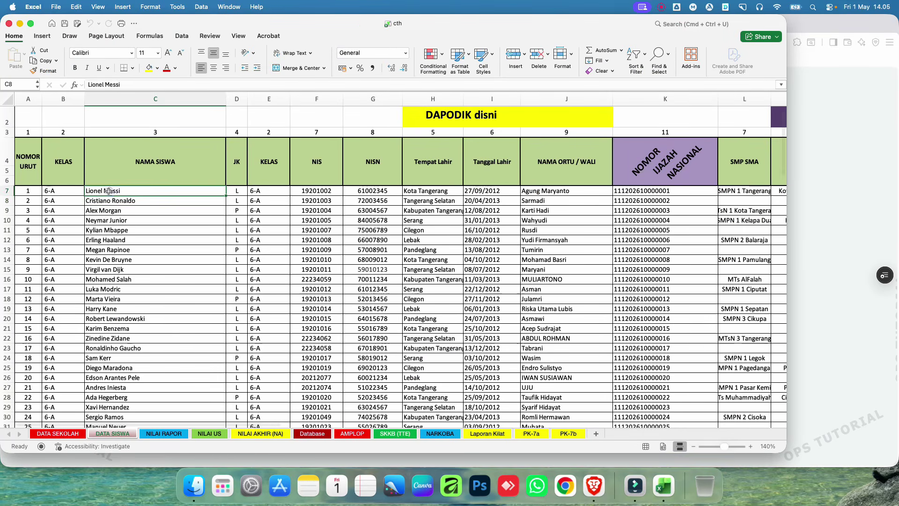
{"action": "key", "text": "shift+Right"}
{"action": "key", "text": "shift+Right"}
{"action": "key", "text": "shift+Right"}
{"action": "key", "text": "shift+Right"}
{"action": "key", "text": "shift+Right"}
{"action": "key", "text": "shift+Right"}
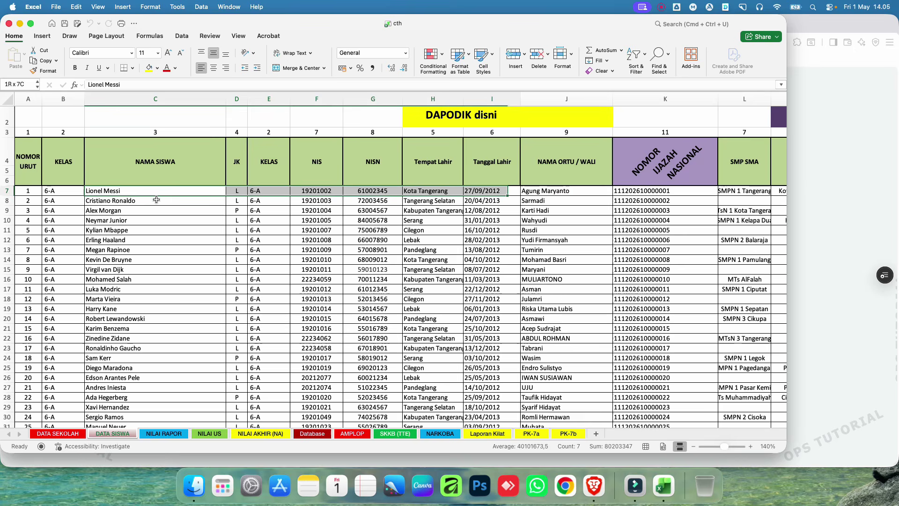
{"action": "key", "text": "shift+Right"}
{"action": "key", "text": "shift+Right"}
{"action": "key", "text": "shift+Down"}
{"action": "key", "text": "shift+Down"}
{"action": "key", "text": "shift+Down"}
{"action": "key", "text": "shift+Down"}
{"action": "key", "text": "shift+Down"}
{"action": "key", "text": "shift+Down"}
{"action": "key", "text": "shift+Down"}
{"action": "key", "text": "shift+Down"}
{"action": "key", "text": "shift+Down"}
{"action": "key", "text": "shift+Down"}
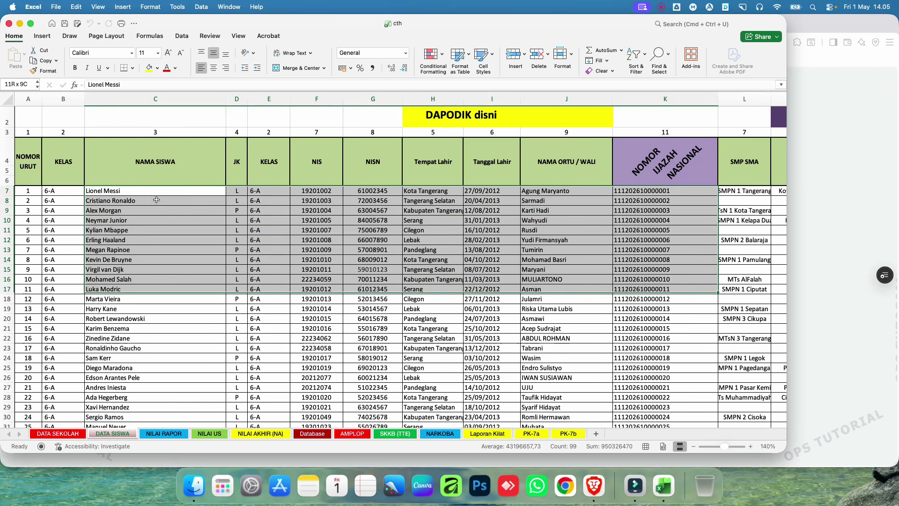
{"action": "key", "text": "shift+Down"}
{"action": "key", "text": "shift+Down"}
{"action": "key", "text": "shift+Down"}
{"action": "key", "text": "shift+Down"}
{"action": "key", "text": "shift+Down"}
{"action": "key", "text": "shift+Down"}
{"action": "key", "text": "shift+Down"}
{"action": "key", "text": "shift+Down"}
{"action": "key", "text": "shift+Down"}
{"action": "key", "text": "shift+Down"}
{"action": "key", "text": "shift+Down"}
{"action": "key", "text": "shift+Down"}
{"action": "key", "text": "shift+Down"}
{"action": "key", "text": "shift+Down"}
{"action": "key", "text": "shift+Down"}
{"action": "key", "text": "shift+Down"}
{"action": "key", "text": "shift+Down"}
{"action": "key", "text": "shift+Down"}
{"action": "key", "text": "shift+Down"}
{"action": "key", "text": "shift+Down"}
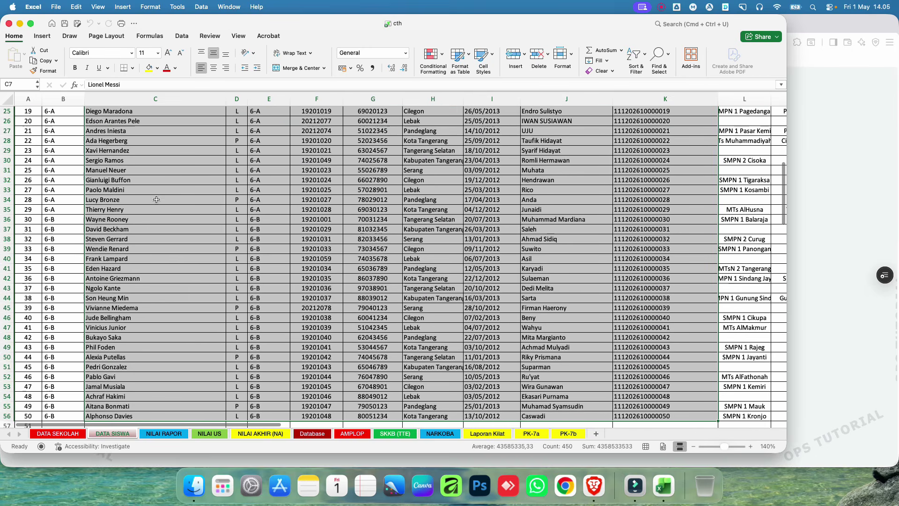
{"action": "scroll", "coordinate": [156, 199], "scroll_direction": "up", "scroll_amount": 10}
{"action": "key", "text": "super+c"}
Step: Paste the 50 Excel student records into the table from the first Nama Siswa cell
{"action": "key", "text": "super+Tab"}
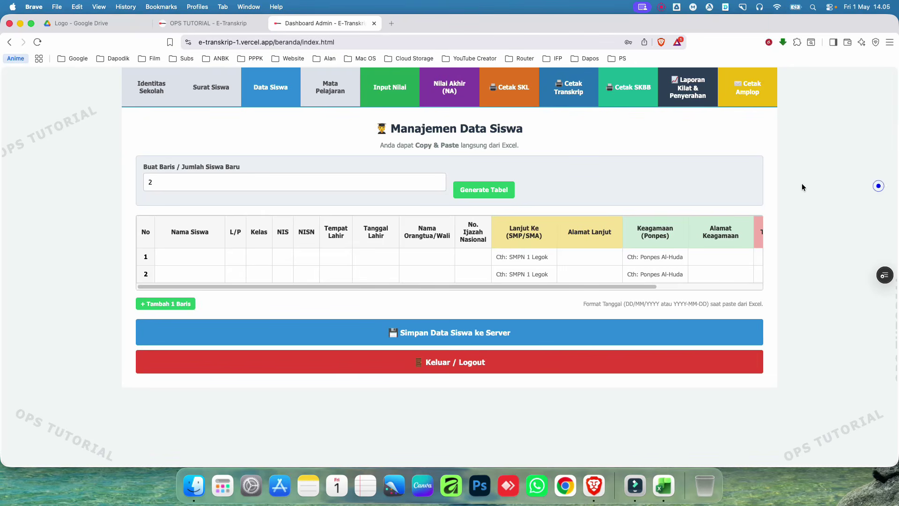
{"action": "left_click", "coordinate": [197, 257]}
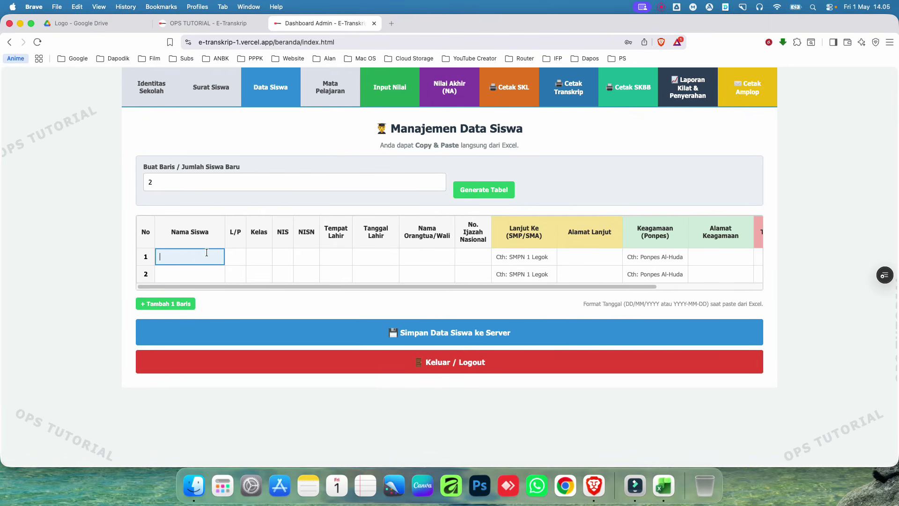
{"action": "key", "text": "super+v"}
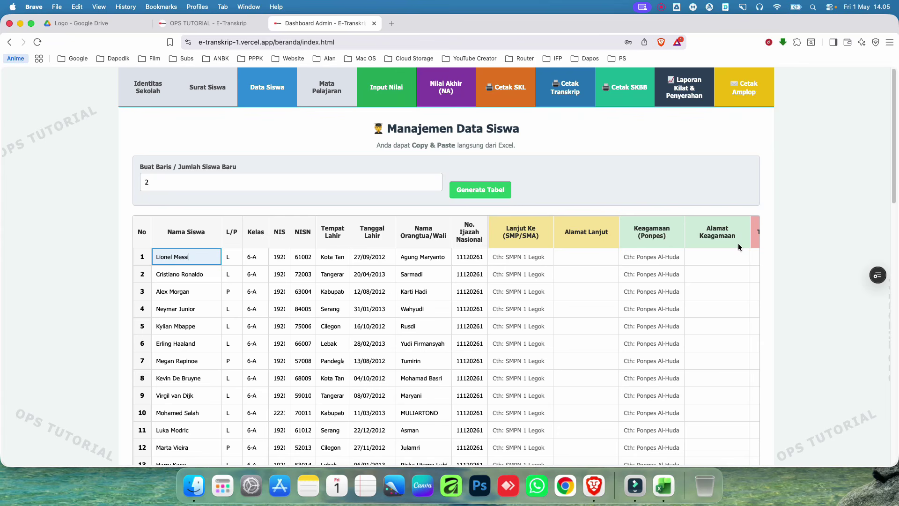
Step: Save the pasted student records to the server
{"action": "scroll", "coordinate": [304, 231], "scroll_direction": "down", "scroll_amount": 15}
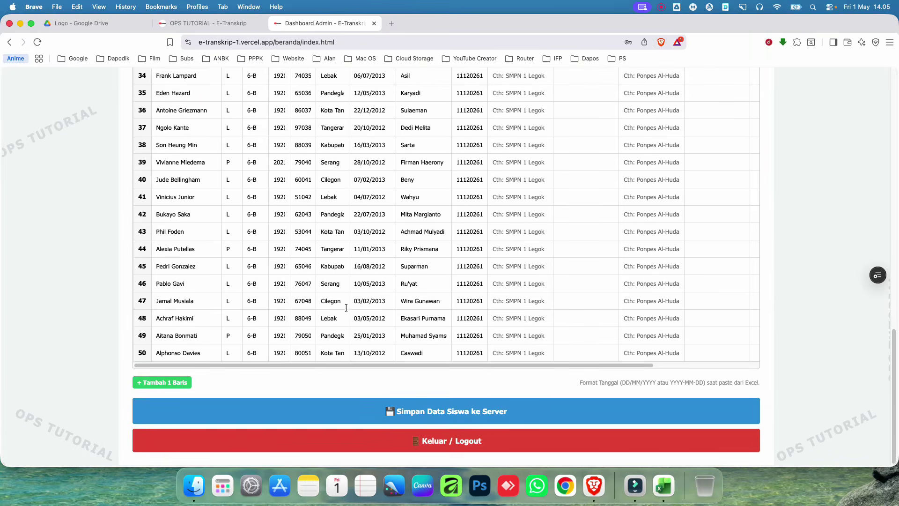
{"action": "scroll", "coordinate": [129, 346], "scroll_direction": "up", "scroll_amount": 15}
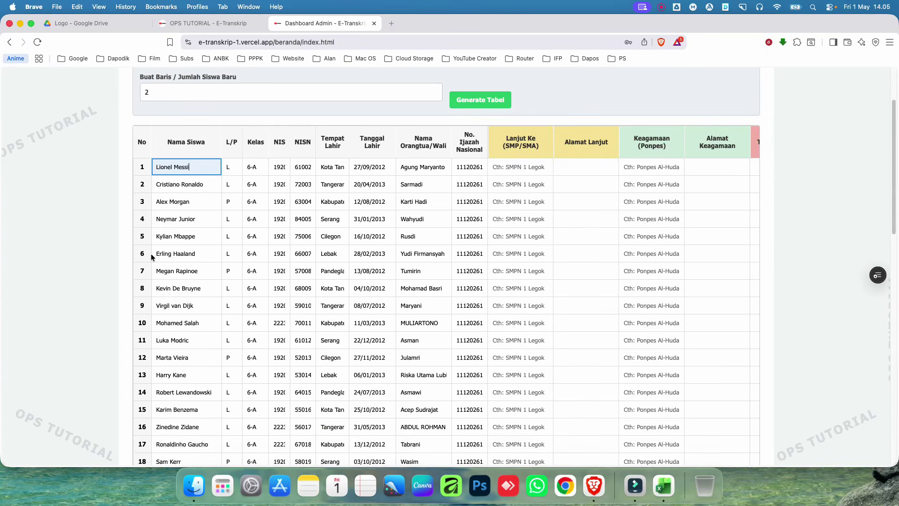
{"action": "scroll", "coordinate": [161, 191], "scroll_direction": "up", "scroll_amount": 1}
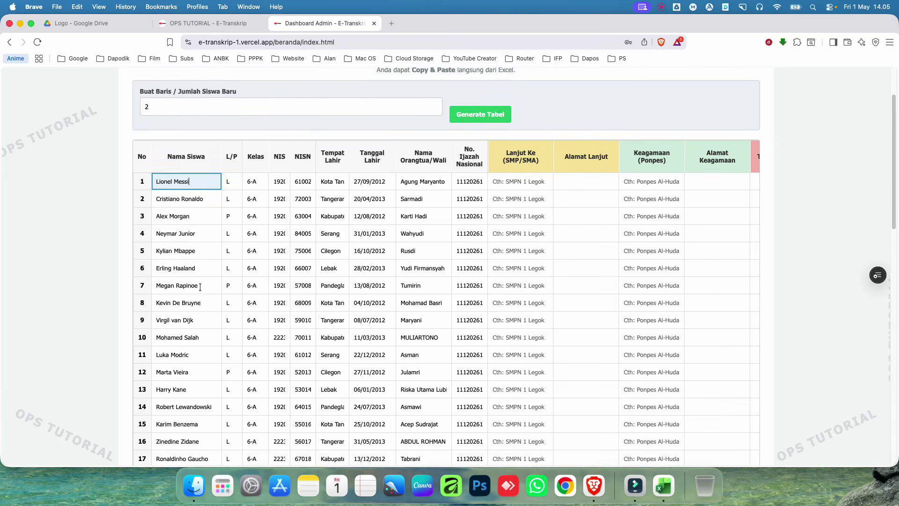
{"action": "scroll", "coordinate": [200, 287], "scroll_direction": "down", "scroll_amount": 15}
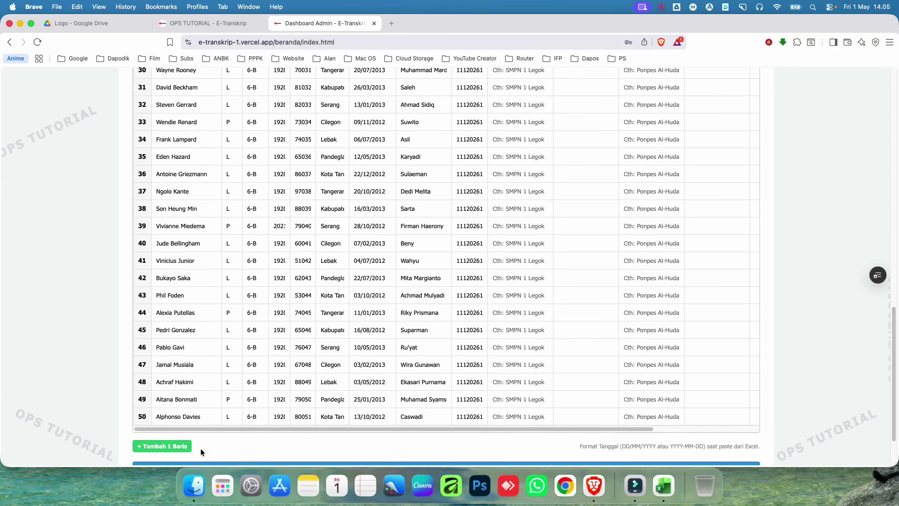
{"action": "scroll", "coordinate": [328, 431], "scroll_direction": "down", "scroll_amount": 3}
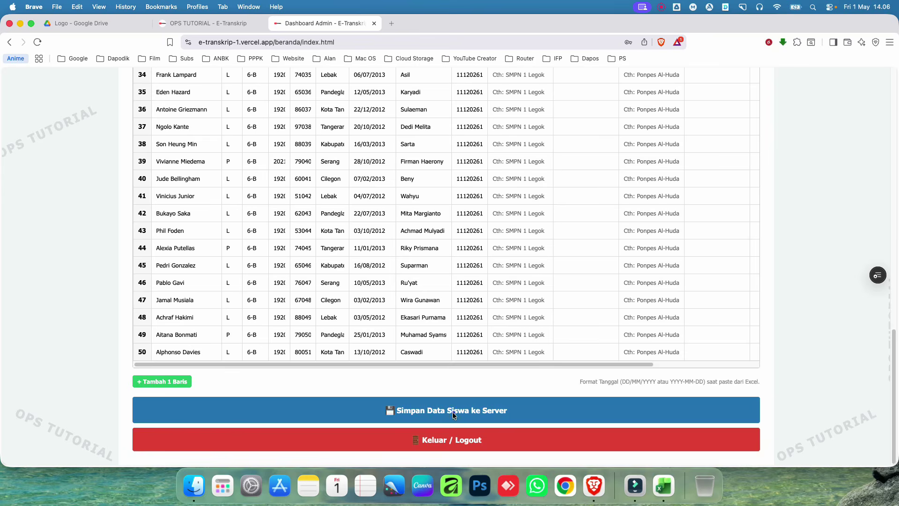
{"action": "left_click", "coordinate": [453, 411]}
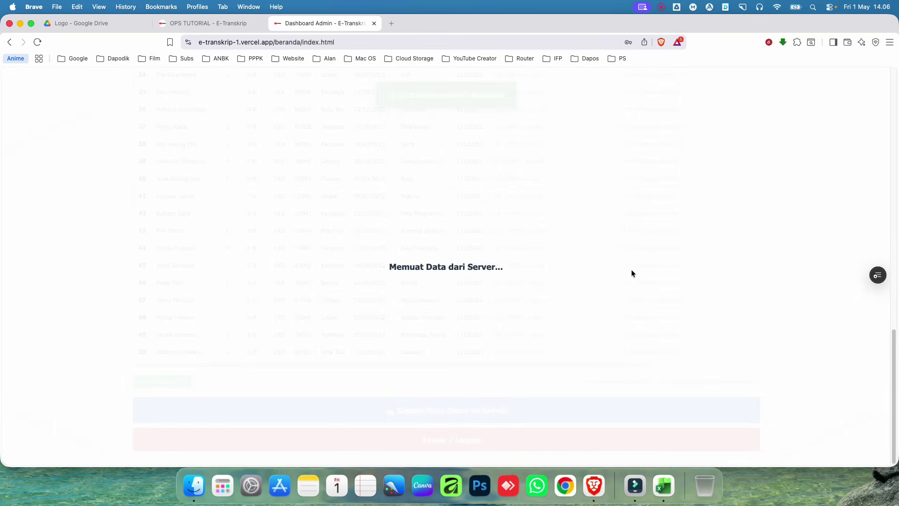
{"action": "scroll", "coordinate": [627, 262], "scroll_direction": "up", "scroll_amount": 15}
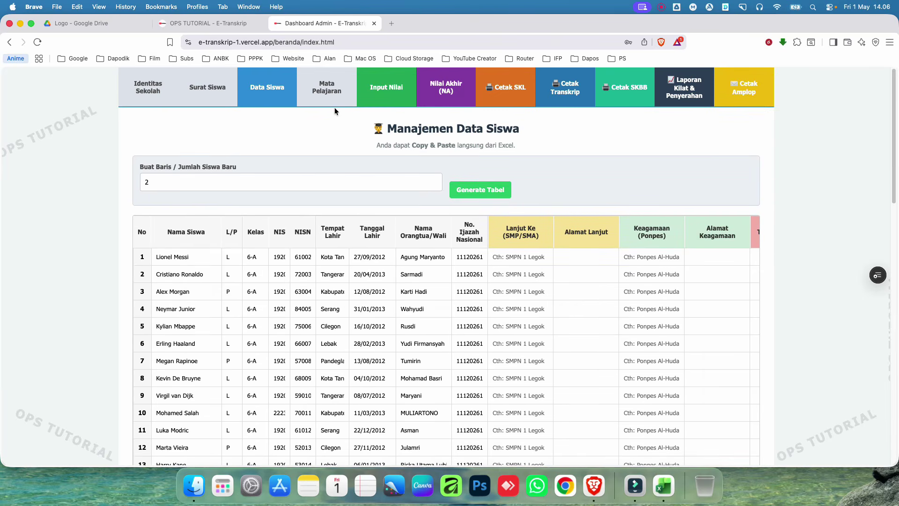
Step: Generate rows for 8 general subjects on the Mata Pelajaran page
{"action": "left_click", "coordinate": [333, 96]}
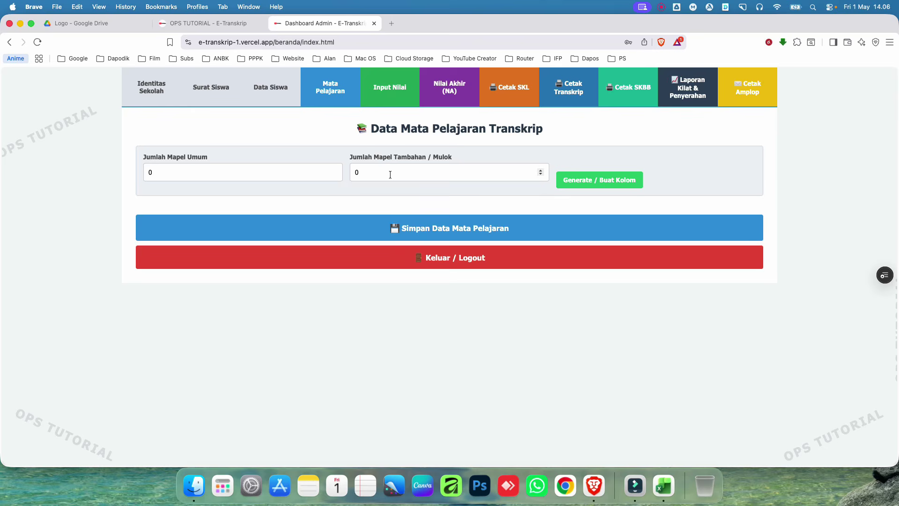
{"action": "left_click", "coordinate": [251, 178]}
{"action": "double_click", "coordinate": [165, 173]}
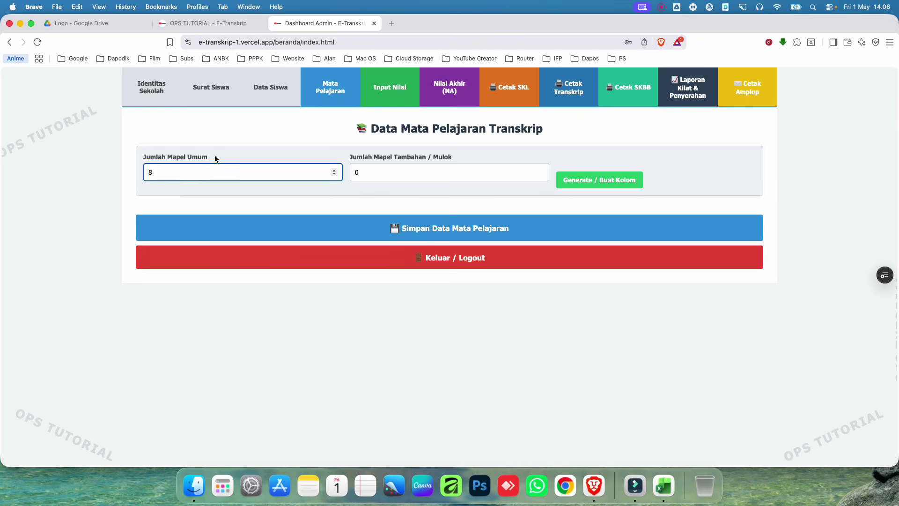
{"action": "left_click", "coordinate": [596, 187]}
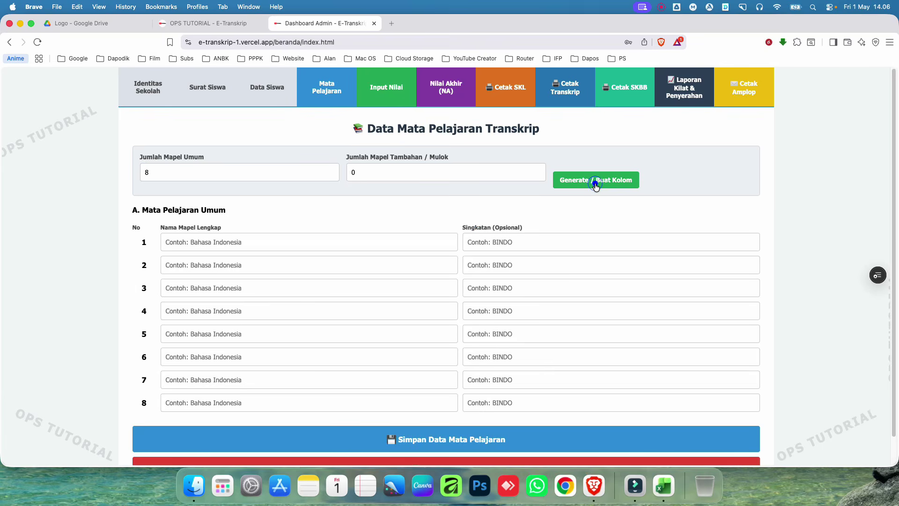
Step: Fill in the eight subject names, from Pendidikan Agama Islam through Bahasa Inggris
{"action": "left_click", "coordinate": [231, 237]}
{"action": "left_click", "coordinate": [239, 265]}
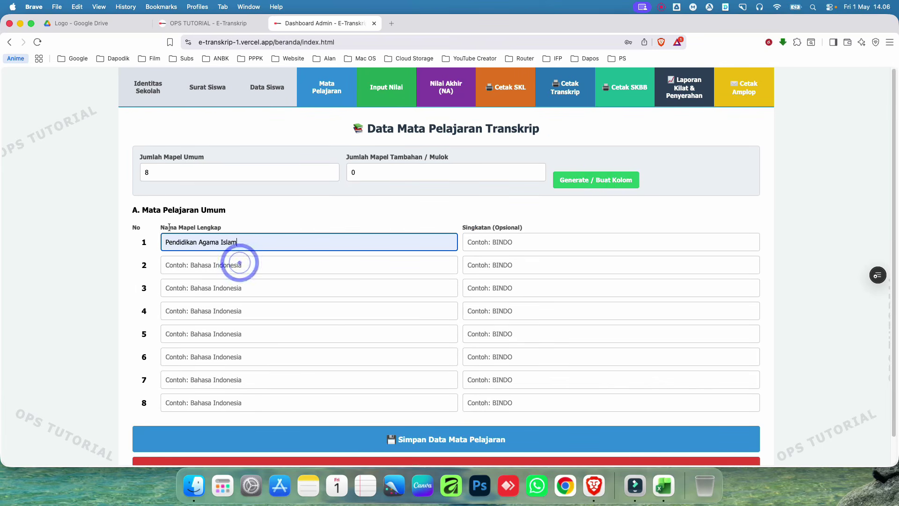
{"action": "left_click", "coordinate": [225, 270]}
{"action": "left_click", "coordinate": [232, 288]}
{"action": "left_click", "coordinate": [232, 289]}
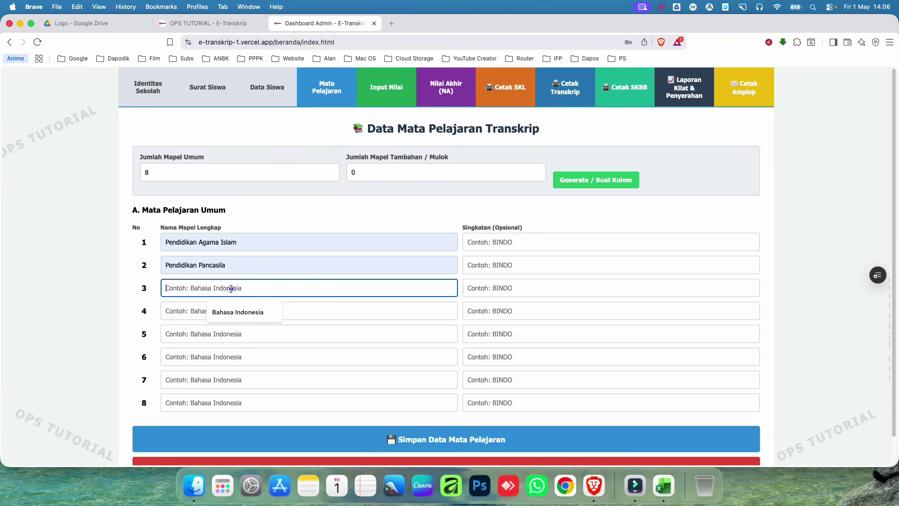
{"action": "left_click", "coordinate": [241, 311]}
{"action": "left_click", "coordinate": [241, 309]}
{"action": "left_click", "coordinate": [242, 334]}
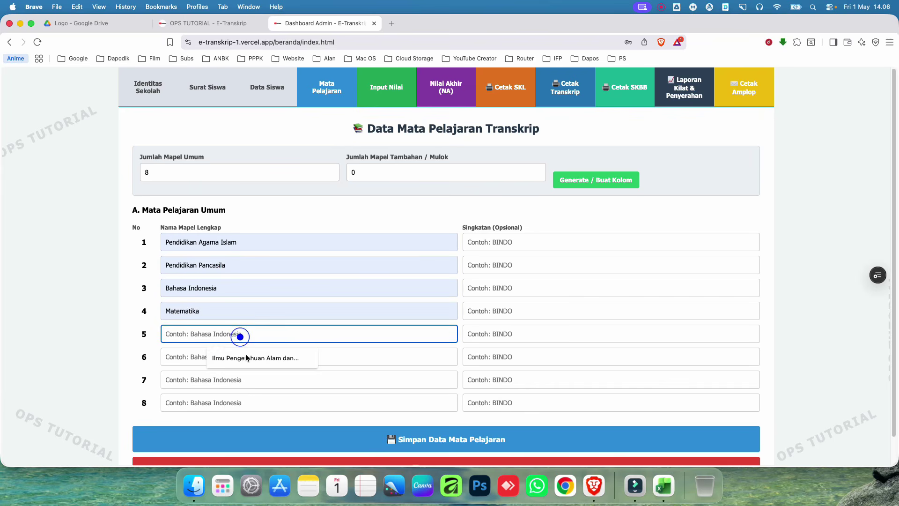
{"action": "left_click", "coordinate": [246, 358]}
{"action": "left_click", "coordinate": [245, 356]}
{"action": "left_click", "coordinate": [250, 378]}
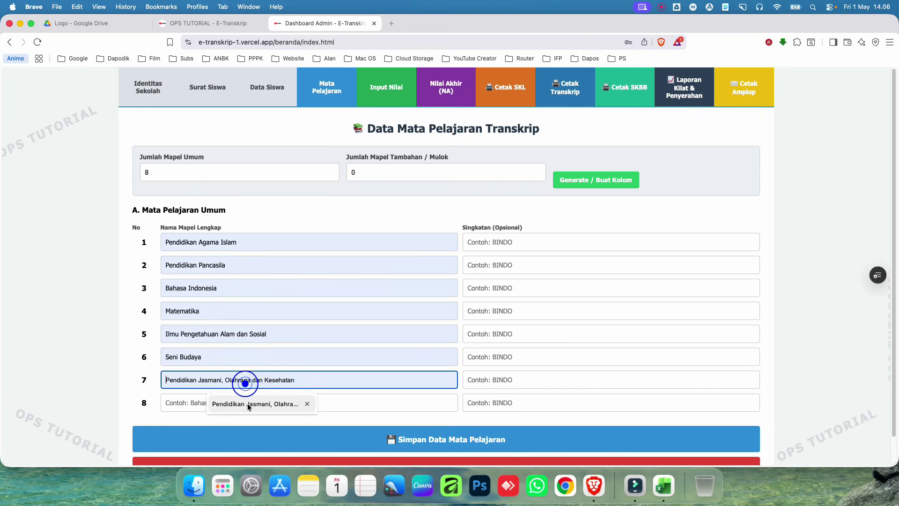
{"action": "left_click", "coordinate": [247, 405]}
{"action": "left_click", "coordinate": [232, 403]}
{"action": "left_click", "coordinate": [243, 427]}
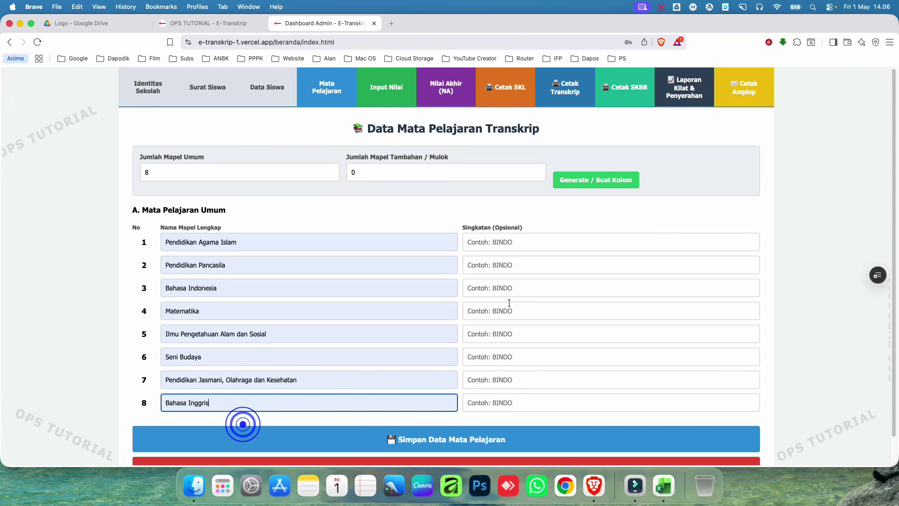
Step: Set abbreviations PAI, PP, BINDO, MTK, IPAS, SB, PJOK and BING for the eight subjects
{"action": "left_click", "coordinate": [543, 243]}
{"action": "left_click", "coordinate": [533, 255]}
{"action": "left_click", "coordinate": [532, 262]}
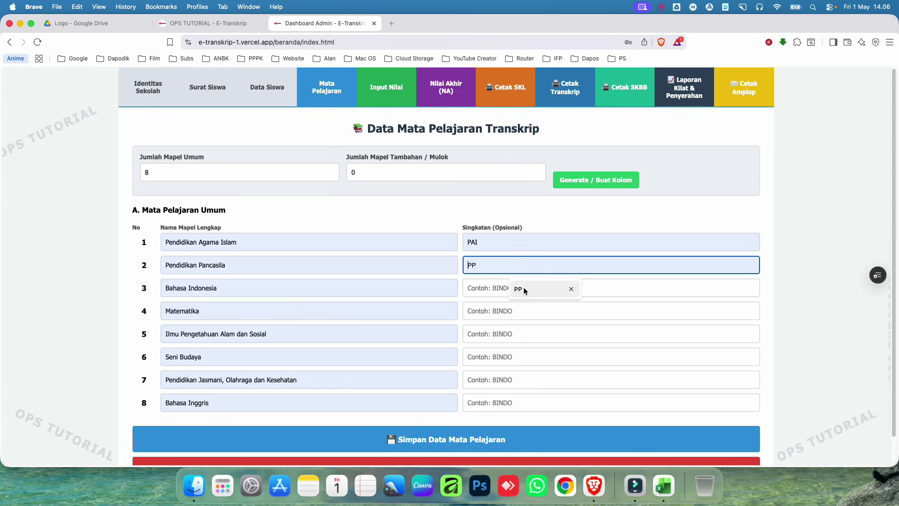
{"action": "left_click", "coordinate": [518, 287]}
{"action": "left_click", "coordinate": [521, 290]}
{"action": "left_click", "coordinate": [524, 310]}
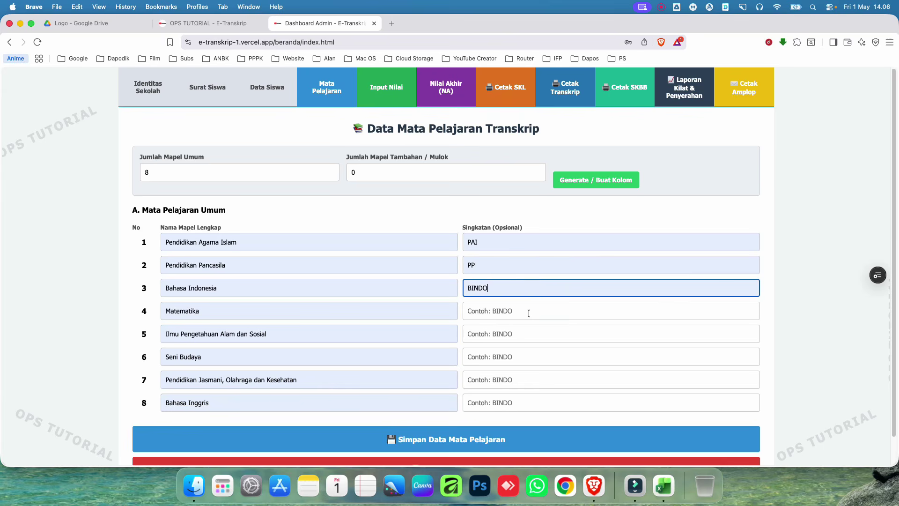
{"action": "left_click", "coordinate": [526, 311]}
{"action": "left_click", "coordinate": [534, 332]}
{"action": "left_click", "coordinate": [528, 333]}
{"action": "left_click", "coordinate": [532, 352]}
{"action": "left_click", "coordinate": [530, 354]}
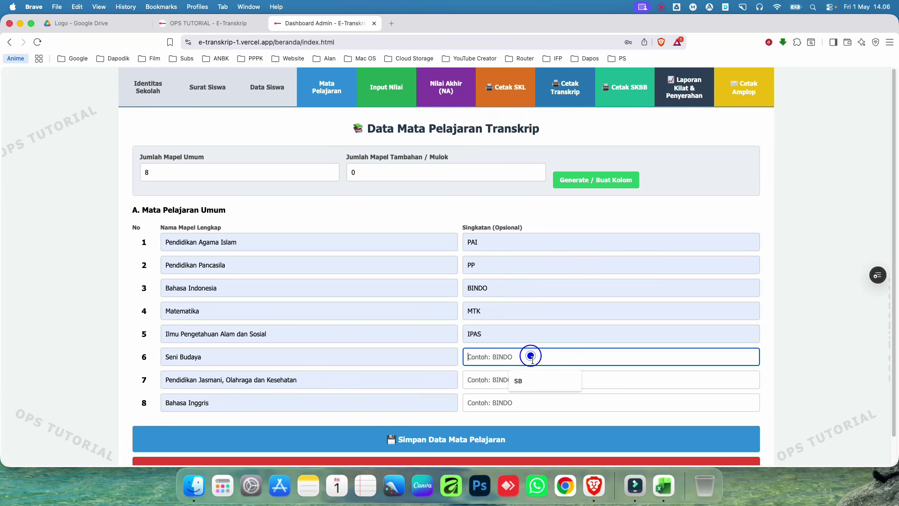
{"action": "left_click", "coordinate": [541, 382]}
{"action": "left_click", "coordinate": [534, 397]}
{"action": "left_click", "coordinate": [527, 401]}
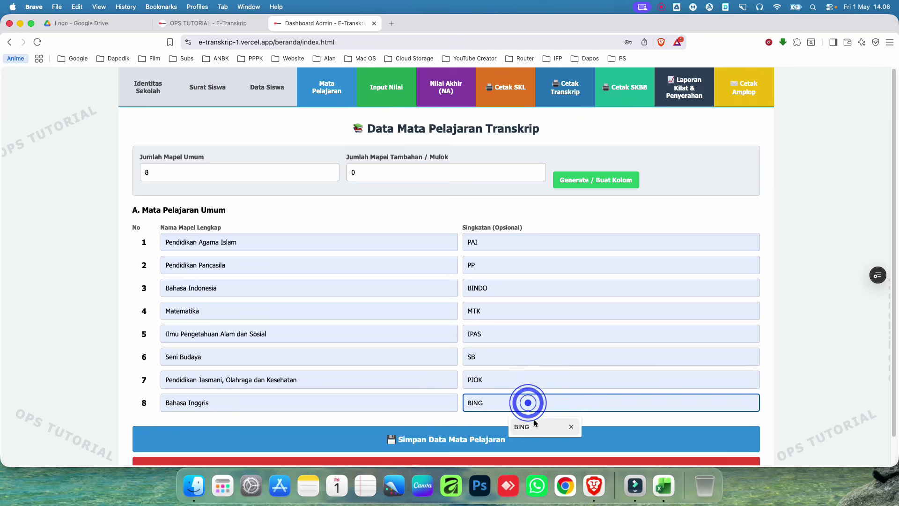
{"action": "left_click", "coordinate": [533, 420]}
Step: Save the subject list to the server
{"action": "scroll", "coordinate": [539, 408], "scroll_direction": "down", "scroll_amount": 1}
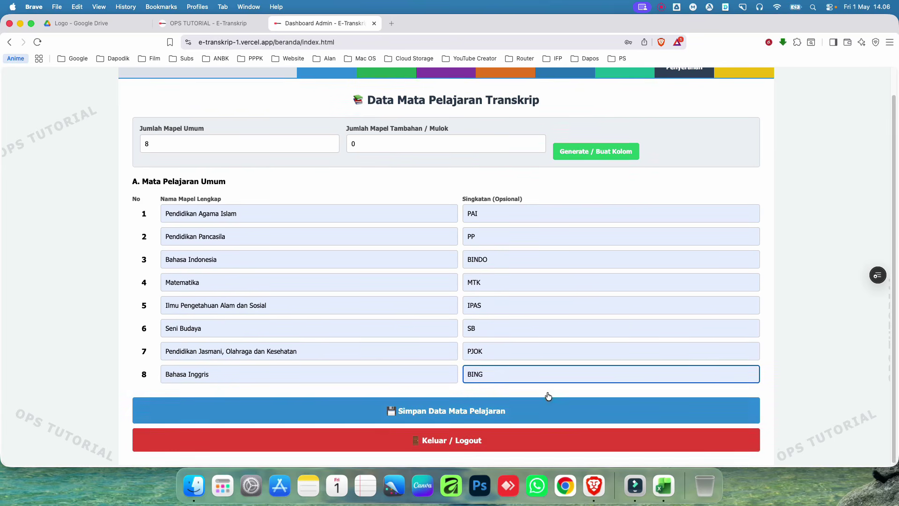
{"action": "left_click", "coordinate": [434, 413]}
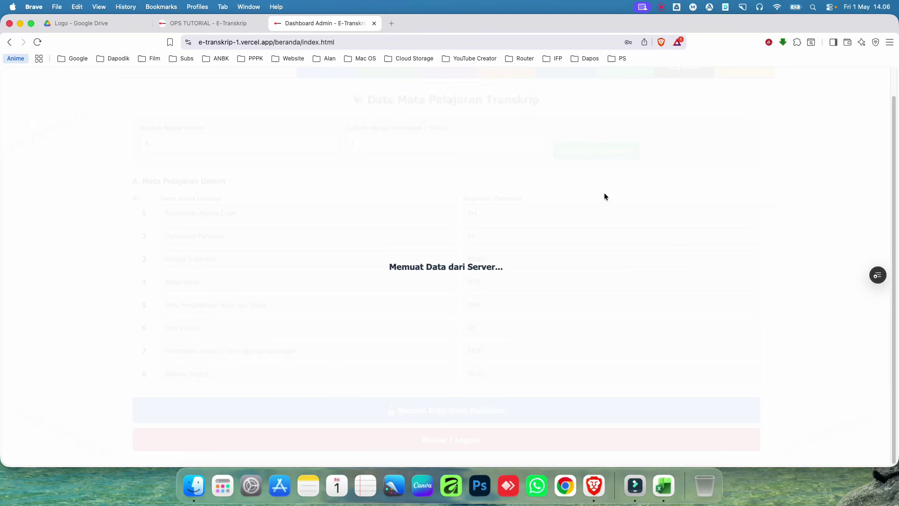
{"action": "scroll", "coordinate": [702, 175], "scroll_direction": "up", "scroll_amount": 1}
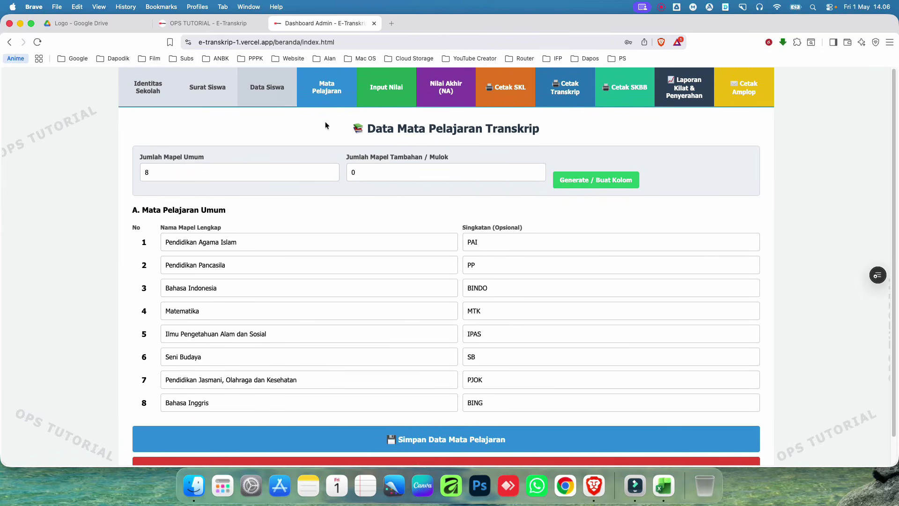
Step: Show the Input Nilai grade table for Pendidikan Agama Islam
{"action": "left_click", "coordinate": [387, 92]}
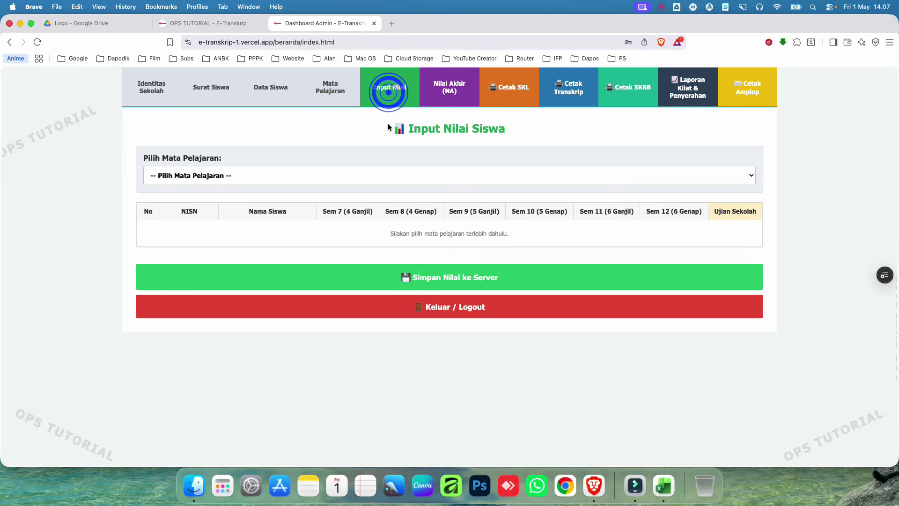
{"action": "left_click", "coordinate": [359, 178]}
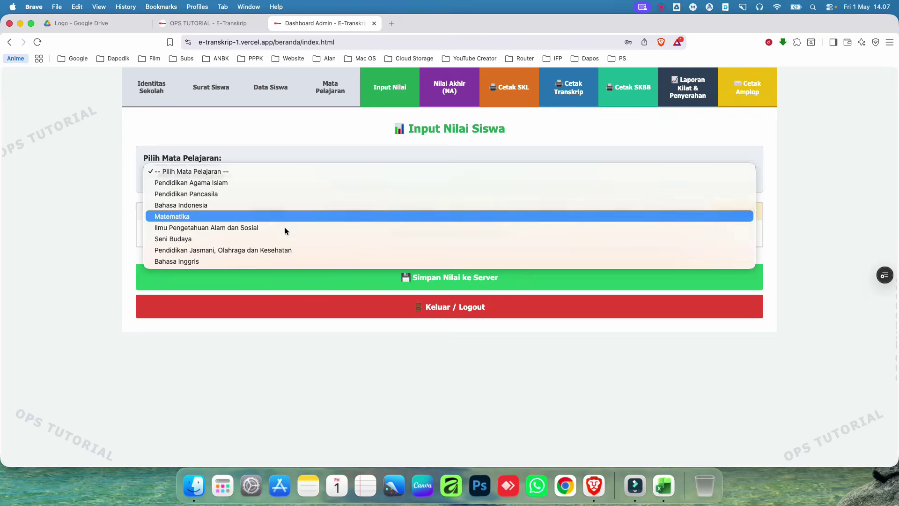
{"action": "left_click", "coordinate": [222, 183]}
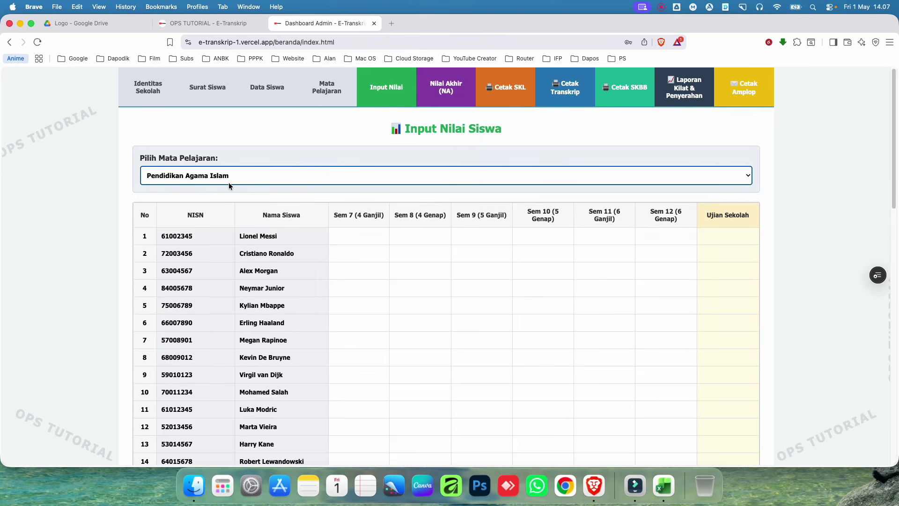
Step: Copy the report grades C8:I57 from Excel's NILAI RAPOR sheet
{"action": "left_click", "coordinate": [664, 485]}
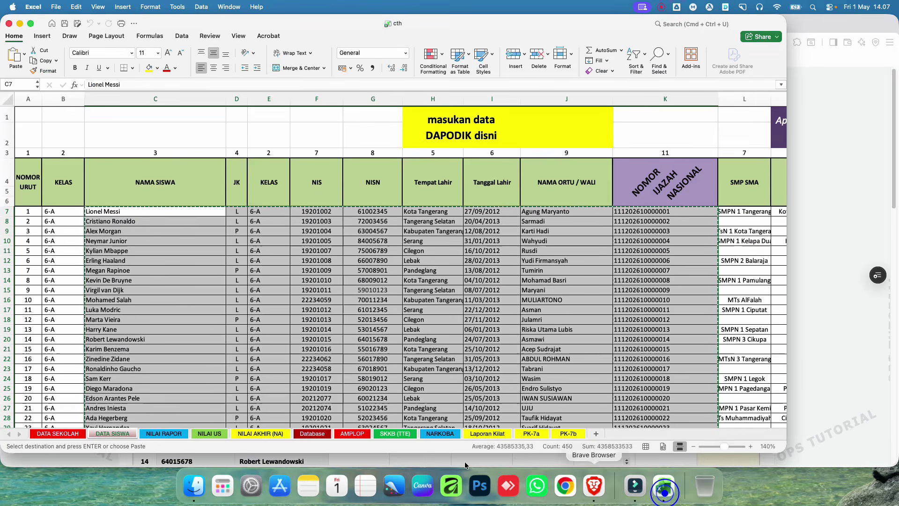
{"action": "left_click", "coordinate": [172, 435]}
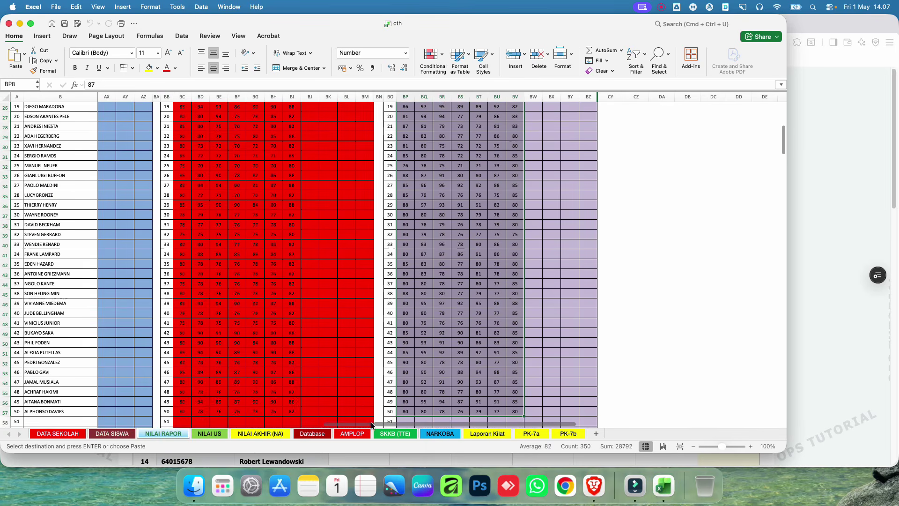
{"action": "left_click_drag", "start_coordinate": [370, 424], "coordinate": [61, 412]}
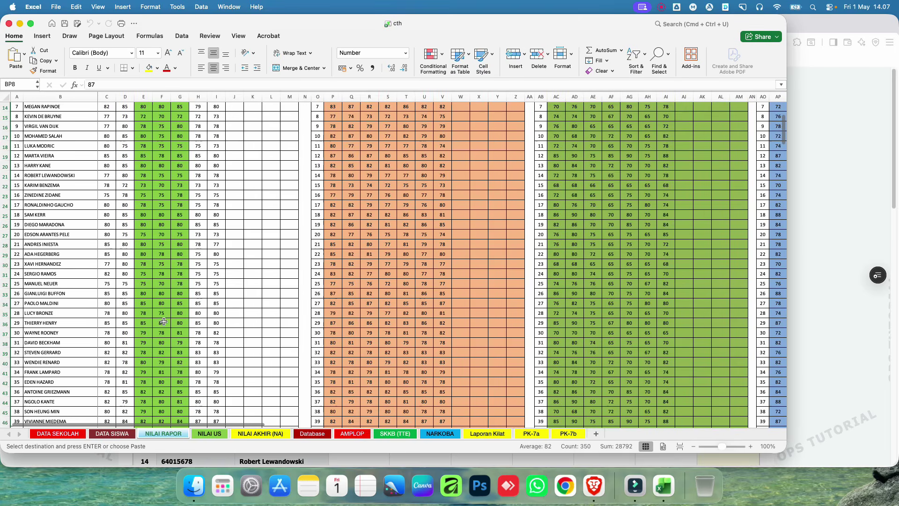
{"action": "scroll", "coordinate": [109, 235], "scroll_direction": "up", "scroll_amount": 10}
{"action": "left_click", "coordinate": [108, 169]}
{"action": "scroll", "coordinate": [114, 170], "scroll_direction": "down", "scroll_amount": 11}
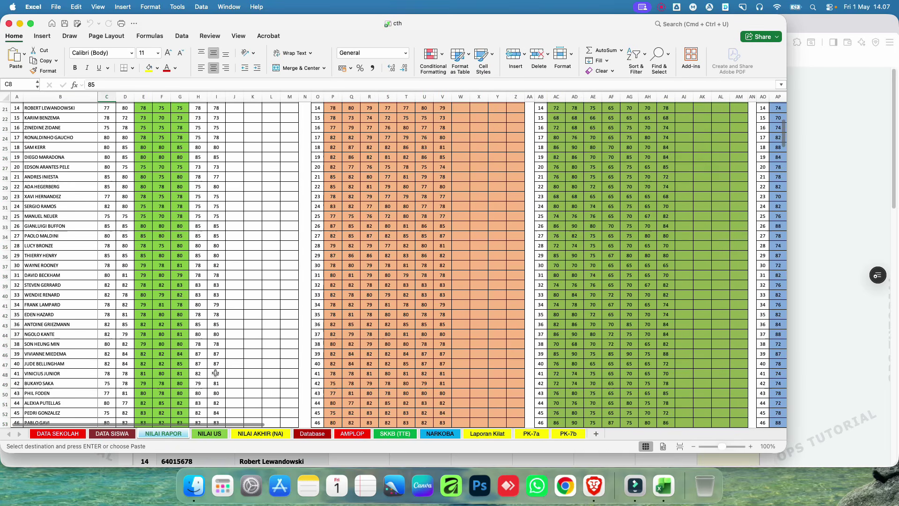
{"action": "left_click", "coordinate": [215, 333], "text": "shift"}
{"action": "key", "text": "super+c"}
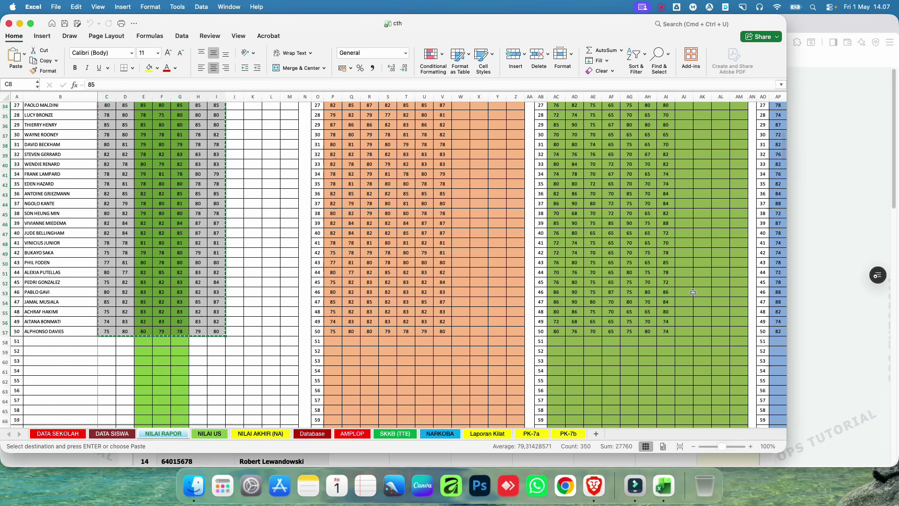
Step: Paste the grades into Pendidikan Agama Islam from the first student's Sem 7, then select Pendidikan Pancasila
{"action": "key", "text": "super+Tab"}
{"action": "left_click", "coordinate": [354, 242]}
{"action": "key", "text": "super+v"}
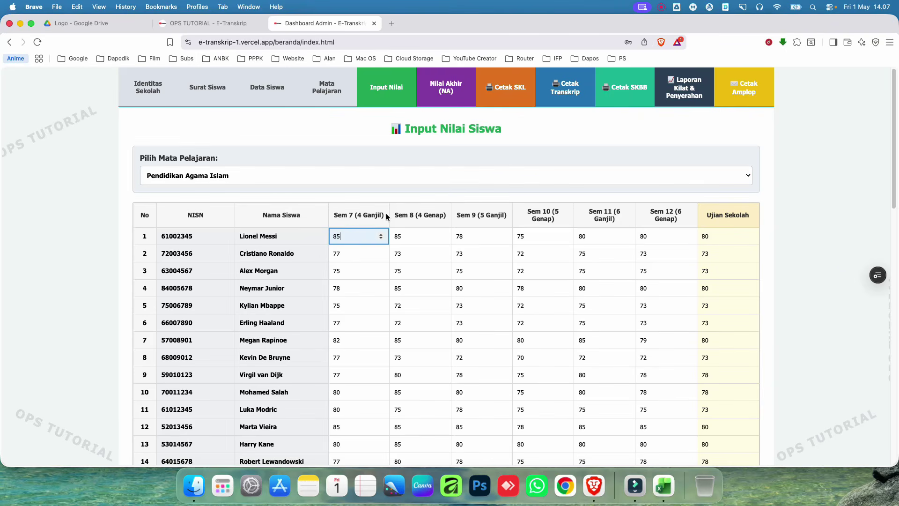
{"action": "scroll", "coordinate": [374, 210], "scroll_direction": "down", "scroll_amount": 15}
{"action": "scroll", "coordinate": [449, 305], "scroll_direction": "up", "scroll_amount": 14}
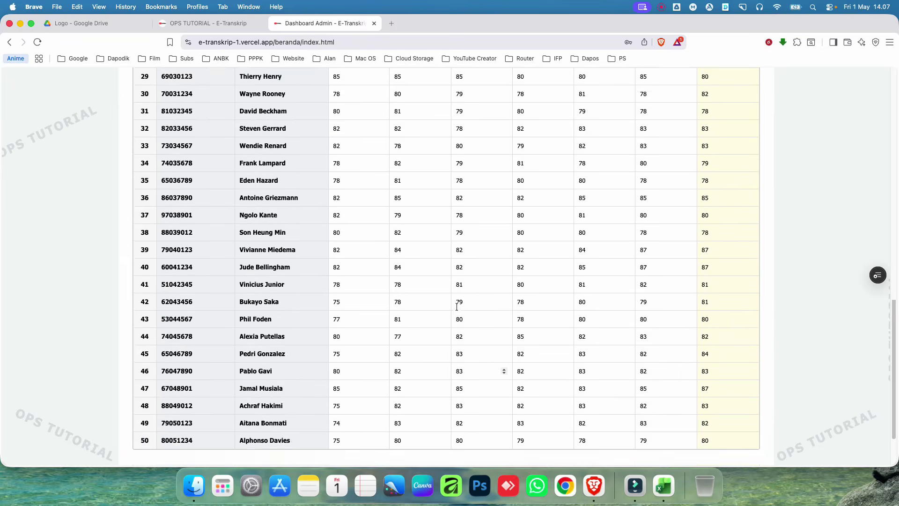
{"action": "scroll", "coordinate": [449, 310], "scroll_direction": "up", "scroll_amount": 2}
{"action": "left_click", "coordinate": [274, 177]}
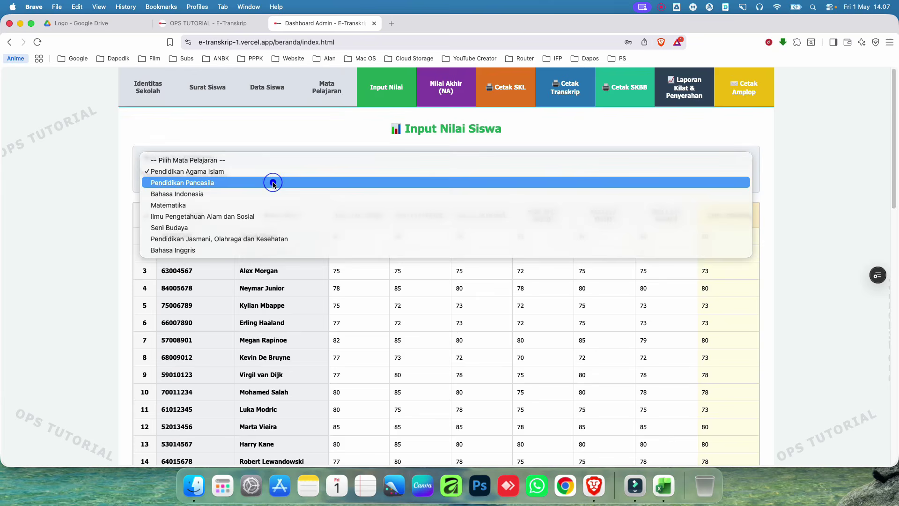
{"action": "left_click", "coordinate": [274, 181]}
{"action": "left_click", "coordinate": [664, 485]}
Step: Select the orange P8:V57 grade block, then the red Semester 11 block
{"action": "scroll", "coordinate": [357, 329], "scroll_direction": "up", "scroll_amount": 5}
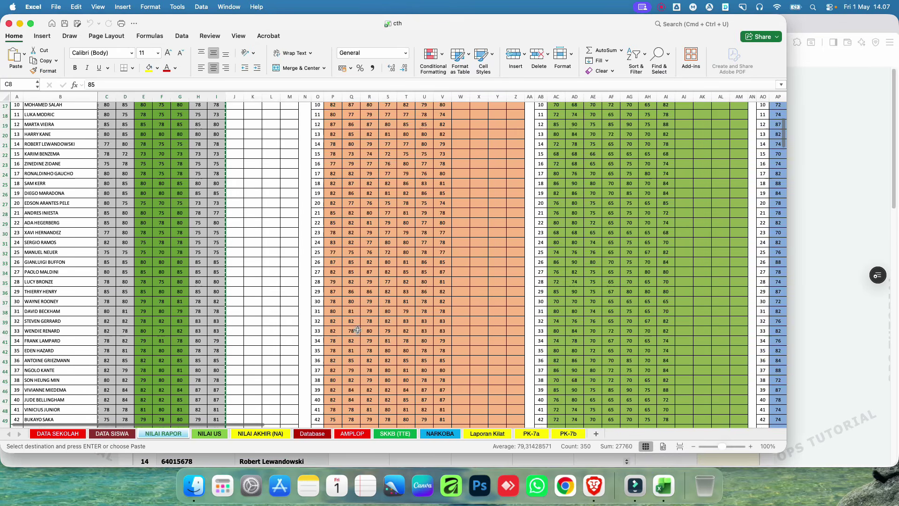
{"action": "left_click", "coordinate": [328, 171]}
{"action": "scroll", "coordinate": [427, 323], "scroll_direction": "down", "scroll_amount": 6}
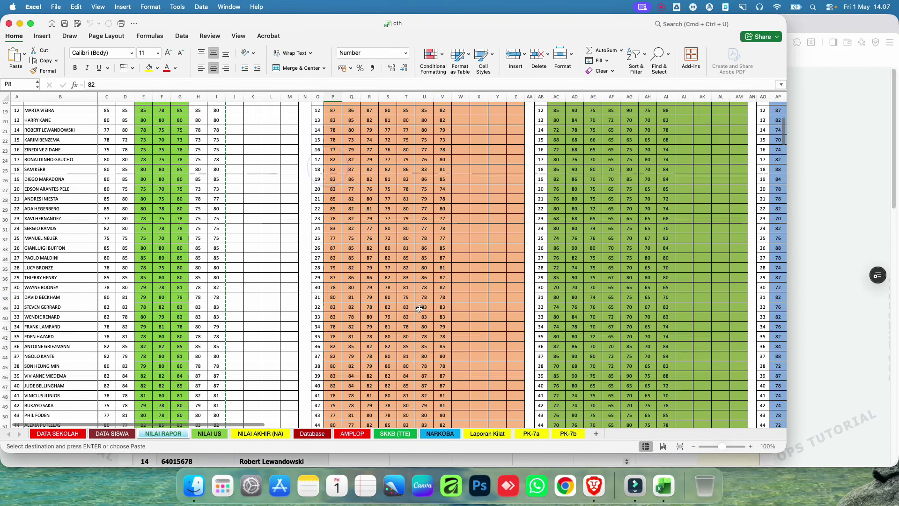
{"action": "scroll", "coordinate": [427, 322], "scroll_direction": "down", "scroll_amount": 2}
{"action": "left_click", "coordinate": [442, 329], "text": "shift"}
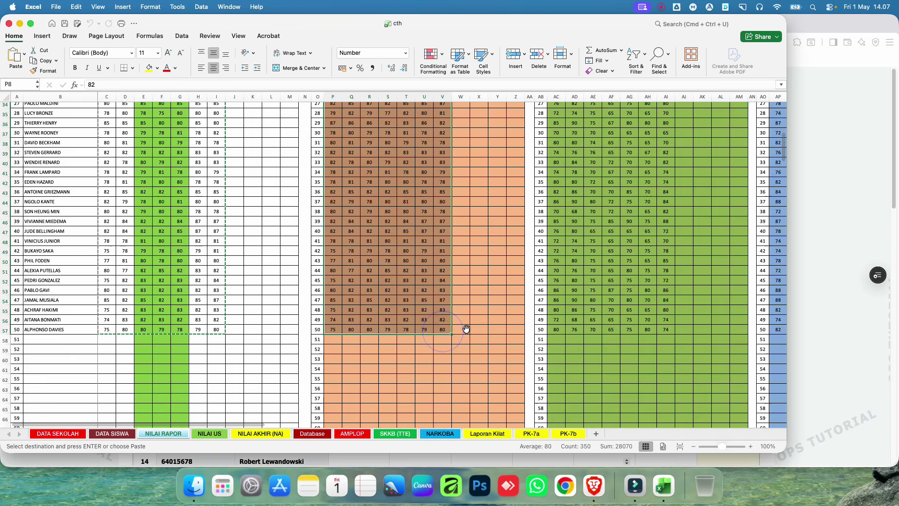
{"action": "left_click", "coordinate": [292, 185]}
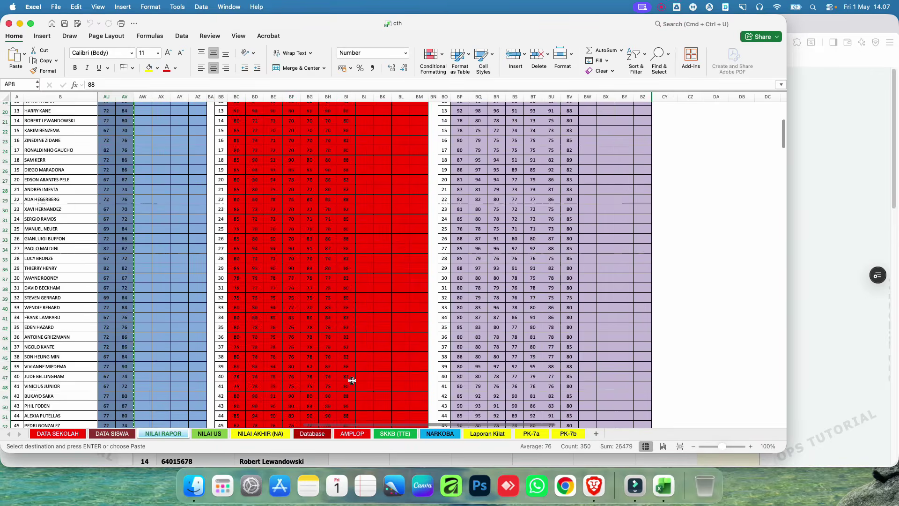
{"action": "left_click", "coordinate": [345, 291], "text": "shift"}
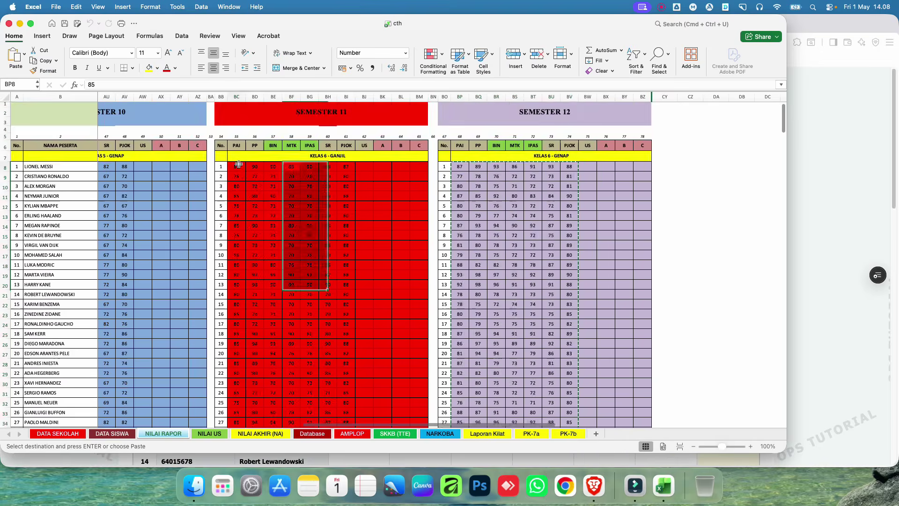
{"action": "left_click", "coordinate": [352, 237]}
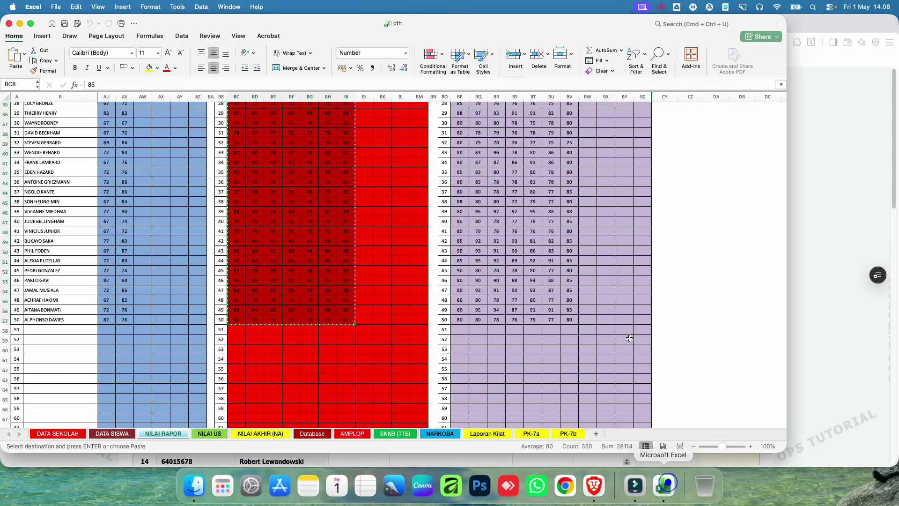
Step: Select and copy the Semester 9 grades, AC8:AI57
{"action": "scroll", "coordinate": [497, 397], "scroll_direction": "left", "scroll_amount": 10}
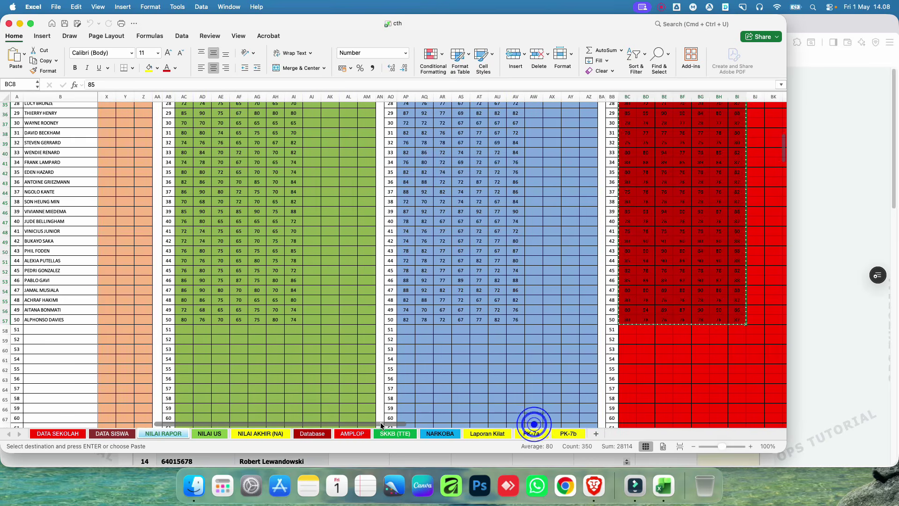
{"action": "scroll", "coordinate": [314, 353], "scroll_direction": "up", "scroll_amount": 10}
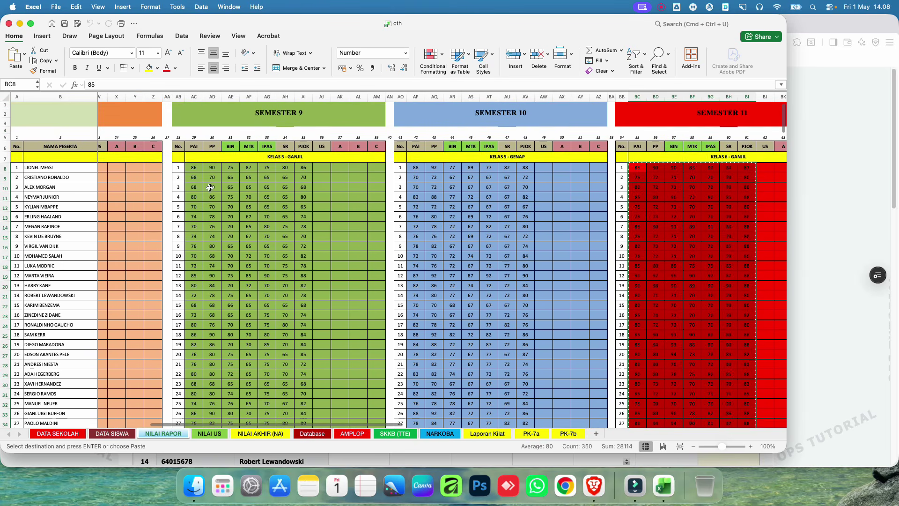
{"action": "left_click", "coordinate": [196, 168]}
{"action": "left_click_drag", "start_coordinate": [196, 168], "coordinate": [302, 289]}
{"action": "key", "text": "super+c"}
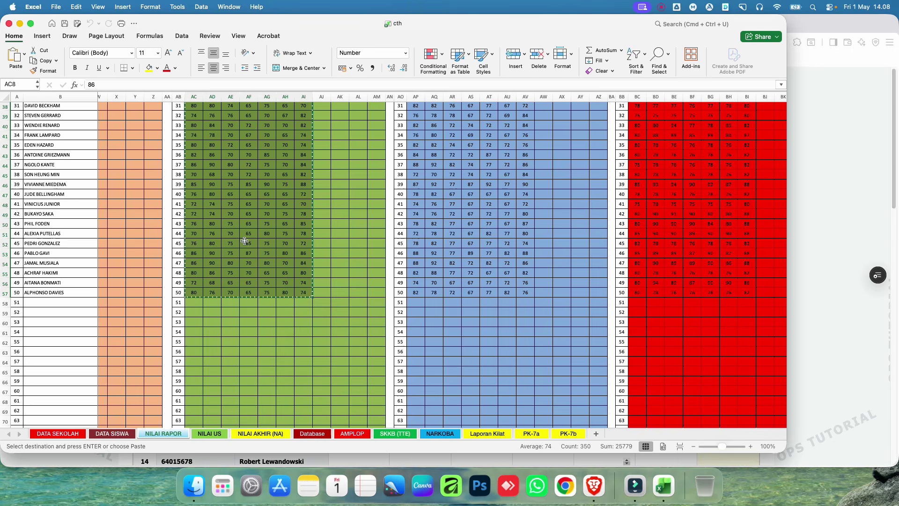
Step: Paste the copied grades into the current subject's table from the first student's Sem 7
{"action": "left_click", "coordinate": [804, 138]}
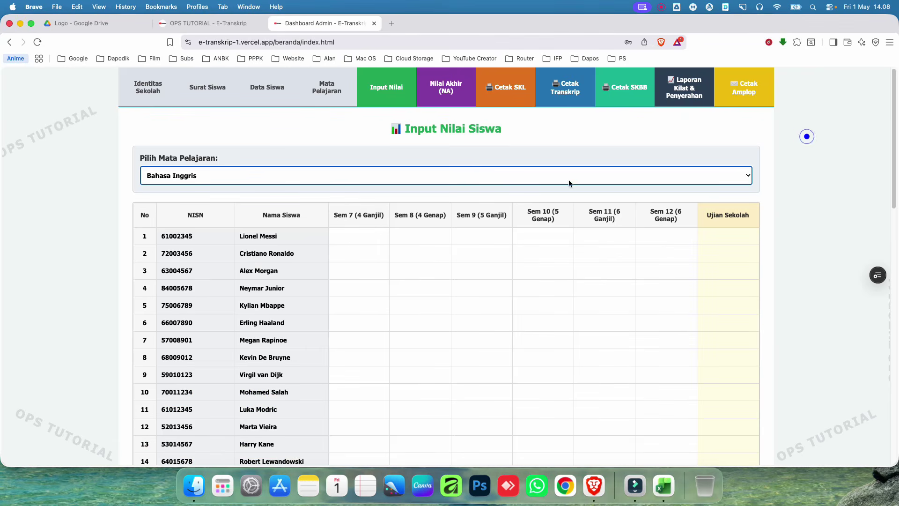
{"action": "left_click", "coordinate": [350, 235]}
{"action": "key", "text": "super+v"}
{"action": "scroll", "coordinate": [613, 234], "scroll_direction": "down", "scroll_amount": 5}
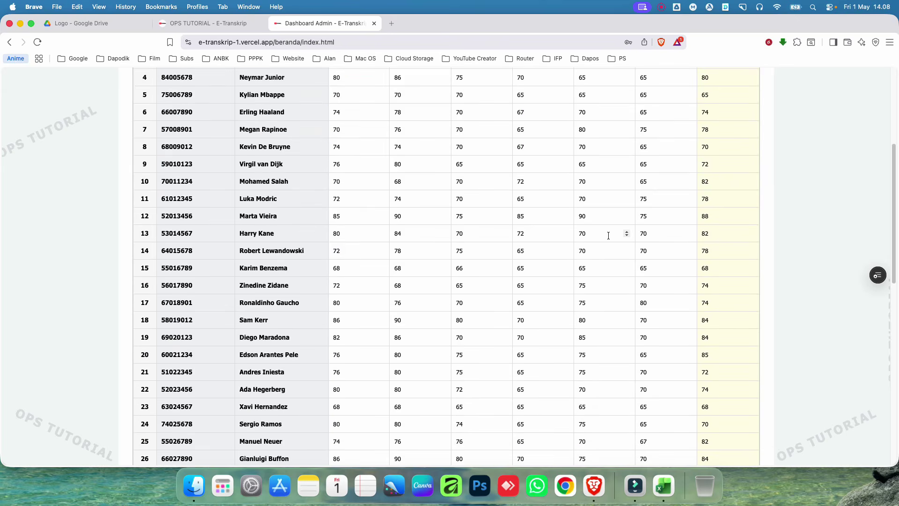
{"action": "scroll", "coordinate": [626, 235], "scroll_direction": "up", "scroll_amount": 5}
Step: Review the Pendidikan Agama Islam, Bahasa Indonesia and Seni Budaya grade tables
{"action": "left_click", "coordinate": [226, 174]}
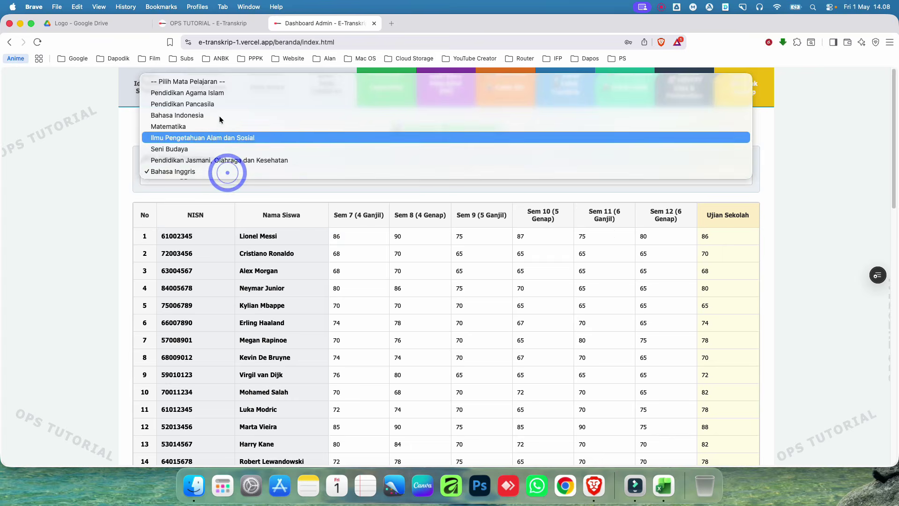
{"action": "left_click", "coordinate": [213, 90]}
{"action": "left_click", "coordinate": [220, 176]}
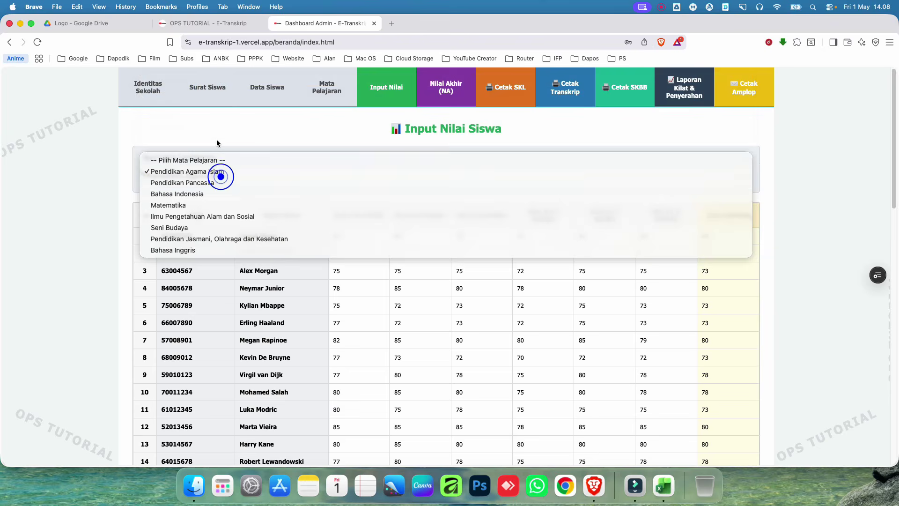
{"action": "left_click", "coordinate": [211, 190]}
{"action": "left_click", "coordinate": [240, 176]}
{"action": "left_click", "coordinate": [215, 199]}
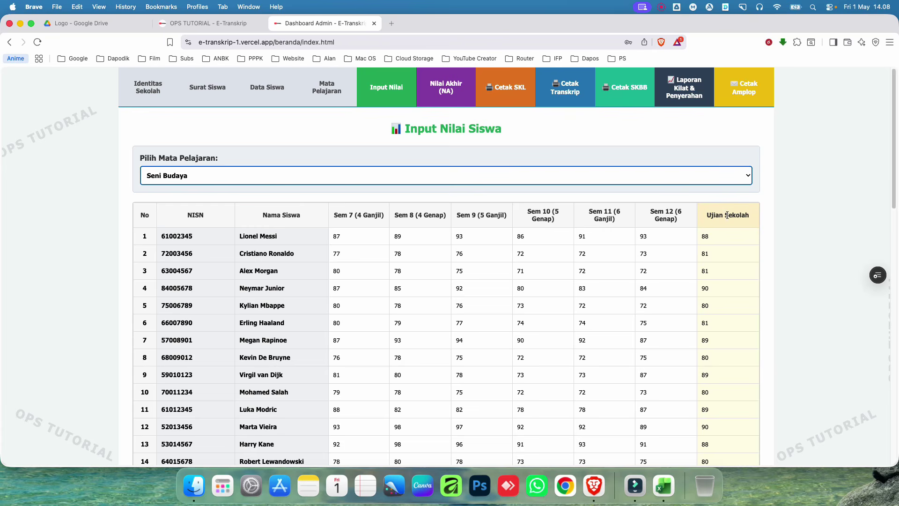
Step: Save all entered grades to the server
{"action": "scroll", "coordinate": [595, 281], "scroll_direction": "down", "scroll_amount": 15}
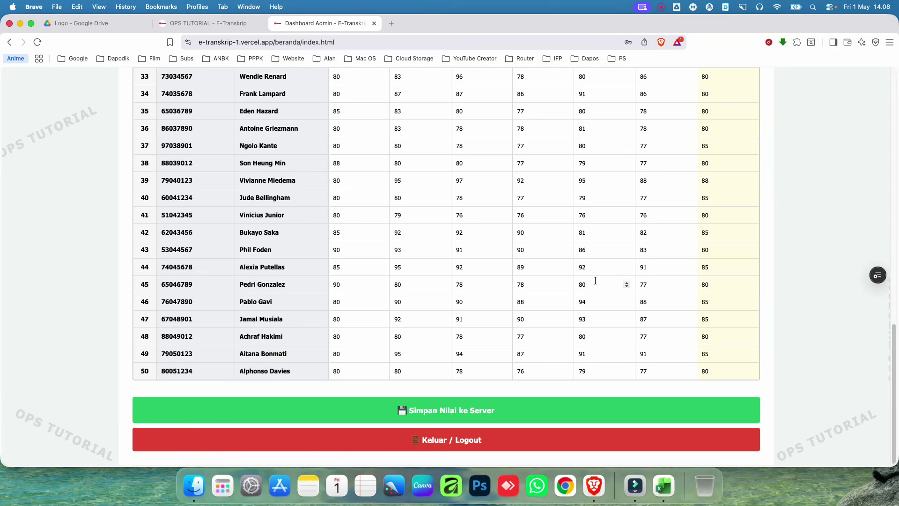
{"action": "left_click", "coordinate": [471, 407]}
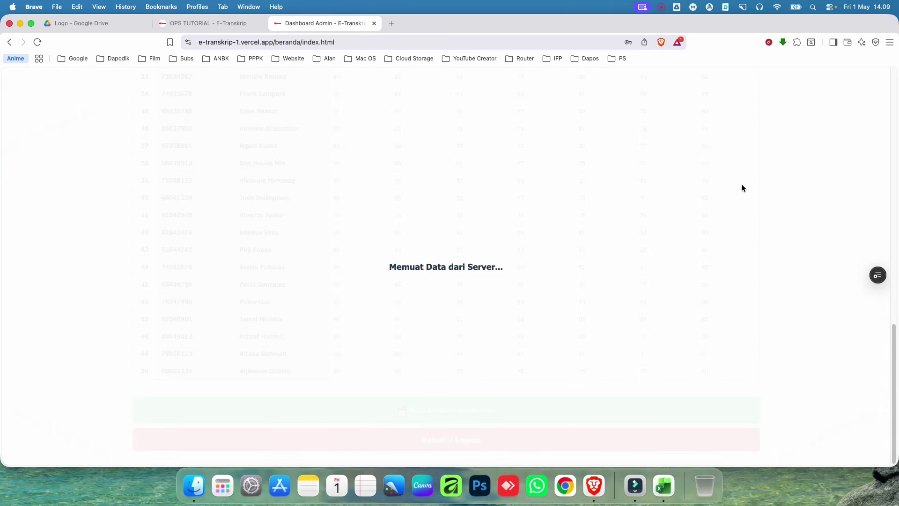
{"action": "scroll", "coordinate": [741, 187], "scroll_direction": "up", "scroll_amount": 15}
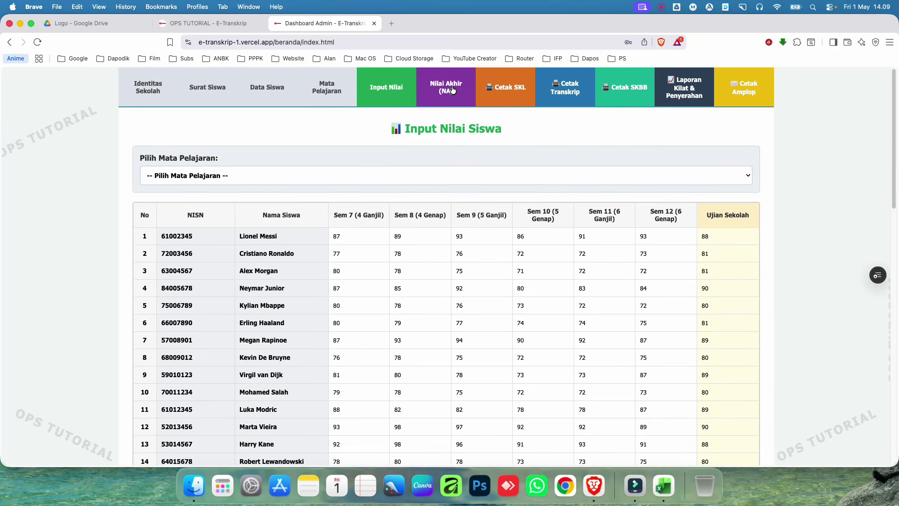
Step: Open the Nilai Akhir (NA) review and check Standar KKM is 75
{"action": "left_click", "coordinate": [445, 90]}
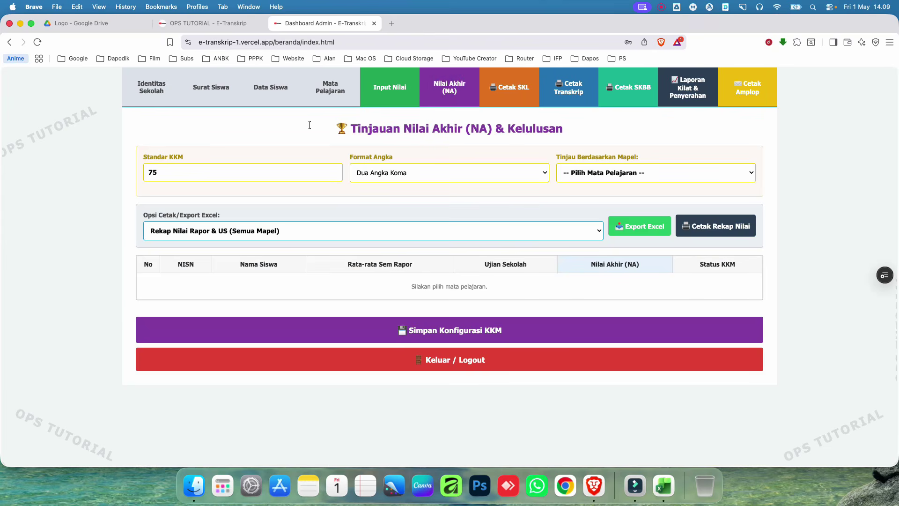
{"action": "left_click", "coordinate": [188, 174]}
{"action": "left_click", "coordinate": [187, 172]}
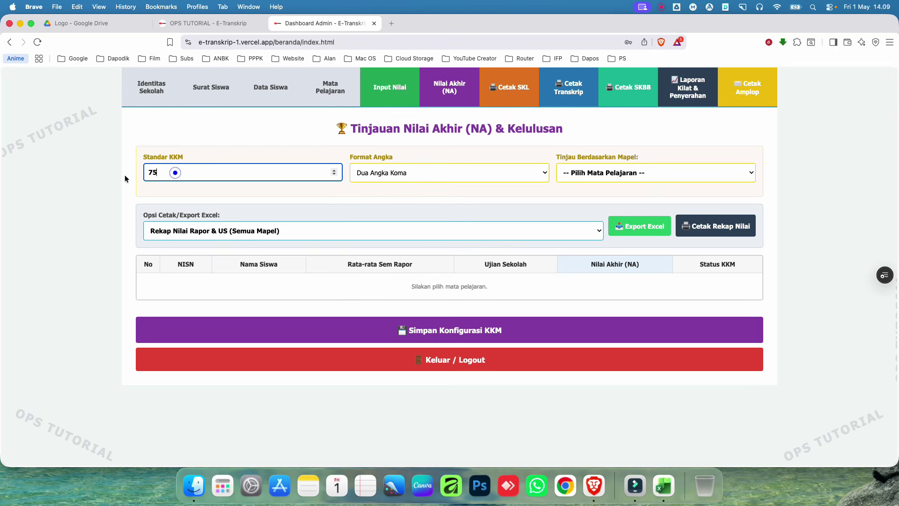
{"action": "left_click", "coordinate": [175, 173]}
Step: Try the Bulat number format, then set it back to Dua Angka Koma
{"action": "left_click", "coordinate": [485, 177]}
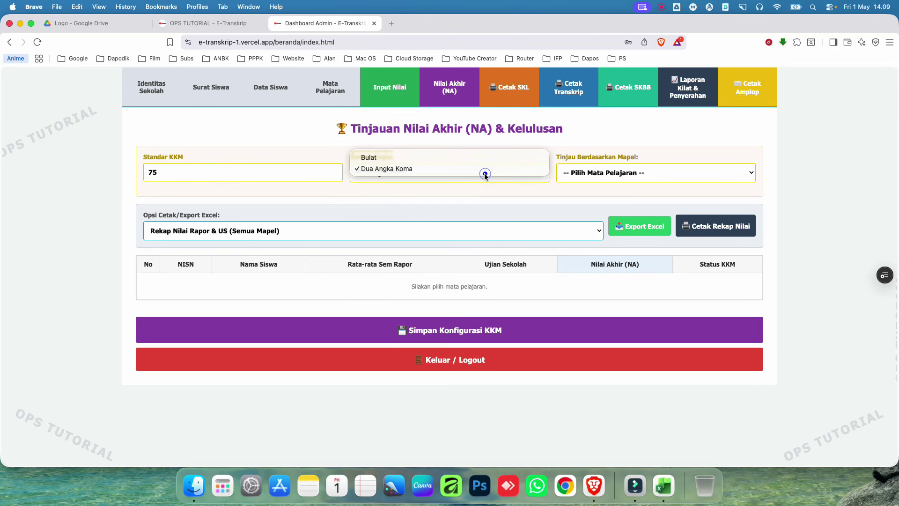
{"action": "left_click", "coordinate": [376, 158]}
{"action": "left_click", "coordinate": [387, 171]}
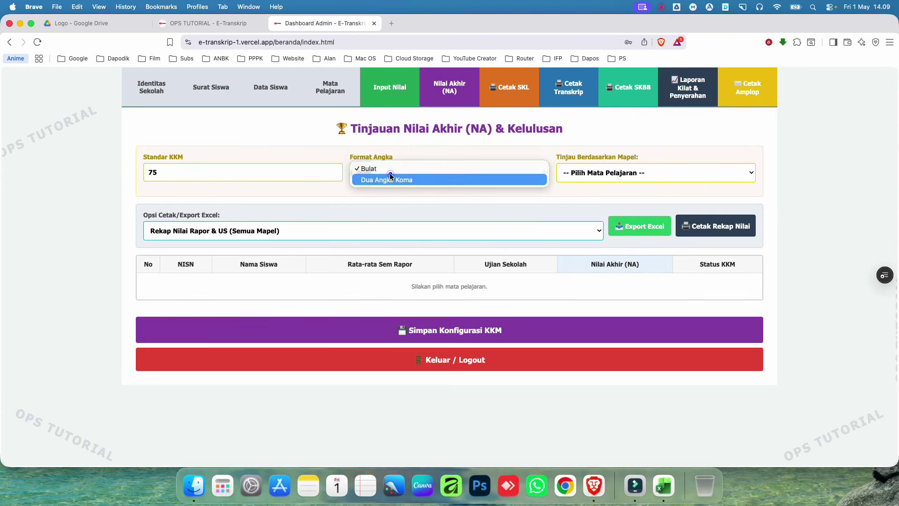
{"action": "left_click", "coordinate": [388, 182]}
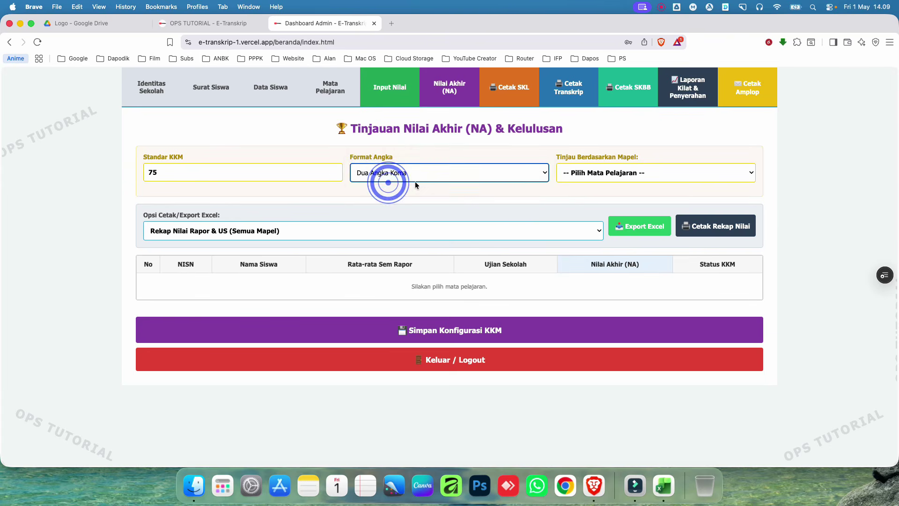
{"action": "left_click", "coordinate": [622, 175]}
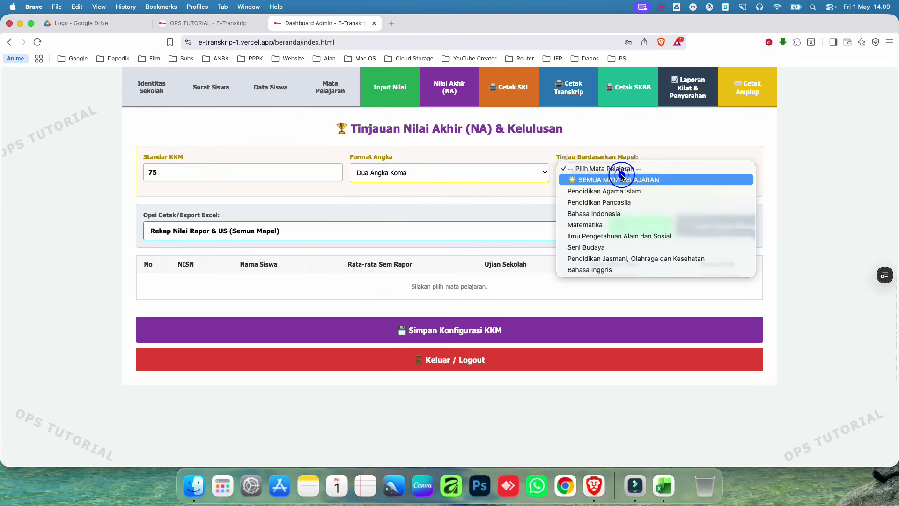
Step: Review final grades for Pendidikan Agama Islam, Pendidikan Pancasila, Bahasa Indonesia and Matematika
{"action": "left_click", "coordinate": [593, 192]}
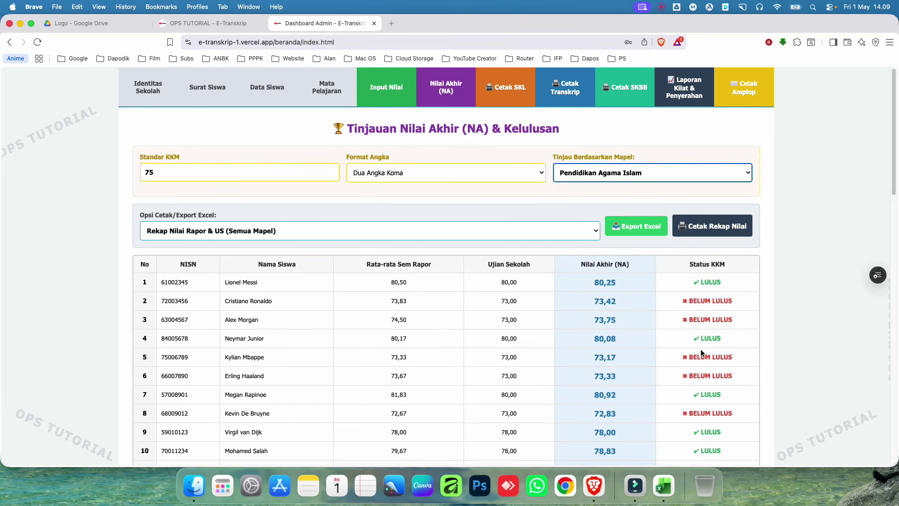
{"action": "left_click", "coordinate": [652, 172]}
{"action": "left_click", "coordinate": [648, 178]}
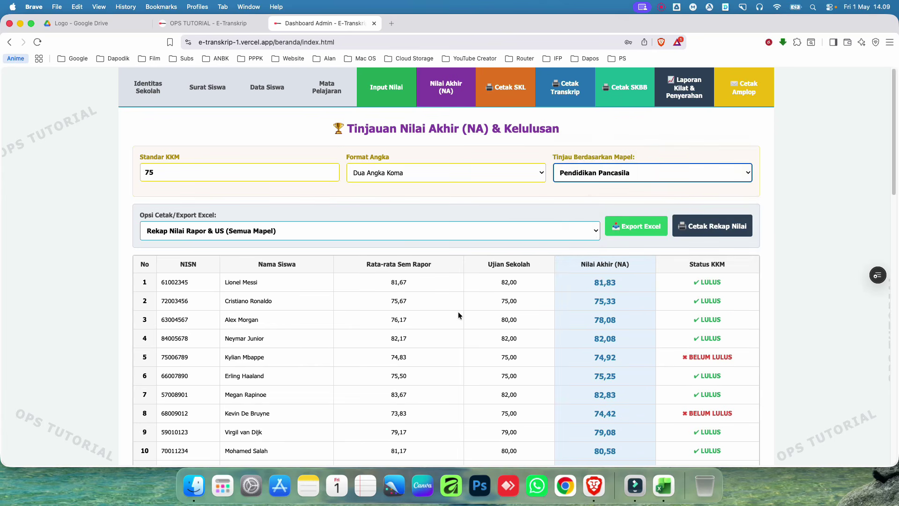
{"action": "scroll", "coordinate": [709, 383], "scroll_direction": "down", "scroll_amount": 5}
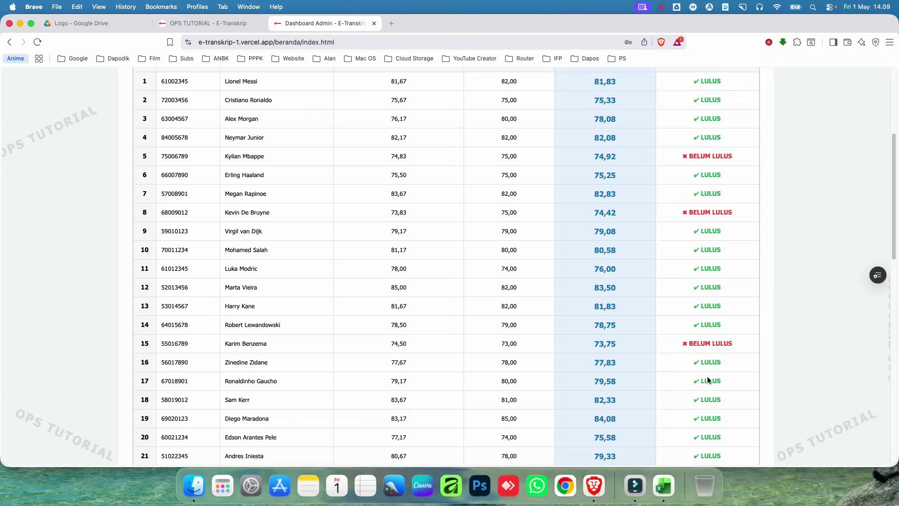
{"action": "scroll", "coordinate": [689, 328], "scroll_direction": "up", "scroll_amount": 5}
{"action": "left_click", "coordinate": [621, 169]}
{"action": "left_click", "coordinate": [617, 180]}
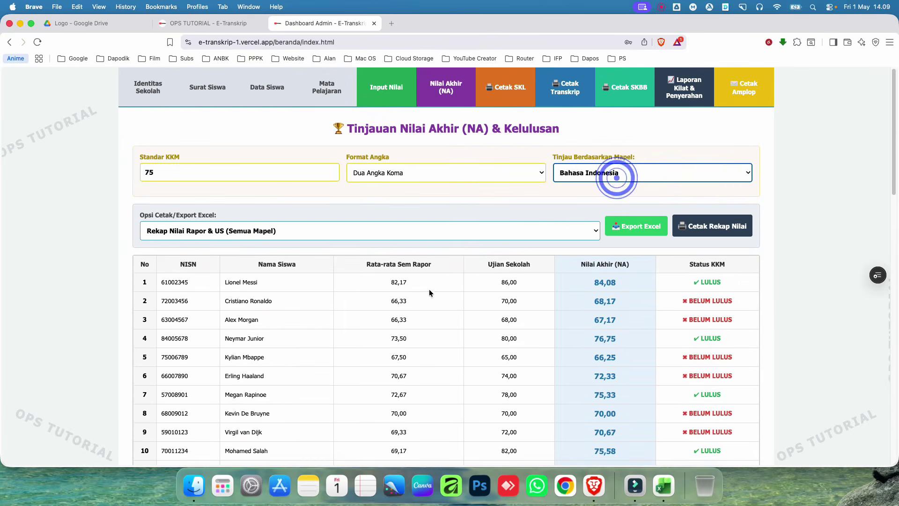
{"action": "left_click", "coordinate": [227, 301]}
{"action": "left_click", "coordinate": [273, 300]}
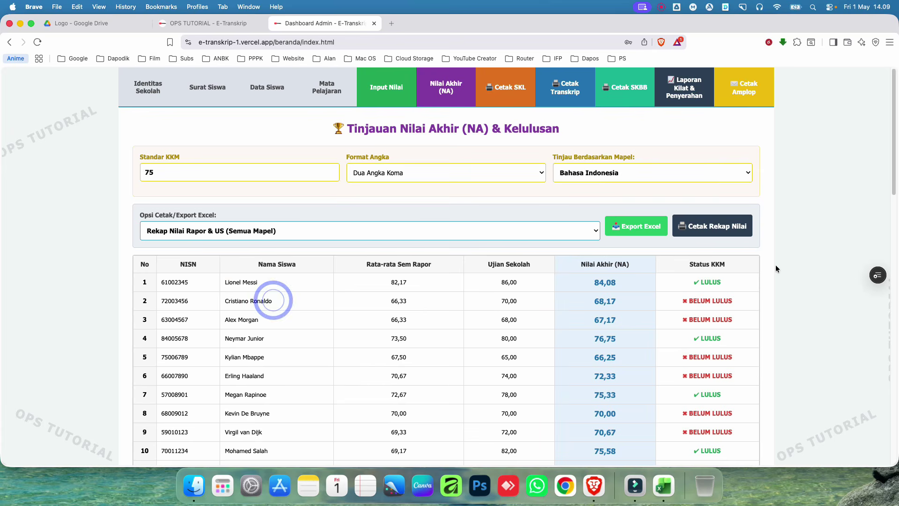
{"action": "left_click", "coordinate": [682, 176]}
{"action": "left_click", "coordinate": [651, 178]}
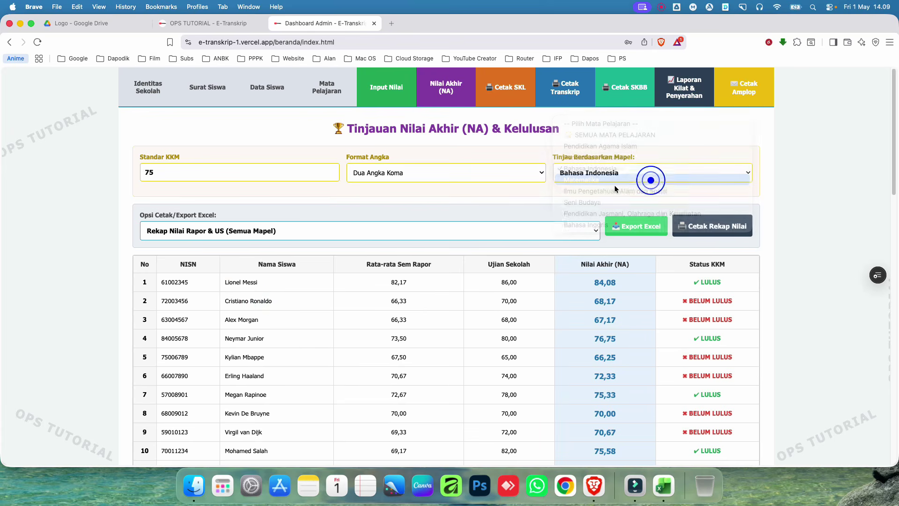
{"action": "left_click", "coordinate": [240, 309]}
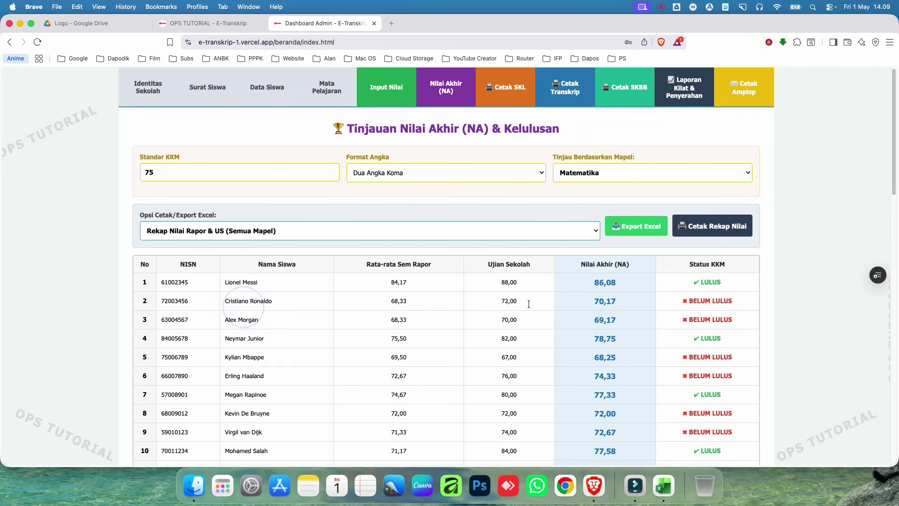
Step: Review final grades for IPAS, Seni Budaya, PJOK and Bahasa Inggris
{"action": "left_click", "coordinate": [672, 176]}
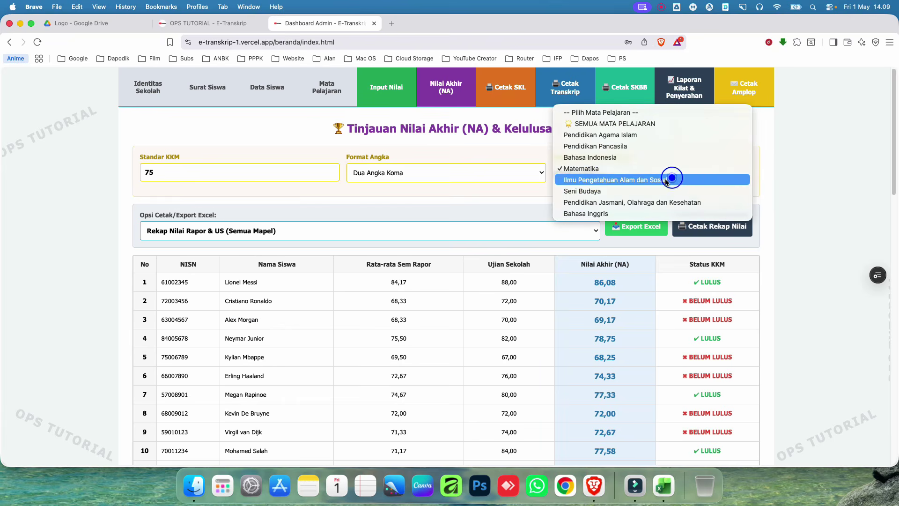
{"action": "left_click", "coordinate": [636, 180]}
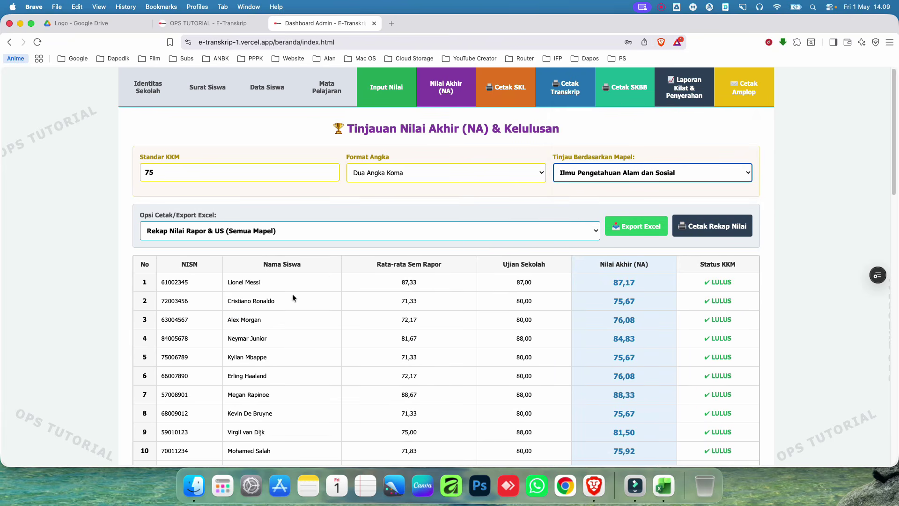
{"action": "left_click", "coordinate": [630, 175]}
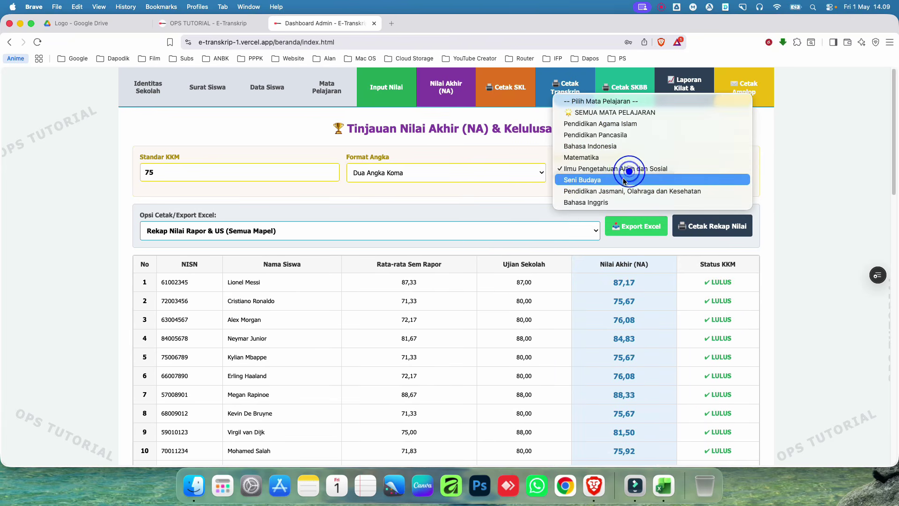
{"action": "left_click", "coordinate": [623, 178]}
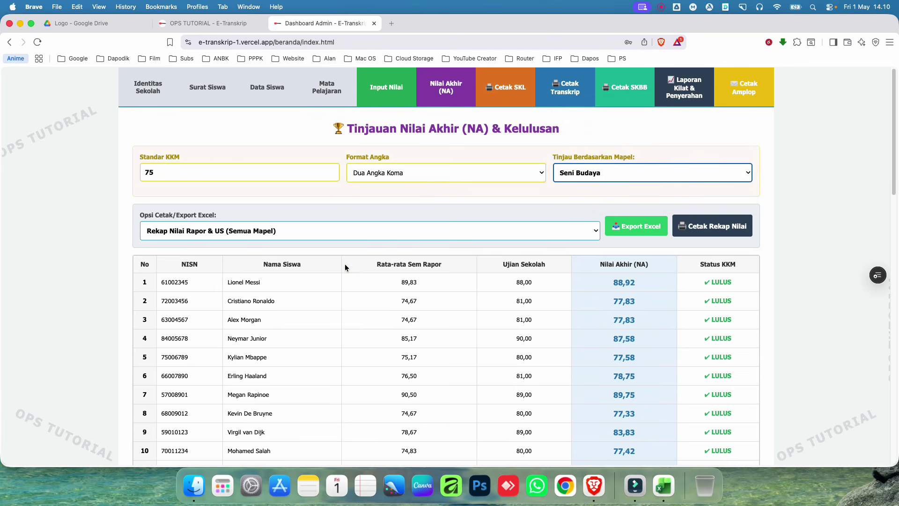
{"action": "left_click", "coordinate": [654, 181]}
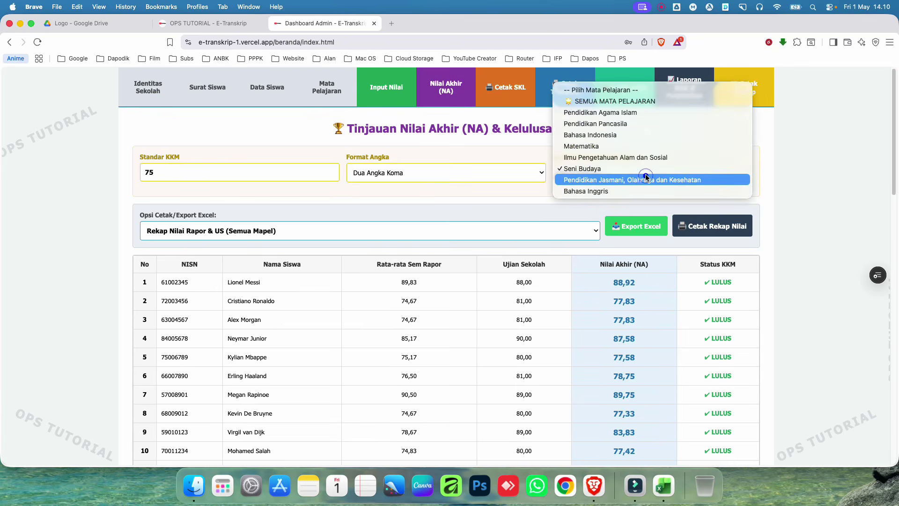
{"action": "left_click", "coordinate": [646, 177]}
{"action": "scroll", "coordinate": [503, 383], "scroll_direction": "down", "scroll_amount": 15}
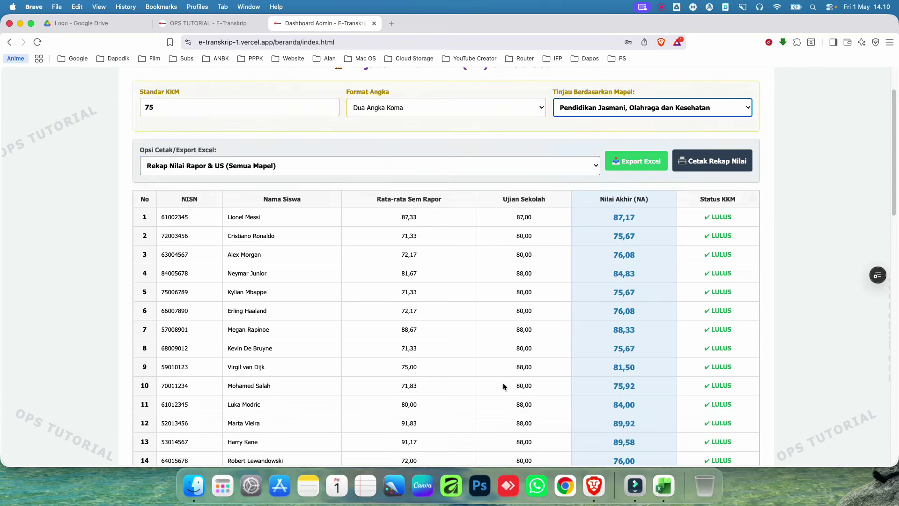
{"action": "scroll", "coordinate": [511, 374], "scroll_direction": "up", "scroll_amount": 15}
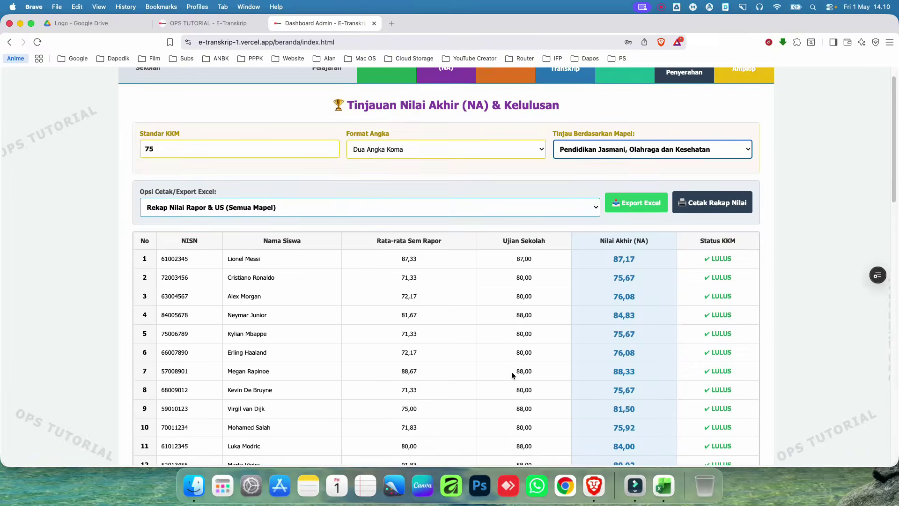
{"action": "left_click", "coordinate": [611, 172]}
{"action": "left_click", "coordinate": [605, 180]}
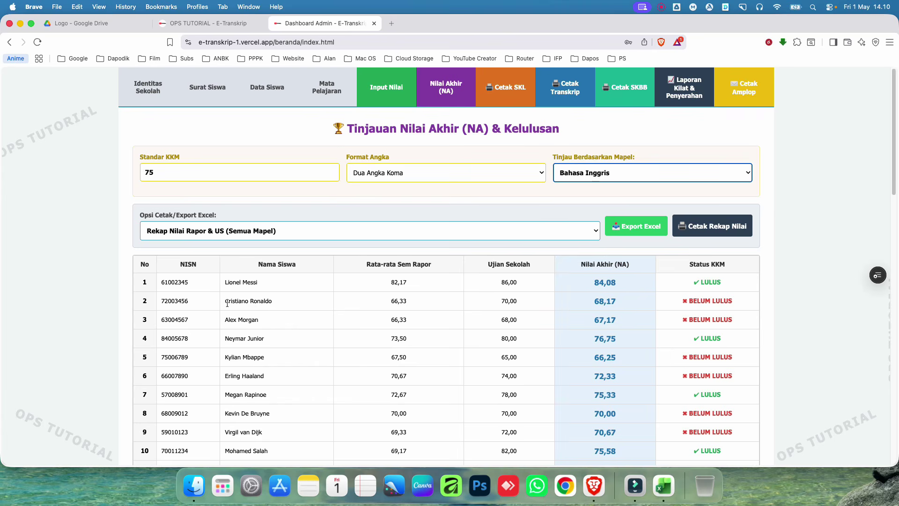
{"action": "left_click_drag", "start_coordinate": [226, 303], "coordinate": [274, 299]}
{"action": "left_click", "coordinate": [298, 301]}
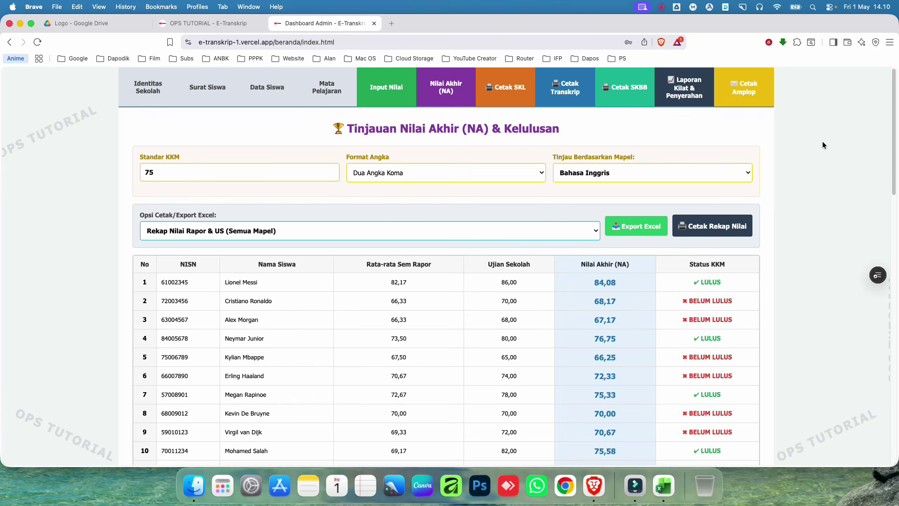
{"action": "left_click", "coordinate": [617, 175]}
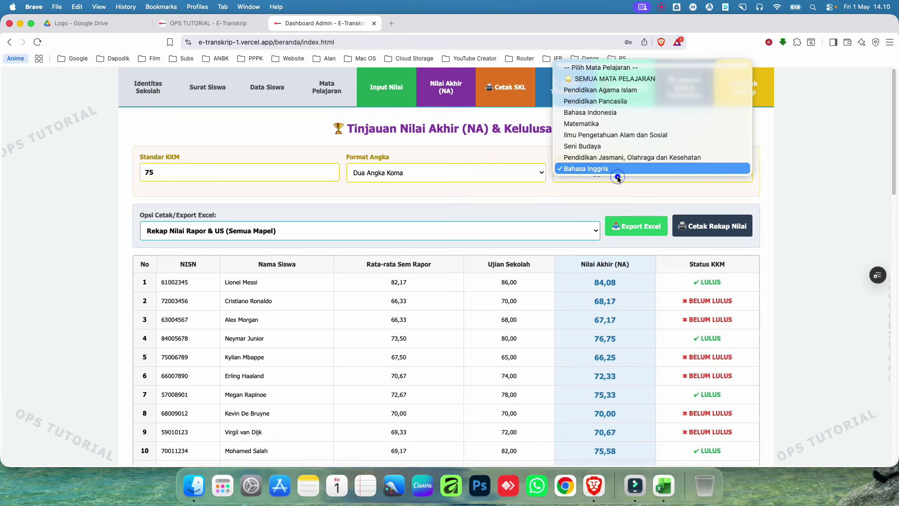
Step: Set Tinjau Berdasarkan Mapel to SEMUA MATA PELAJARAN and scroll the grade table
{"action": "left_click", "coordinate": [603, 80]}
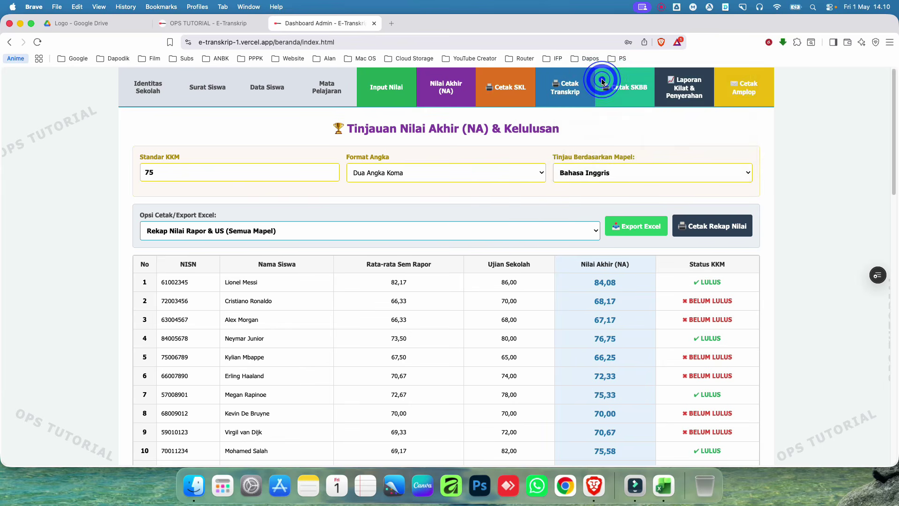
{"action": "scroll", "coordinate": [359, 357], "scroll_direction": "down", "scroll_amount": 8}
{"action": "scroll", "coordinate": [358, 357], "scroll_direction": "down", "scroll_amount": 5}
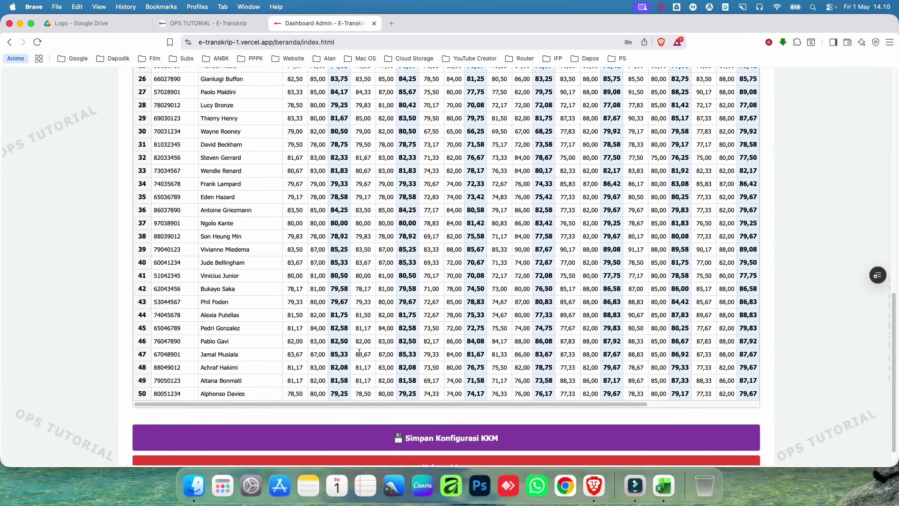
{"action": "scroll", "coordinate": [466, 270], "scroll_direction": "up", "scroll_amount": 15}
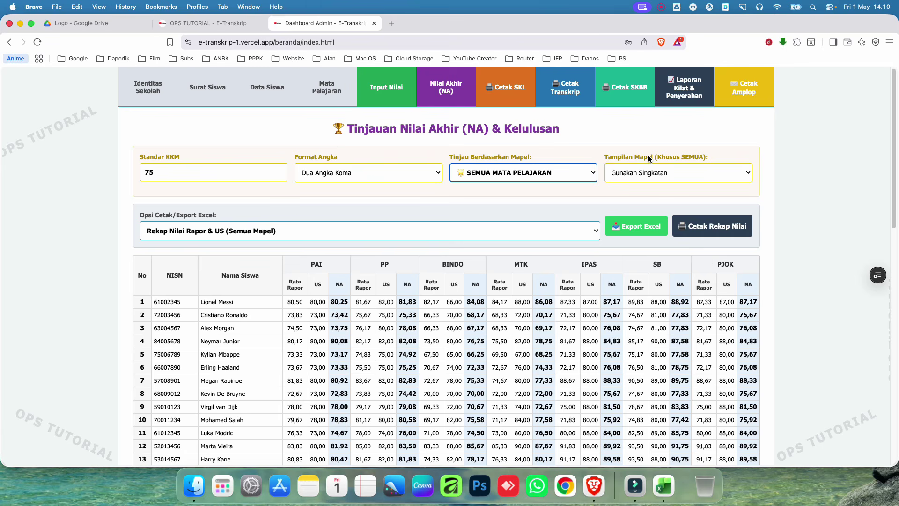
Step: Set Tampilan Mapel to Gunakan Nama Penuh and scroll through the full-name table
{"action": "left_click", "coordinate": [651, 173]}
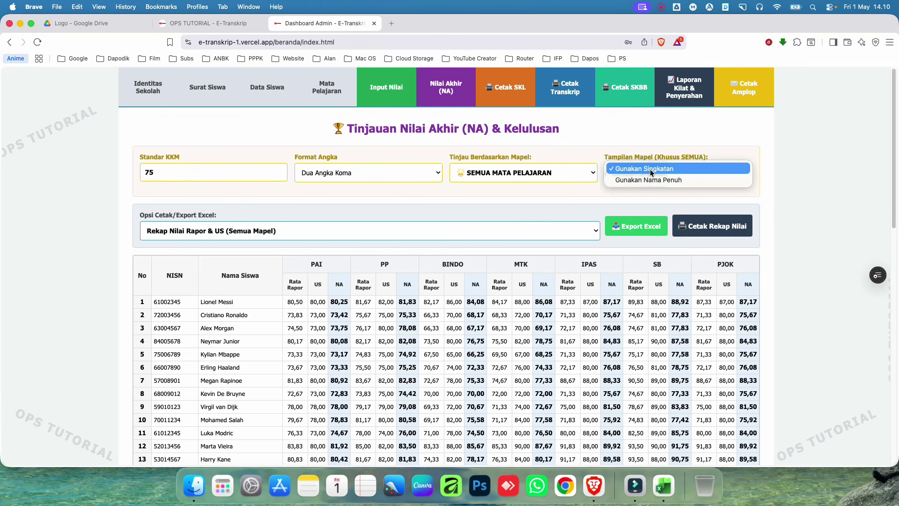
{"action": "left_click", "coordinate": [658, 169]}
{"action": "left_click", "coordinate": [662, 169]}
{"action": "left_click", "coordinate": [649, 181]}
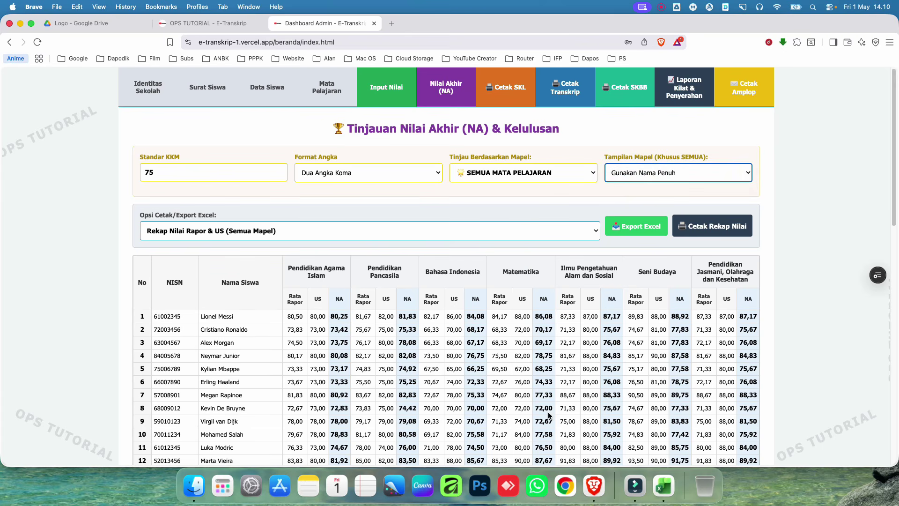
{"action": "scroll", "coordinate": [551, 415], "scroll_direction": "down", "scroll_amount": 10}
{"action": "left_click_drag", "start_coordinate": [488, 375], "coordinate": [628, 375]}
{"action": "scroll", "coordinate": [602, 356], "scroll_direction": "up", "scroll_amount": 6}
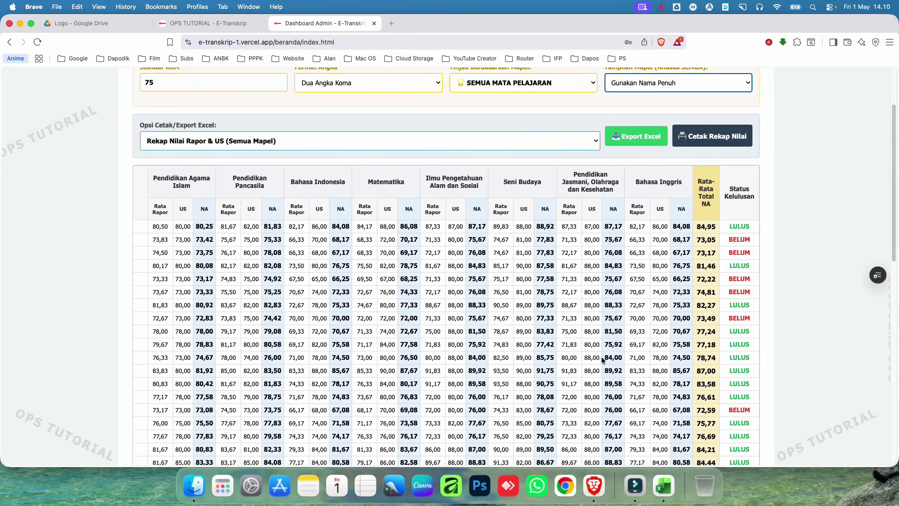
{"action": "scroll", "coordinate": [596, 358], "scroll_direction": "up", "scroll_amount": 2}
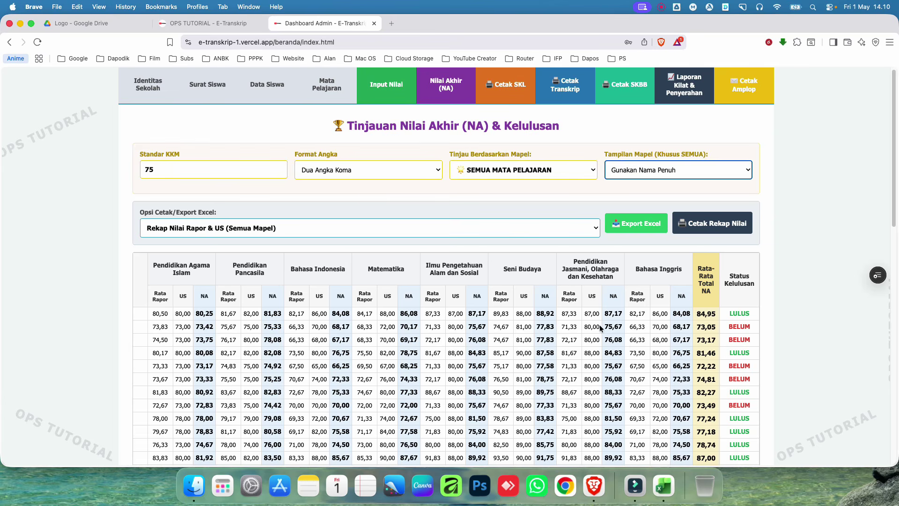
{"action": "left_click", "coordinate": [466, 190]}
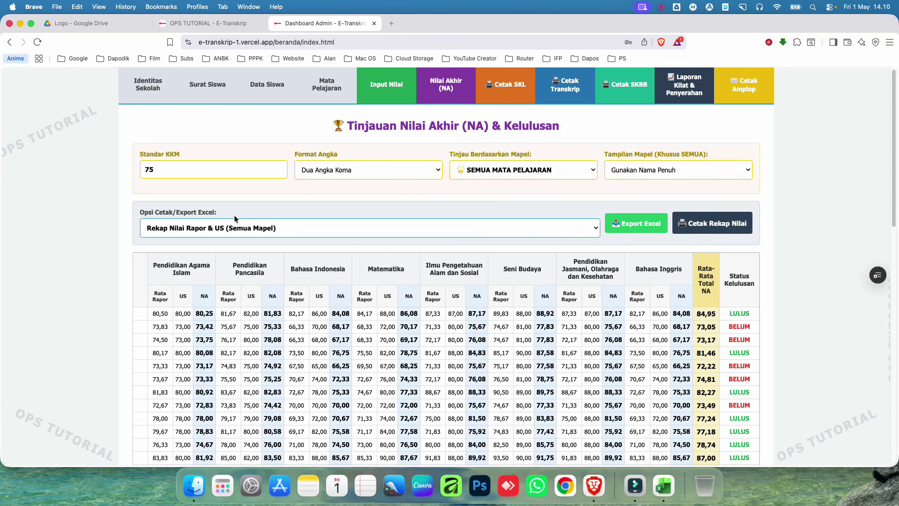
Step: Export the all-subject recap to Excel, save Rekap_Nilai_rapor_us_2025-2026.xls to Downloads, and open it
{"action": "left_click", "coordinate": [208, 232]}
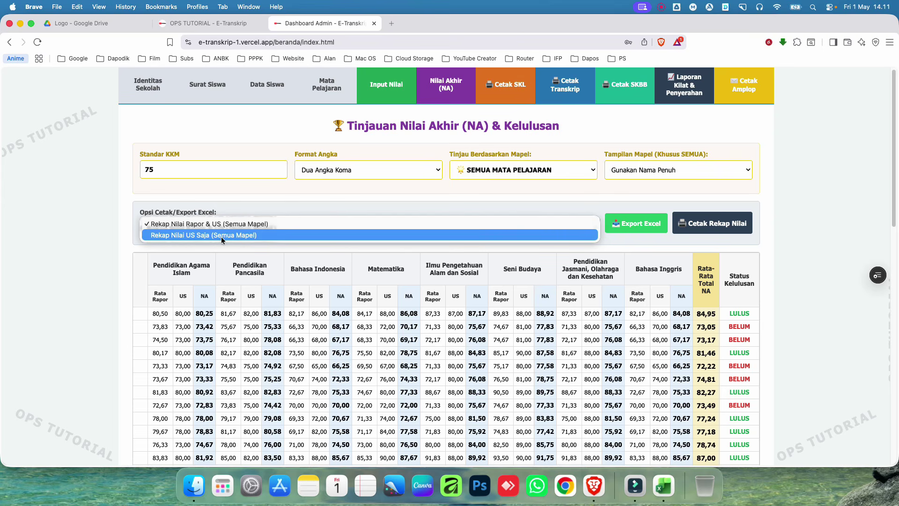
{"action": "left_click", "coordinate": [217, 198]}
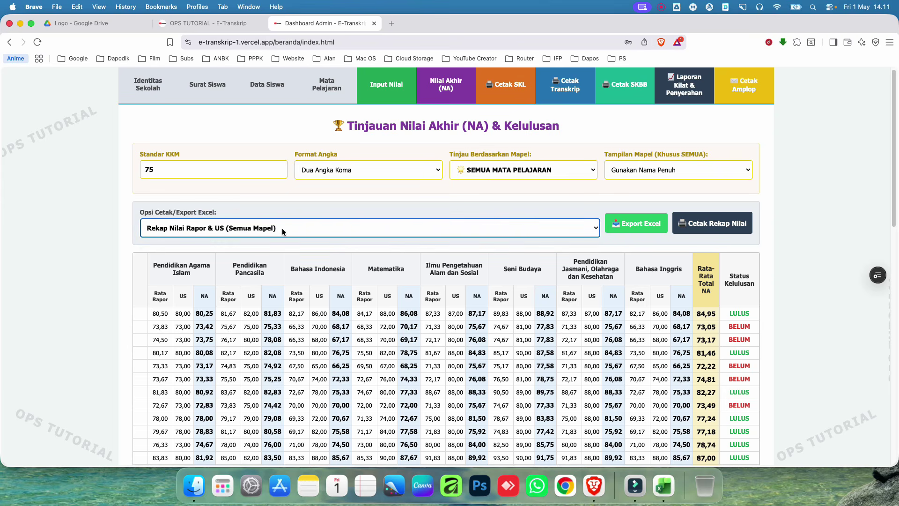
{"action": "left_click", "coordinate": [643, 225]}
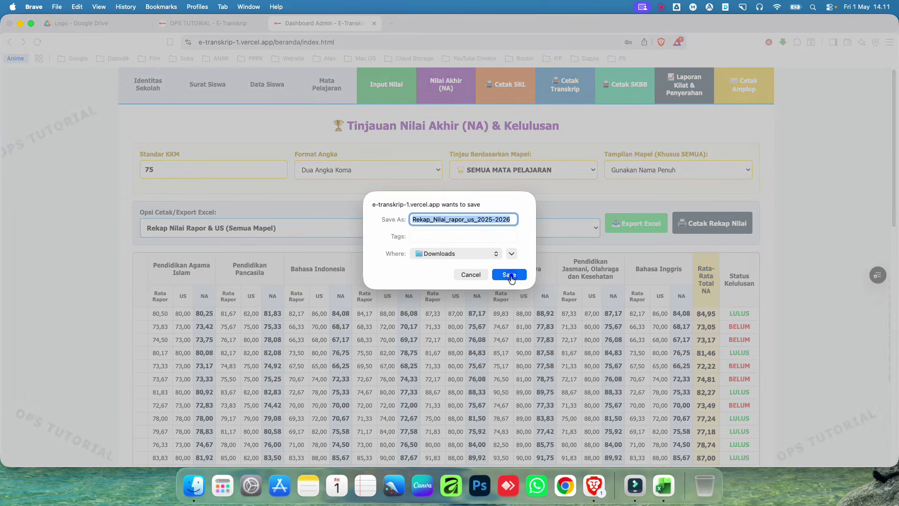
{"action": "left_click", "coordinate": [510, 275]}
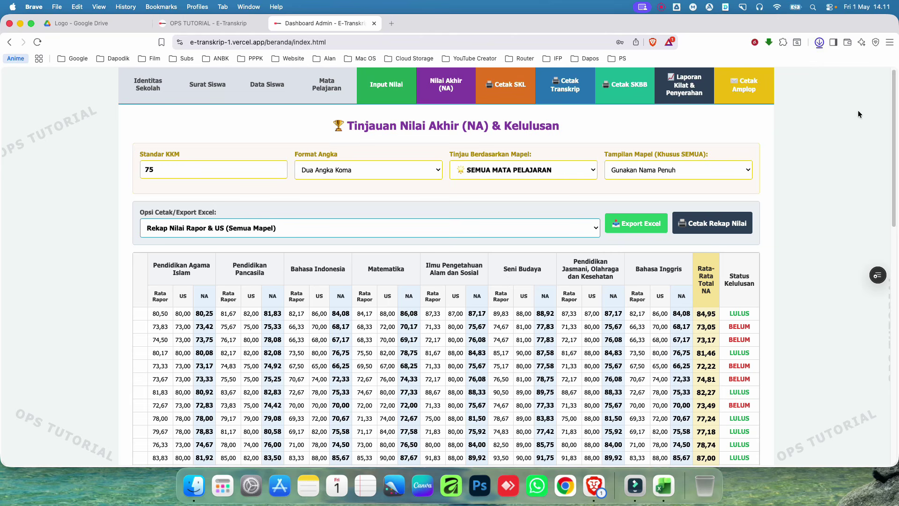
{"action": "left_click", "coordinate": [793, 63]}
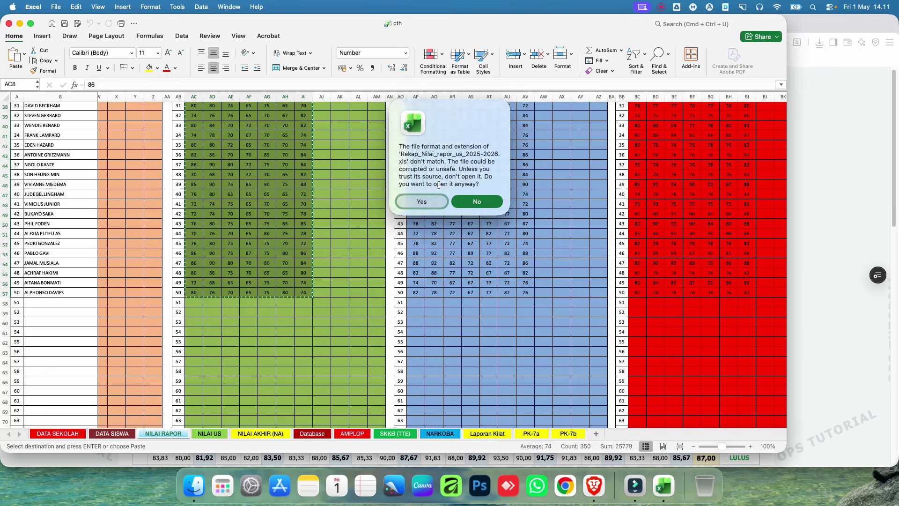
Step: Open the recap in Excel, maximise it, and check each full subject heading through Rata-Rata Total NA
{"action": "left_click", "coordinate": [421, 202]}
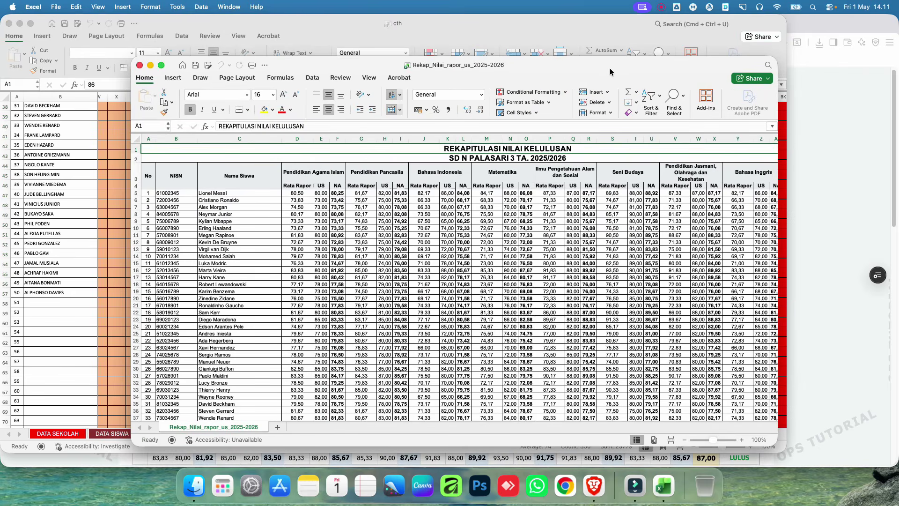
{"action": "double_click", "coordinate": [606, 68]}
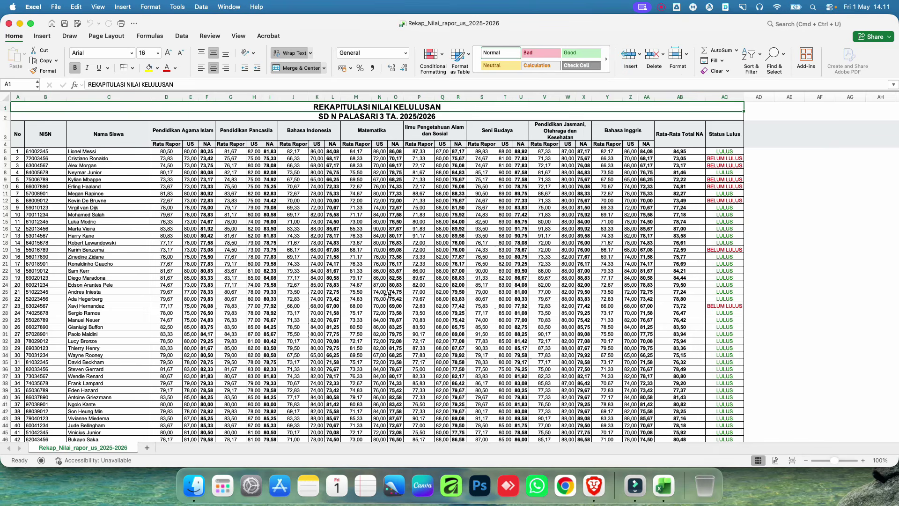
{"action": "left_click", "coordinate": [169, 134]}
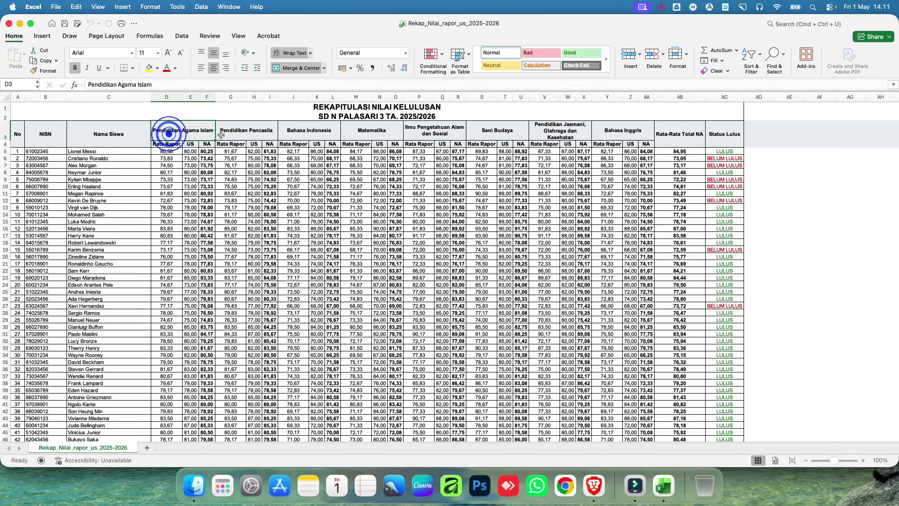
{"action": "left_click", "coordinate": [238, 134]}
{"action": "left_click", "coordinate": [292, 134]}
{"action": "left_click", "coordinate": [365, 134]}
{"action": "left_click", "coordinate": [435, 133]}
{"action": "left_click", "coordinate": [490, 133]}
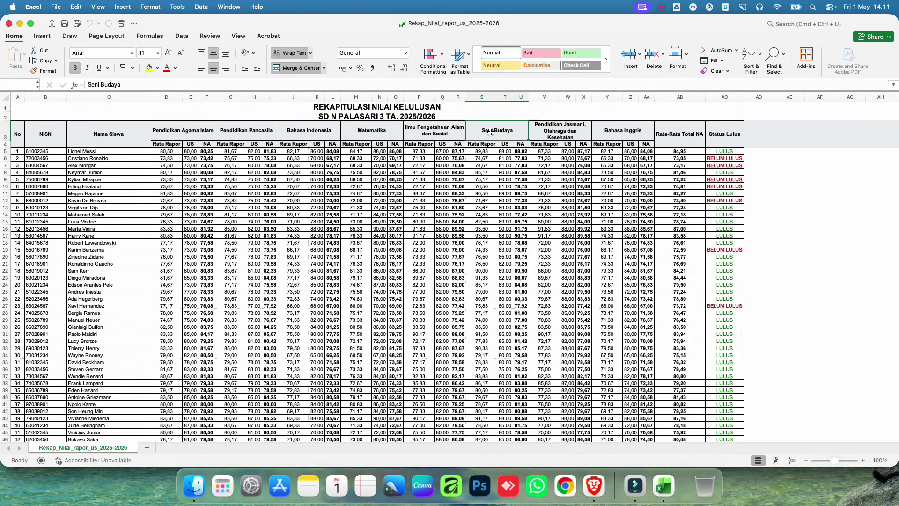
{"action": "left_click", "coordinate": [571, 133]}
{"action": "left_click", "coordinate": [622, 134]}
{"action": "left_click", "coordinate": [686, 136]}
Step: Select the subject headings D3 to AA3, then close the workbook and return to the browser
{"action": "left_click_drag", "start_coordinate": [192, 132], "coordinate": [625, 132]}
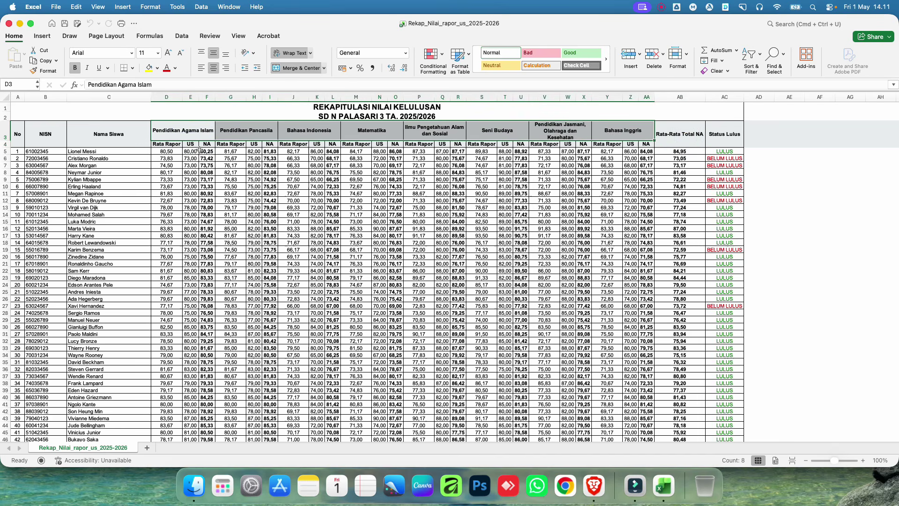
{"action": "left_click", "coordinate": [9, 24]}
{"action": "left_click", "coordinate": [821, 170]}
Step: Choose the US-only recap with Gunakan Singkatan headings, then export and save Rekap_Nilai_us_saja_2025-2026
{"action": "left_click", "coordinate": [307, 225]}
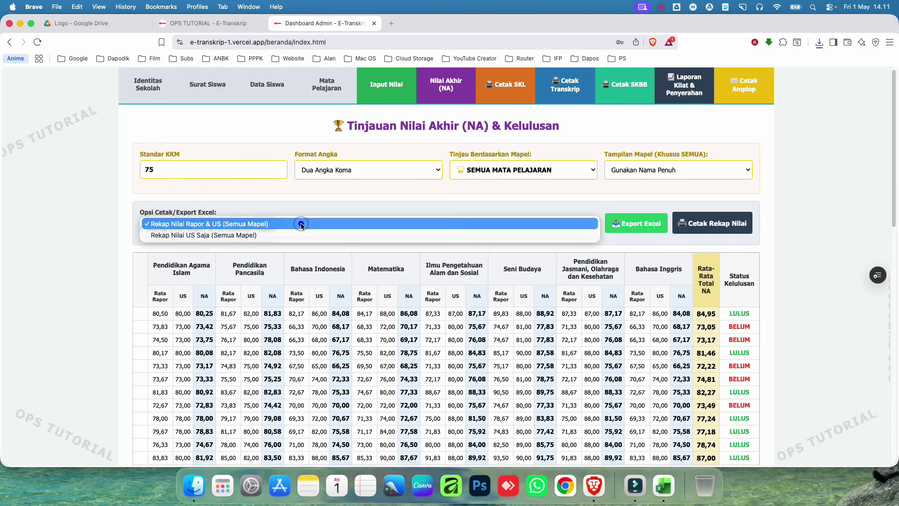
{"action": "left_click", "coordinate": [262, 235]}
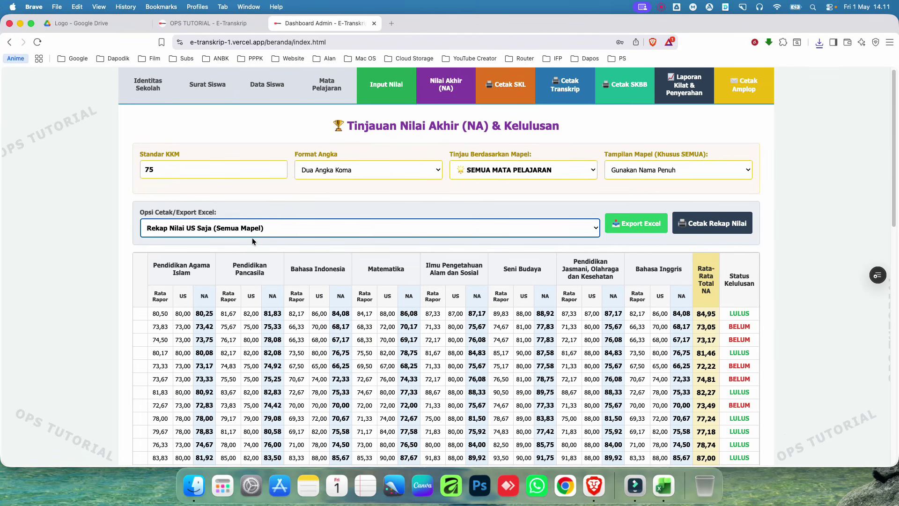
{"action": "left_click", "coordinate": [641, 170]}
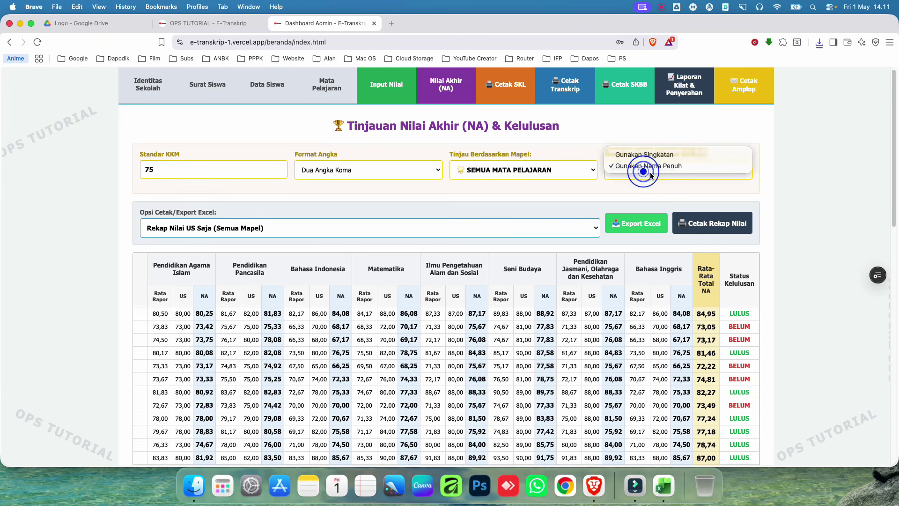
{"action": "left_click", "coordinate": [652, 156]}
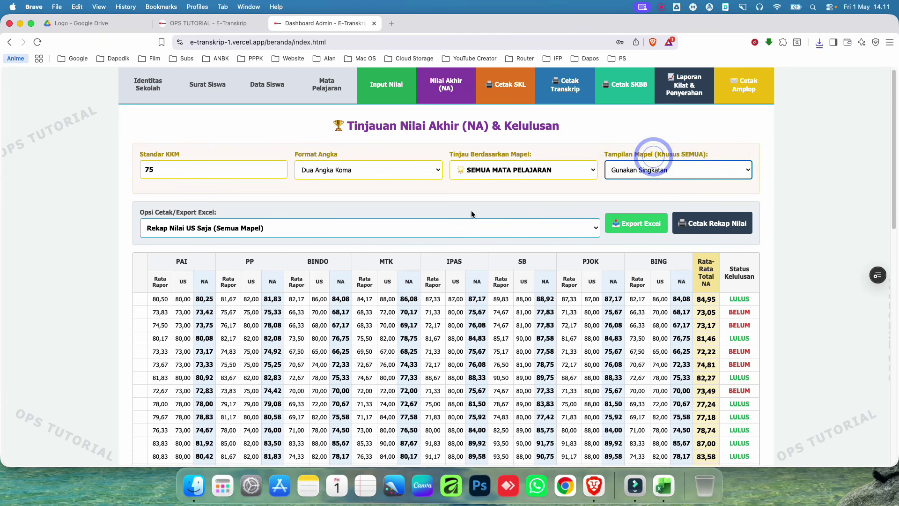
{"action": "left_click", "coordinate": [638, 227]}
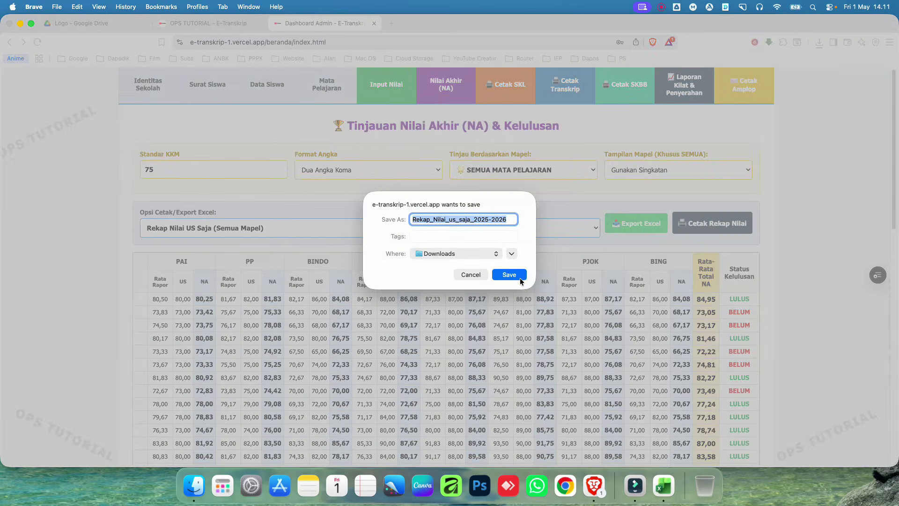
{"action": "left_click", "coordinate": [520, 277]}
Step: Open the downloaded US-only recap in Excel despite the format warning and maximise it
{"action": "left_click", "coordinate": [791, 65]}
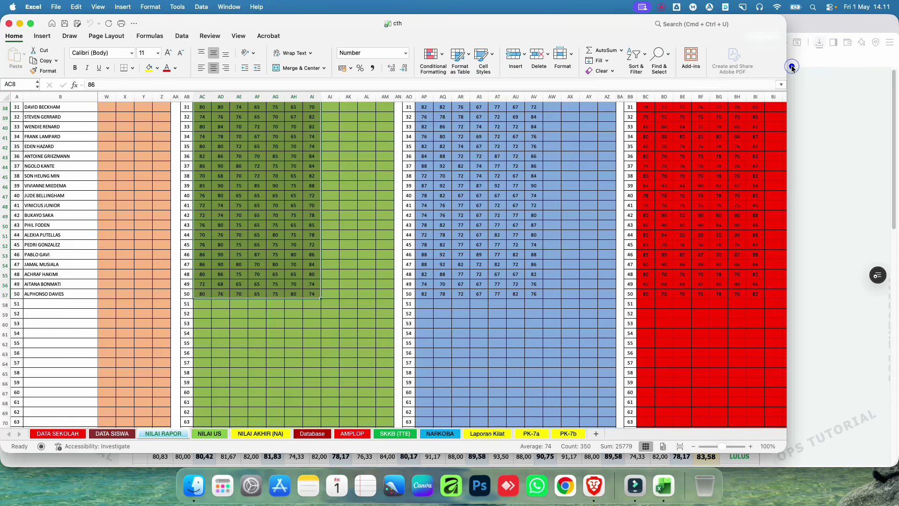
{"action": "left_click", "coordinate": [433, 202]}
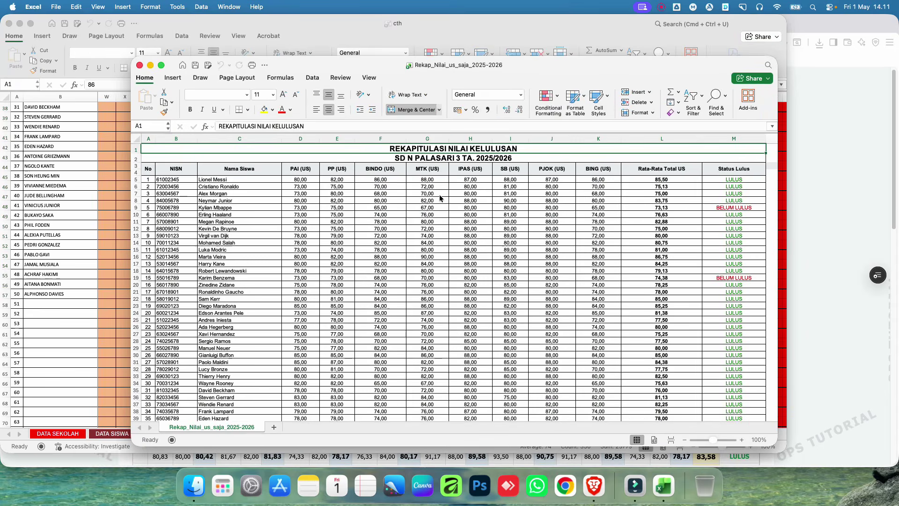
{"action": "double_click", "coordinate": [334, 67]}
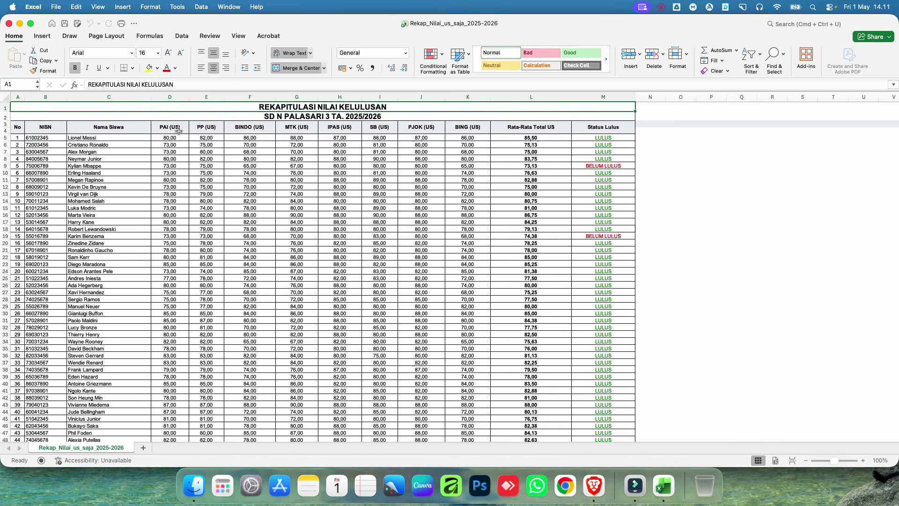
Step: Inspect the PAI (US)–BING (US) headers and scores, then close the workbook and return to E-Transkrip
{"action": "left_click_drag", "start_coordinate": [179, 131], "coordinate": [448, 129]}
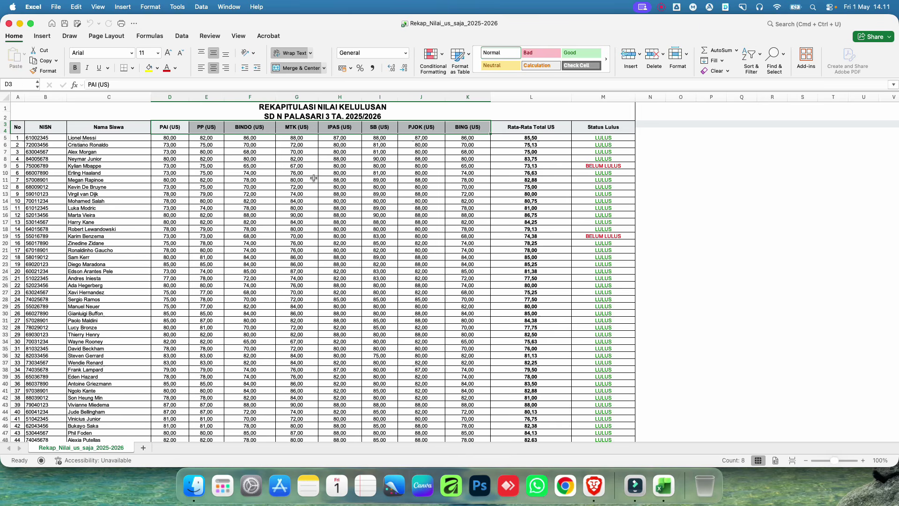
{"action": "left_click", "coordinate": [215, 172]}
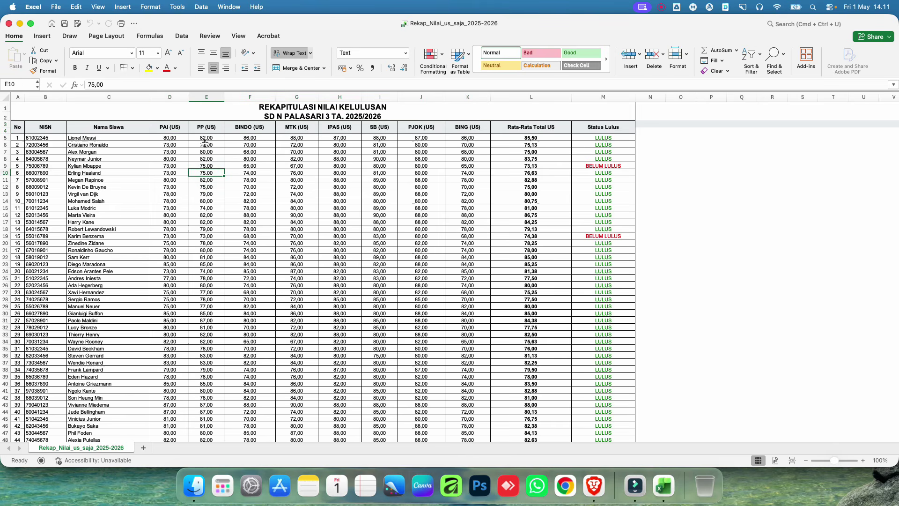
{"action": "left_click_drag", "start_coordinate": [169, 138], "coordinate": [468, 277]}
{"action": "left_click", "coordinate": [394, 225]}
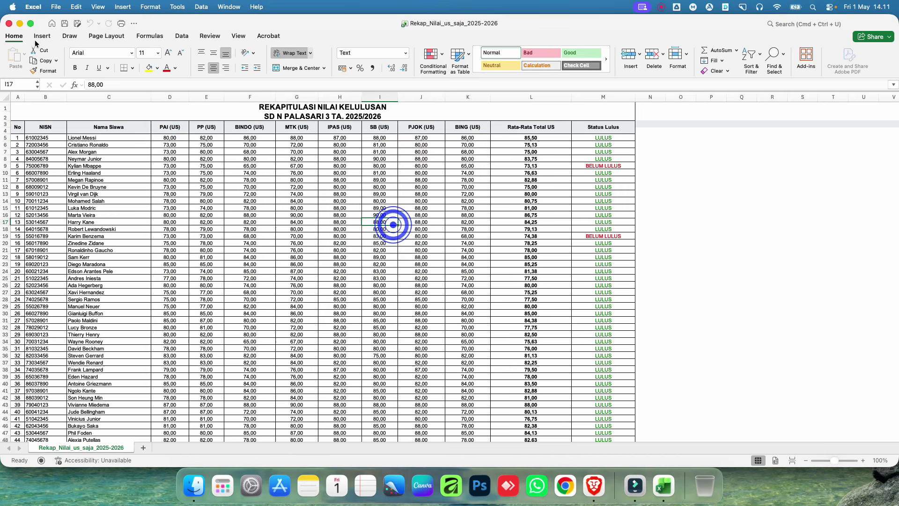
{"action": "left_click", "coordinate": [9, 24]}
{"action": "left_click", "coordinate": [863, 136]}
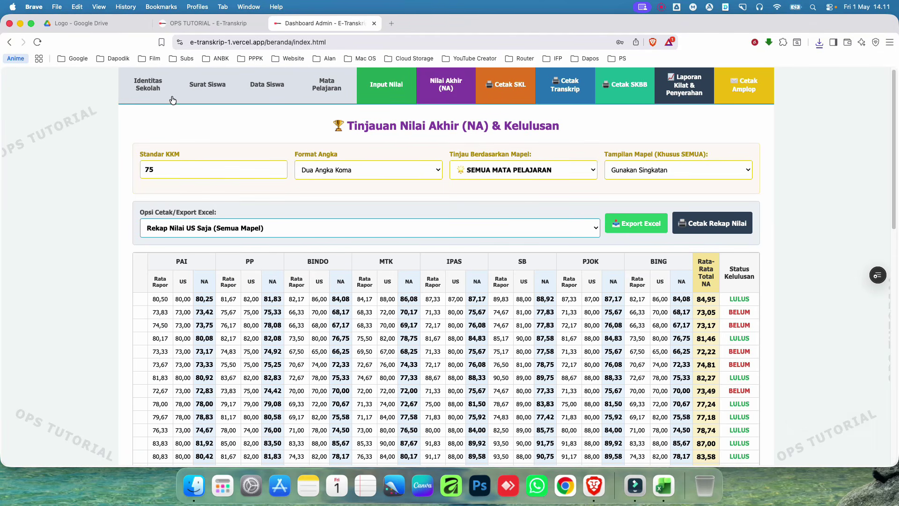
{"action": "left_click", "coordinate": [152, 85]}
{"action": "scroll", "coordinate": [224, 299], "scroll_direction": "down", "scroll_amount": 4}
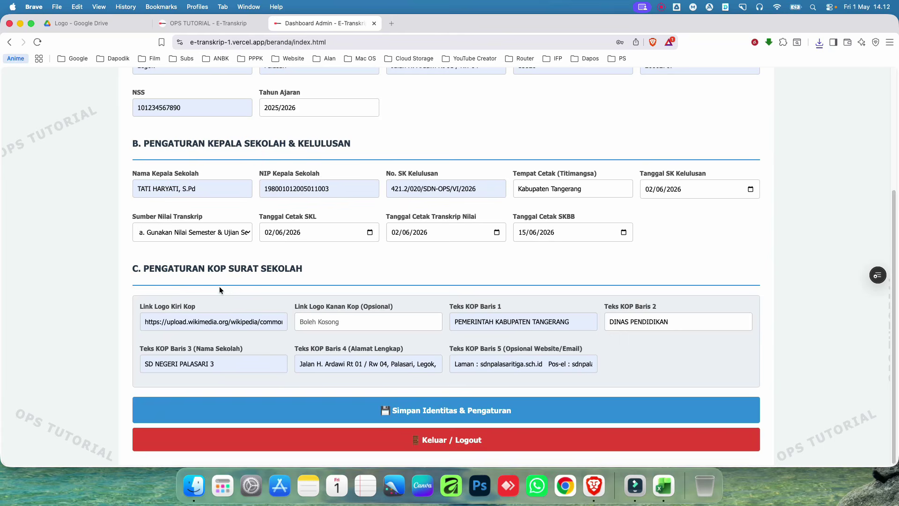
{"action": "left_click", "coordinate": [193, 231]}
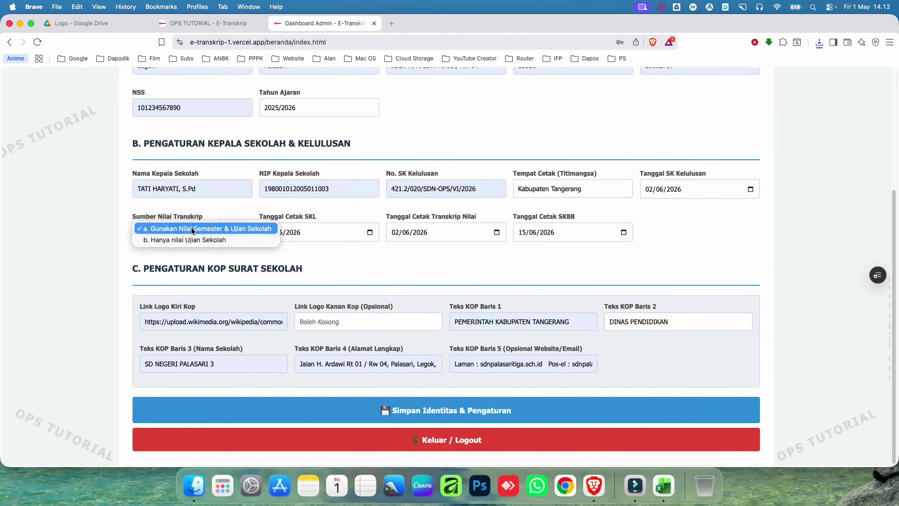
{"action": "left_click", "coordinate": [222, 203]}
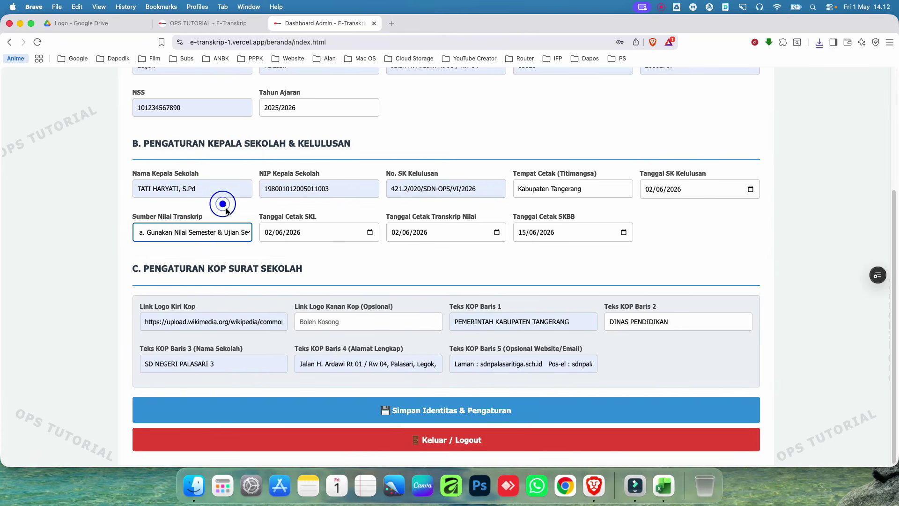
{"action": "scroll", "coordinate": [327, 228], "scroll_direction": "up", "scroll_amount": 4}
{"action": "left_click", "coordinate": [441, 85]}
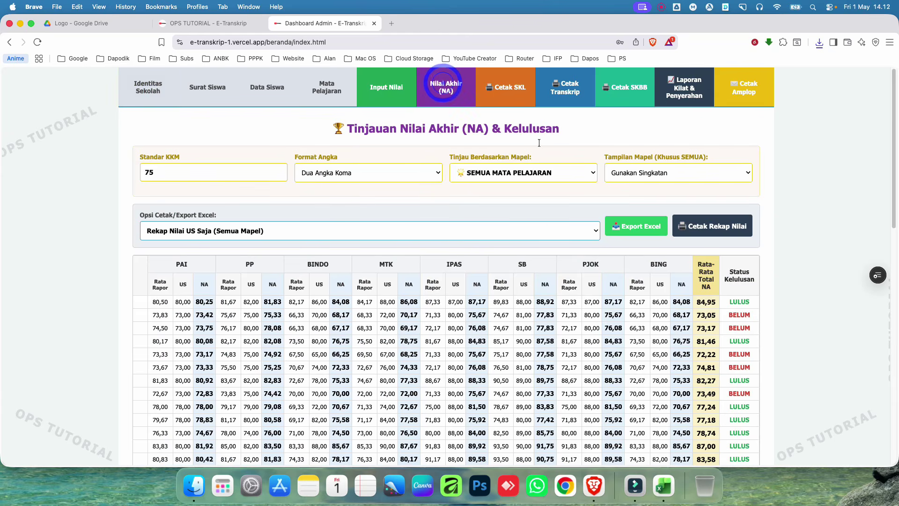
{"action": "scroll", "coordinate": [689, 231], "scroll_direction": "down", "scroll_amount": 2}
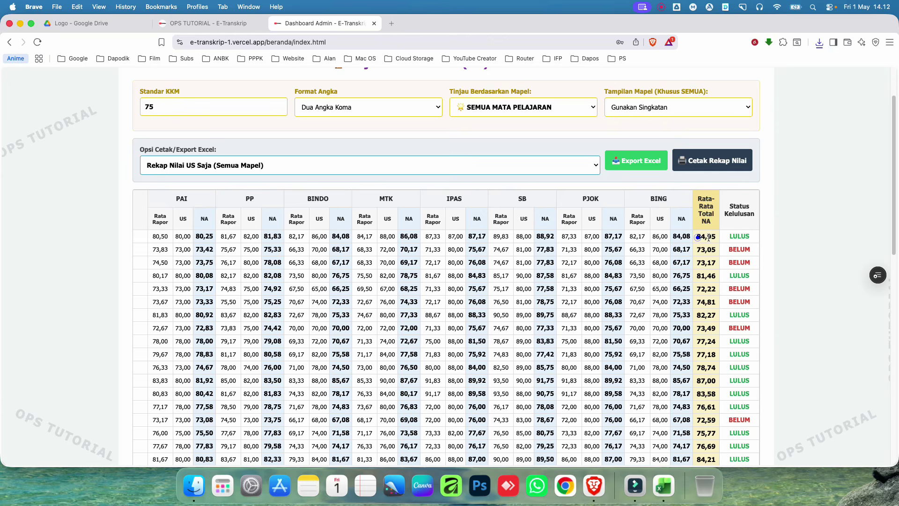
{"action": "scroll", "coordinate": [607, 251], "scroll_direction": "up", "scroll_amount": 2}
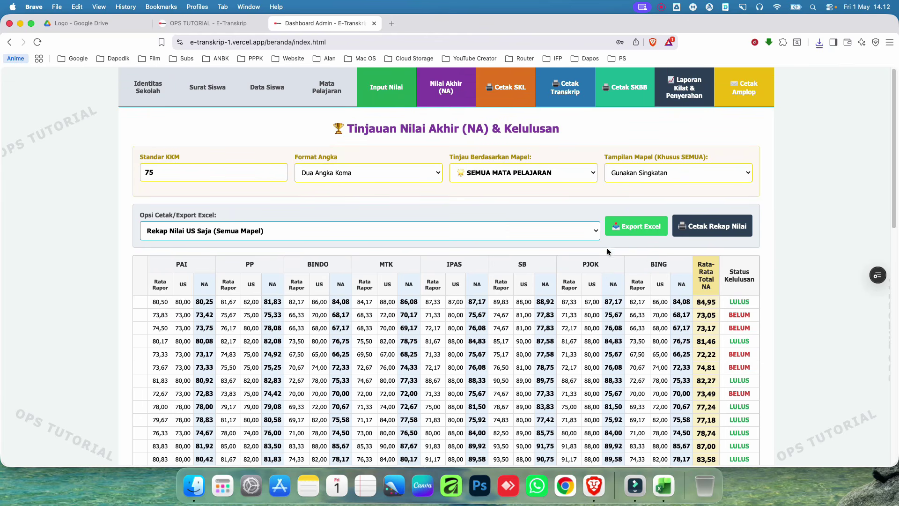
Step: Set Sumber Nilai Transkrip to 'b. Hanya nilai Ujian Sekolah' and save the identity settings
{"action": "left_click", "coordinate": [147, 87]}
{"action": "scroll", "coordinate": [231, 305], "scroll_direction": "down", "scroll_amount": 3}
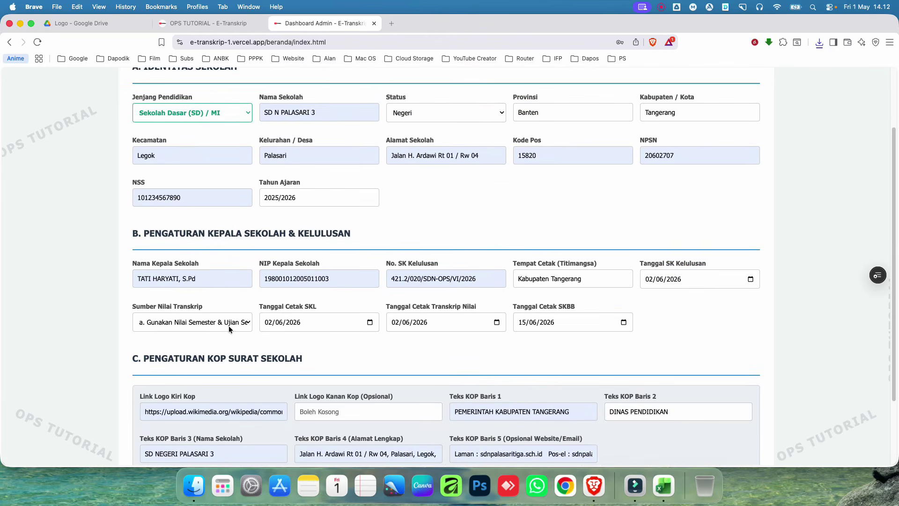
{"action": "left_click", "coordinate": [223, 321]}
{"action": "left_click", "coordinate": [206, 330]}
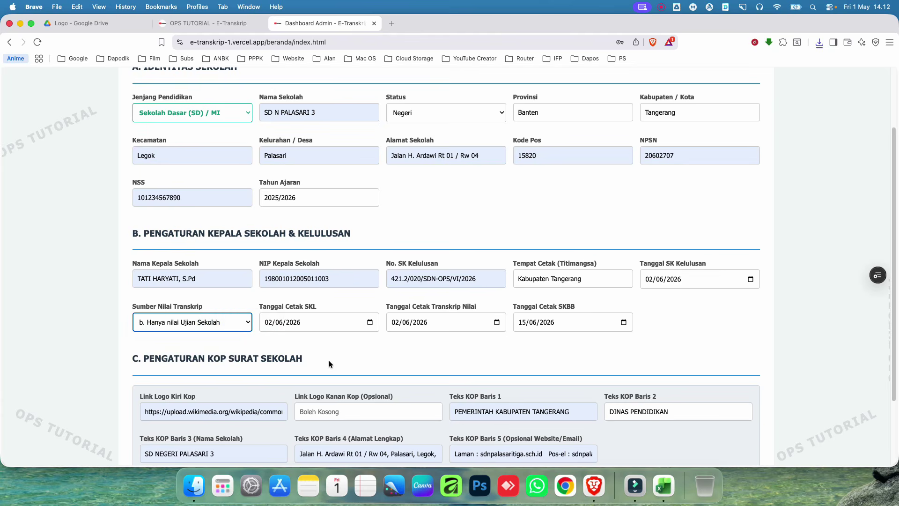
{"action": "scroll", "coordinate": [329, 362], "scroll_direction": "down", "scroll_amount": 3}
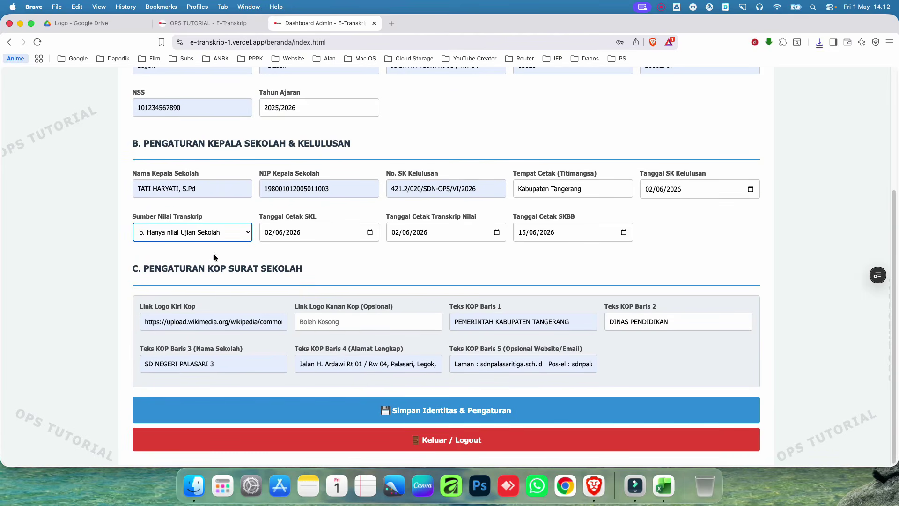
{"action": "triple_click", "coordinate": [129, 217]}
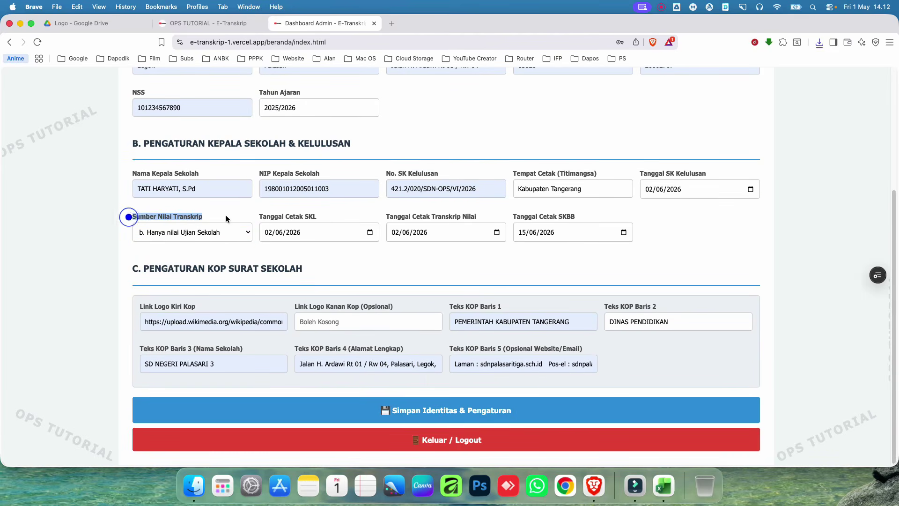
{"action": "left_click", "coordinate": [477, 407]}
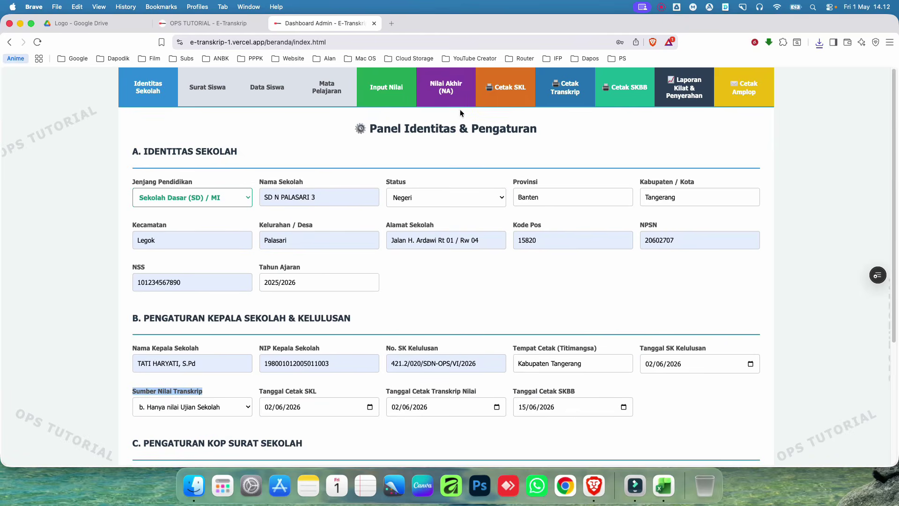
Step: Show Nilai Akhir (NA) for SEMUA MATA PELAJARAN
{"action": "left_click", "coordinate": [451, 93]}
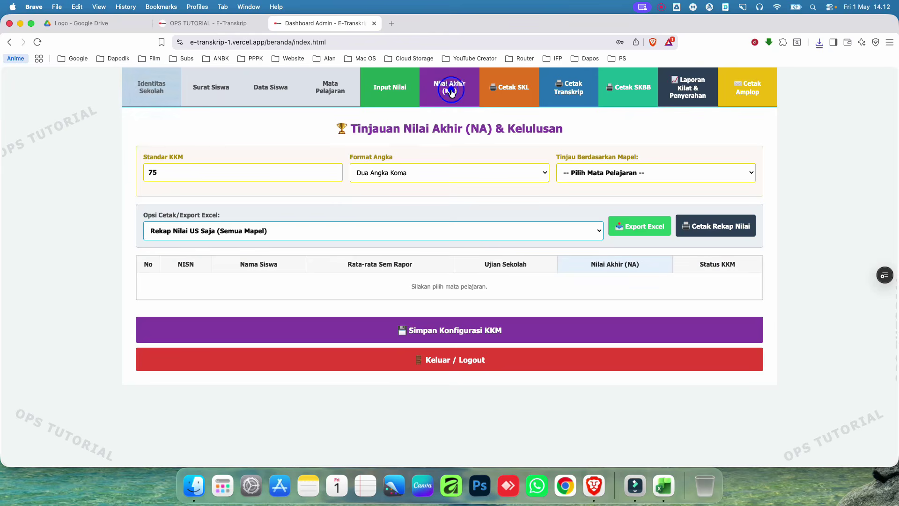
{"action": "left_click", "coordinate": [616, 173]}
{"action": "left_click", "coordinate": [612, 180]}
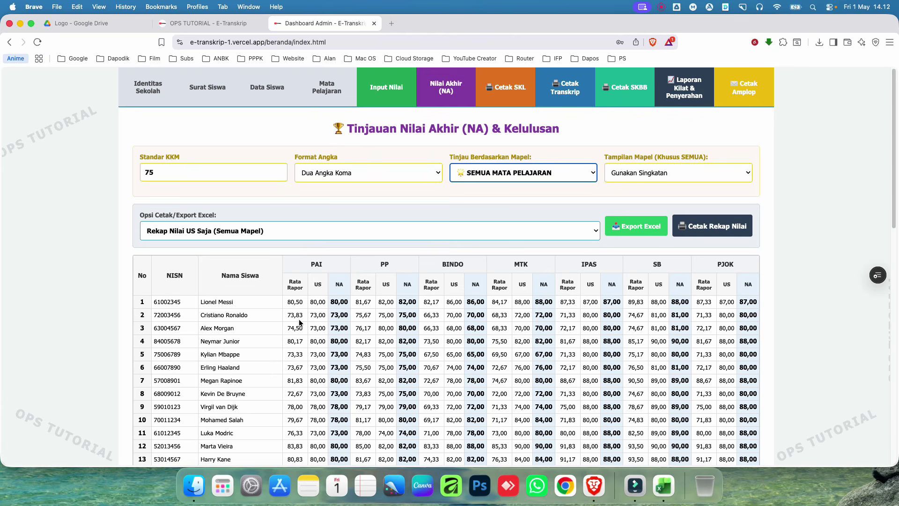
Step: Scroll and pan across the all-subject final grades table to inspect the US-based scores
{"action": "double_click", "coordinate": [338, 283]}
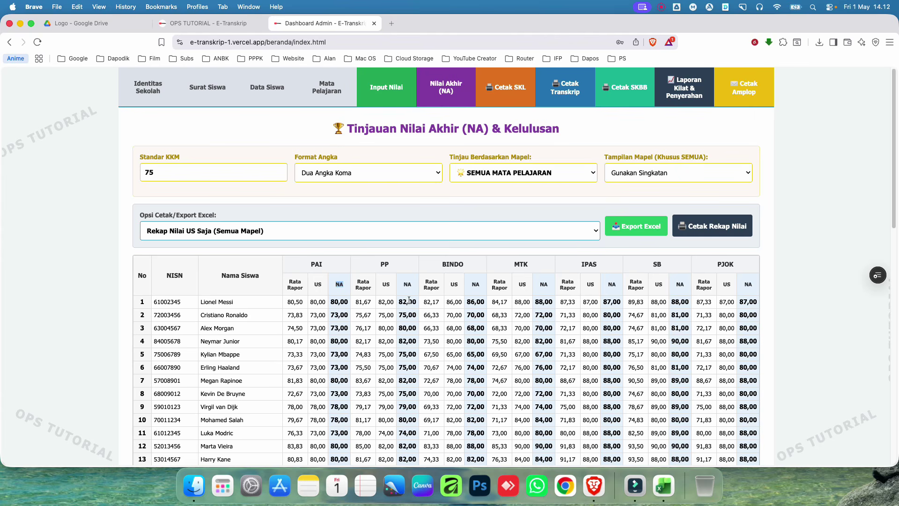
{"action": "scroll", "coordinate": [422, 429], "scroll_direction": "down", "scroll_amount": 12}
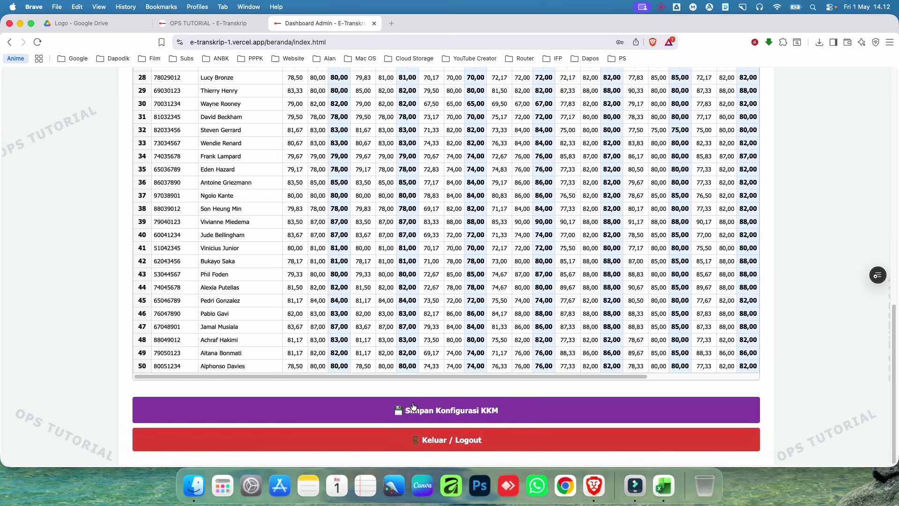
{"action": "scroll", "coordinate": [411, 375], "scroll_direction": "right", "scroll_amount": 5}
{"action": "scroll", "coordinate": [721, 336], "scroll_direction": "up", "scroll_amount": 10}
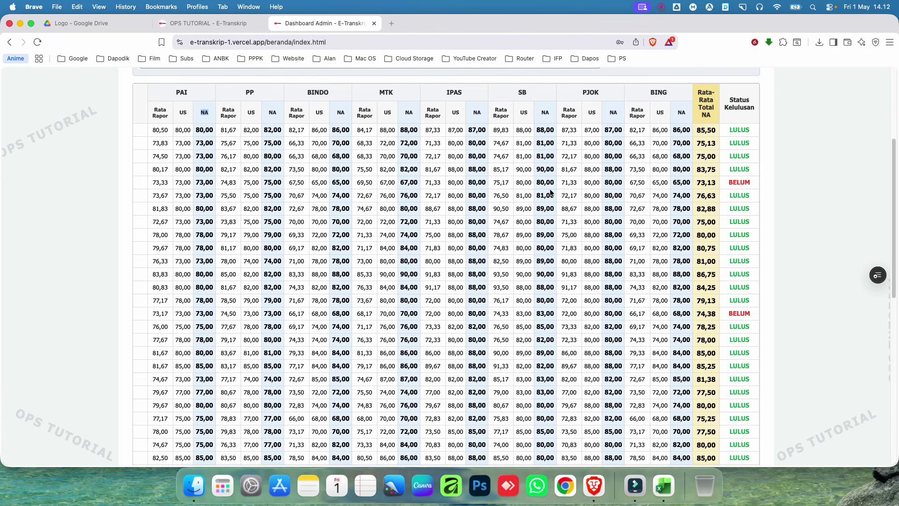
{"action": "scroll", "coordinate": [561, 422], "scroll_direction": "down", "scroll_amount": 3}
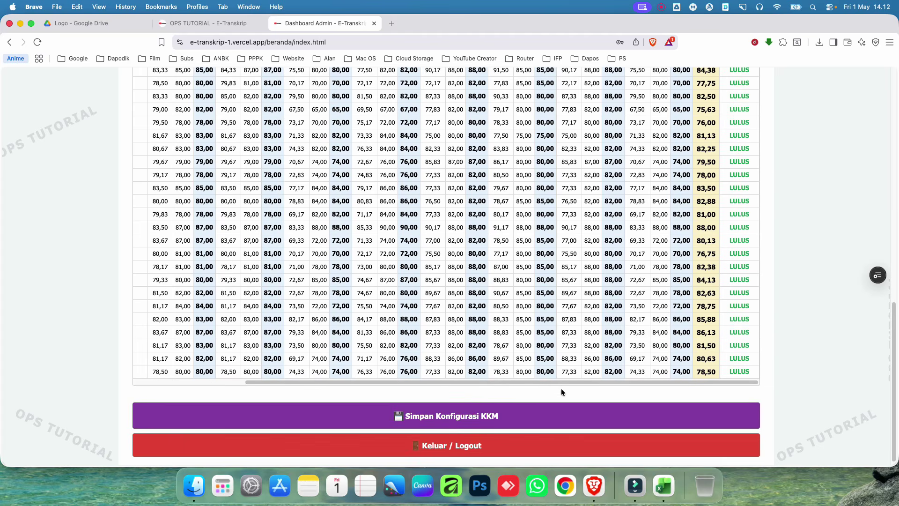
{"action": "left_click_drag", "start_coordinate": [563, 381], "coordinate": [297, 372]}
{"action": "scroll", "coordinate": [297, 370], "scroll_direction": "up", "scroll_amount": 3}
{"action": "scroll", "coordinate": [297, 370], "scroll_direction": "up", "scroll_amount": 6}
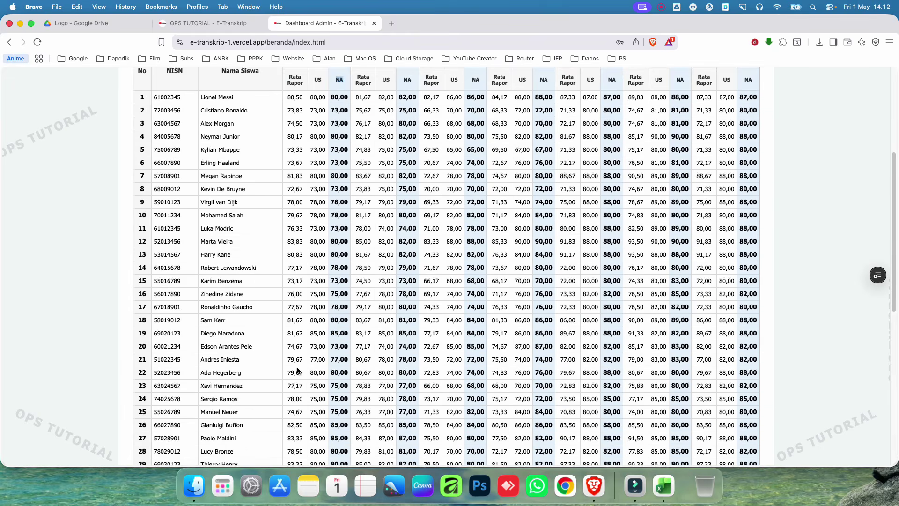
Step: Keep panning through the grades table, then return to the Identitas Sekolah settings panel
{"action": "left_click_drag", "start_coordinate": [212, 243], "coordinate": [303, 244]}
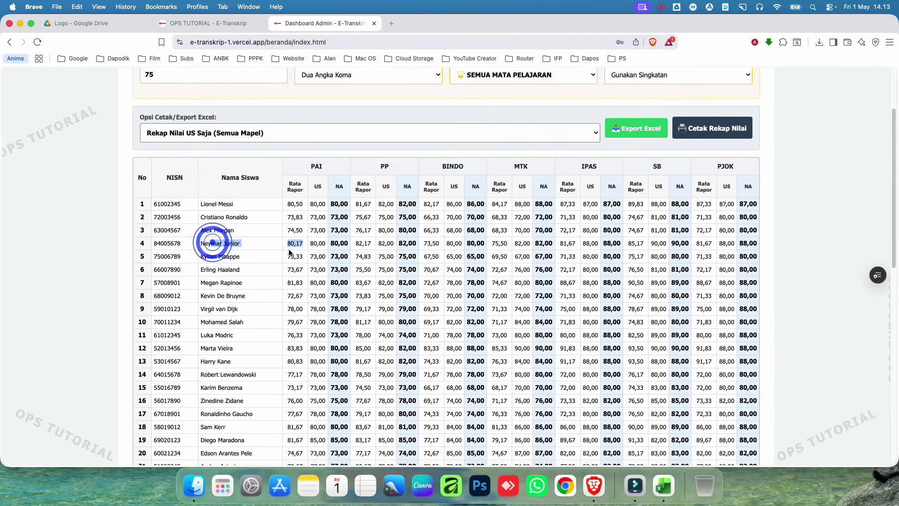
{"action": "scroll", "coordinate": [274, 397], "scroll_direction": "down", "scroll_amount": 10}
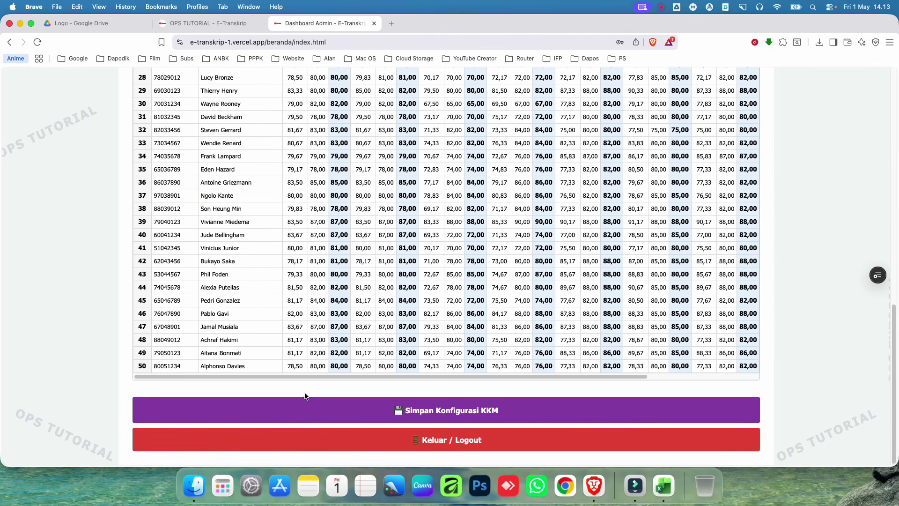
{"action": "left_click_drag", "start_coordinate": [315, 376], "coordinate": [581, 357]}
{"action": "scroll", "coordinate": [580, 358], "scroll_direction": "up", "scroll_amount": 9}
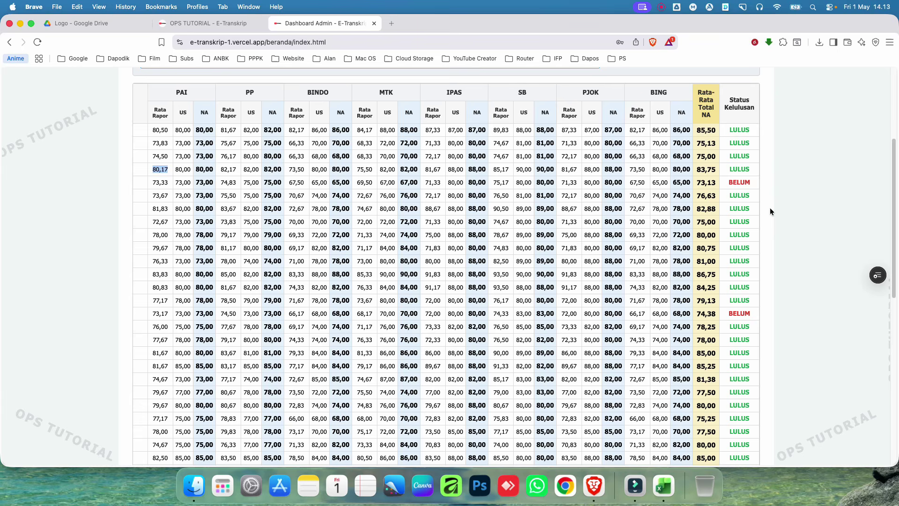
{"action": "left_click_drag", "start_coordinate": [733, 183], "coordinate": [220, 183]}
{"action": "scroll", "coordinate": [398, 382], "scroll_direction": "down", "scroll_amount": 10}
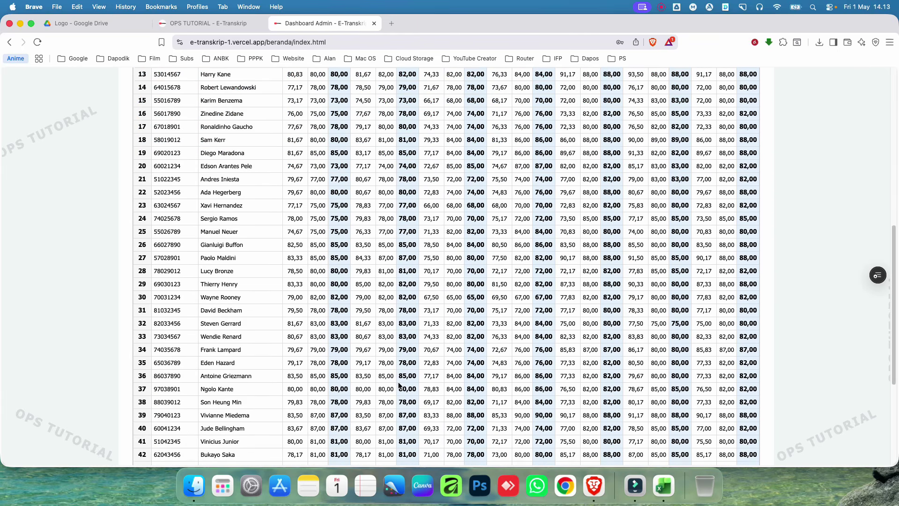
{"action": "left_click_drag", "start_coordinate": [432, 375], "coordinate": [654, 379]}
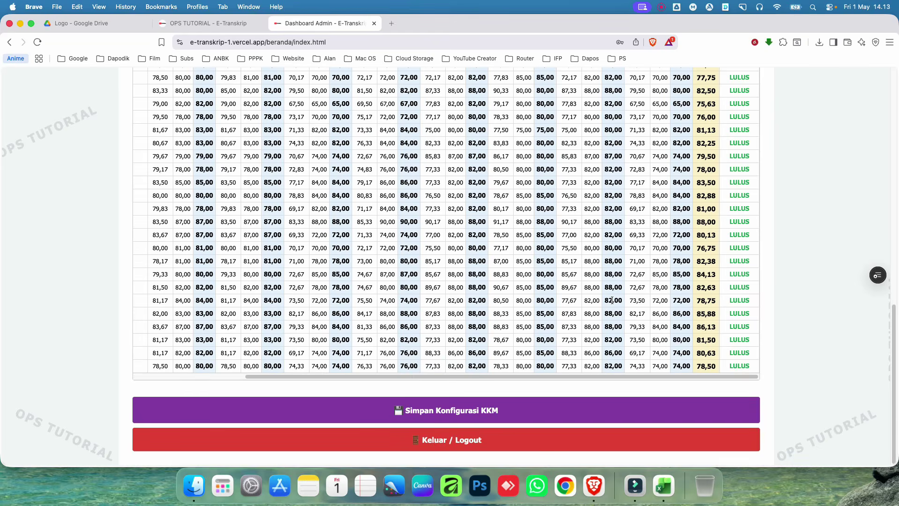
{"action": "scroll", "coordinate": [553, 295], "scroll_direction": "up", "scroll_amount": 10}
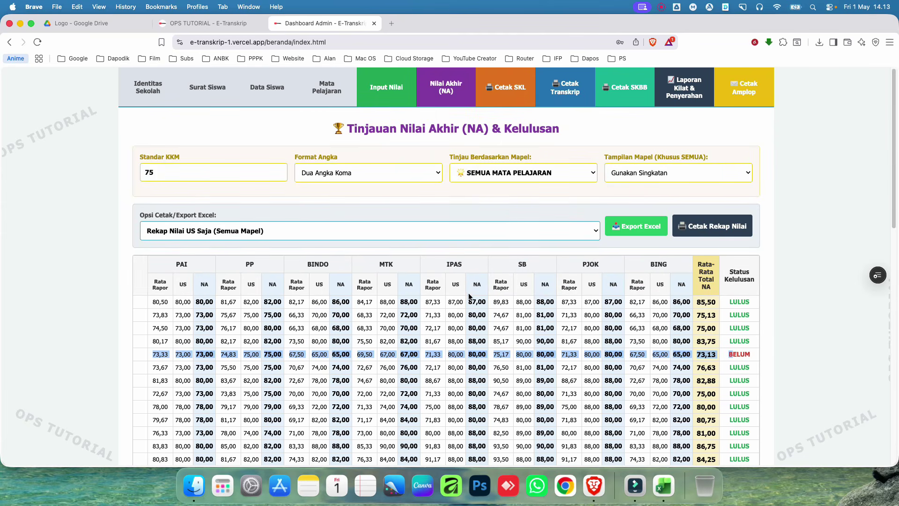
{"action": "left_click", "coordinate": [146, 102]}
Step: Set Sumber Nilai Transkrip to 'a. Gunakan Nilai Semester & Ujian Sekolah' and save
{"action": "scroll", "coordinate": [206, 225], "scroll_direction": "down", "scroll_amount": 5}
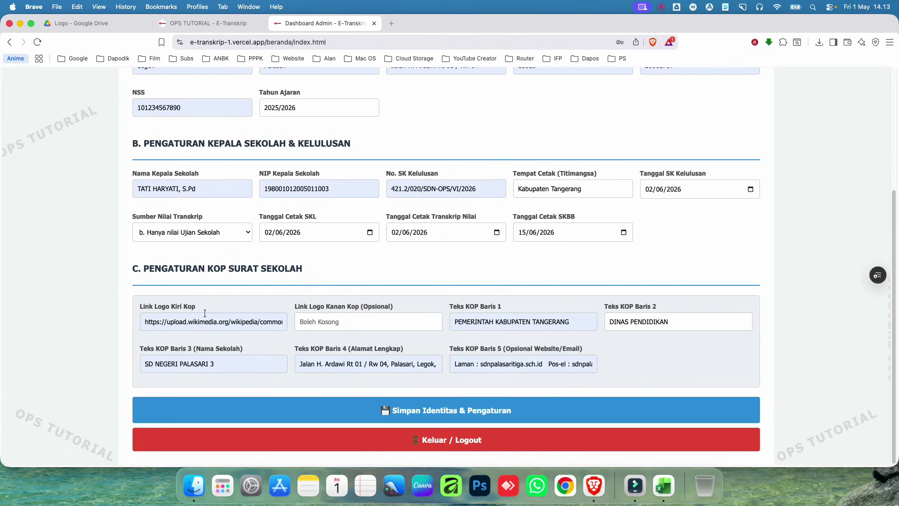
{"action": "left_click", "coordinate": [206, 229]}
{"action": "left_click", "coordinate": [207, 217]}
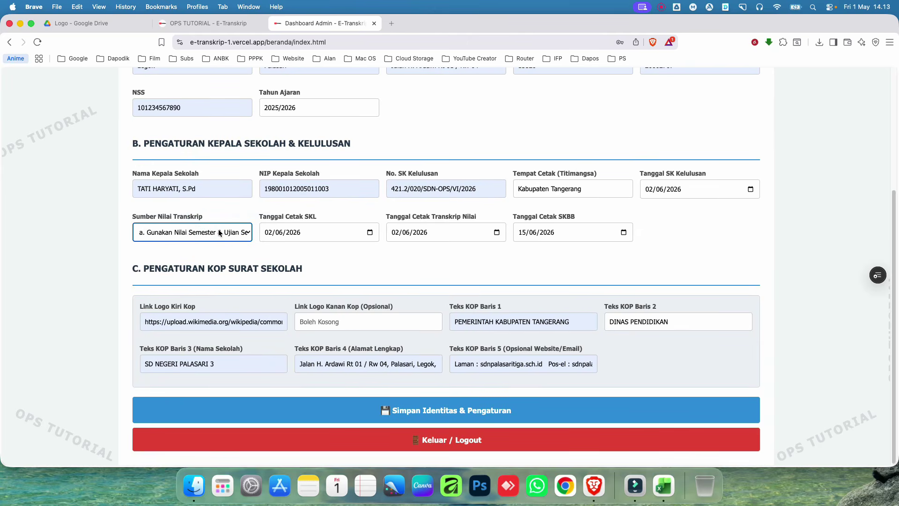
{"action": "left_click", "coordinate": [468, 411]}
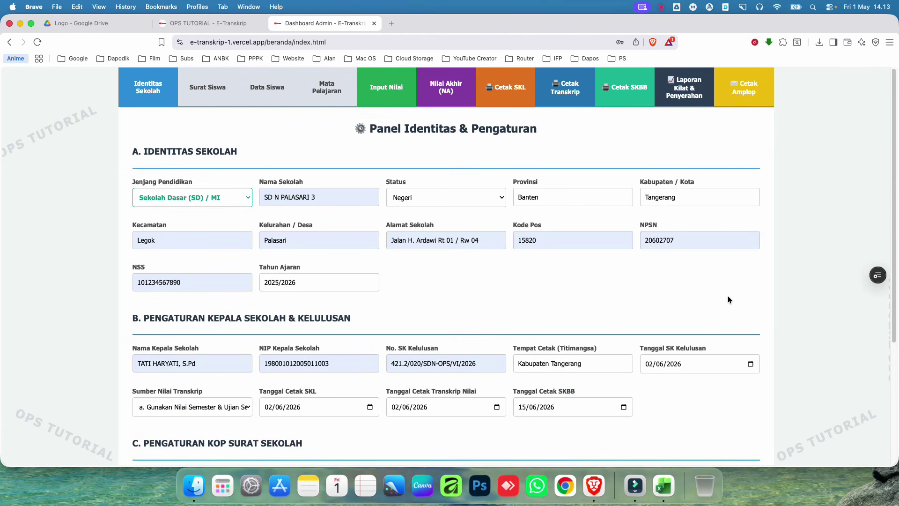
Step: Review Nilai Akhir (NA) for SEMUA MATA PELAJARAN, scrolling across the blended grades
{"action": "left_click", "coordinate": [450, 89]}
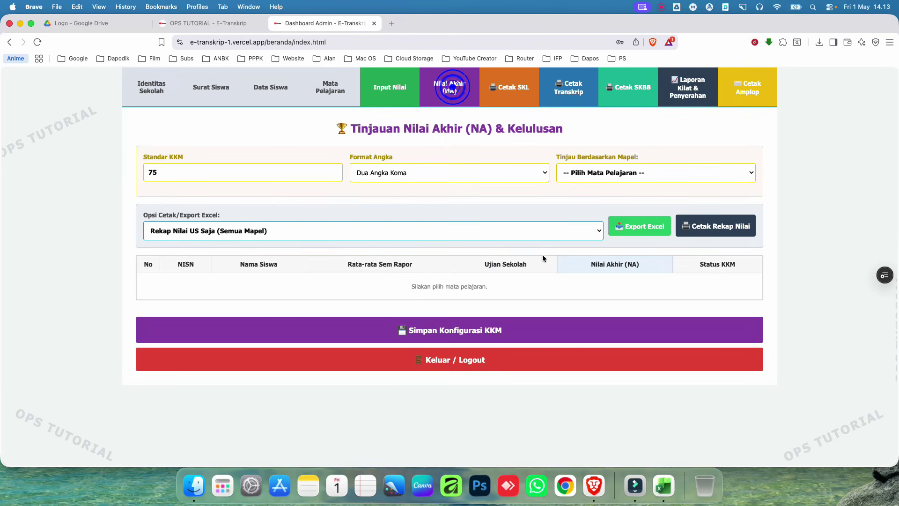
{"action": "left_click", "coordinate": [651, 178]}
{"action": "left_click", "coordinate": [649, 180]}
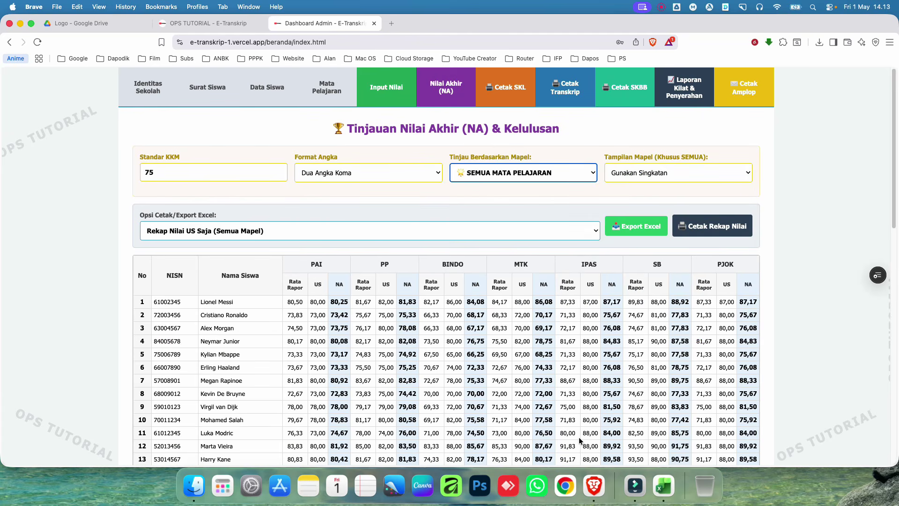
{"action": "scroll", "coordinate": [578, 437], "scroll_direction": "down", "scroll_amount": 12}
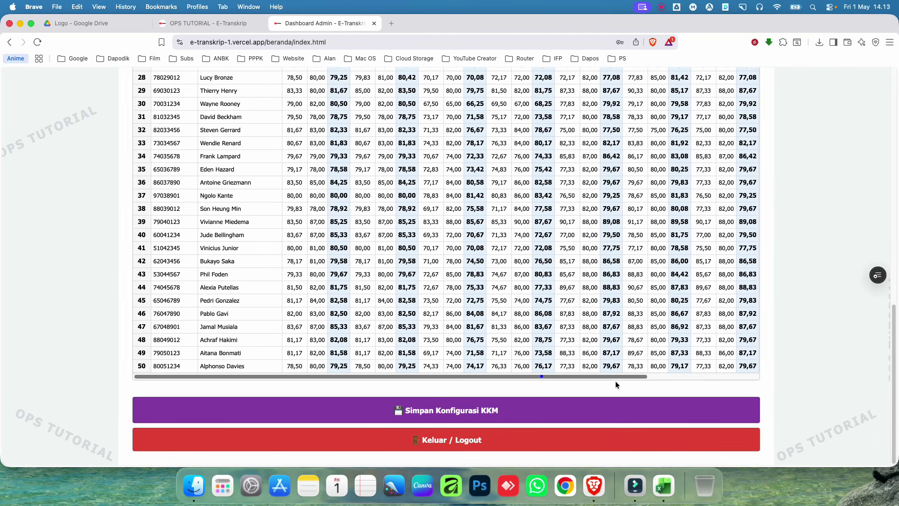
{"action": "scroll", "coordinate": [538, 373], "scroll_direction": "right", "scroll_amount": 5}
{"action": "scroll", "coordinate": [539, 372], "scroll_direction": "up", "scroll_amount": 10}
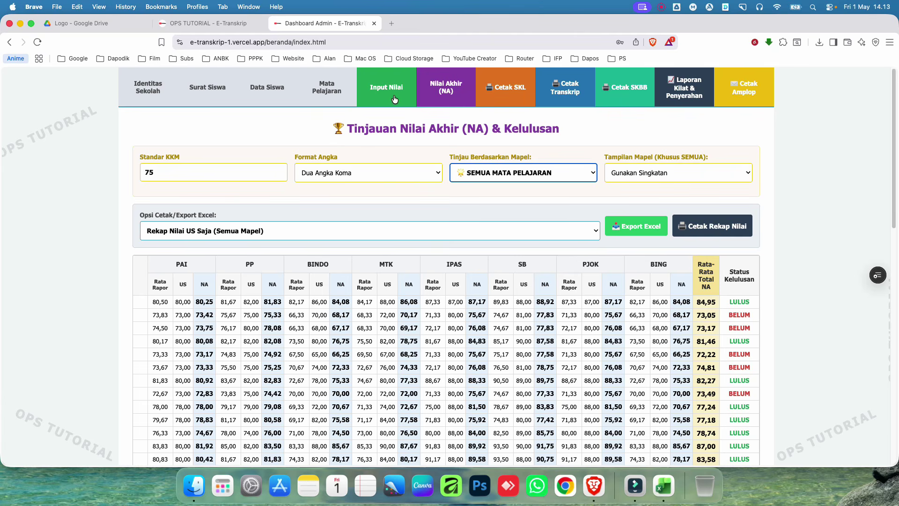
Step: Open the Cetak SKL page and scroll through the first student's letter preview
{"action": "left_click", "coordinate": [515, 91]}
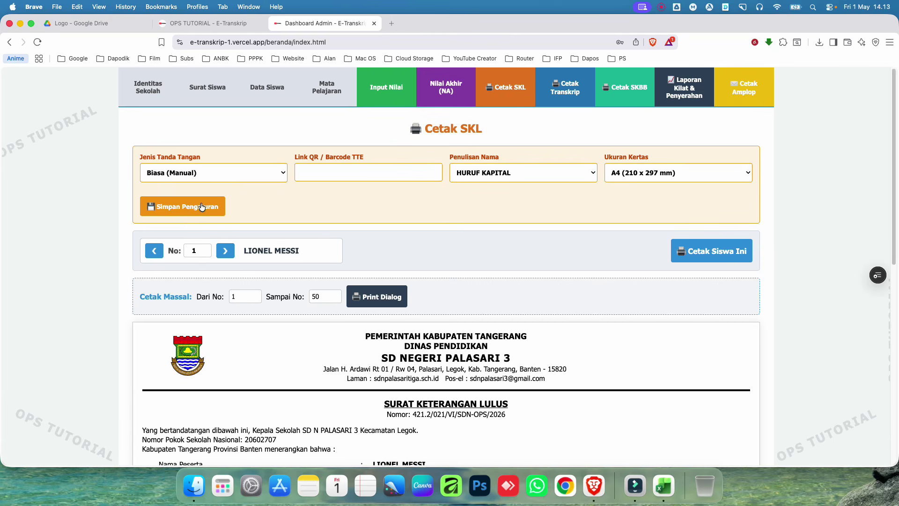
{"action": "scroll", "coordinate": [524, 243], "scroll_direction": "down", "scroll_amount": 10}
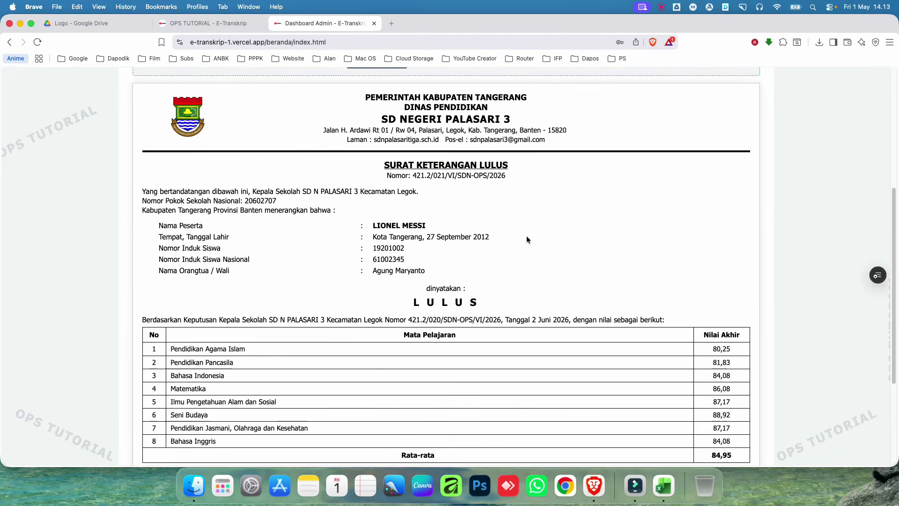
{"action": "scroll", "coordinate": [552, 248], "scroll_direction": "up", "scroll_amount": 1}
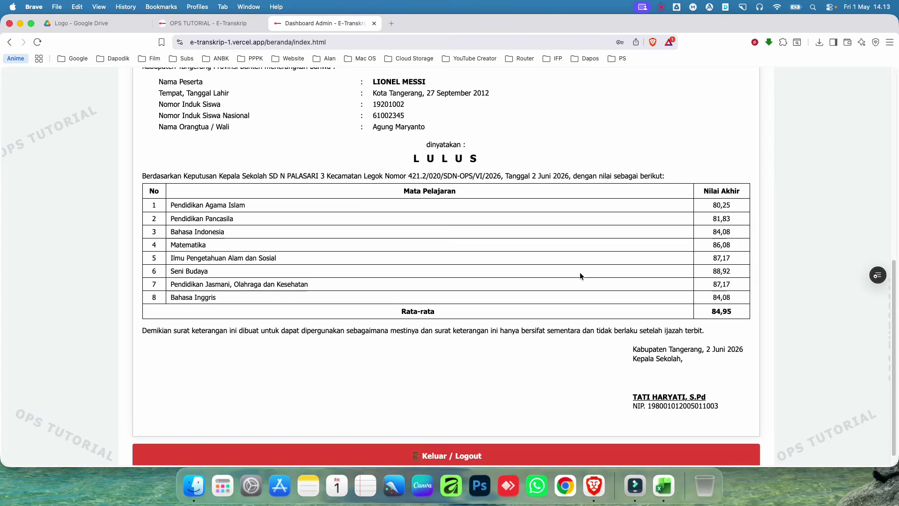
{"action": "scroll", "coordinate": [585, 275], "scroll_direction": "down", "scroll_amount": 1}
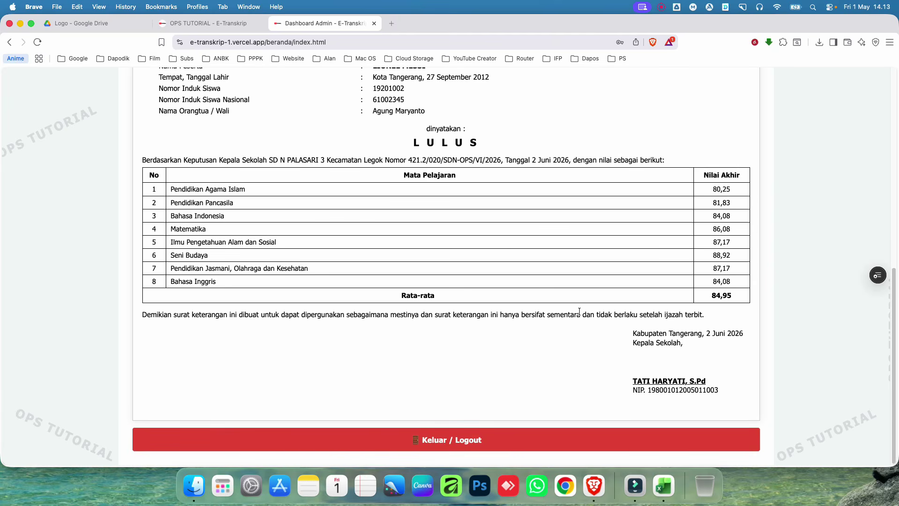
{"action": "scroll", "coordinate": [510, 302], "scroll_direction": "up", "scroll_amount": 1}
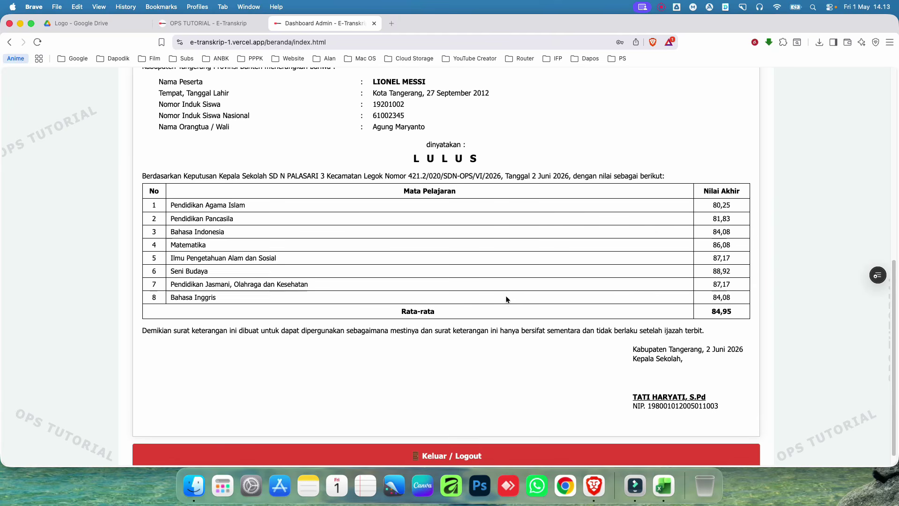
{"action": "scroll", "coordinate": [505, 296], "scroll_direction": "up", "scroll_amount": 8}
{"action": "scroll", "coordinate": [508, 291], "scroll_direction": "up", "scroll_amount": 3}
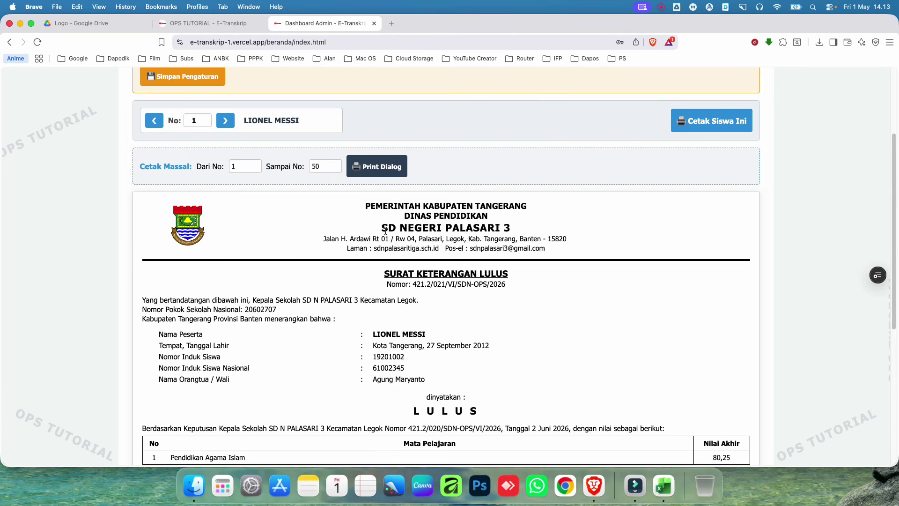
{"action": "scroll", "coordinate": [398, 251], "scroll_direction": "up", "scroll_amount": 5}
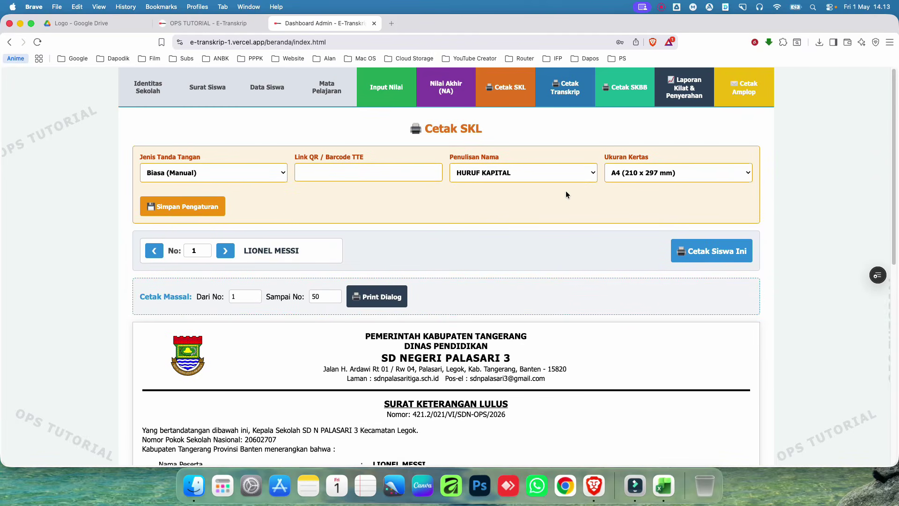
Step: Switch between students 1 and 2's letters, ending on student 1's LULUS letter
{"action": "left_click", "coordinate": [226, 252]}
{"action": "scroll", "coordinate": [228, 254], "scroll_direction": "down", "scroll_amount": 6}
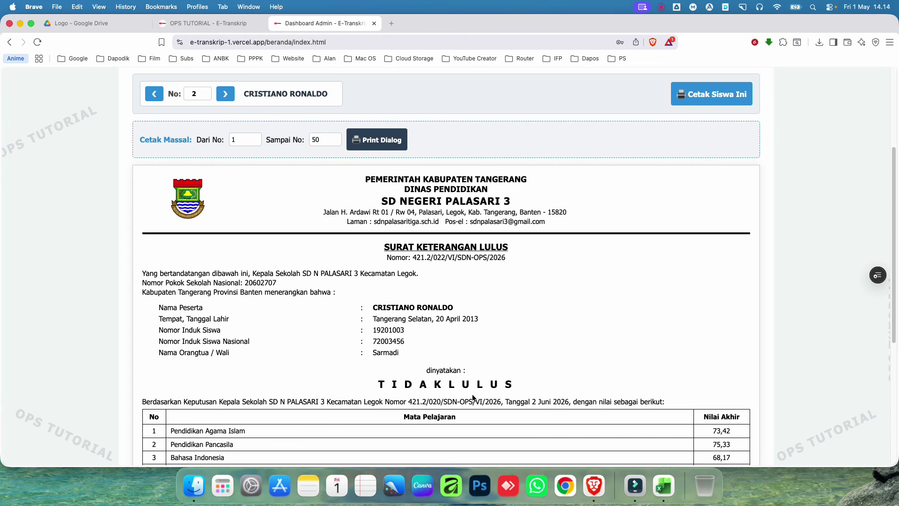
{"action": "left_click", "coordinate": [154, 96]}
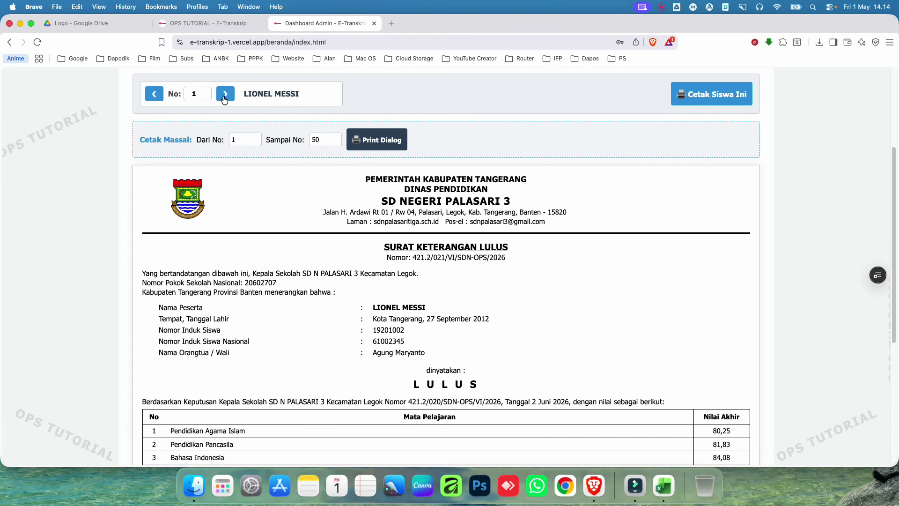
{"action": "left_click", "coordinate": [225, 96]}
{"action": "left_click", "coordinate": [149, 95]}
{"action": "scroll", "coordinate": [334, 102], "scroll_direction": "up", "scroll_amount": 6}
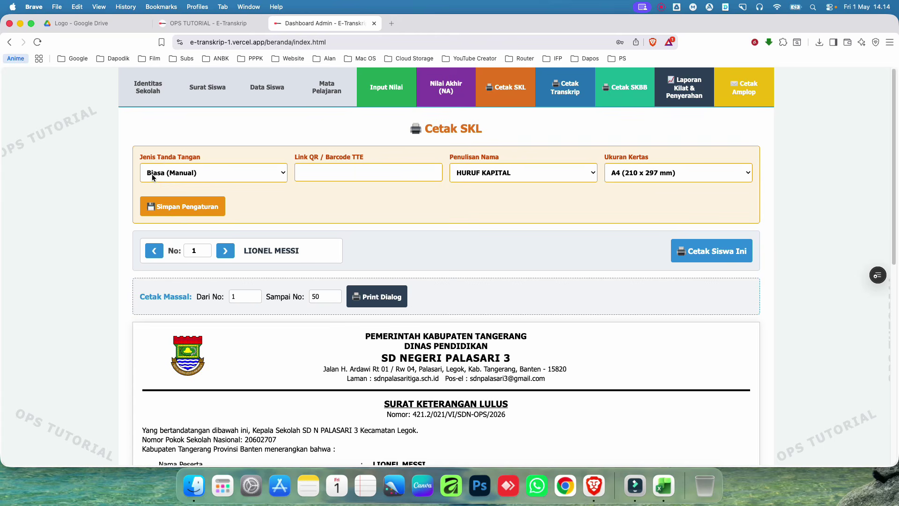
{"action": "scroll", "coordinate": [598, 344], "scroll_direction": "down", "scroll_amount": 10}
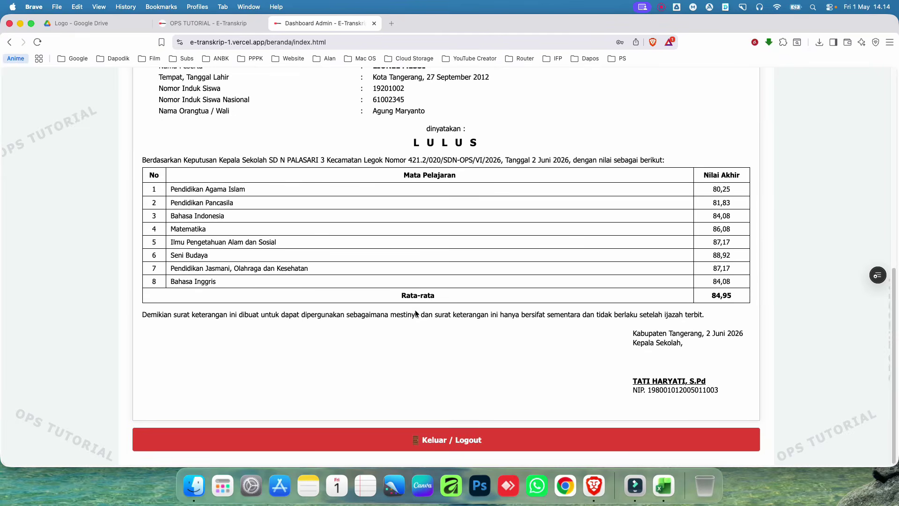
{"action": "scroll", "coordinate": [416, 314], "scroll_direction": "up", "scroll_amount": 10}
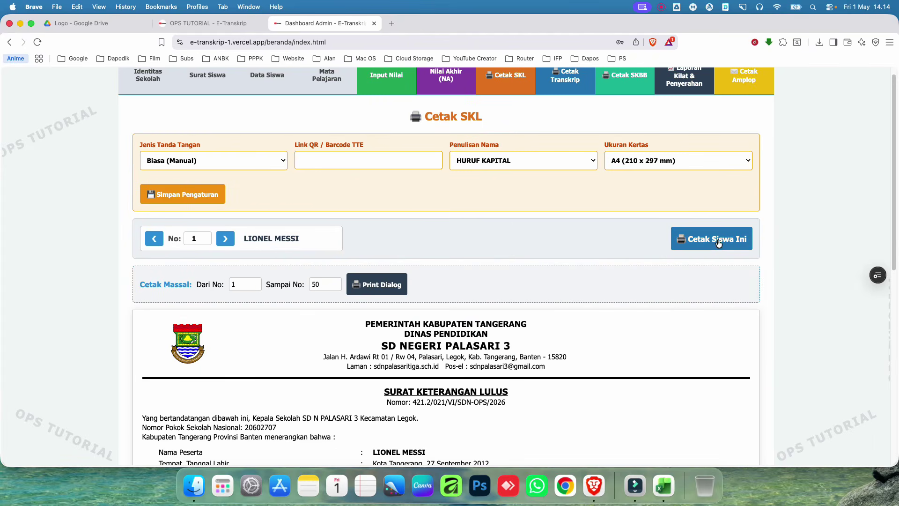
Step: Bring up student 1's print preview with Cetak Siswa Ini, cancel it, and move to student 2
{"action": "left_click", "coordinate": [719, 242]}
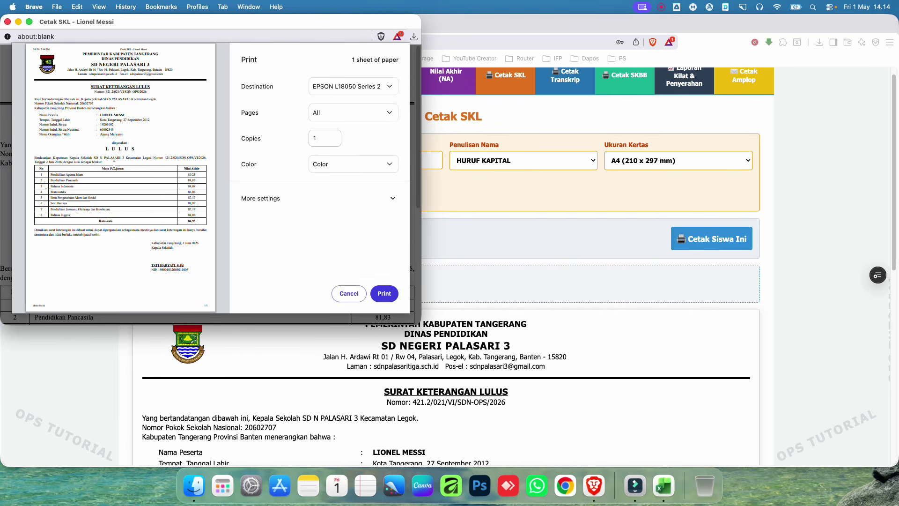
{"action": "left_click", "coordinate": [349, 293]}
{"action": "left_click", "coordinate": [228, 239]}
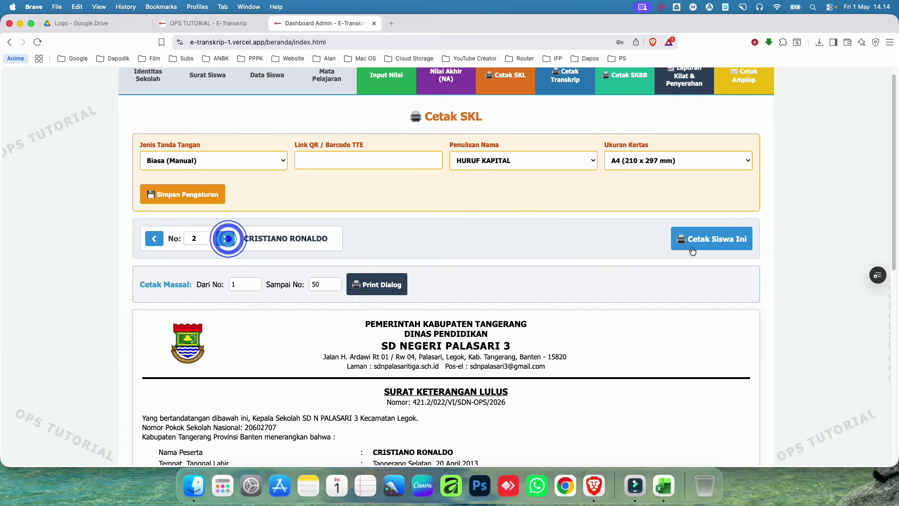
Step: Preview student 2's TIDAK LULUS letter without printing, then open the Jenis Tanda Tangan choices
{"action": "left_click", "coordinate": [692, 250]}
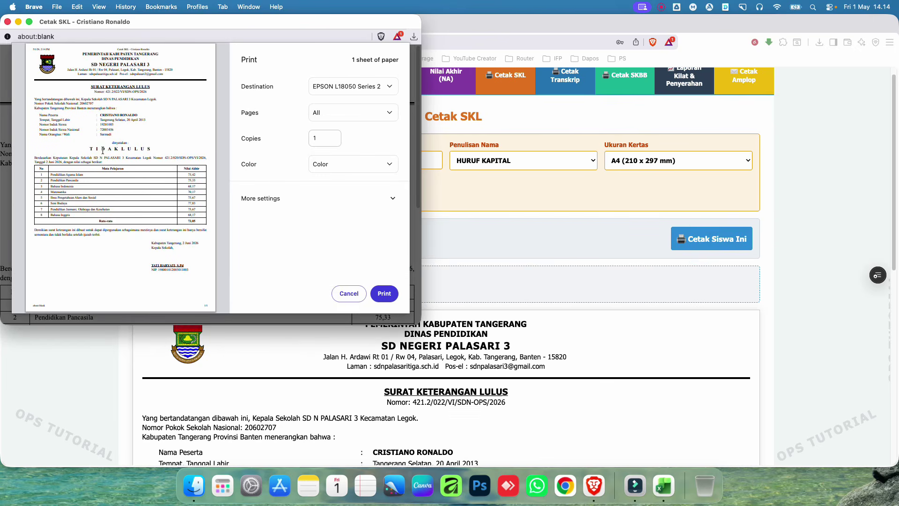
{"action": "left_click", "coordinate": [349, 292]}
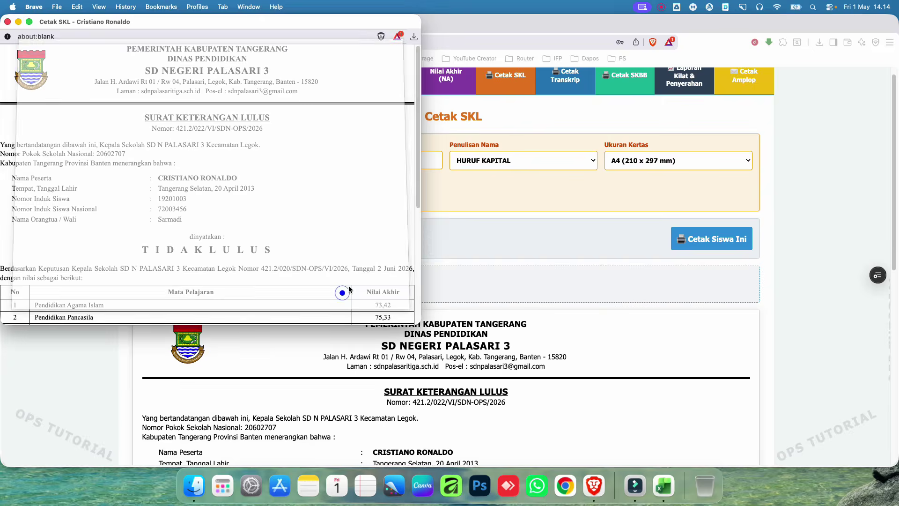
{"action": "left_click", "coordinate": [514, 227]}
{"action": "left_click", "coordinate": [235, 161]}
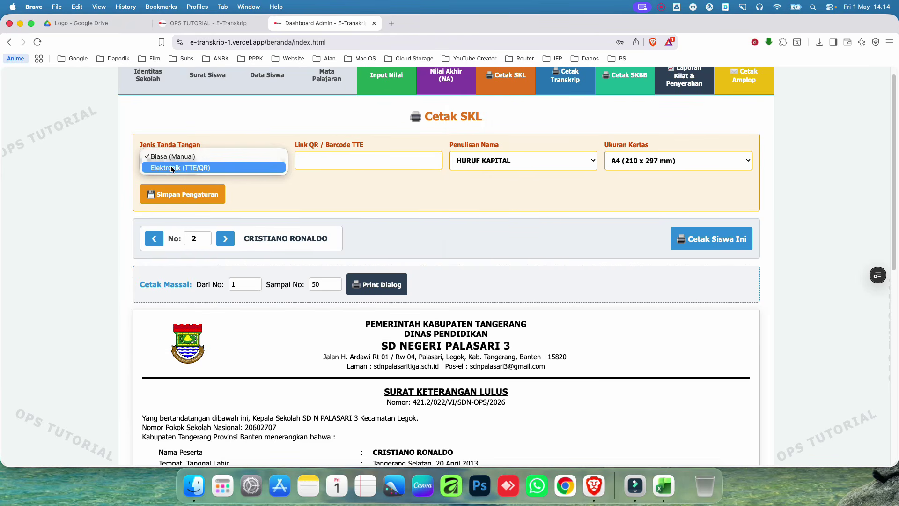
Step: Switch to an electronic QR signature and check the signature note and student name on the letter
{"action": "left_click", "coordinate": [200, 169]}
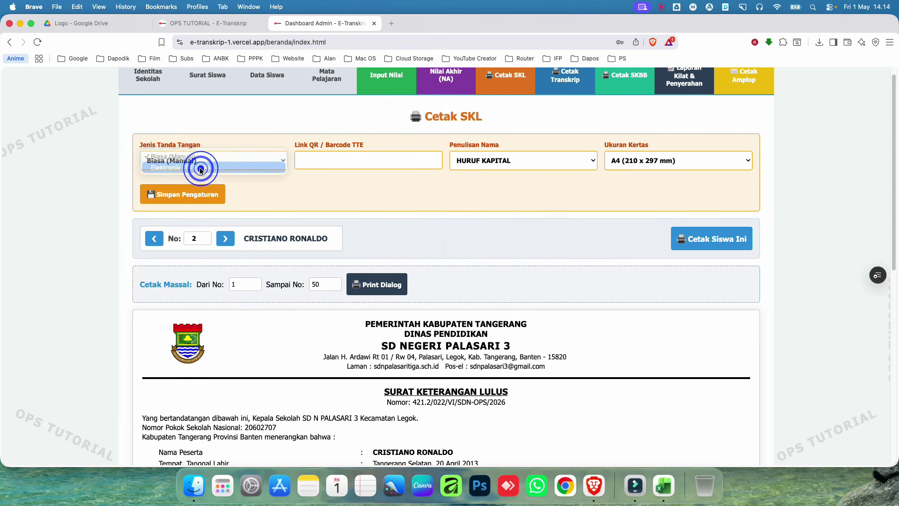
{"action": "scroll", "coordinate": [466, 212], "scroll_direction": "down", "scroll_amount": 10}
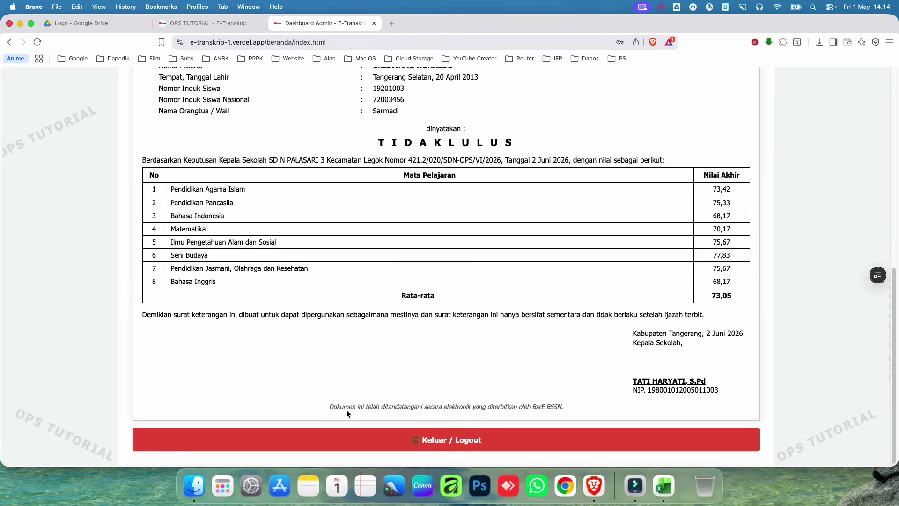
{"action": "left_click_drag", "start_coordinate": [330, 406], "coordinate": [555, 409]}
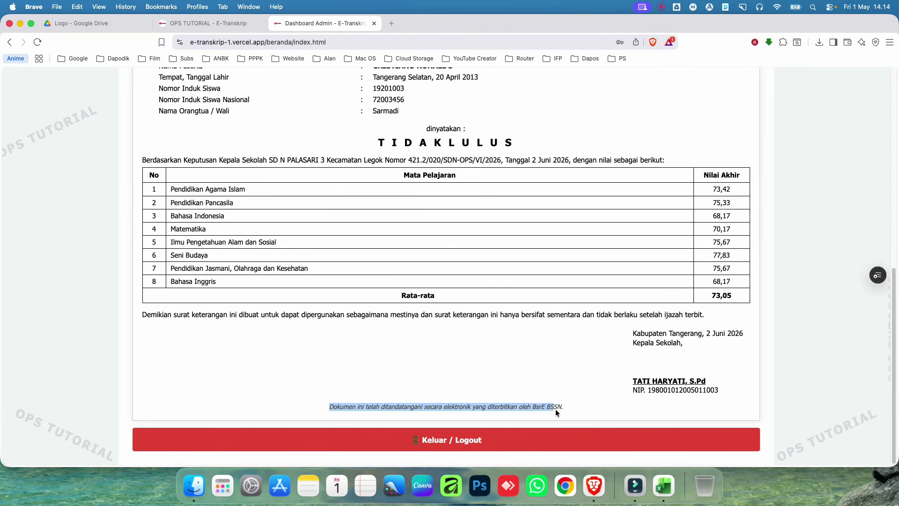
{"action": "scroll", "coordinate": [509, 368], "scroll_direction": "up", "scroll_amount": 10}
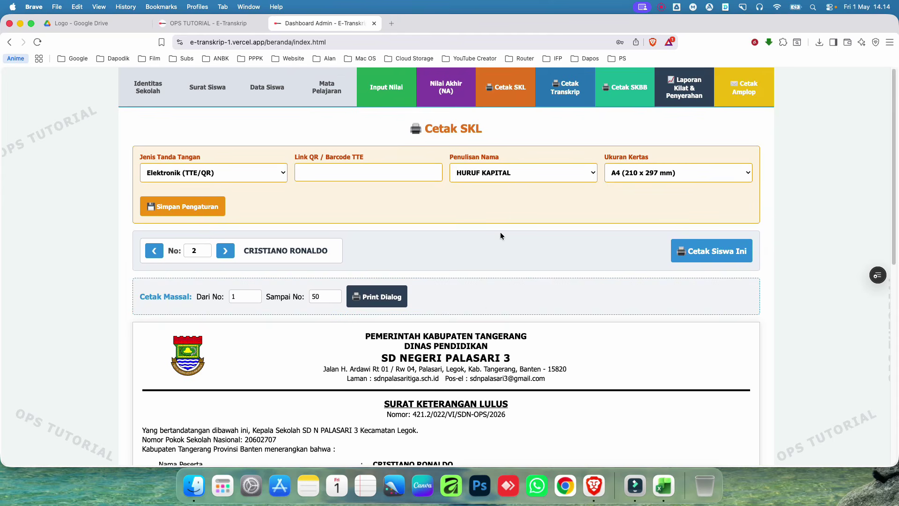
{"action": "scroll", "coordinate": [500, 236], "scroll_direction": "down", "scroll_amount": 2}
{"action": "triple_click", "coordinate": [380, 377]}
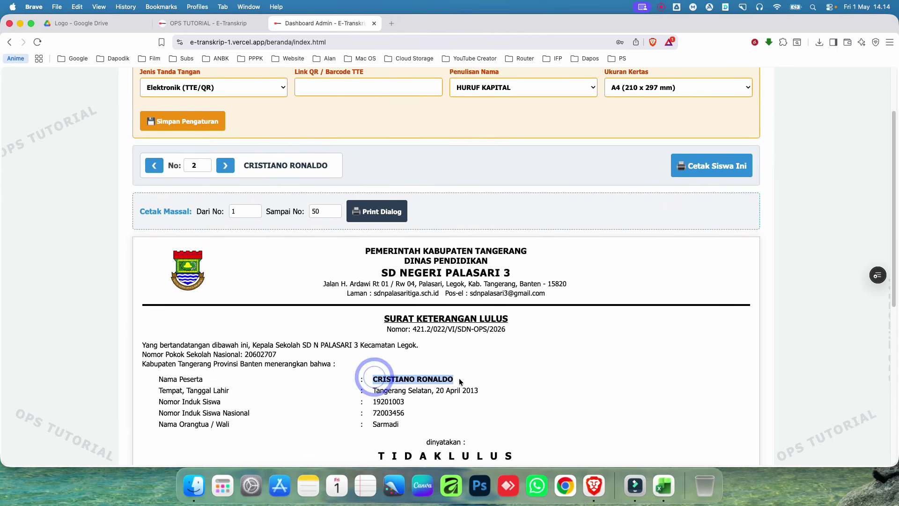
{"action": "scroll", "coordinate": [494, 161], "scroll_direction": "up", "scroll_amount": 2}
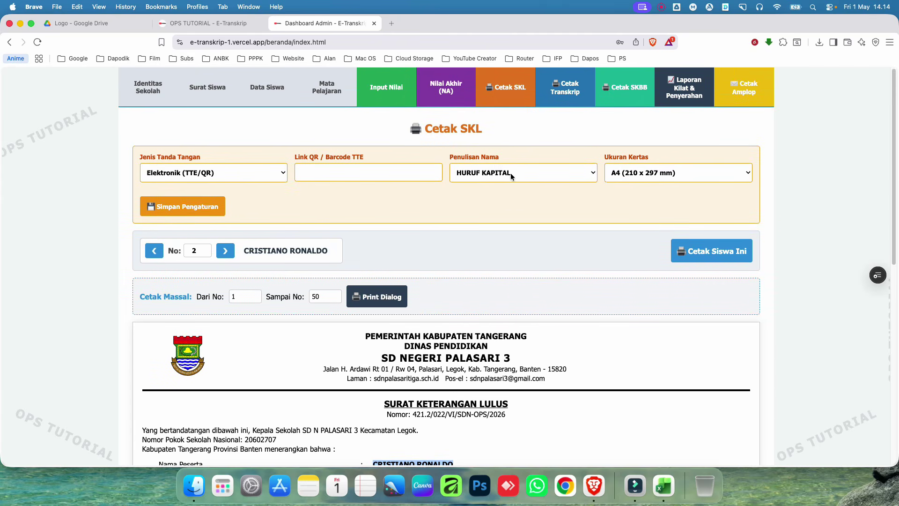
Step: Set the name style to Normal, then return to the graduation letter print page via student data
{"action": "left_click", "coordinate": [518, 176]}
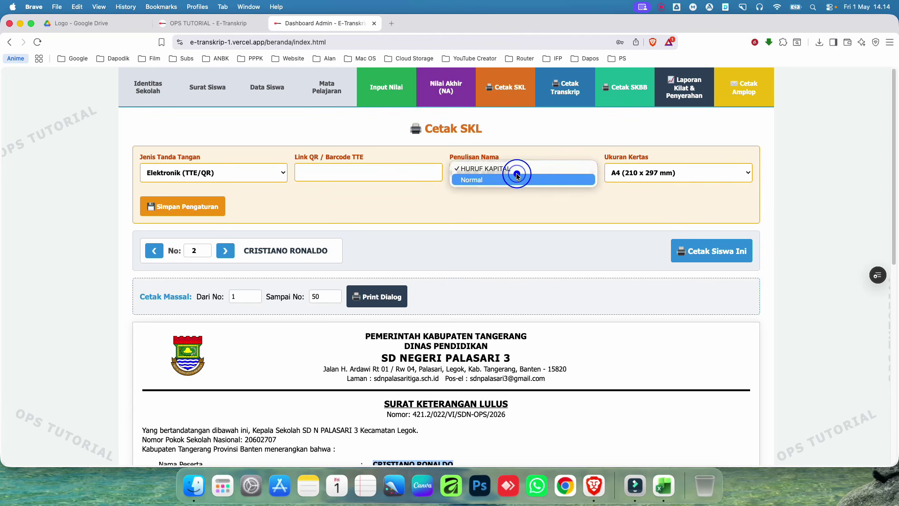
{"action": "left_click", "coordinate": [482, 179]}
{"action": "left_click", "coordinate": [261, 93]}
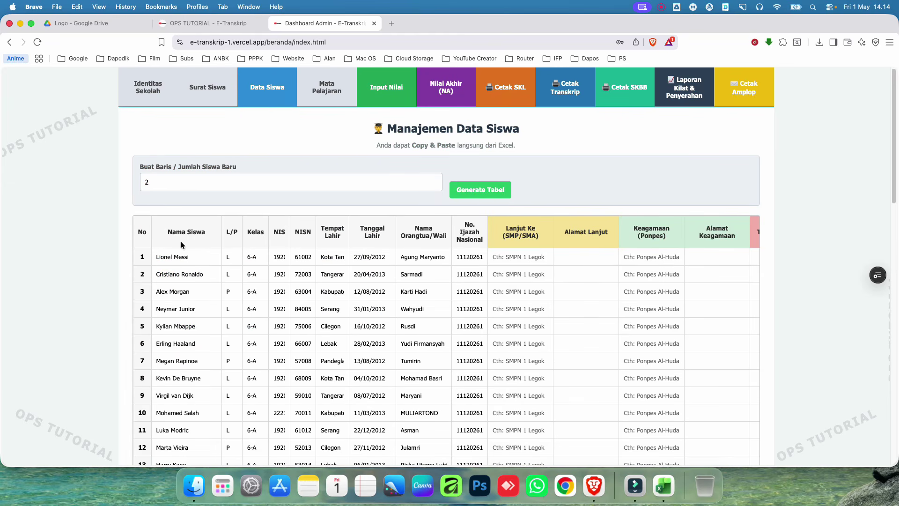
{"action": "left_click", "coordinate": [498, 100]}
Step: Set Penulisan Nama to HURUF KAPITAL so the student's name prints in capitals
{"action": "scroll", "coordinate": [476, 286], "scroll_direction": "down", "scroll_amount": 5}
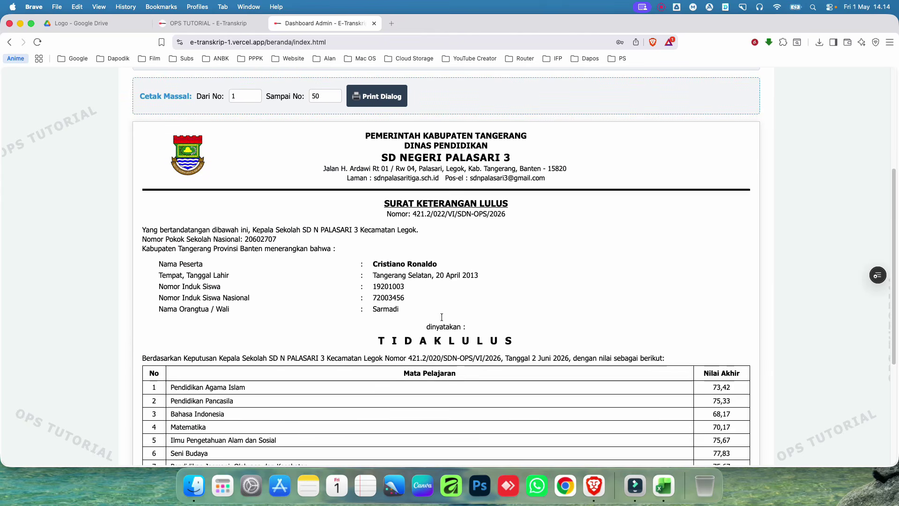
{"action": "triple_click", "coordinate": [378, 265]}
{"action": "scroll", "coordinate": [431, 275], "scroll_direction": "down", "scroll_amount": 2}
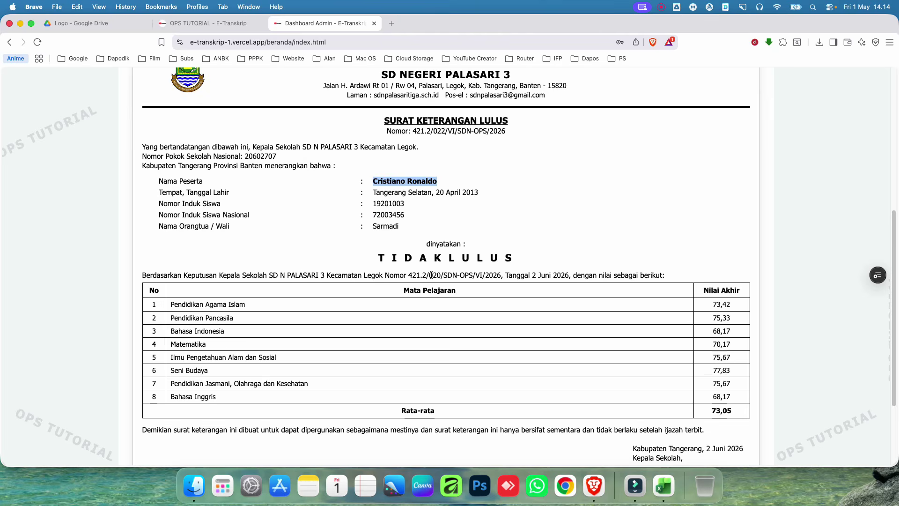
{"action": "scroll", "coordinate": [431, 278], "scroll_direction": "up", "scroll_amount": 4}
{"action": "scroll", "coordinate": [432, 278], "scroll_direction": "down", "scroll_amount": 4}
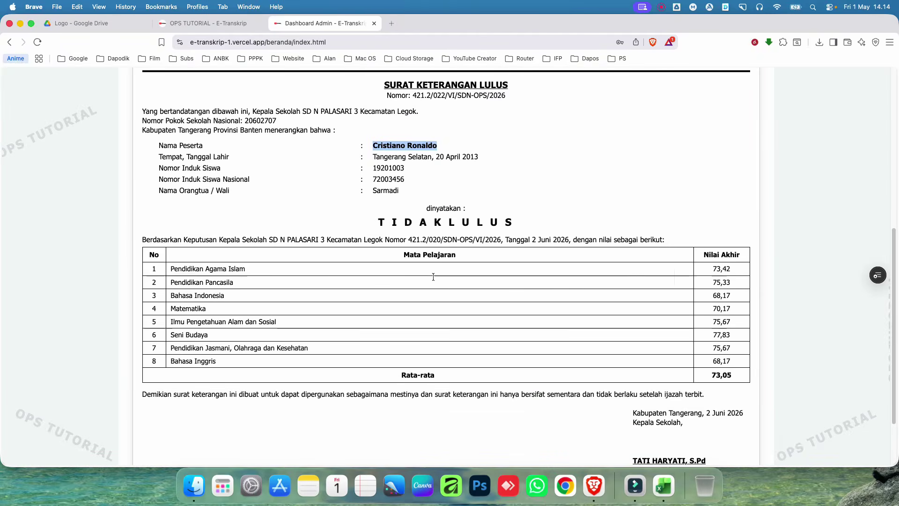
{"action": "scroll", "coordinate": [433, 278], "scroll_direction": "up", "scroll_amount": 7}
{"action": "left_click", "coordinate": [506, 173]}
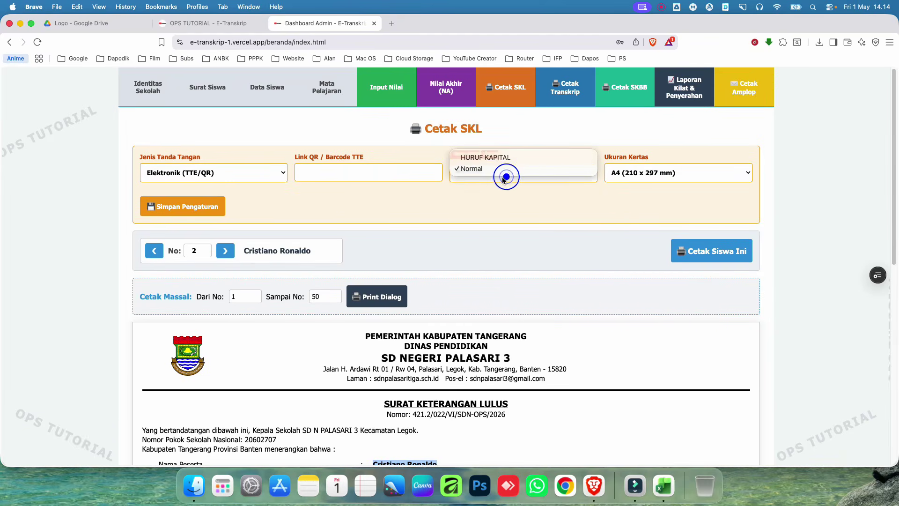
{"action": "left_click", "coordinate": [496, 159]}
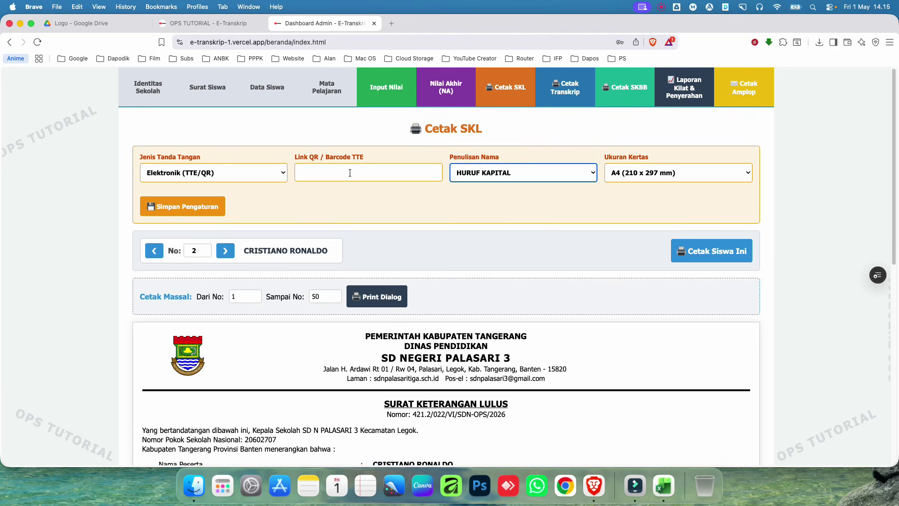
Step: Fill the Link QR / Barcode TTE field with the saved drupal.org image address
{"action": "left_click", "coordinate": [307, 173]}
{"action": "left_click", "coordinate": [407, 196]}
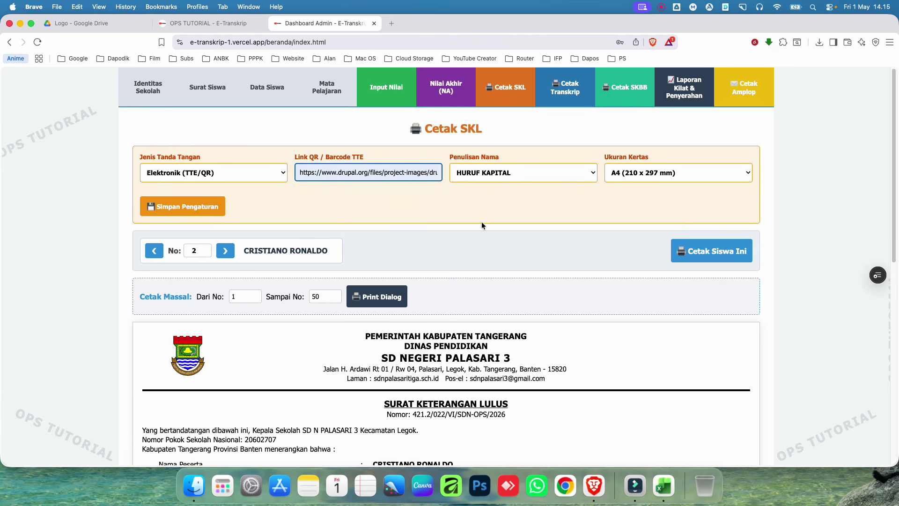
{"action": "scroll", "coordinate": [483, 224], "scroll_direction": "down", "scroll_amount": 10}
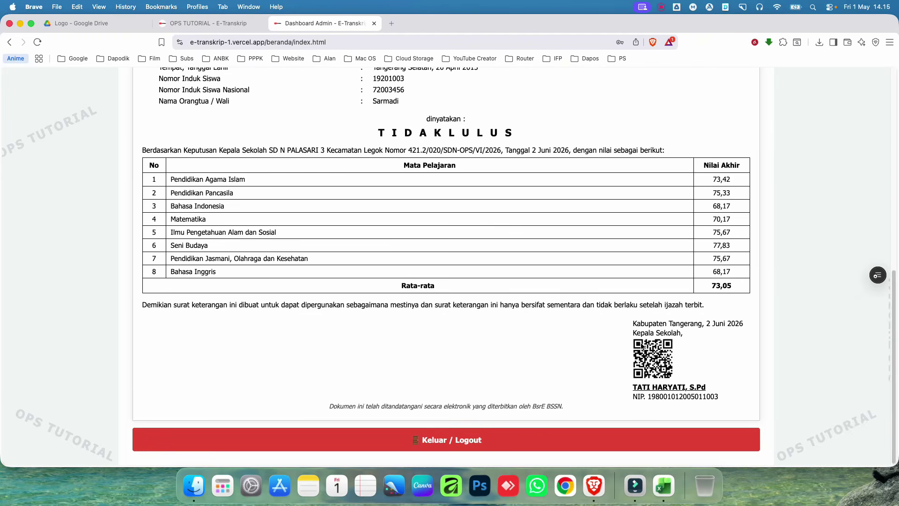
{"action": "scroll", "coordinate": [651, 347], "scroll_direction": "up", "scroll_amount": 4}
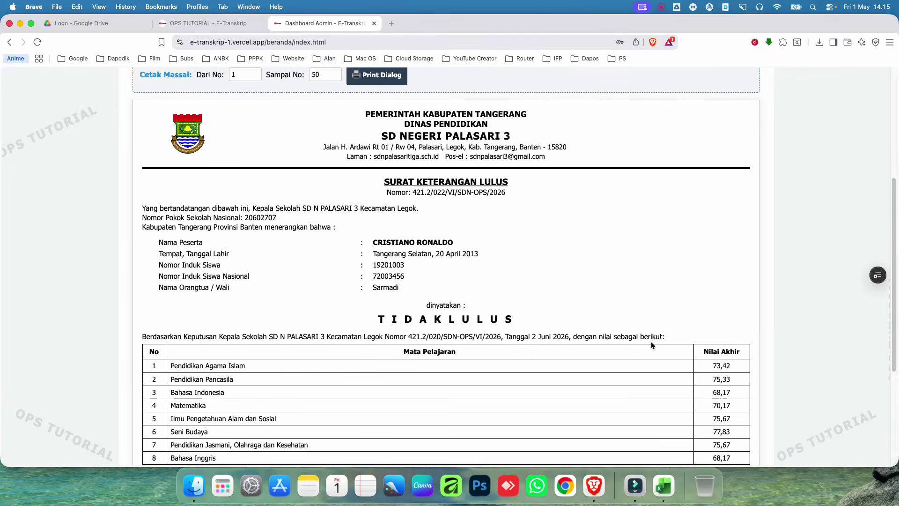
{"action": "scroll", "coordinate": [621, 358], "scroll_direction": "down", "scroll_amount": 4}
{"action": "scroll", "coordinate": [586, 335], "scroll_direction": "up", "scroll_amount": 9}
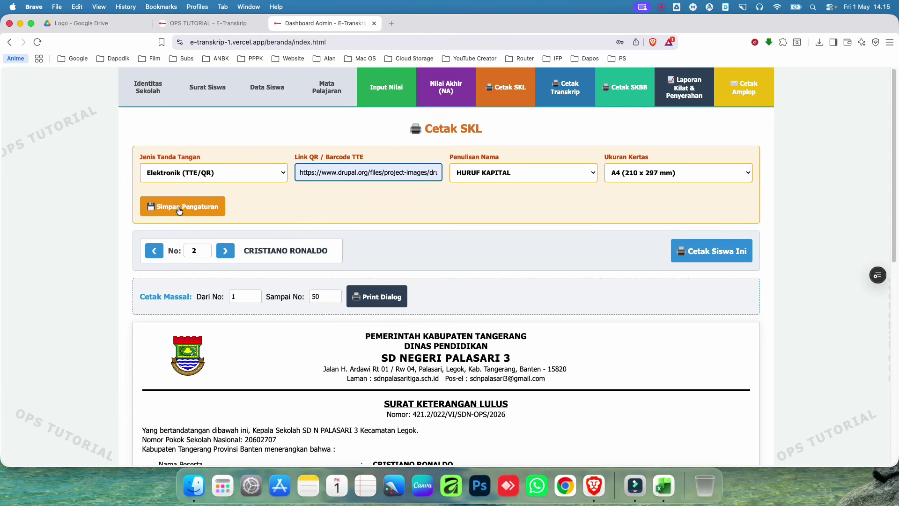
{"action": "left_click", "coordinate": [662, 176]}
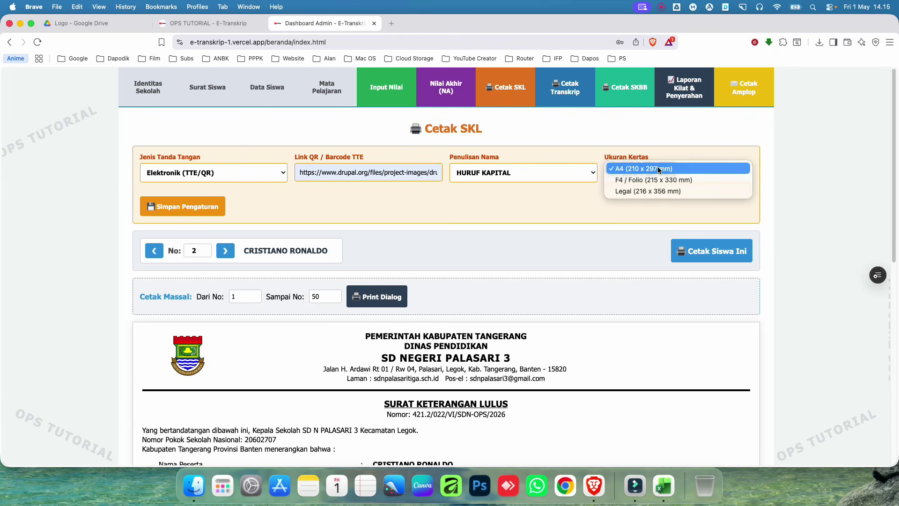
Step: Keep A4 (210 x 297 mm) as the paper size and print this student's letter with Cetak Siswa Ini
{"action": "left_click", "coordinate": [574, 203]}
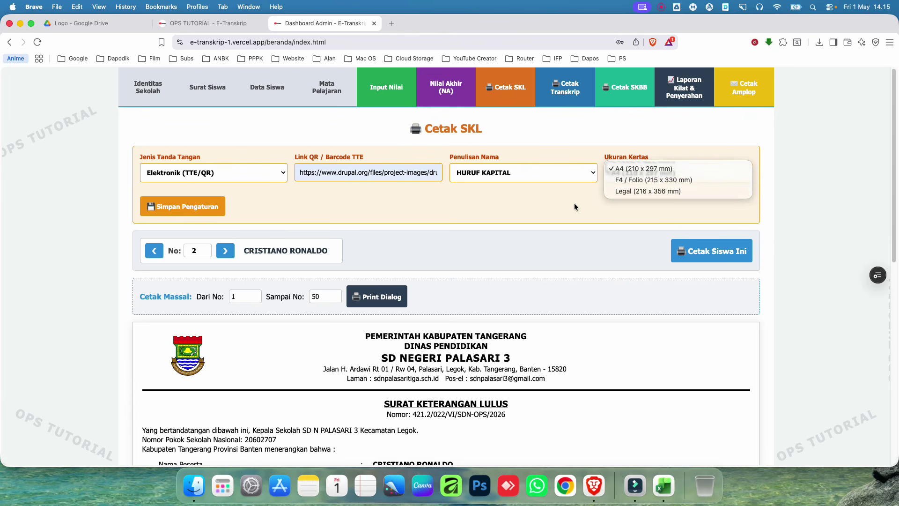
{"action": "scroll", "coordinate": [581, 249], "scroll_direction": "down", "scroll_amount": 10}
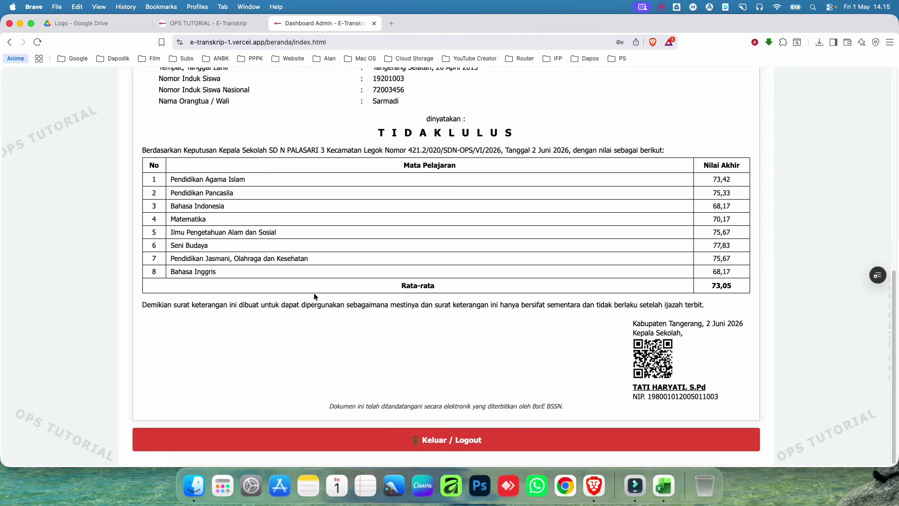
{"action": "scroll", "coordinate": [359, 328], "scroll_direction": "up", "scroll_amount": 10}
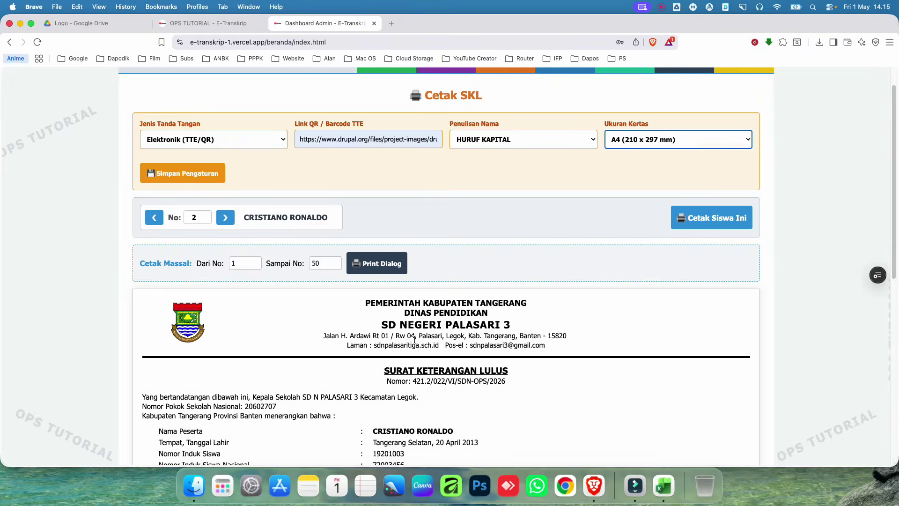
{"action": "left_click", "coordinate": [642, 166]}
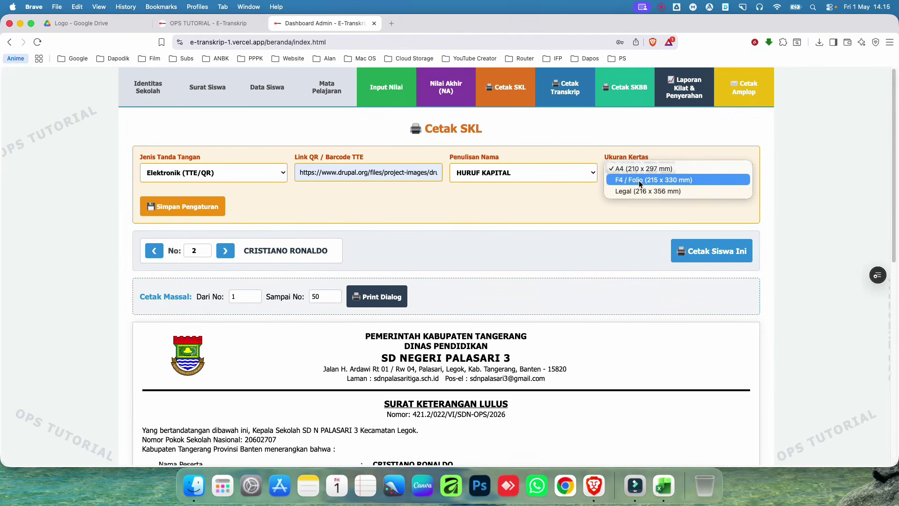
{"action": "left_click", "coordinate": [583, 208]}
{"action": "left_click", "coordinate": [634, 173]}
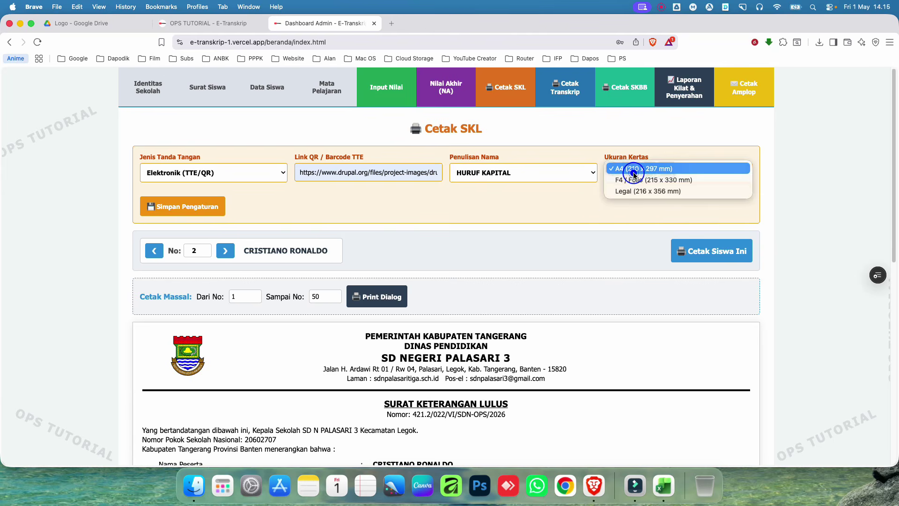
{"action": "left_click", "coordinate": [634, 174]}
{"action": "left_click", "coordinate": [725, 251]}
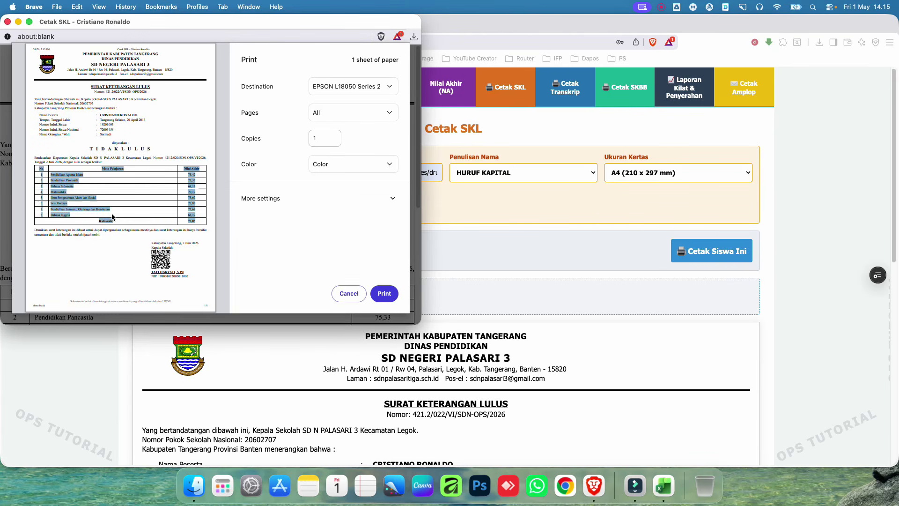
Step: Use Custom print margins with left and right margins of about 0.69 inch
{"action": "left_click", "coordinate": [102, 214]}
{"action": "left_click", "coordinate": [341, 201]}
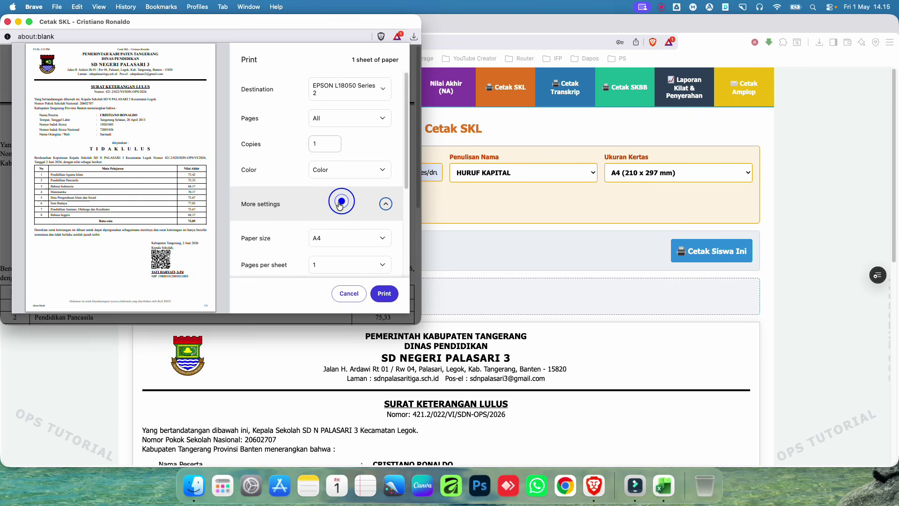
{"action": "scroll", "coordinate": [355, 230], "scroll_direction": "down", "scroll_amount": 5}
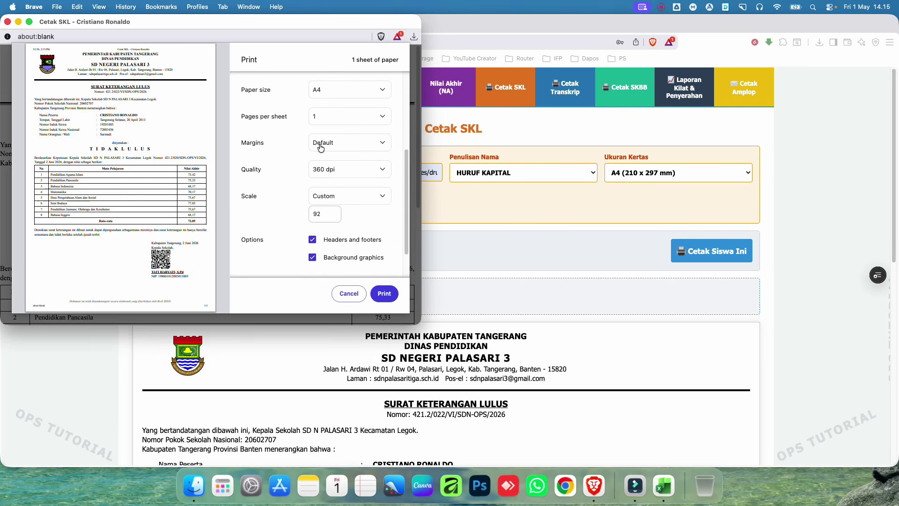
{"action": "left_click", "coordinate": [342, 148]}
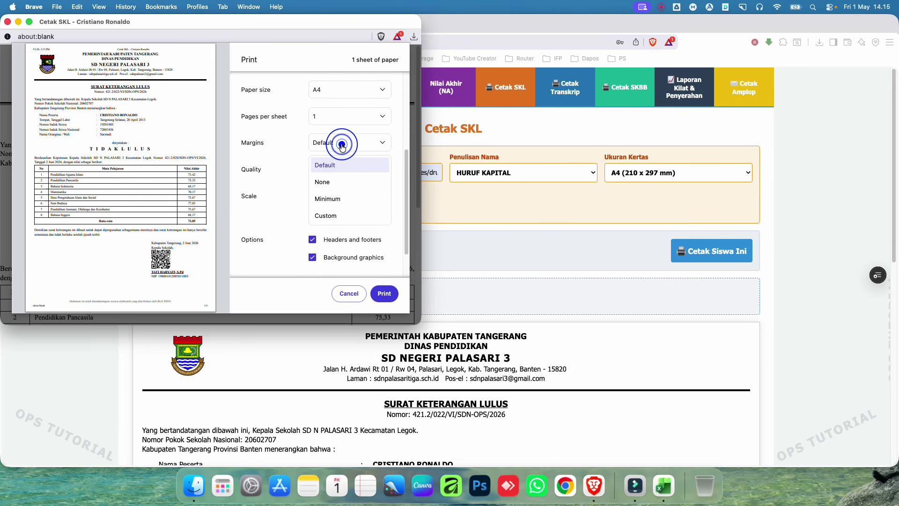
{"action": "left_click", "coordinate": [347, 218]}
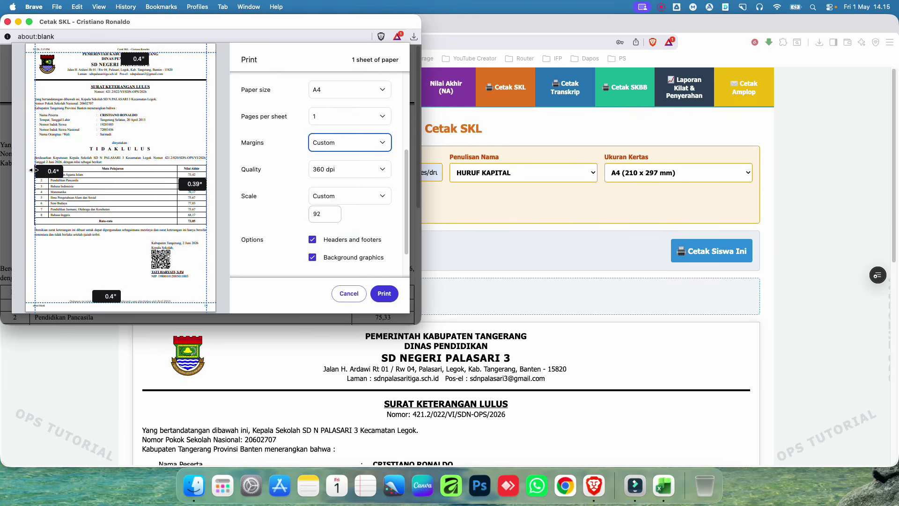
{"action": "left_click_drag", "start_coordinate": [31, 170], "coordinate": [41, 171]}
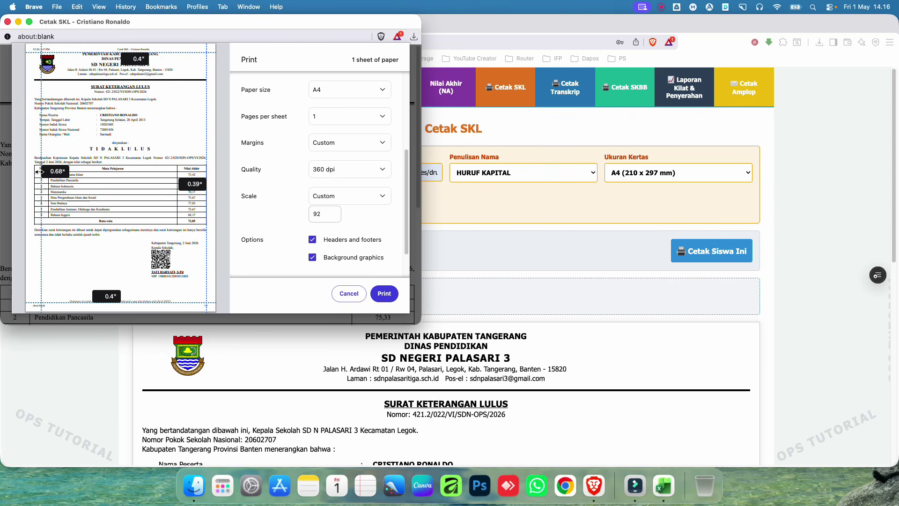
{"action": "left_click_drag", "start_coordinate": [41, 172], "coordinate": [42, 171]}
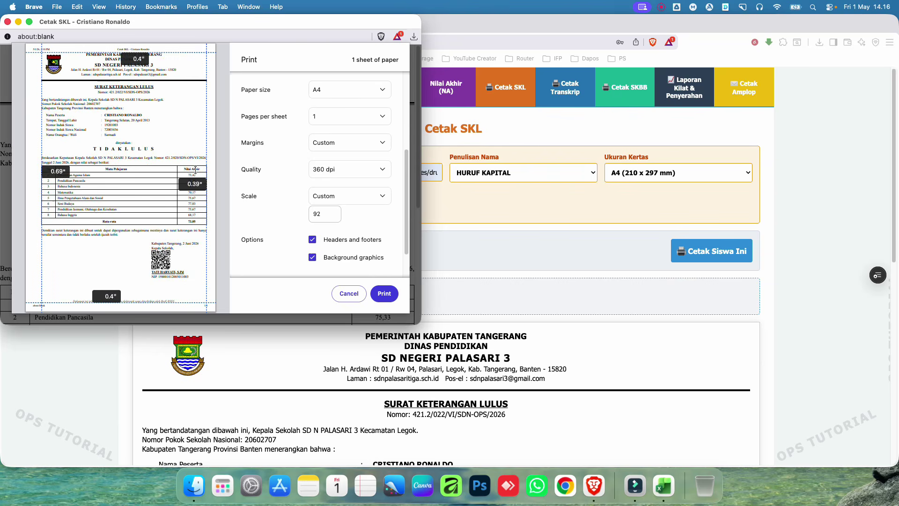
{"action": "left_click_drag", "start_coordinate": [206, 165], "coordinate": [201, 173]}
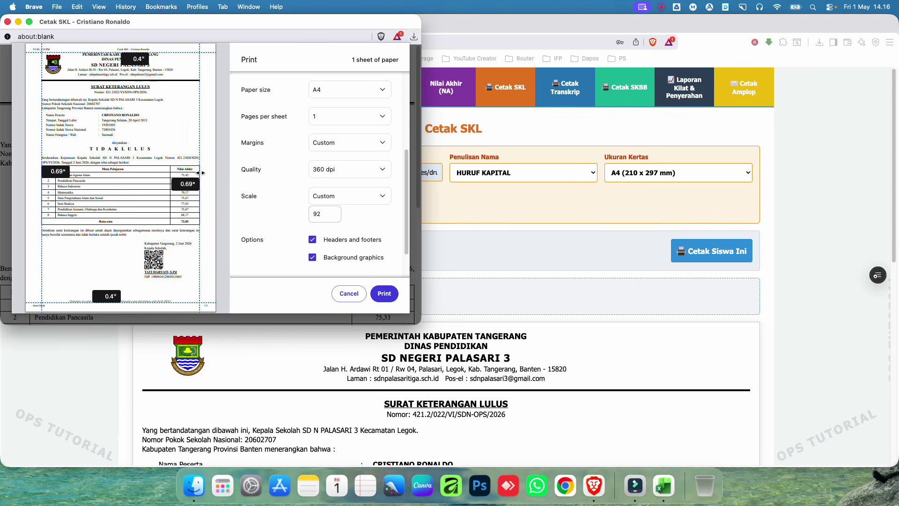
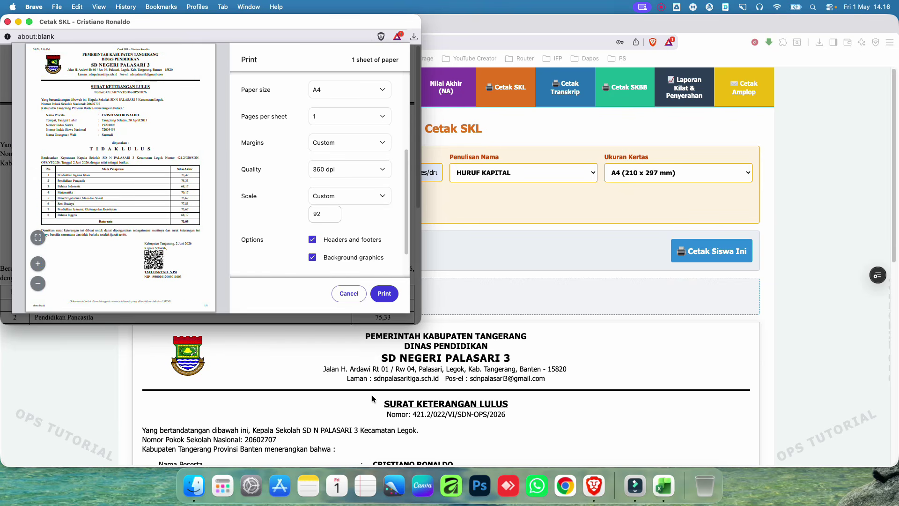
Step: Close the preview, switch Ukuran Kertas to F4 / Folio (215 x 330 mm), and check the SKL print preview
{"action": "left_click", "coordinate": [36, 237]}
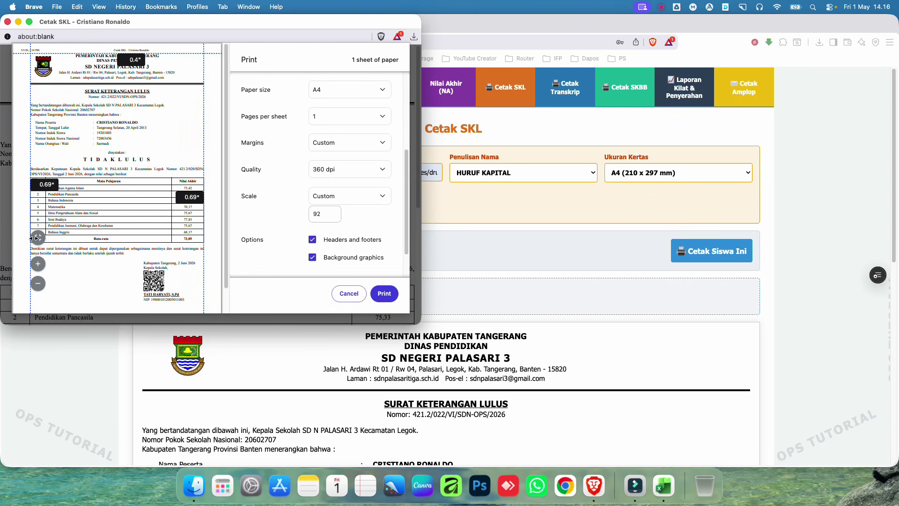
{"action": "left_click", "coordinate": [37, 238]}
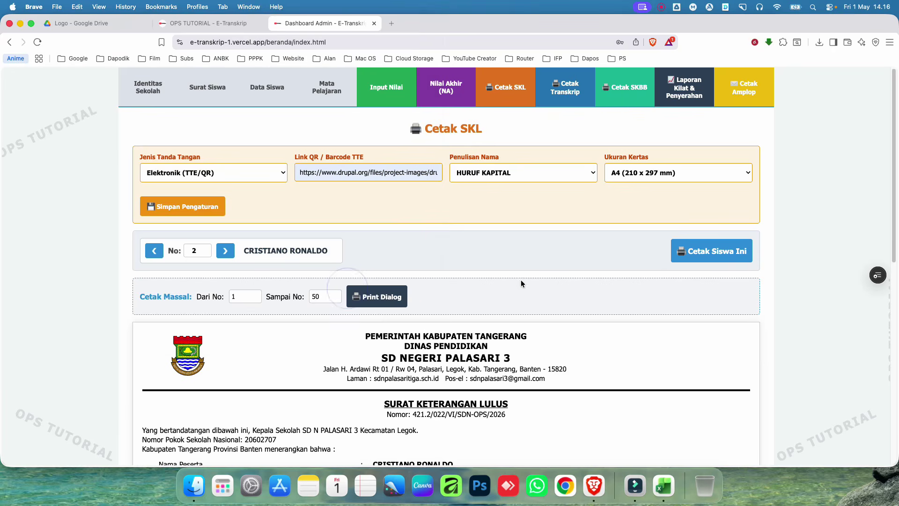
{"action": "left_click", "coordinate": [676, 171]}
{"action": "left_click", "coordinate": [673, 177]}
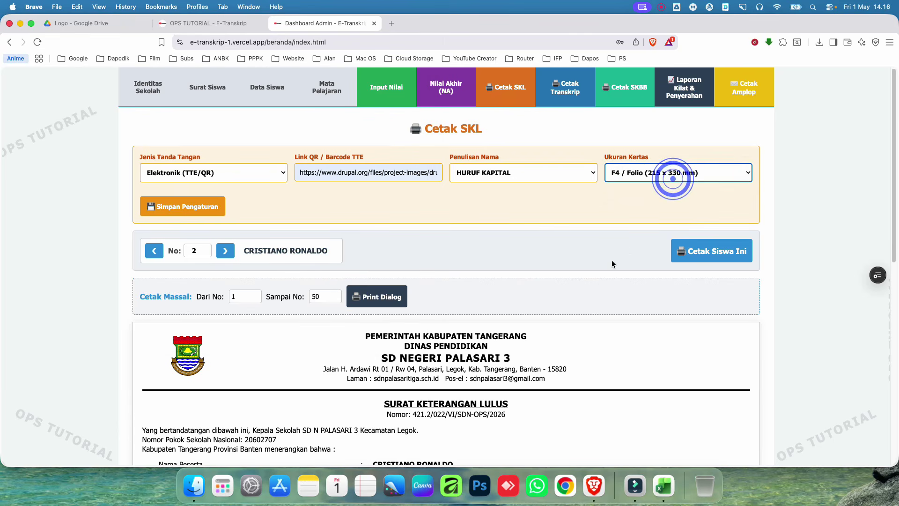
{"action": "left_click", "coordinate": [719, 252]}
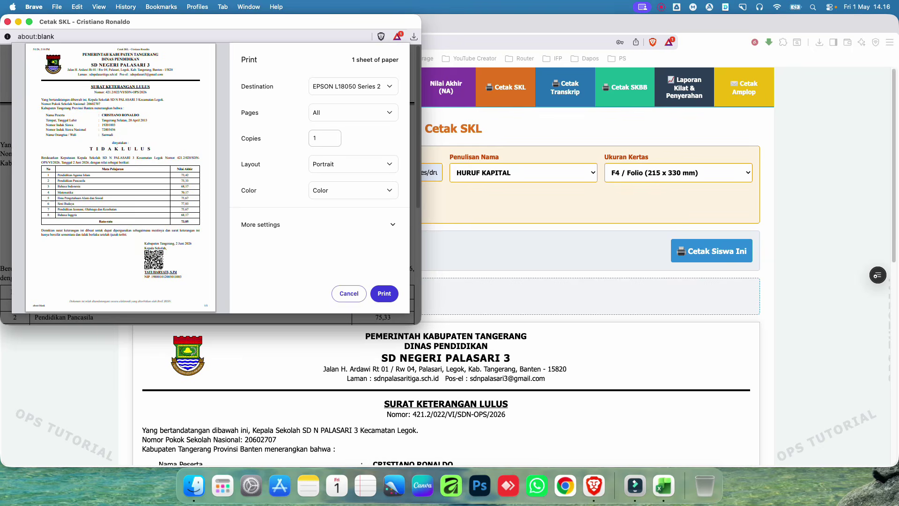
{"action": "left_click", "coordinate": [351, 302]}
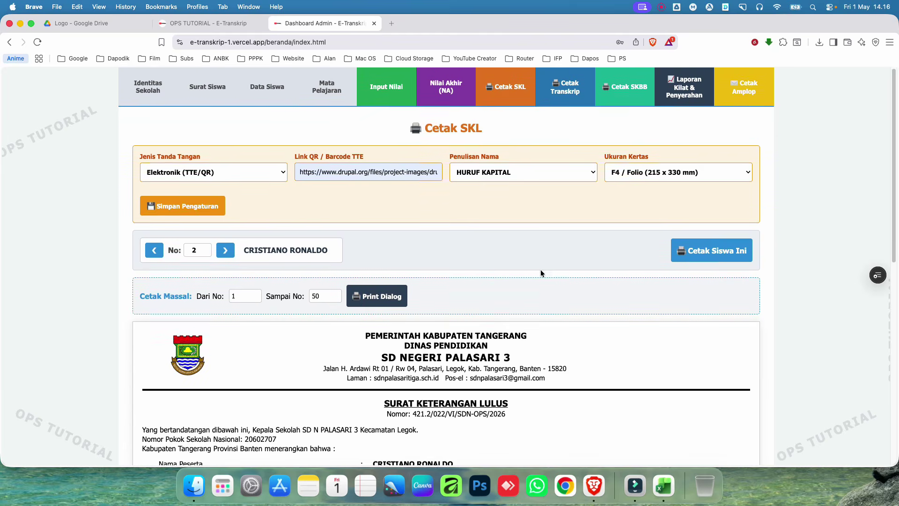
{"action": "left_click", "coordinate": [569, 92]}
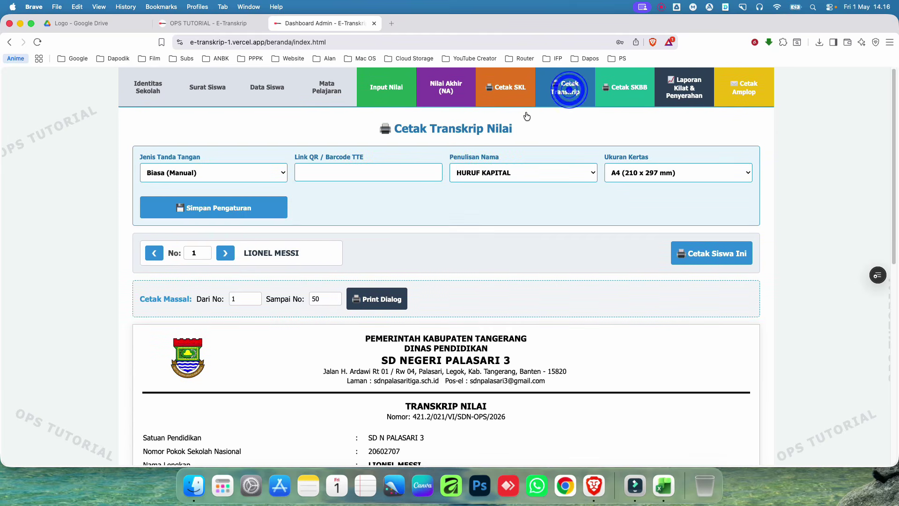
{"action": "scroll", "coordinate": [388, 248], "scroll_direction": "down", "scroll_amount": 10}
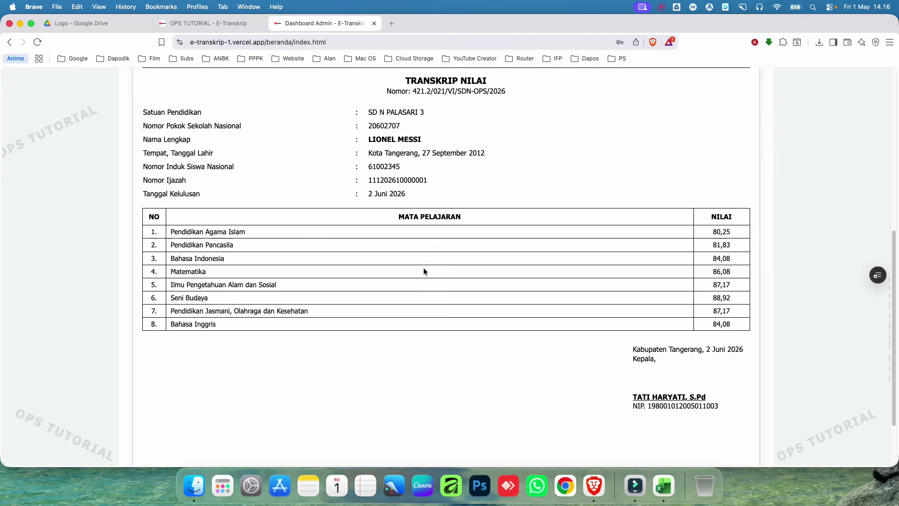
{"action": "scroll", "coordinate": [423, 267], "scroll_direction": "up", "scroll_amount": 3}
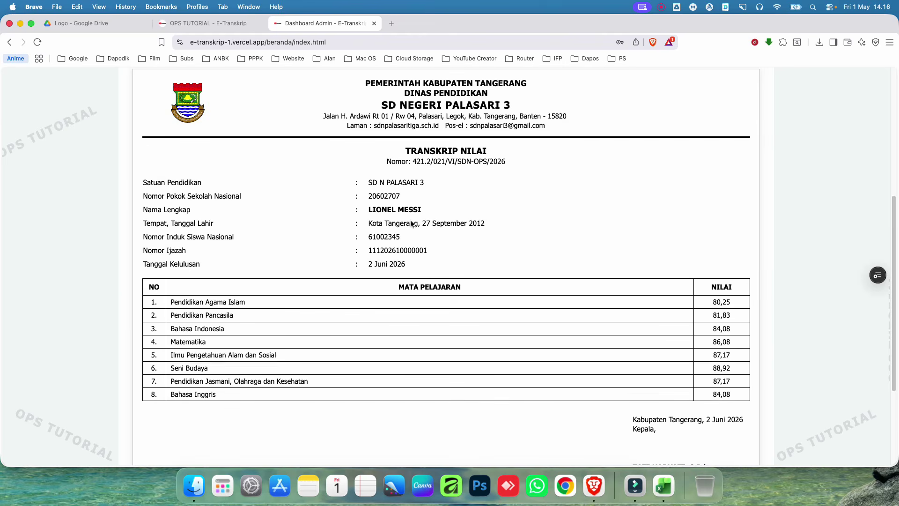
{"action": "left_click", "coordinate": [473, 161]}
{"action": "left_click", "coordinate": [510, 206]}
{"action": "left_click_drag", "start_coordinate": [409, 152], "coordinate": [513, 184]}
{"action": "left_click", "coordinate": [513, 189]}
{"action": "scroll", "coordinate": [417, 317], "scroll_direction": "down", "scroll_amount": 6}
{"action": "scroll", "coordinate": [411, 318], "scroll_direction": "up", "scroll_amount": 13}
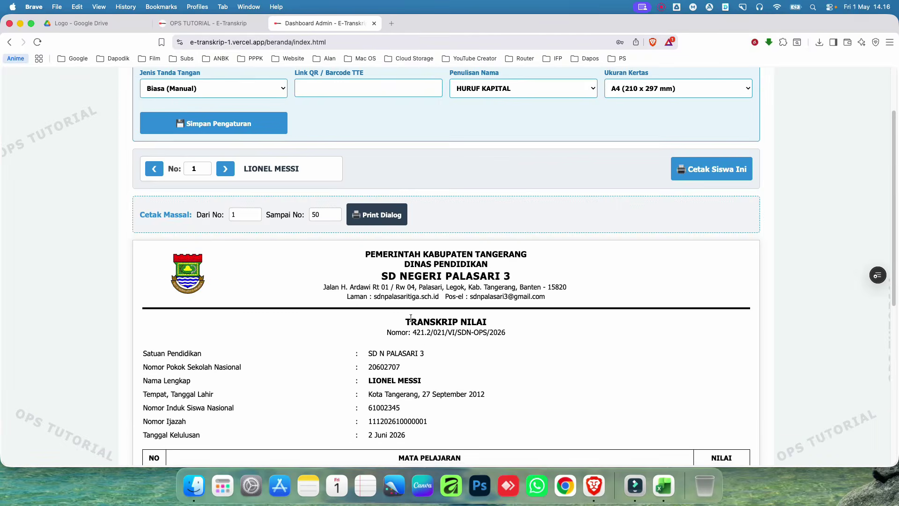
{"action": "scroll", "coordinate": [411, 319], "scroll_direction": "down", "scroll_amount": 6}
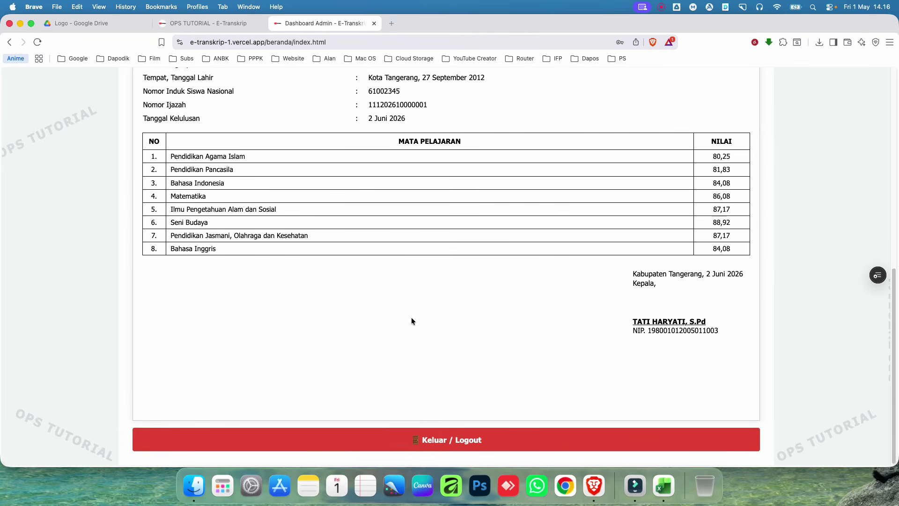
{"action": "scroll", "coordinate": [411, 319], "scroll_direction": "up", "scroll_amount": 8}
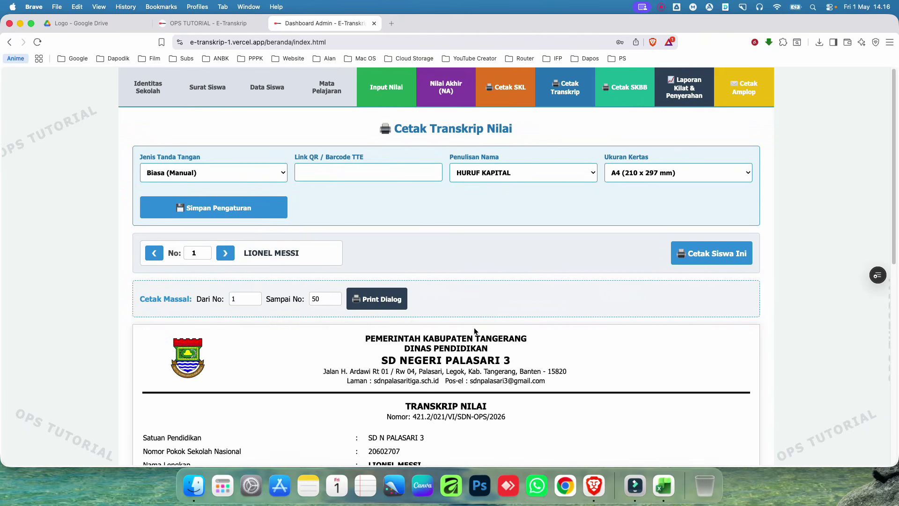
{"action": "scroll", "coordinate": [475, 331], "scroll_direction": "down", "scroll_amount": 5}
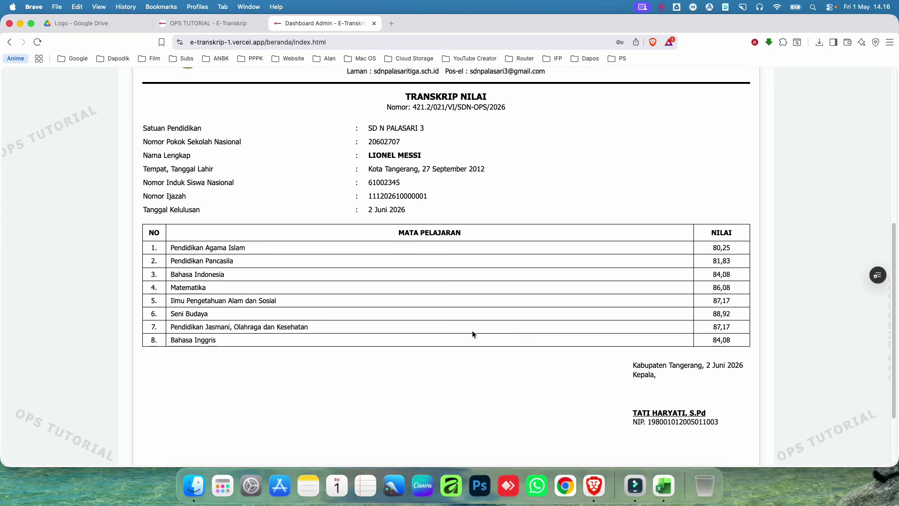
{"action": "scroll", "coordinate": [471, 330], "scroll_direction": "down", "scroll_amount": 2}
{"action": "scroll", "coordinate": [471, 329], "scroll_direction": "up", "scroll_amount": 4}
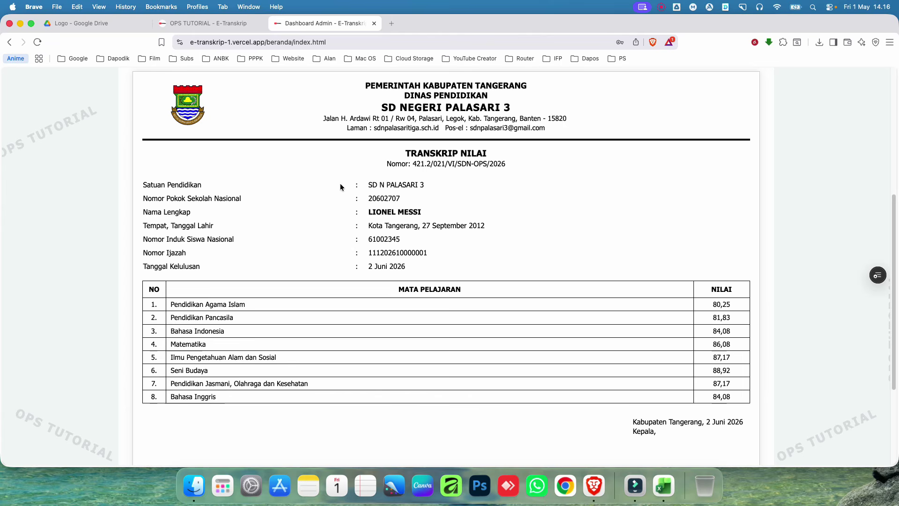
{"action": "scroll", "coordinate": [349, 210], "scroll_direction": "down", "scroll_amount": 1}
{"action": "scroll", "coordinate": [352, 212], "scroll_direction": "down", "scroll_amount": 5}
{"action": "scroll", "coordinate": [353, 213], "scroll_direction": "up", "scroll_amount": 16}
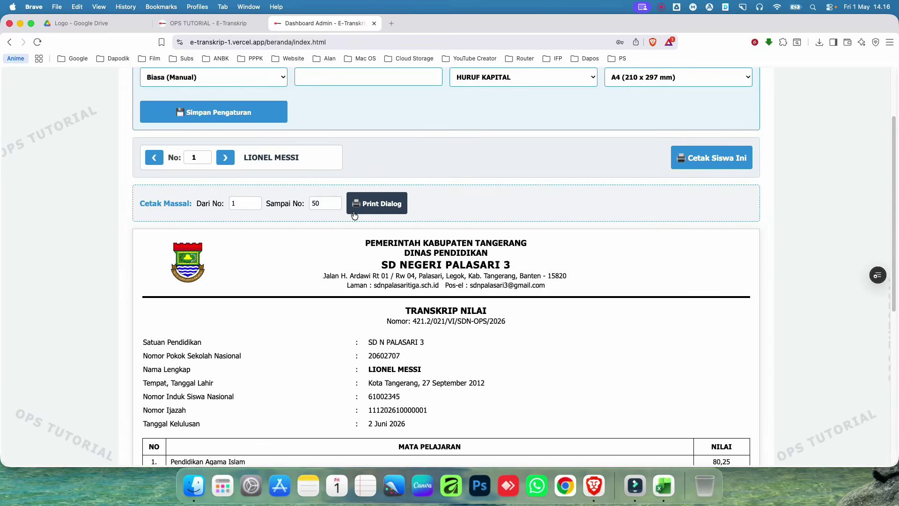
Step: Set Jenis Tanda Tangan to Elektronik (TTE/QR)
{"action": "left_click", "coordinate": [264, 172]}
{"action": "left_click", "coordinate": [257, 179]}
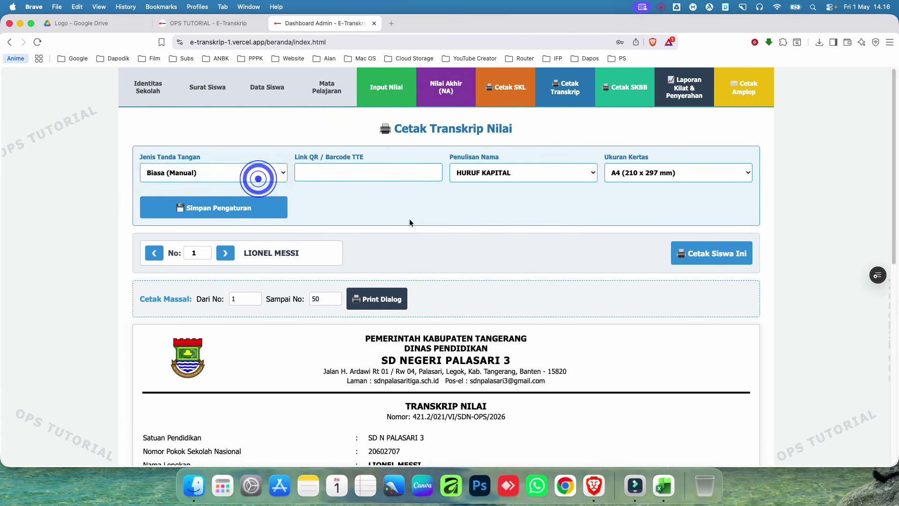
{"action": "scroll", "coordinate": [410, 220], "scroll_direction": "down", "scroll_amount": 10}
{"action": "left_click_drag", "start_coordinate": [321, 405], "coordinate": [595, 406]}
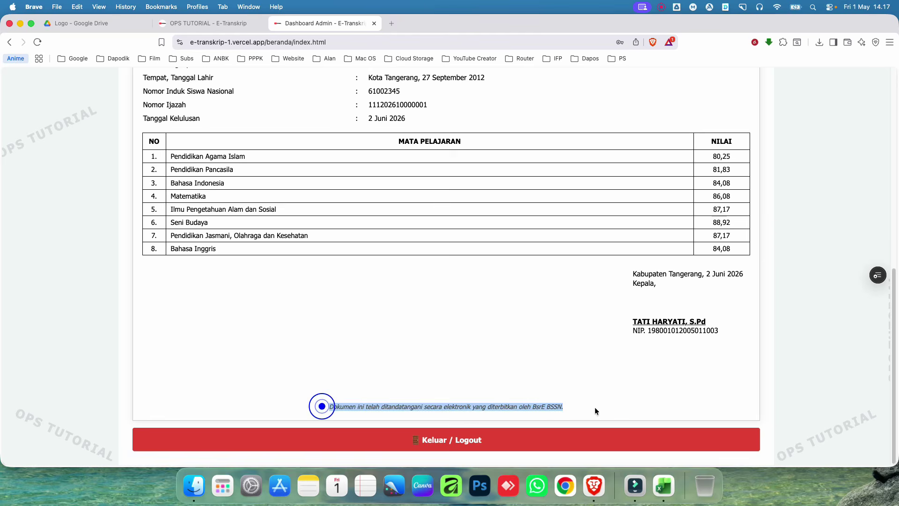
{"action": "scroll", "coordinate": [501, 341], "scroll_direction": "up", "scroll_amount": 15}
{"action": "scroll", "coordinate": [501, 344], "scroll_direction": "up", "scroll_amount": 1}
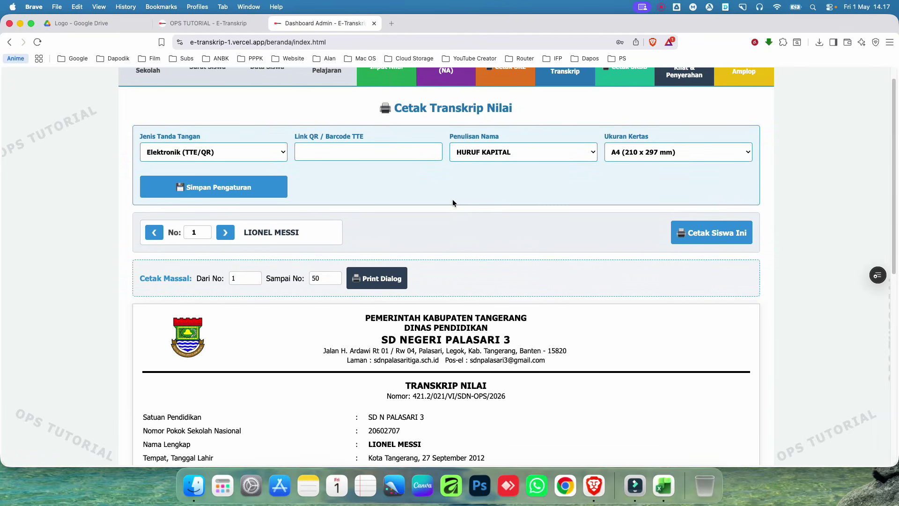
Step: Paste the copied drupal.org image link into the Link QR / Barcode TTE field
{"action": "left_click", "coordinate": [337, 151]}
{"action": "key", "text": "super+v"}
{"action": "scroll", "coordinate": [361, 170], "scroll_direction": "down", "scroll_amount": 6}
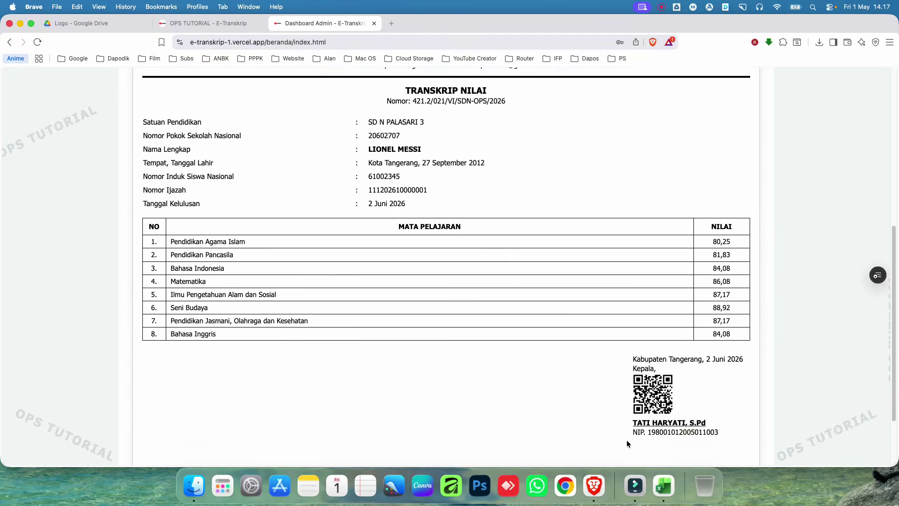
{"action": "scroll", "coordinate": [538, 378], "scroll_direction": "up", "scroll_amount": 10}
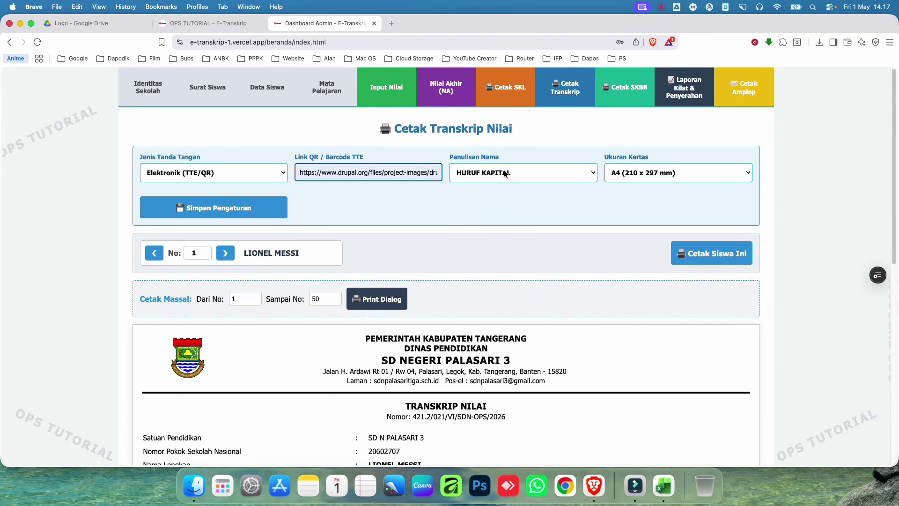
{"action": "left_click", "coordinate": [523, 252]}
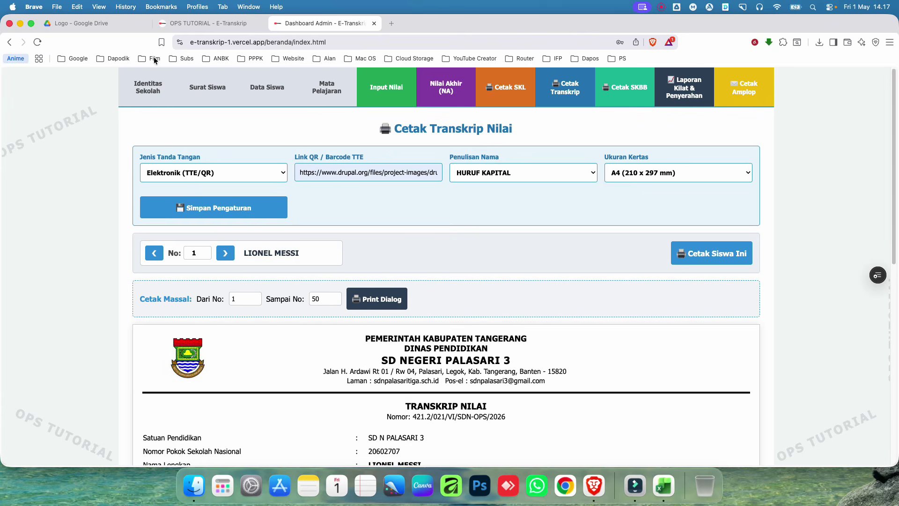
Step: Look over the Identitas Sekolah settings panel
{"action": "left_click", "coordinate": [148, 88]}
{"action": "scroll", "coordinate": [239, 270], "scroll_direction": "down", "scroll_amount": 4}
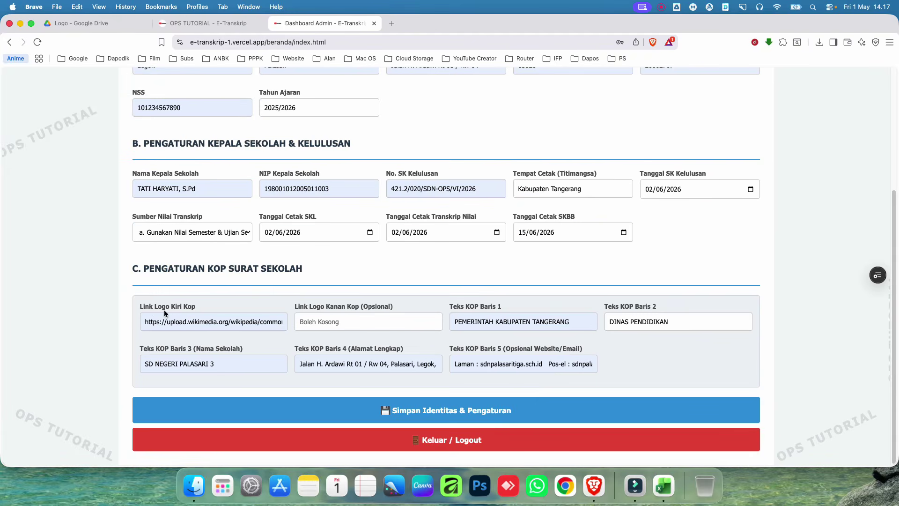
{"action": "scroll", "coordinate": [176, 308], "scroll_direction": "up", "scroll_amount": 5}
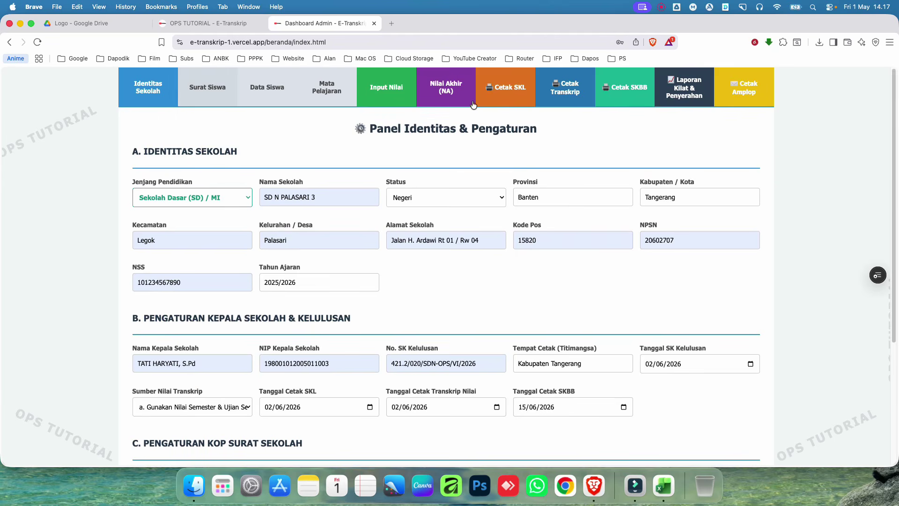
Step: View the Cetak SKL and Cetak SKBB pages, then preview the detailed Laporan Kilat report
{"action": "left_click", "coordinate": [503, 93]}
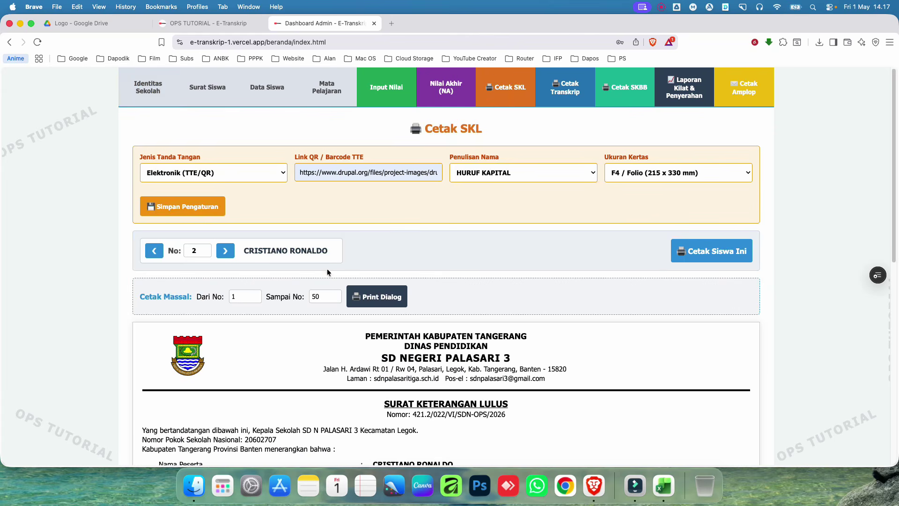
{"action": "left_click", "coordinate": [649, 89]}
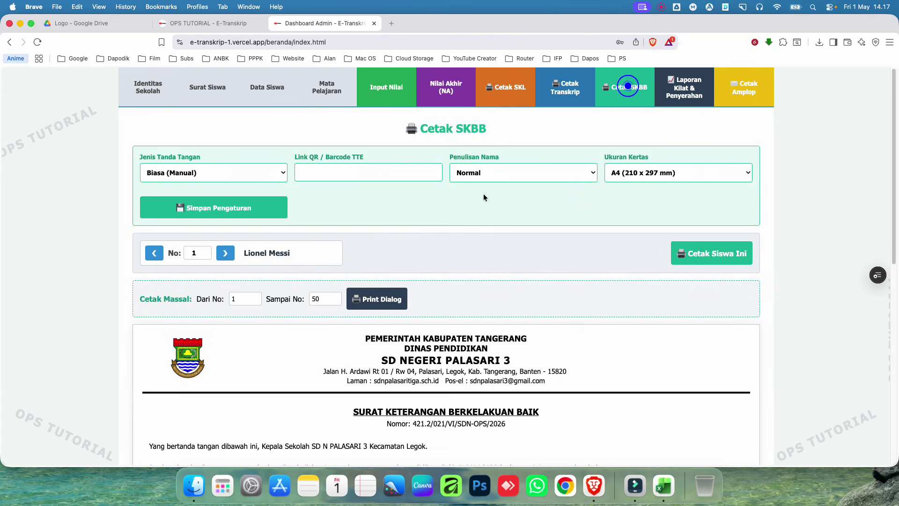
{"action": "left_click", "coordinate": [686, 92]}
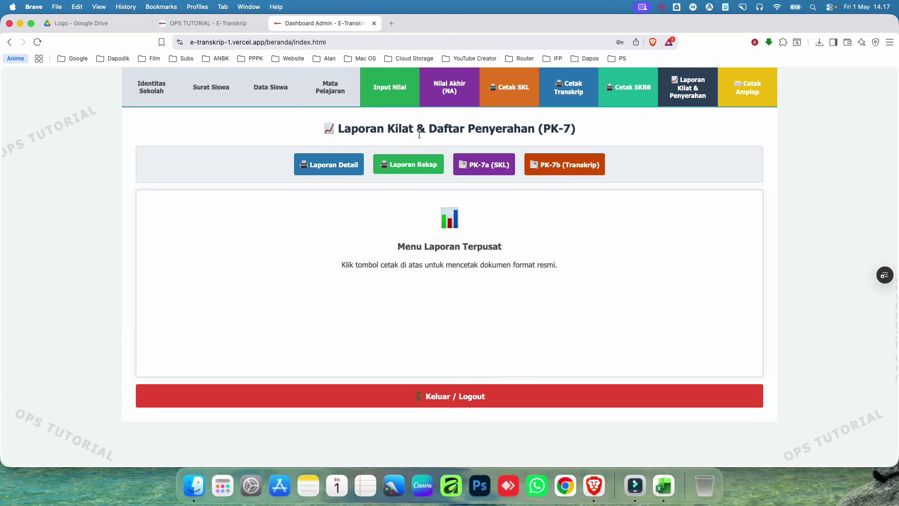
{"action": "left_click", "coordinate": [323, 166]}
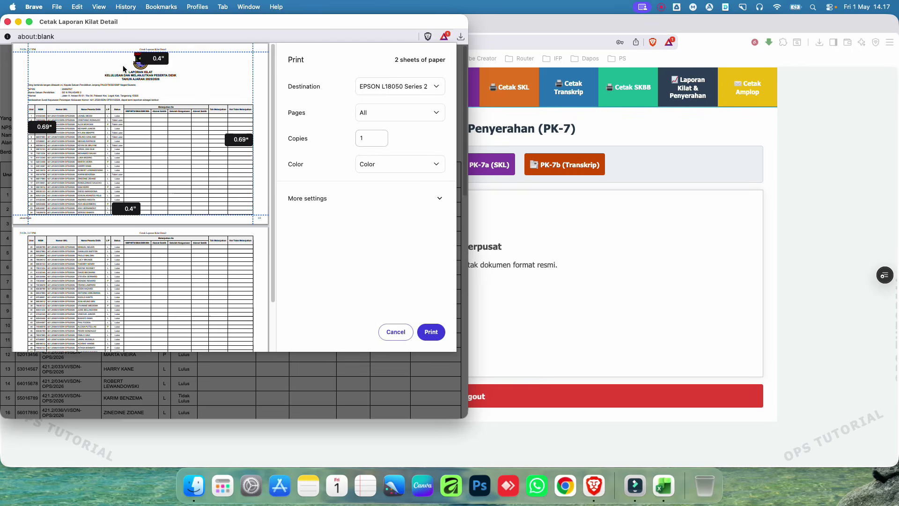
Step: Set the detailed report's print margins to Default, then cancel printing it
{"action": "left_click", "coordinate": [385, 203]}
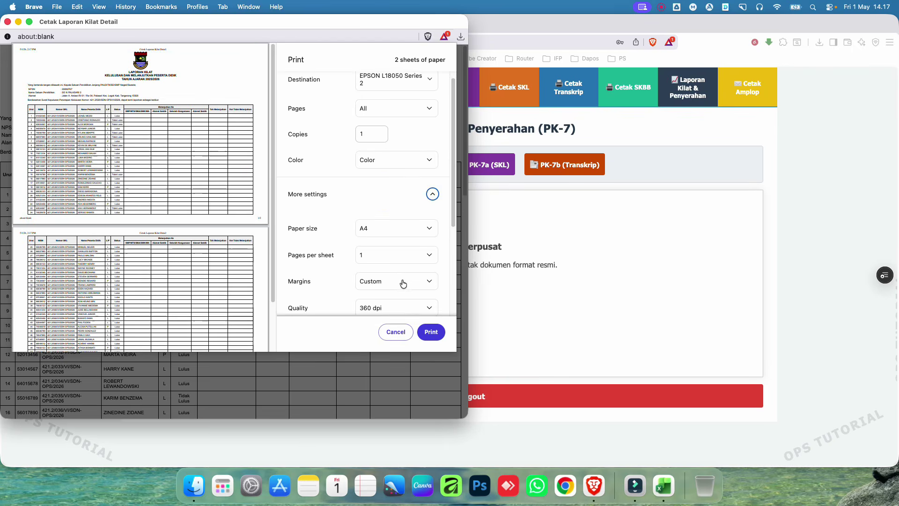
{"action": "left_click", "coordinate": [402, 276]}
{"action": "left_click", "coordinate": [377, 204]}
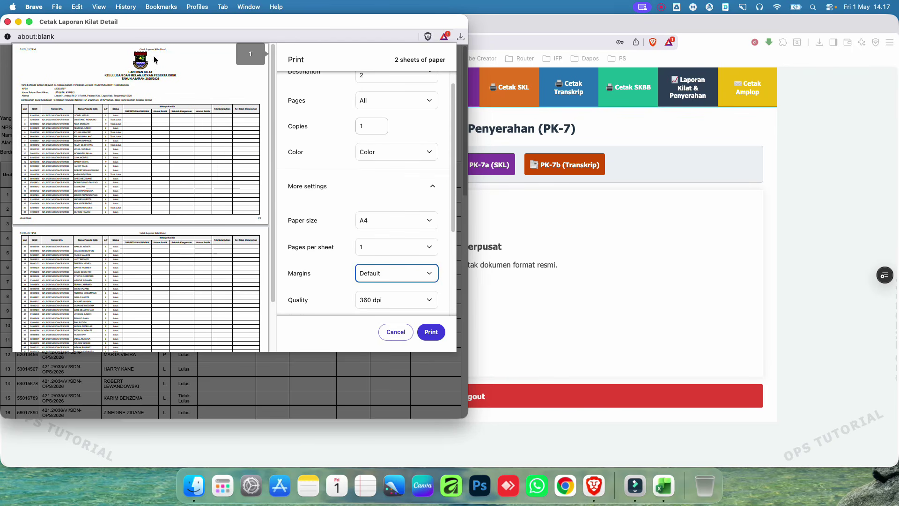
{"action": "left_click", "coordinate": [396, 333]}
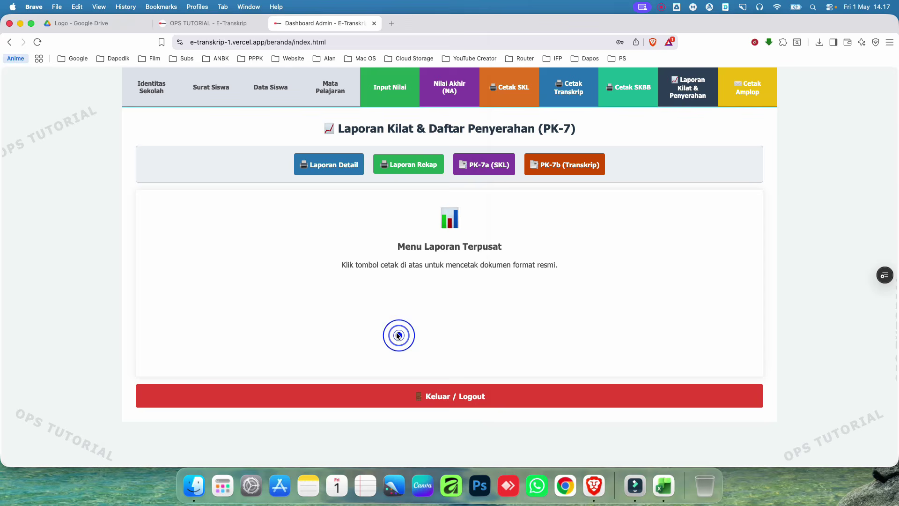
Step: Preview the Laporan Rekap summary and the PK-7a list, cancelling the PK-7a print
{"action": "left_click", "coordinate": [421, 168]}
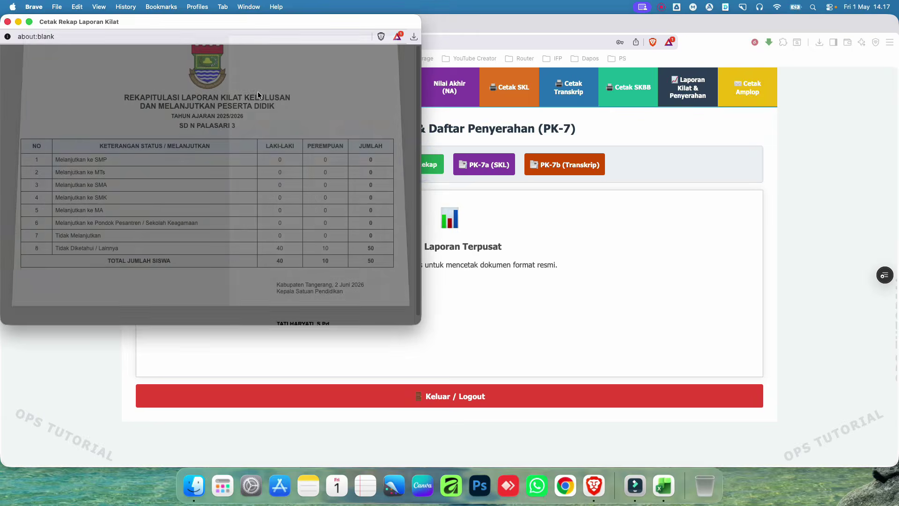
{"action": "left_click", "coordinate": [384, 294]}
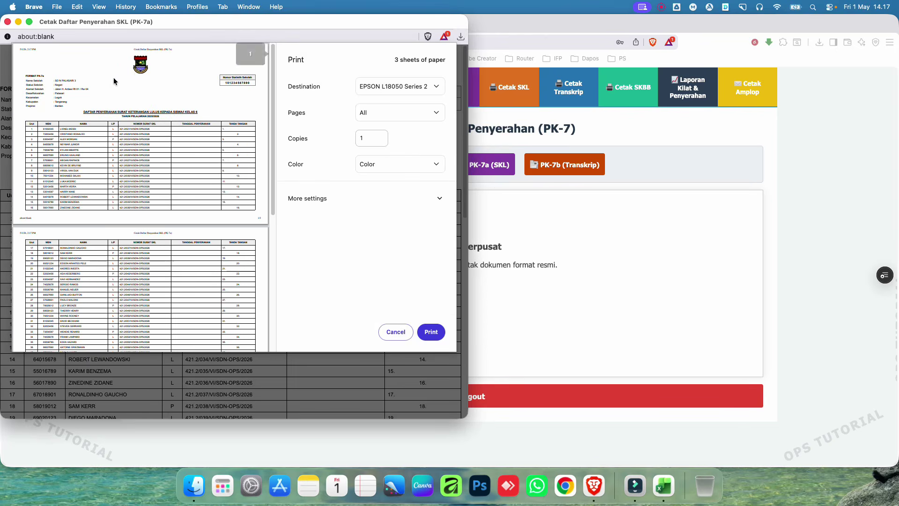
{"action": "left_click", "coordinate": [388, 332]}
Step: Preview the PK-7b (Transkrip) handover list, cancel it, and return to Identitas Sekolah
{"action": "left_click", "coordinate": [567, 164]}
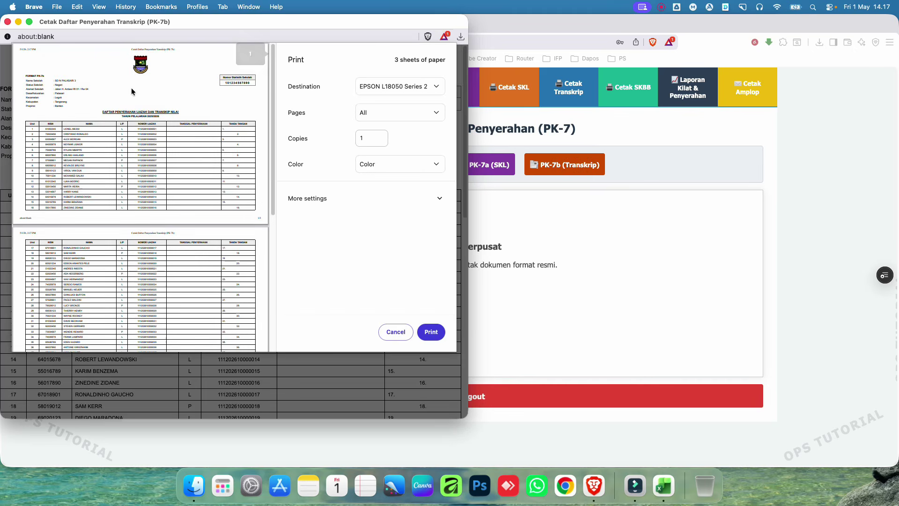
{"action": "left_click", "coordinate": [388, 332]}
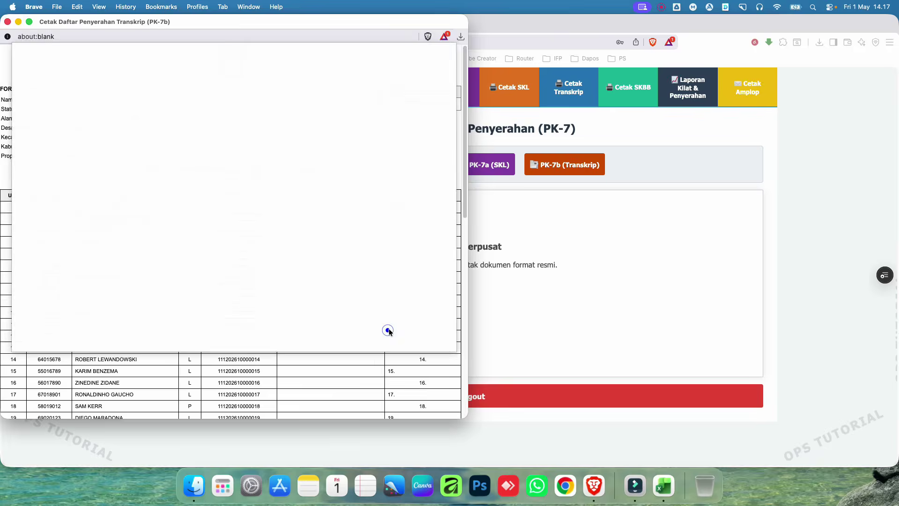
{"action": "left_click", "coordinate": [659, 246]}
{"action": "left_click", "coordinate": [151, 87]}
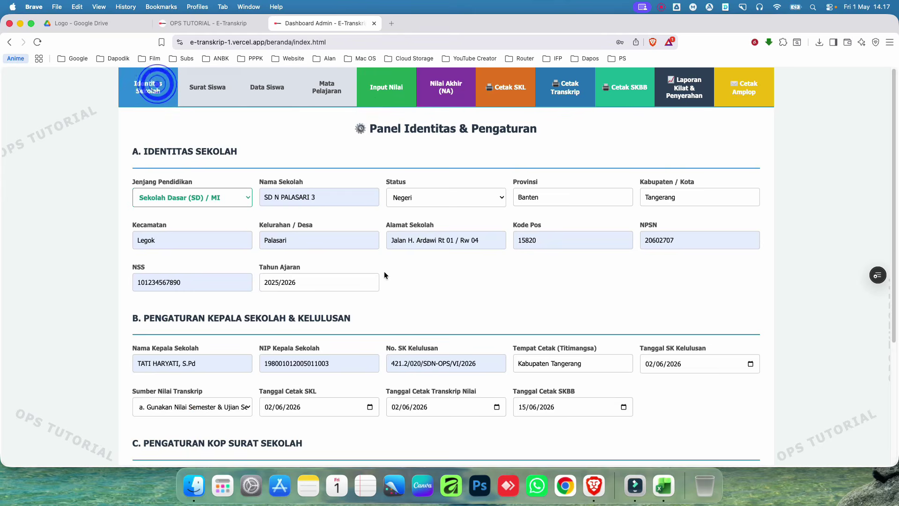
Step: Locate the Link Logo Kiri Kop field, glancing at the Cetak SKL page before returning
{"action": "scroll", "coordinate": [384, 271], "scroll_direction": "down", "scroll_amount": 6}
{"action": "left_click", "coordinate": [238, 323]}
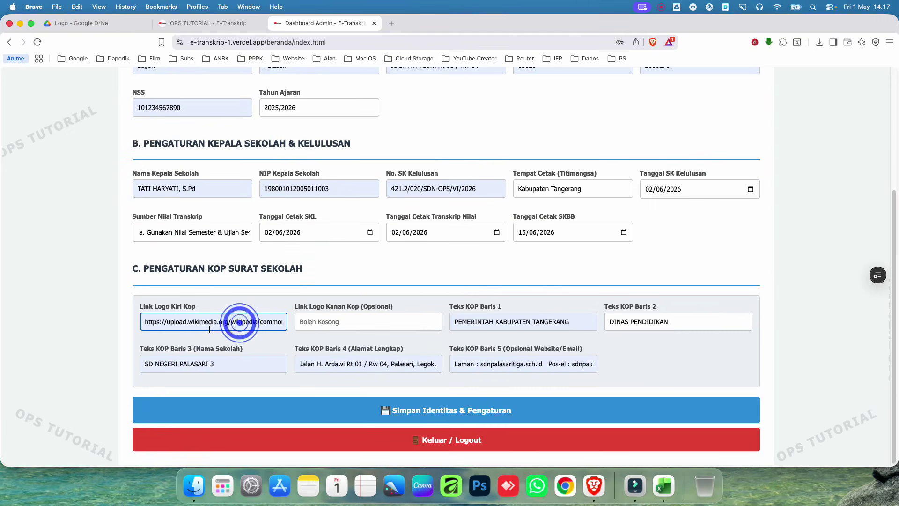
{"action": "scroll", "coordinate": [304, 287], "scroll_direction": "up", "scroll_amount": 4}
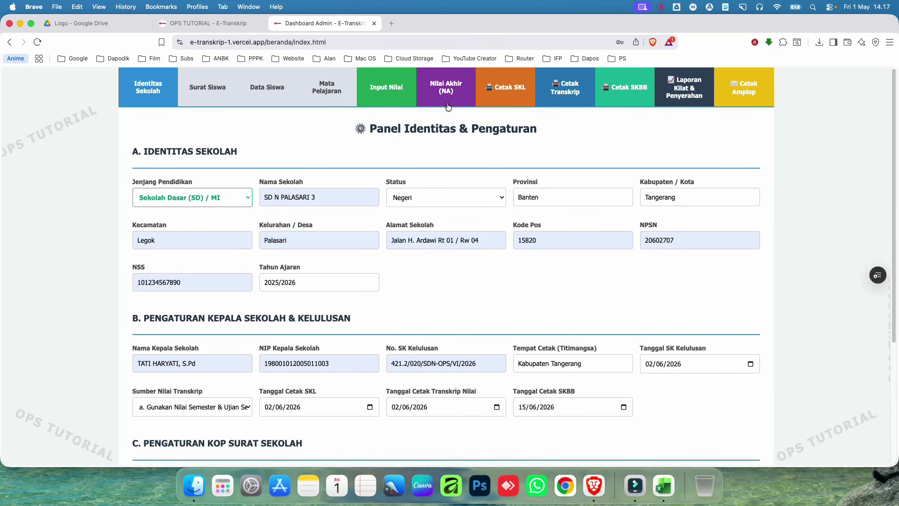
{"action": "left_click", "coordinate": [495, 90]}
{"action": "scroll", "coordinate": [281, 201], "scroll_direction": "down", "scroll_amount": 5}
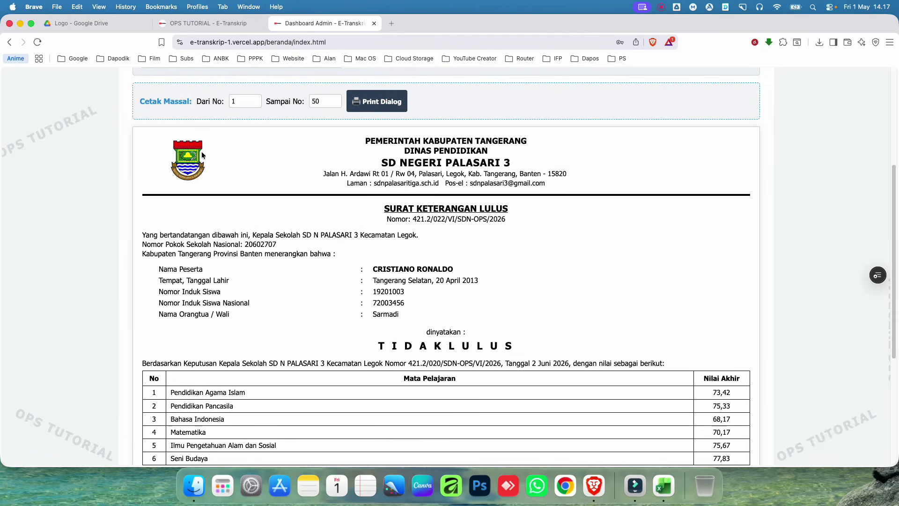
{"action": "scroll", "coordinate": [346, 195], "scroll_direction": "up", "scroll_amount": 5}
{"action": "left_click", "coordinate": [141, 84]}
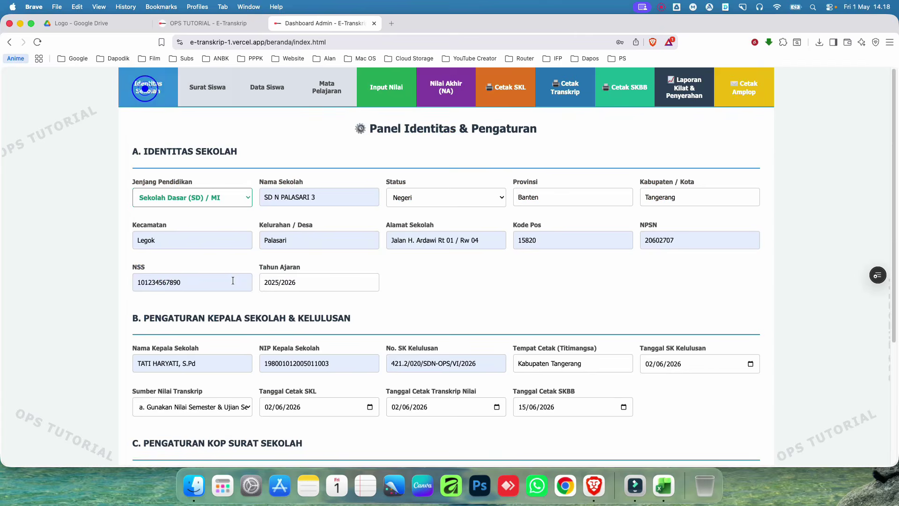
Step: Select and delete the old URL in Link Logo Kiri Kop
{"action": "scroll", "coordinate": [237, 291], "scroll_direction": "down", "scroll_amount": 4}
{"action": "left_click", "coordinate": [238, 317]}
{"action": "left_click", "coordinate": [249, 320]}
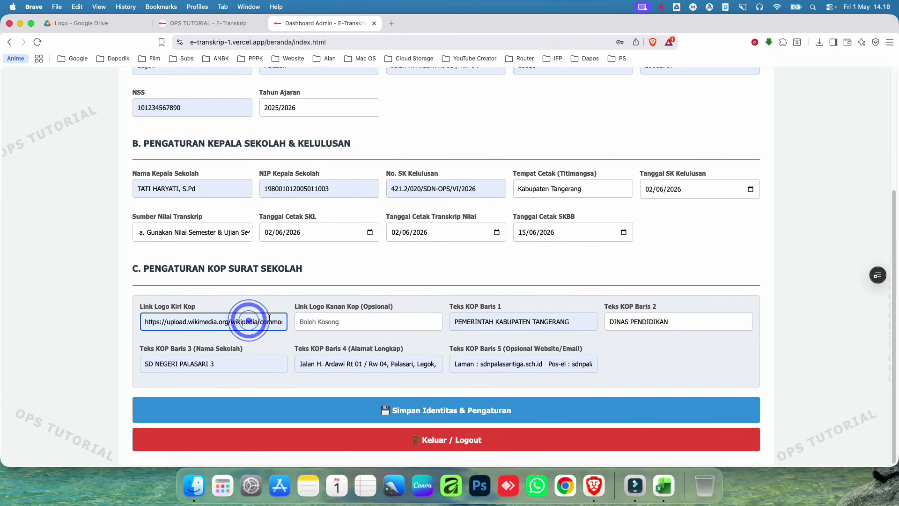
{"action": "key", "text": "super+a"}
{"action": "key", "text": "BackSpace"}
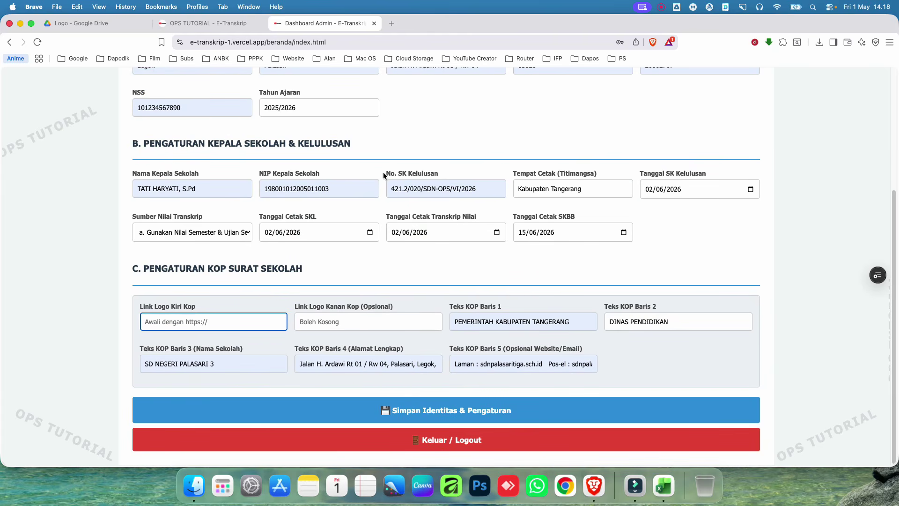
{"action": "left_click", "coordinate": [57, 25]}
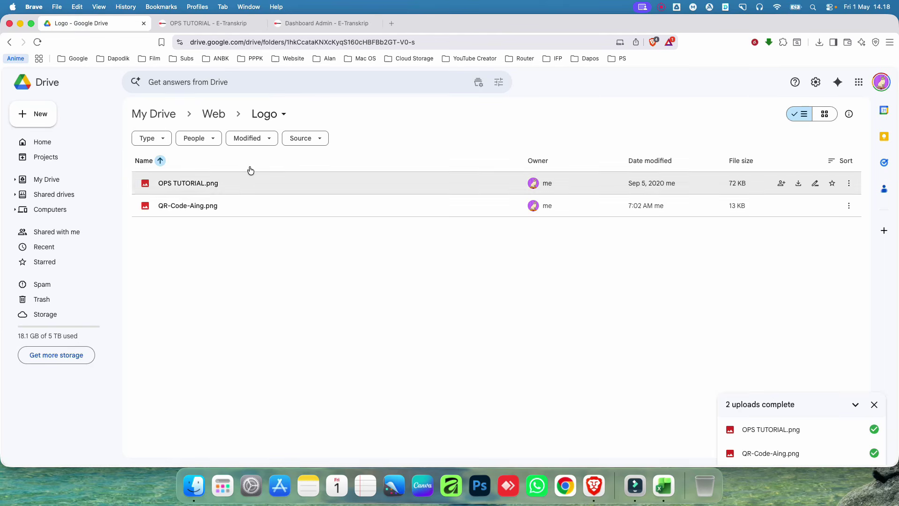
Step: Set OPS TUTORIAL.png's general access to Anyone with the link
{"action": "left_click", "coordinate": [218, 180]}
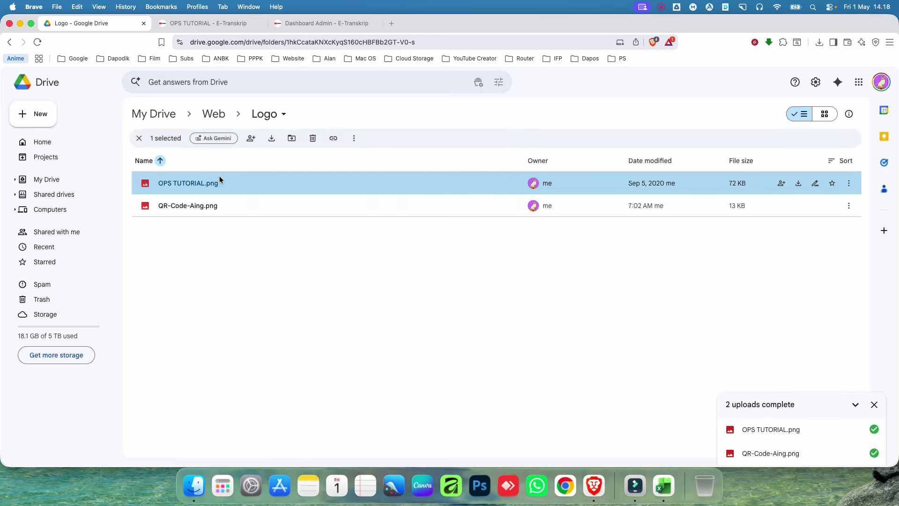
{"action": "right_click", "coordinate": [219, 177]}
{"action": "mouse_move", "coordinate": [301, 290]}
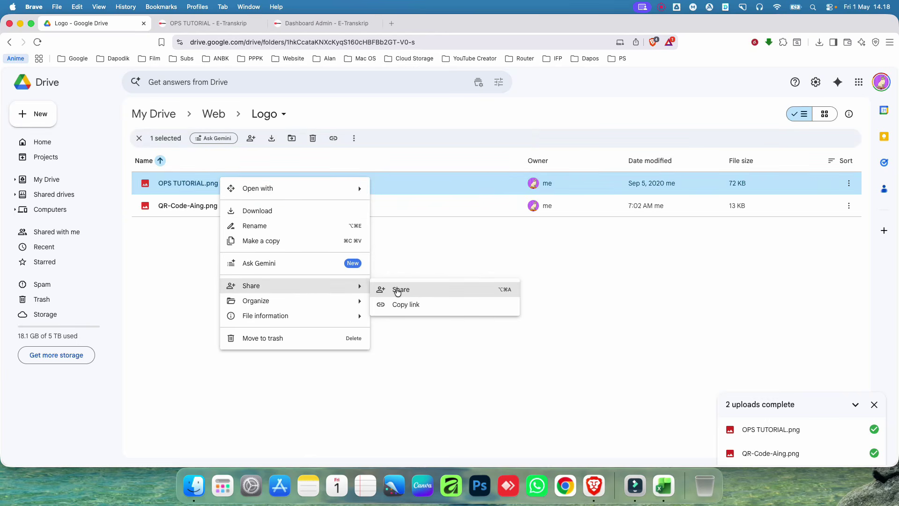
{"action": "left_click", "coordinate": [397, 289]}
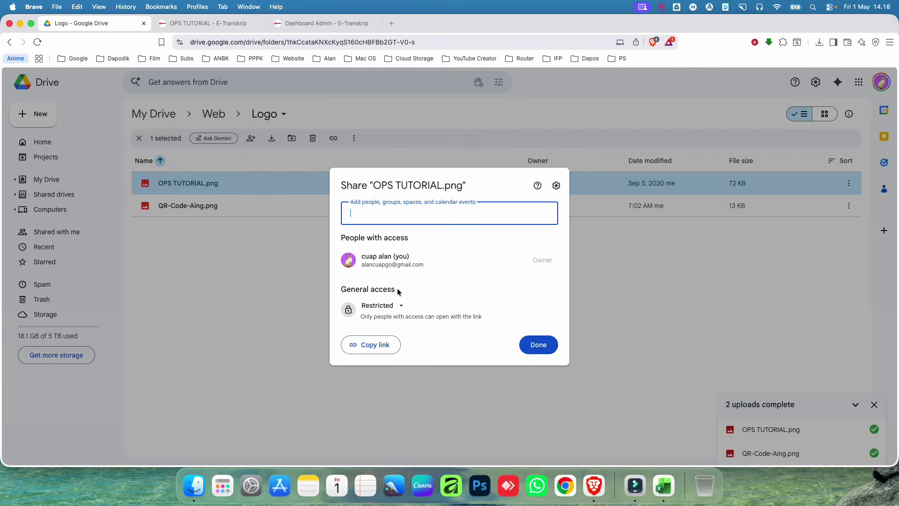
{"action": "left_click", "coordinate": [396, 306]}
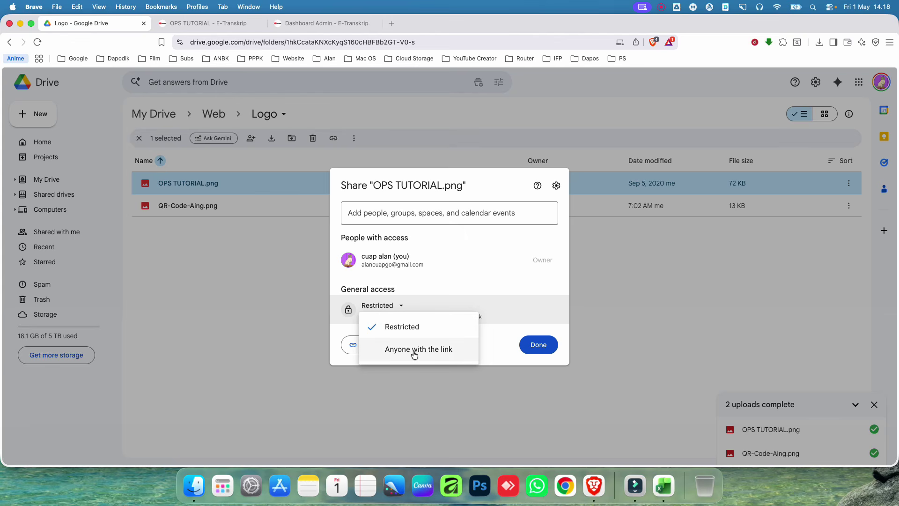
{"action": "left_click", "coordinate": [422, 354]}
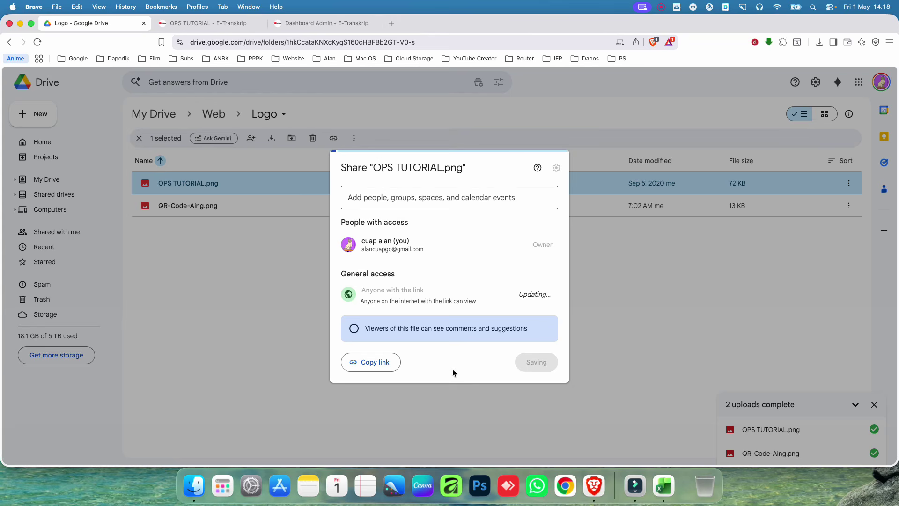
Step: Copy the file's share link and preview OPS TUTORIAL.png full-size
{"action": "left_click", "coordinate": [379, 366]}
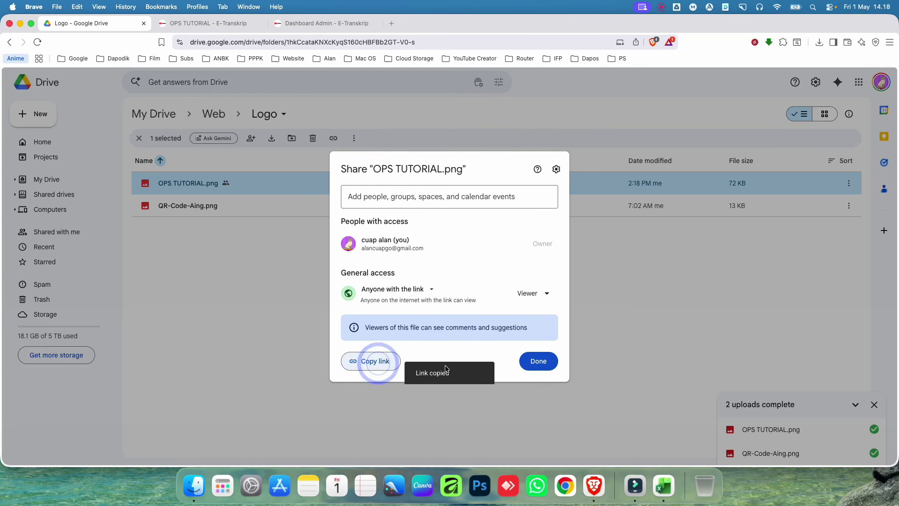
{"action": "left_click", "coordinate": [541, 363]}
{"action": "double_click", "coordinate": [231, 182]}
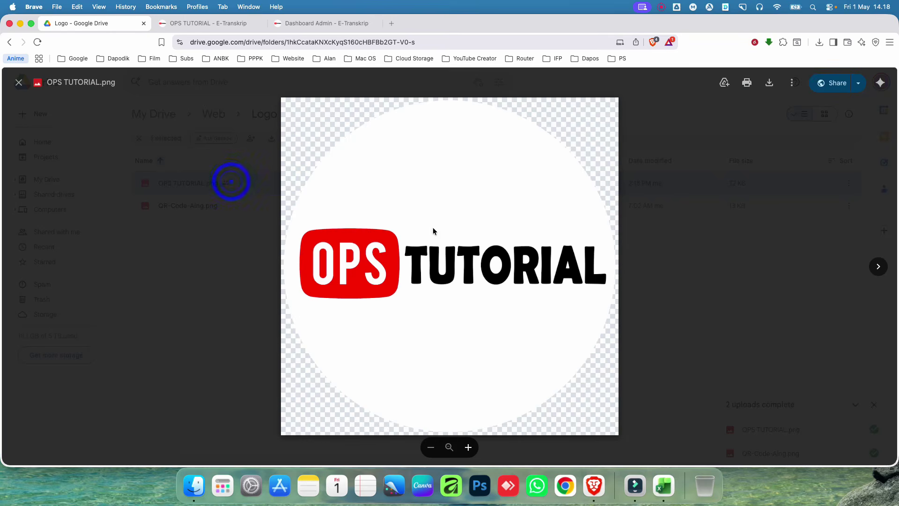
{"action": "left_click", "coordinate": [702, 341]}
Step: Open the Direct Link Generator page from the Aplikasi menu on the OPS TUTORIAL site
{"action": "left_click", "coordinate": [209, 24]}
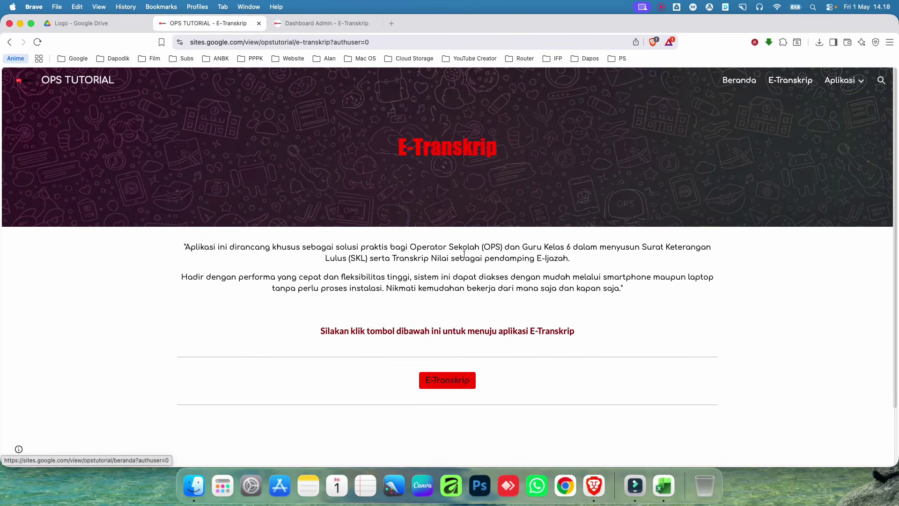
{"action": "mouse_move", "coordinate": [843, 81]}
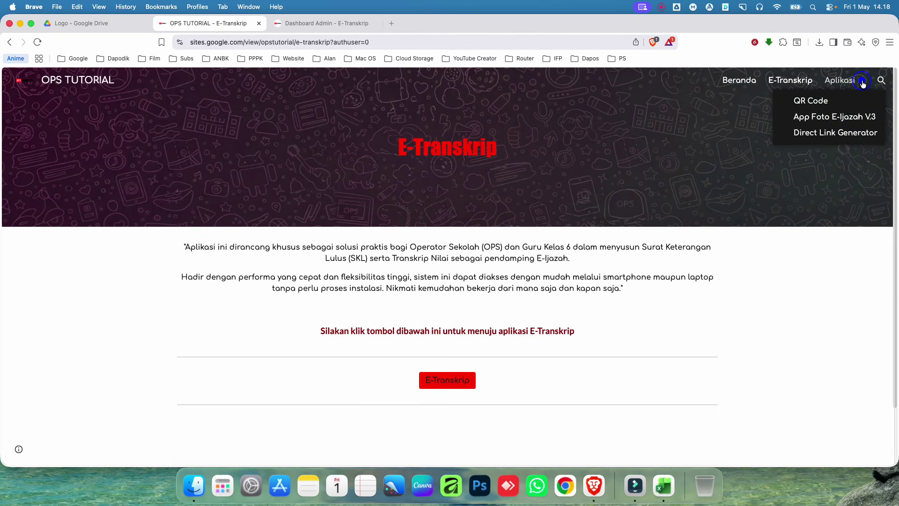
{"action": "left_click", "coordinate": [833, 134]}
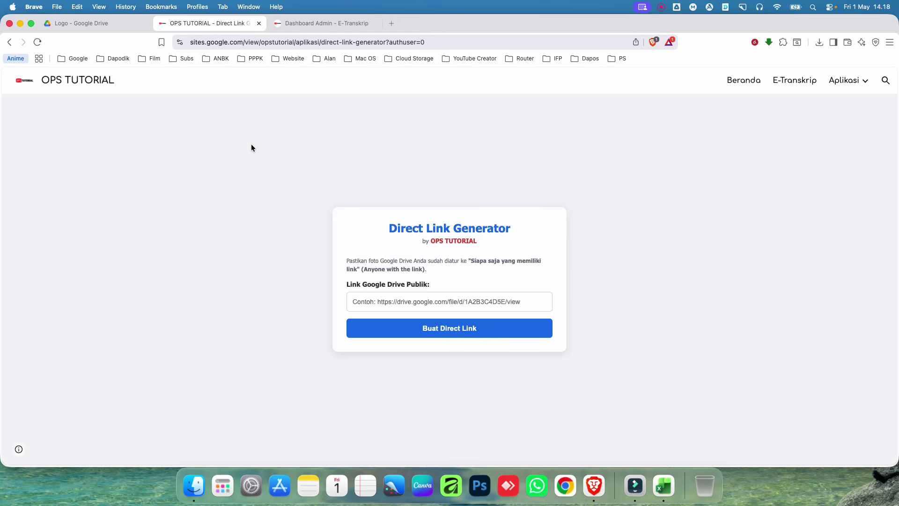
{"action": "left_click", "coordinate": [97, 24]}
Step: Copy the Google Drive share link of OPS TUTORIAL.png
{"action": "right_click", "coordinate": [244, 181]}
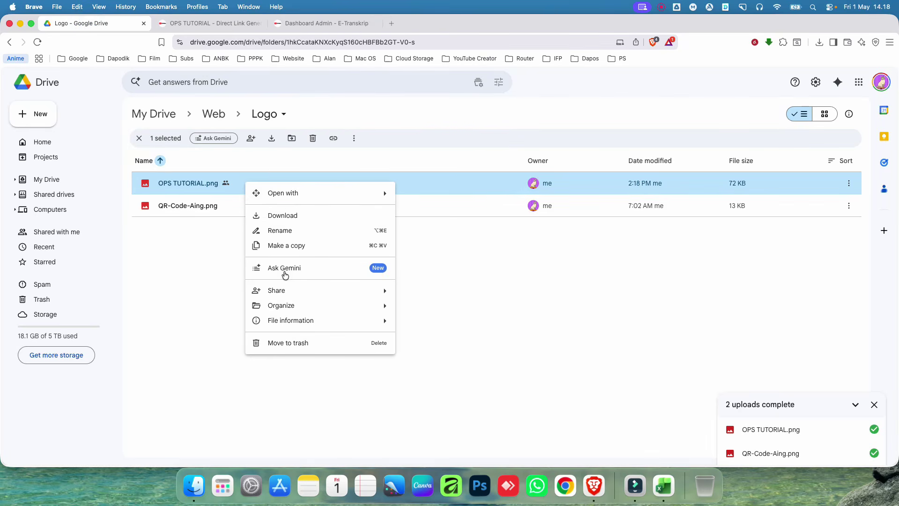
{"action": "mouse_move", "coordinate": [286, 294]}
{"action": "left_click", "coordinate": [458, 309]}
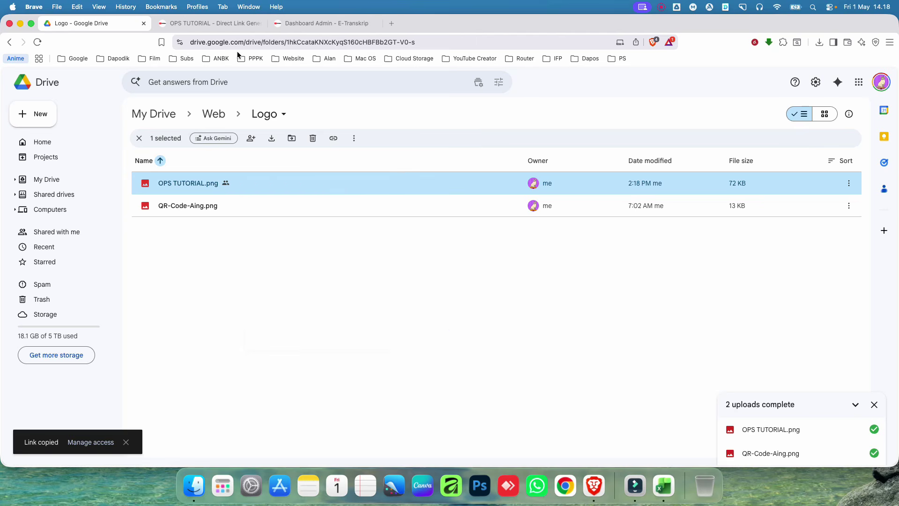
Step: Paste the Drive link into Link Logo Kiri Kop and save Identitas & Pengaturan
{"action": "left_click", "coordinate": [306, 24]}
{"action": "left_click", "coordinate": [229, 321]}
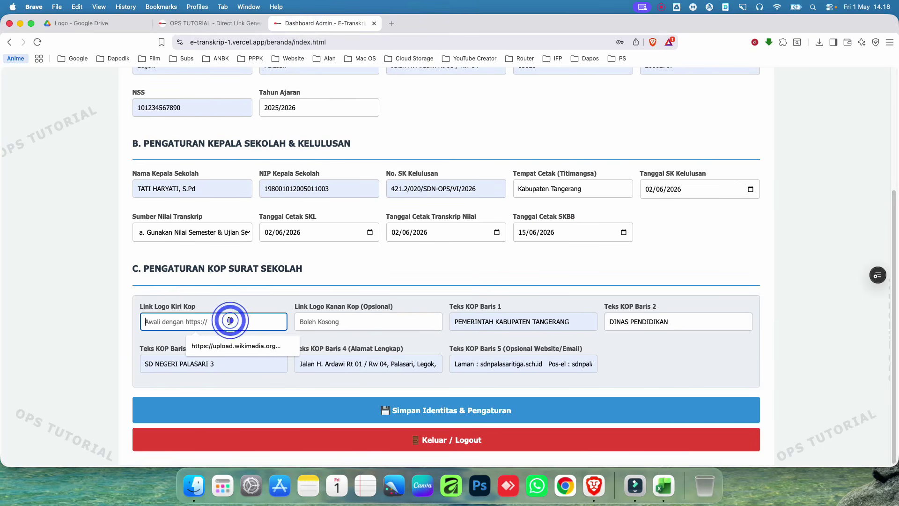
{"action": "key", "text": "super+v"}
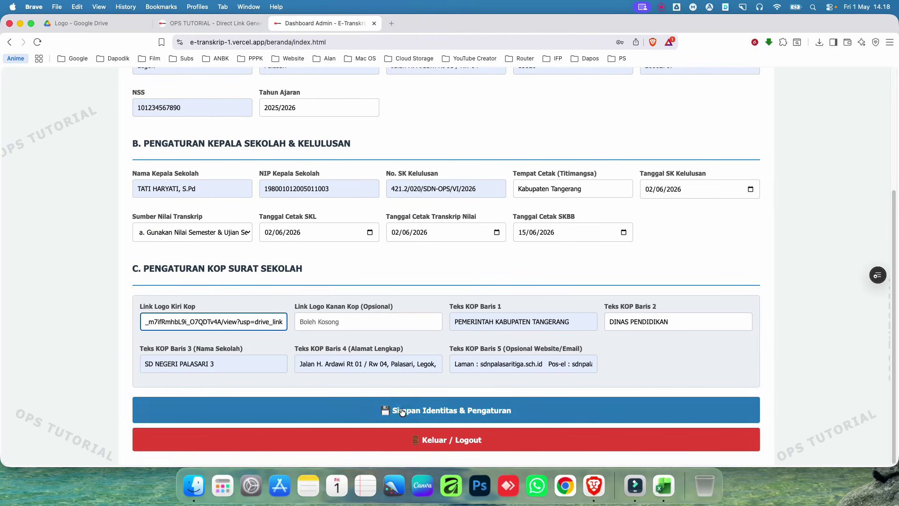
{"action": "left_click", "coordinate": [384, 405]}
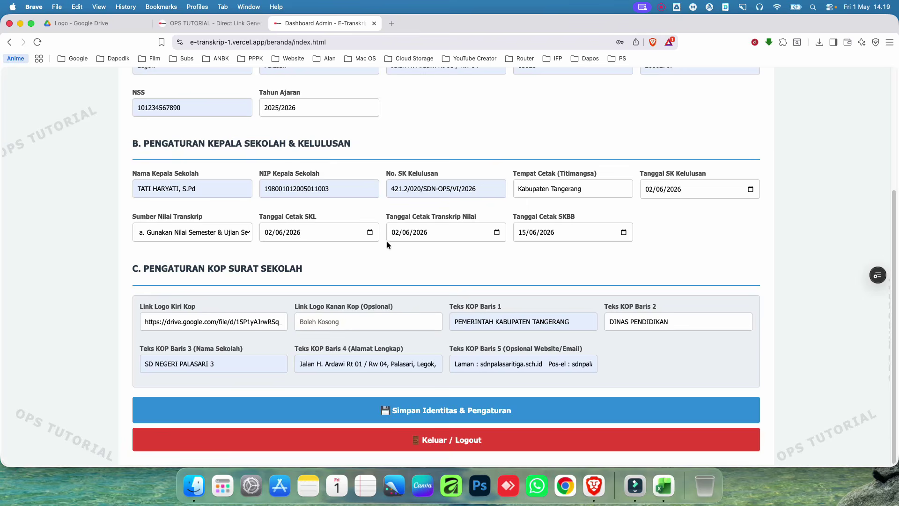
Step: Check the Cetak SKL letterhead, which shows only an empty logo placeholder
{"action": "scroll", "coordinate": [389, 253], "scroll_direction": "up", "scroll_amount": 4}
{"action": "left_click", "coordinate": [501, 89]}
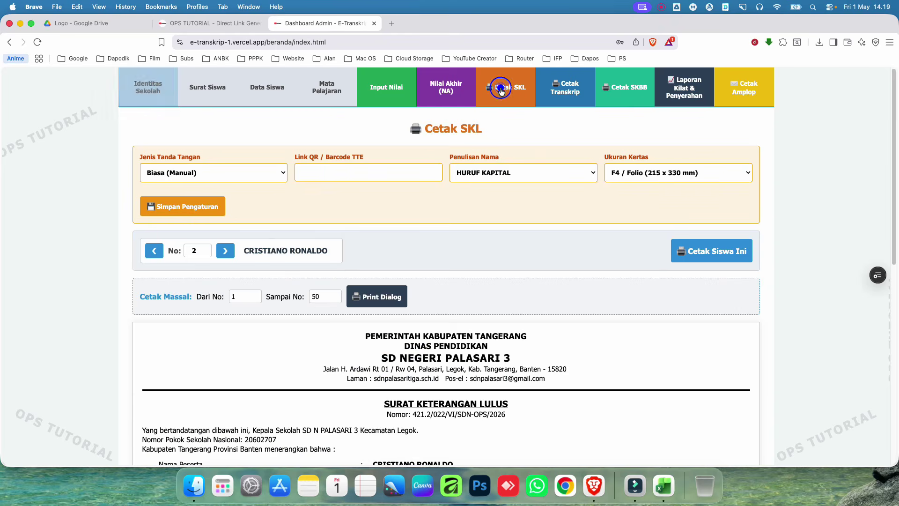
{"action": "scroll", "coordinate": [404, 304], "scroll_direction": "down", "scroll_amount": 5}
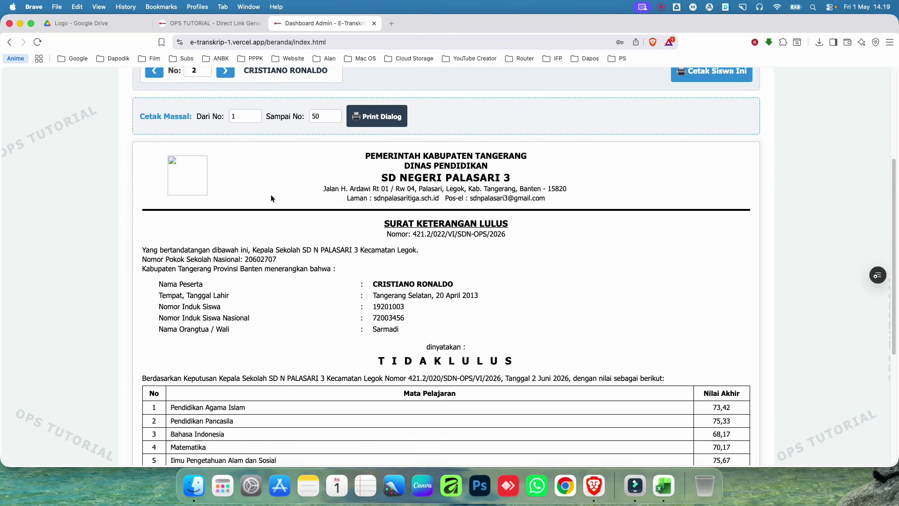
{"action": "scroll", "coordinate": [307, 225], "scroll_direction": "up", "scroll_amount": 4}
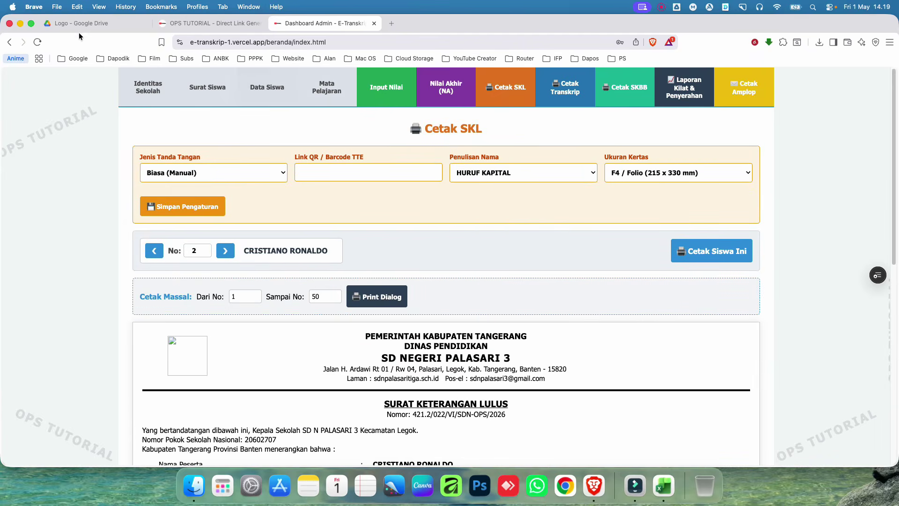
Step: Paste the Drive link into the Direct Link Generator and create the direct links
{"action": "left_click", "coordinate": [193, 23]}
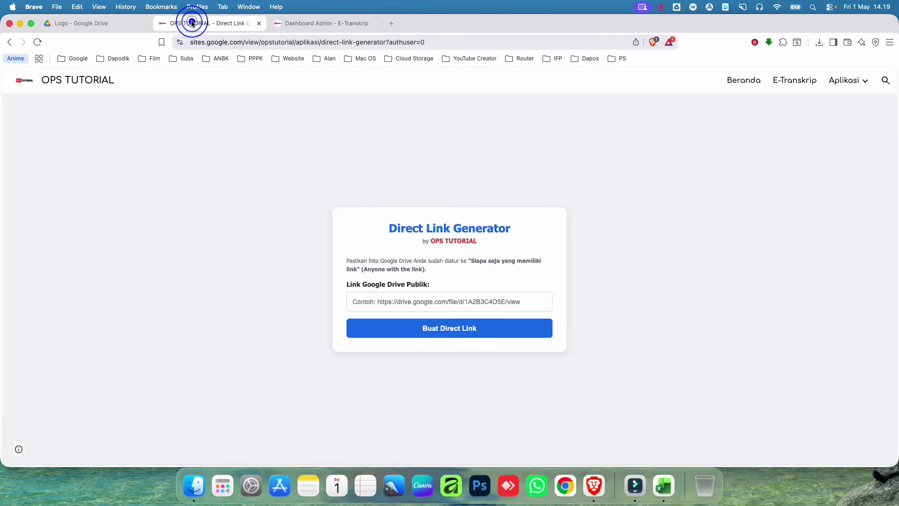
{"action": "left_click", "coordinate": [417, 302]}
{"action": "right_click", "coordinate": [416, 302]}
{"action": "left_click", "coordinate": [437, 349]}
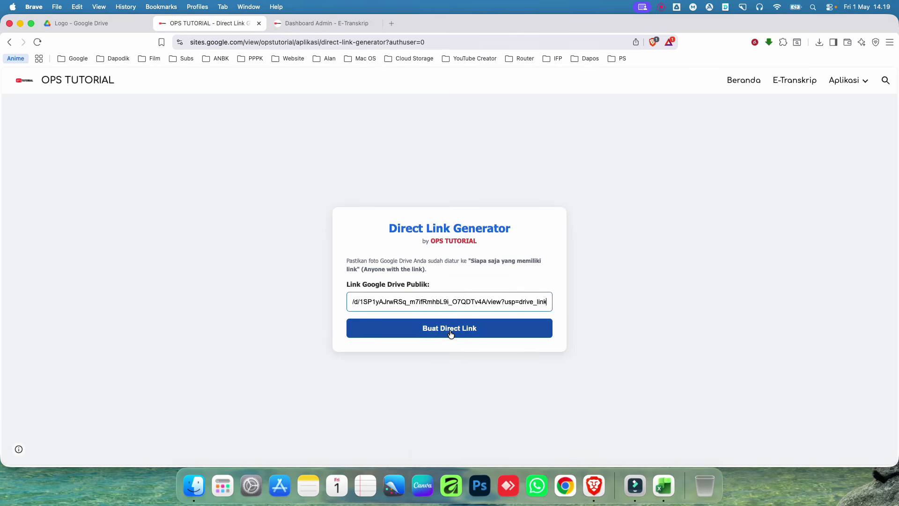
{"action": "left_click", "coordinate": [451, 334]}
Step: Copy the Link Format 1 (LH3) direct image link
{"action": "left_click_drag", "start_coordinate": [345, 310], "coordinate": [418, 314]}
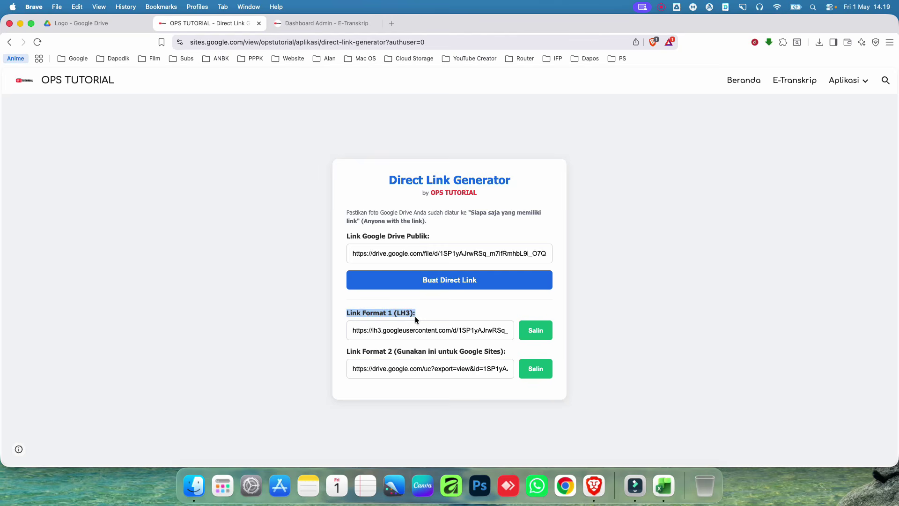
{"action": "left_click", "coordinate": [430, 310]}
{"action": "left_click", "coordinate": [538, 331]}
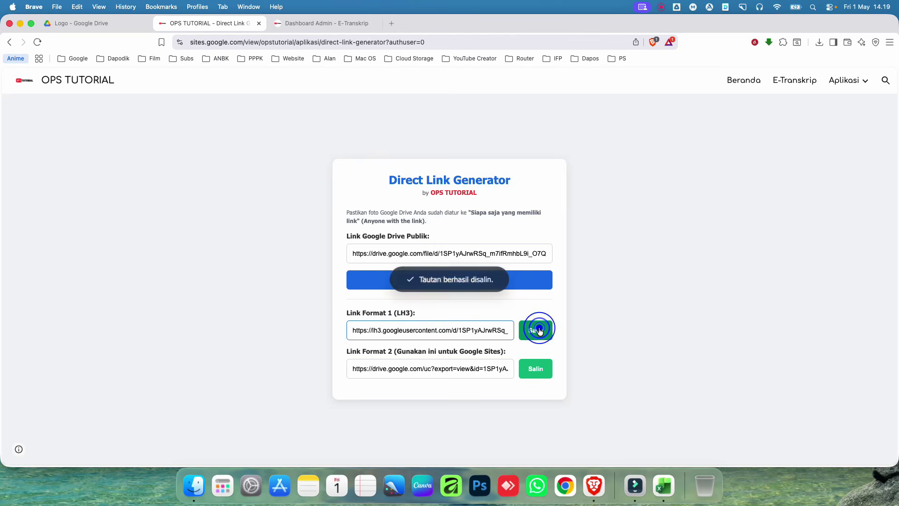
{"action": "left_click", "coordinate": [94, 23]}
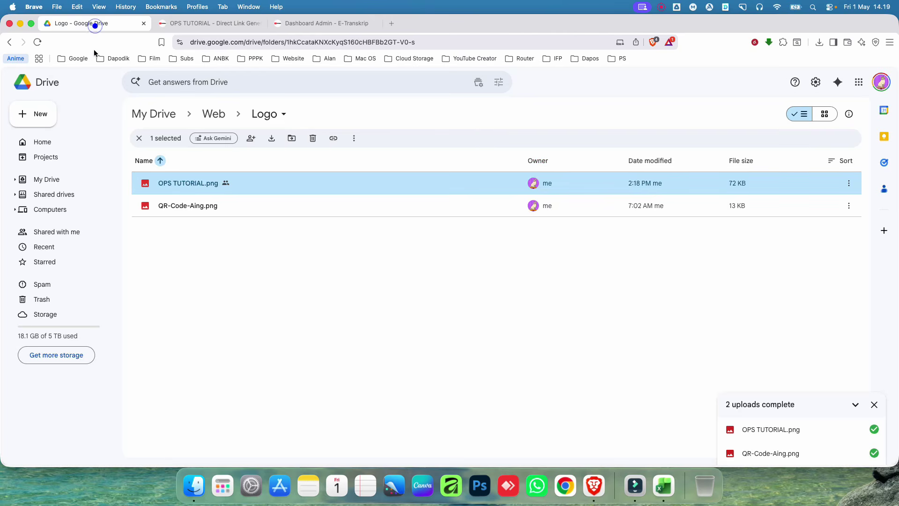
Step: Replace Link Logo Kiri Kop with the lh3.googleusercontent.com direct link and save the settings
{"action": "left_click", "coordinate": [328, 24]}
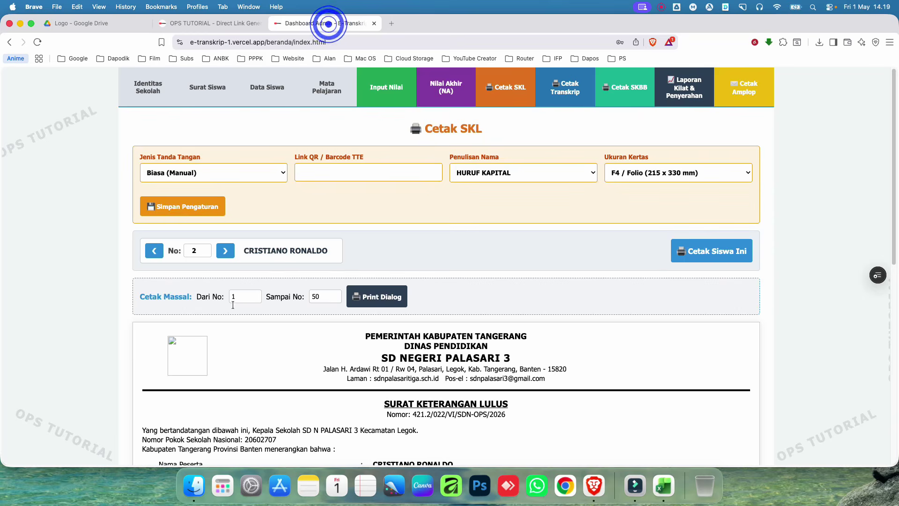
{"action": "left_click", "coordinate": [157, 99]}
{"action": "scroll", "coordinate": [223, 336], "scroll_direction": "down", "scroll_amount": 5}
{"action": "left_click", "coordinate": [232, 323]}
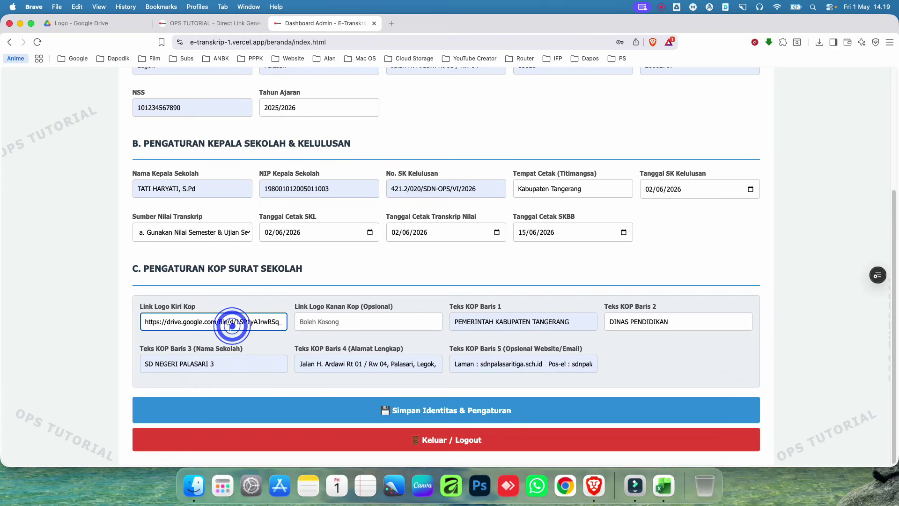
{"action": "key", "text": "super+a"}
{"action": "key", "text": "BackSpace"}
{"action": "key", "text": "super+v"}
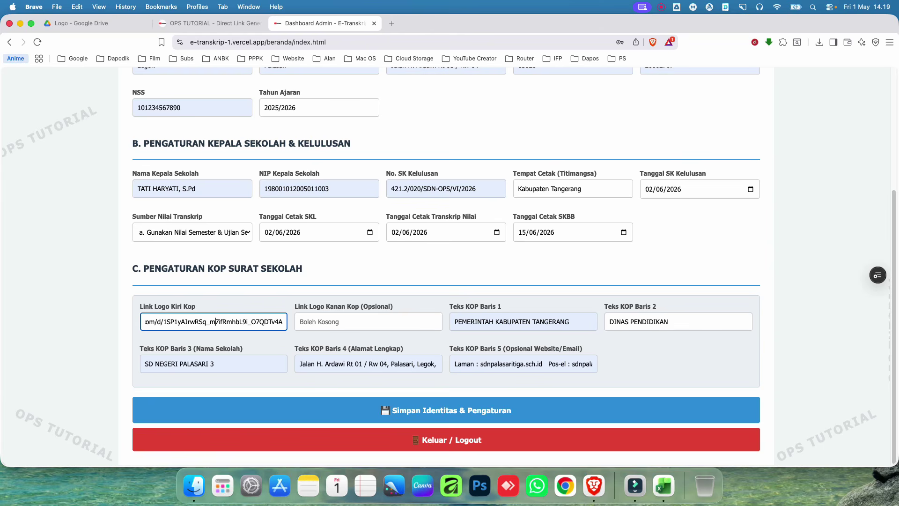
{"action": "scroll", "coordinate": [202, 322], "scroll_direction": "left", "scroll_amount": 3}
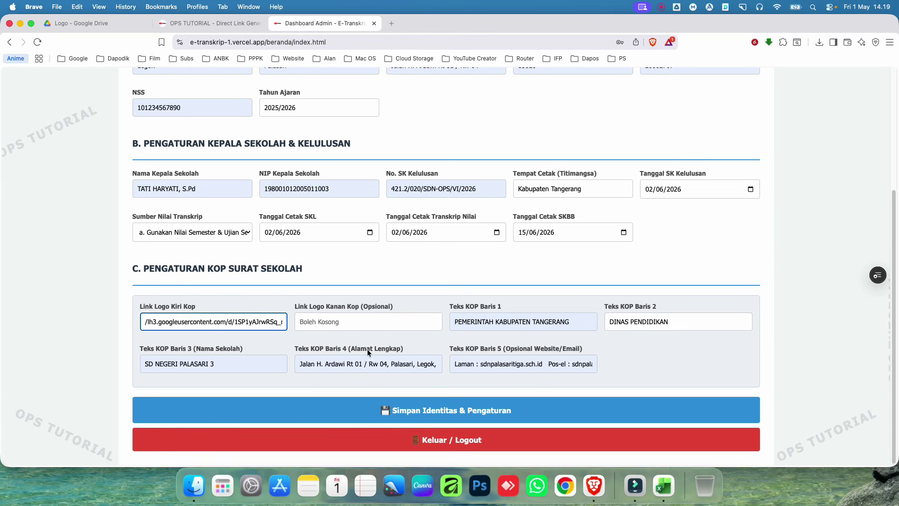
{"action": "left_click", "coordinate": [409, 408]}
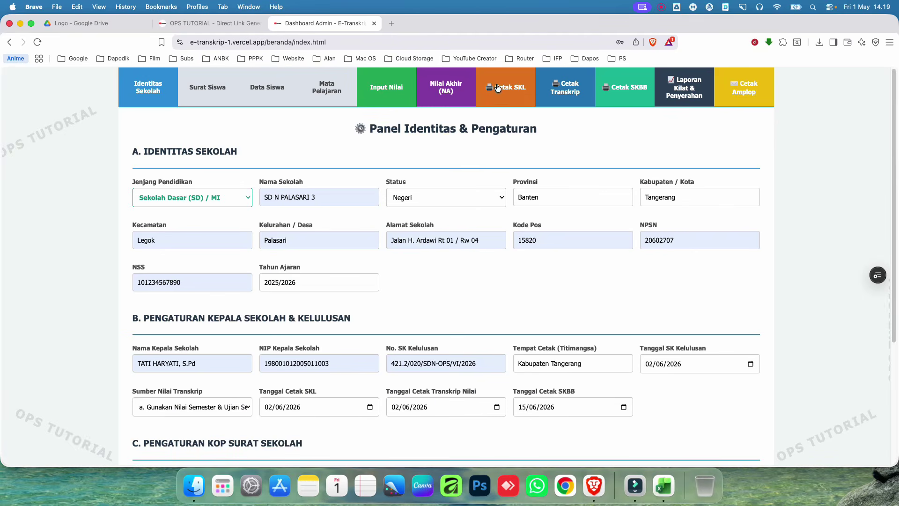
Step: Open the Cetak SKL page and review the letter preview showing the new logo
{"action": "left_click", "coordinate": [498, 88]}
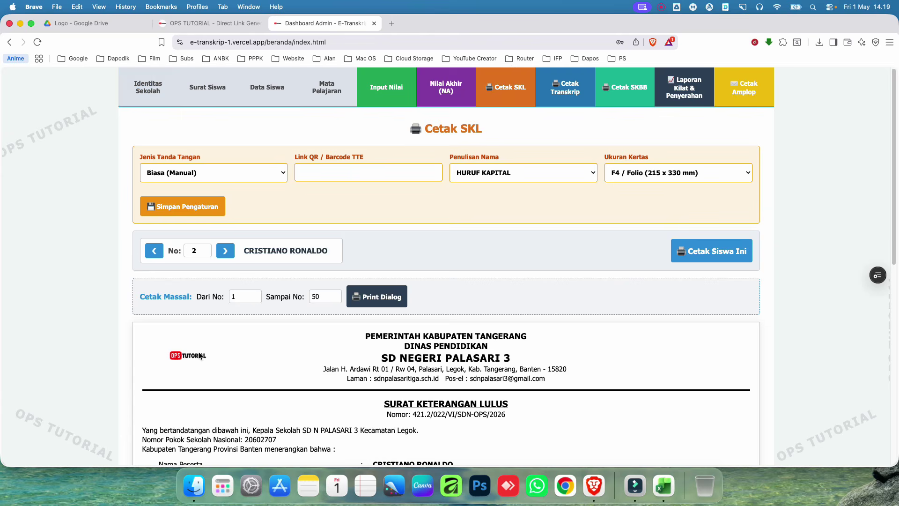
{"action": "scroll", "coordinate": [185, 363], "scroll_direction": "down", "scroll_amount": 3}
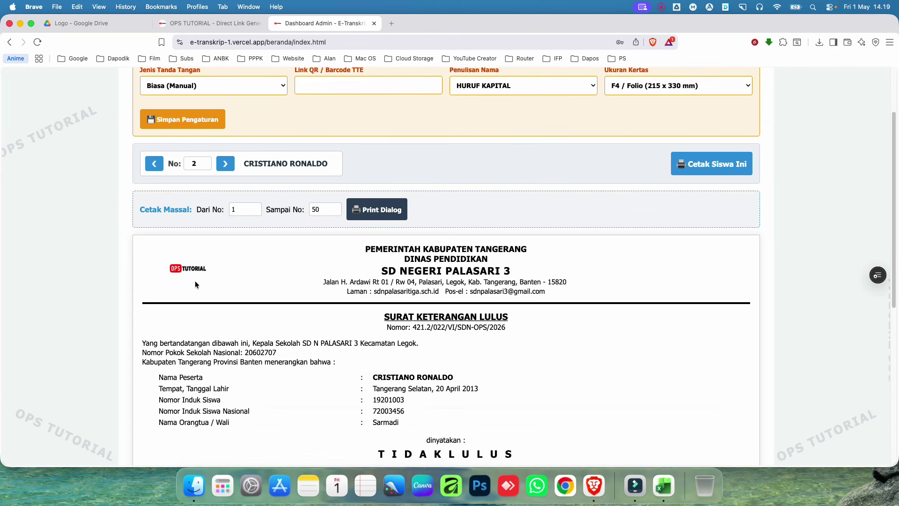
{"action": "scroll", "coordinate": [192, 305], "scroll_direction": "down", "scroll_amount": 10}
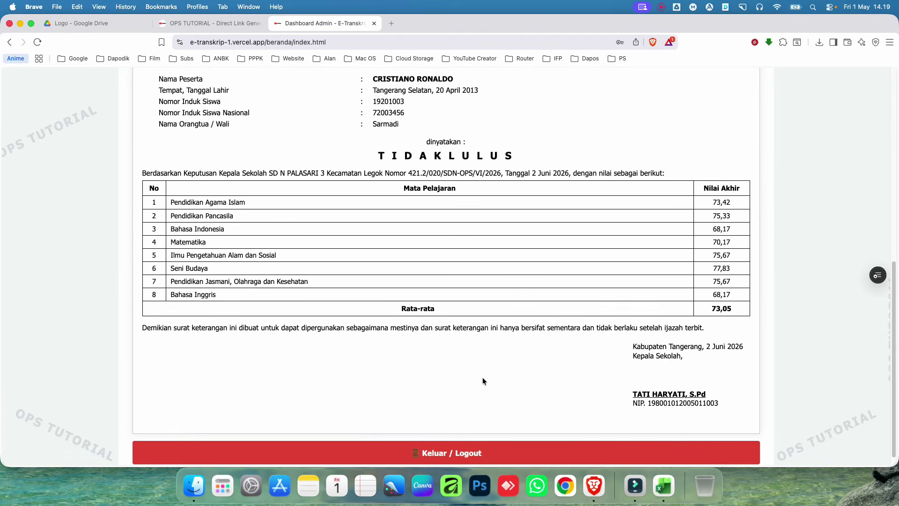
{"action": "scroll", "coordinate": [595, 370], "scroll_direction": "up", "scroll_amount": 12}
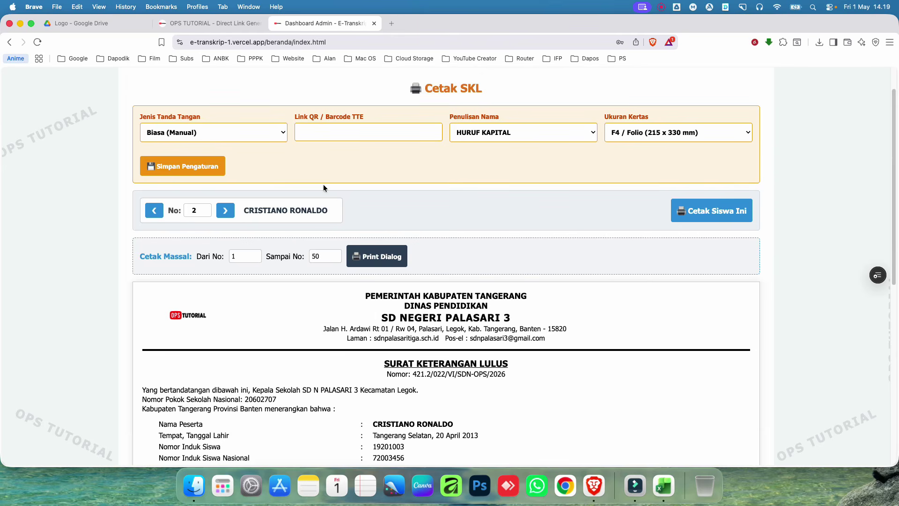
Step: Set Jenis Tanda Tangan to Elektronik (TTE/QR) and check the updated preview
{"action": "left_click", "coordinate": [279, 134]}
{"action": "left_click", "coordinate": [261, 137]}
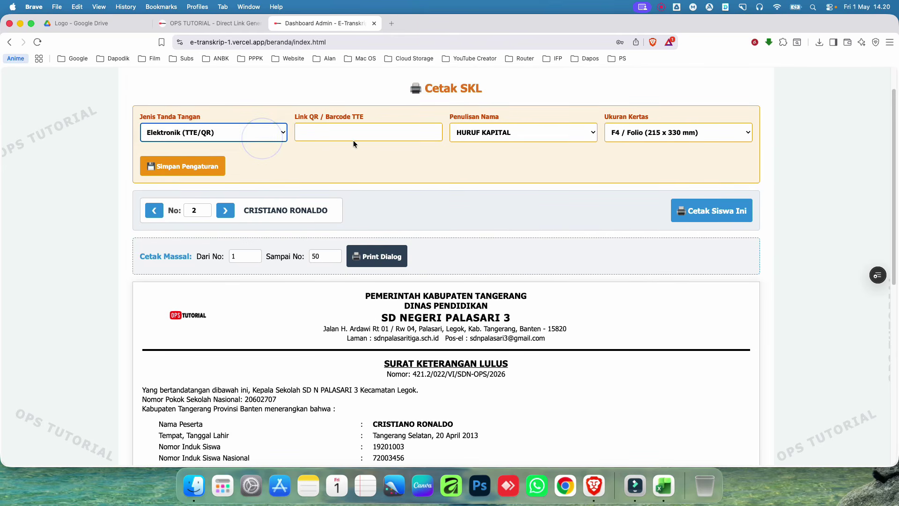
{"action": "scroll", "coordinate": [584, 405], "scroll_direction": "down", "scroll_amount": 12}
{"action": "scroll", "coordinate": [640, 421], "scroll_direction": "up", "scroll_amount": 6}
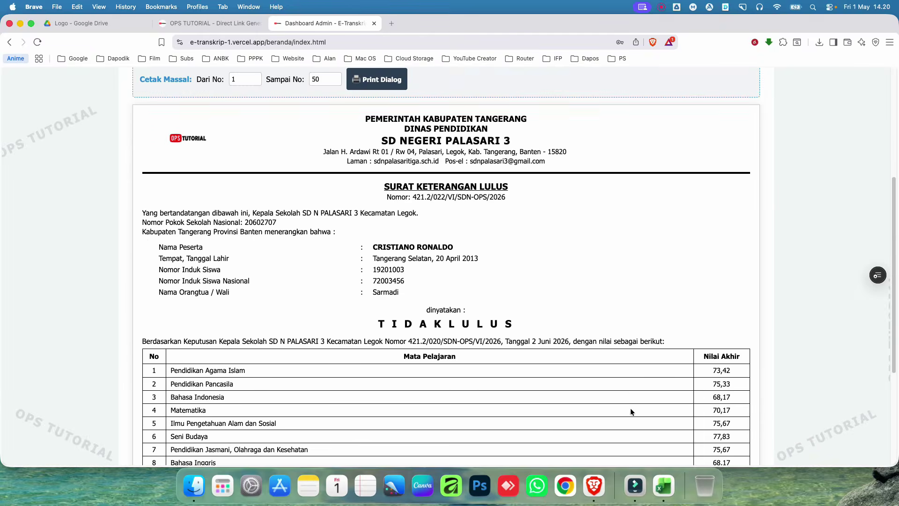
{"action": "scroll", "coordinate": [630, 409], "scroll_direction": "down", "scroll_amount": 6}
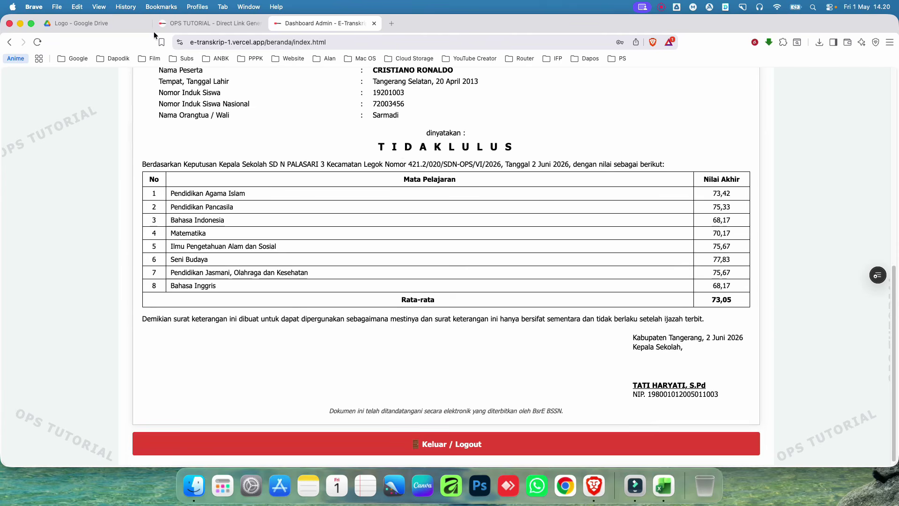
{"action": "left_click", "coordinate": [85, 24]}
Step: Preview the QR-Code-Aing.png image in the Drive Logo folder
{"action": "left_click", "coordinate": [240, 281]}
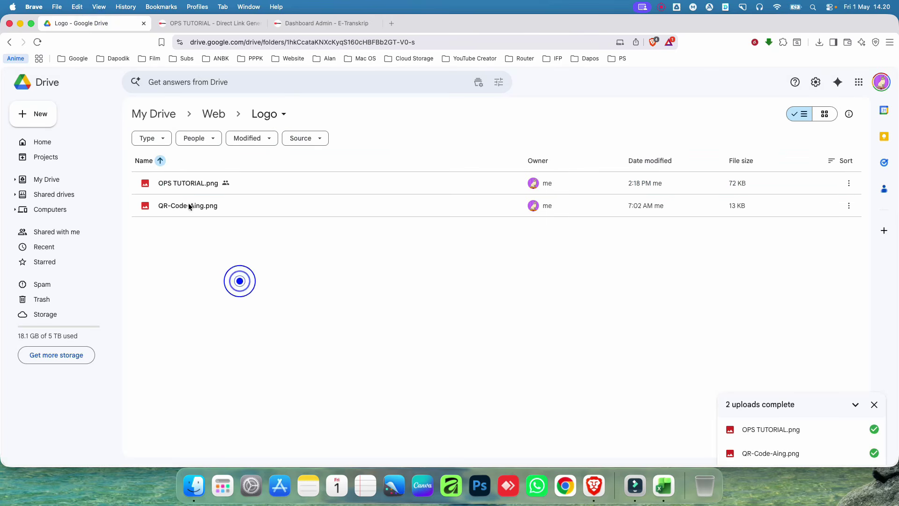
{"action": "double_click", "coordinate": [187, 205]}
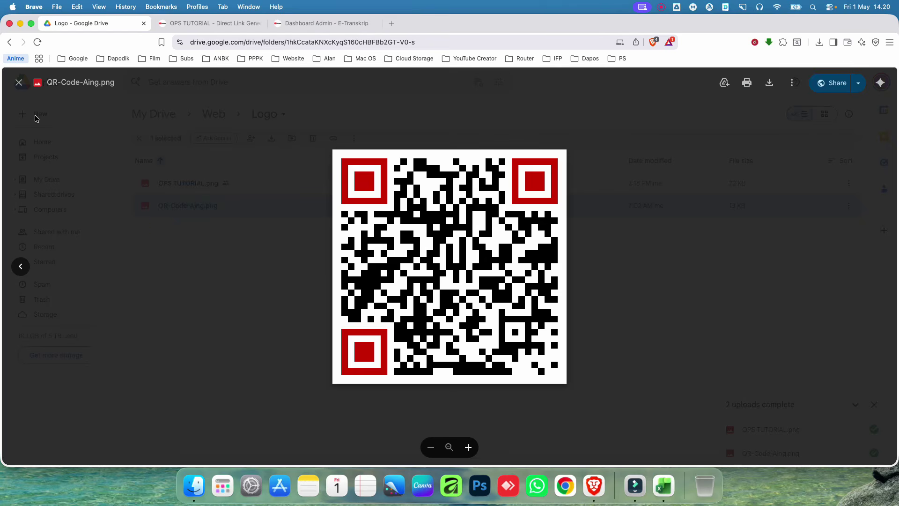
{"action": "left_click", "coordinate": [112, 189]}
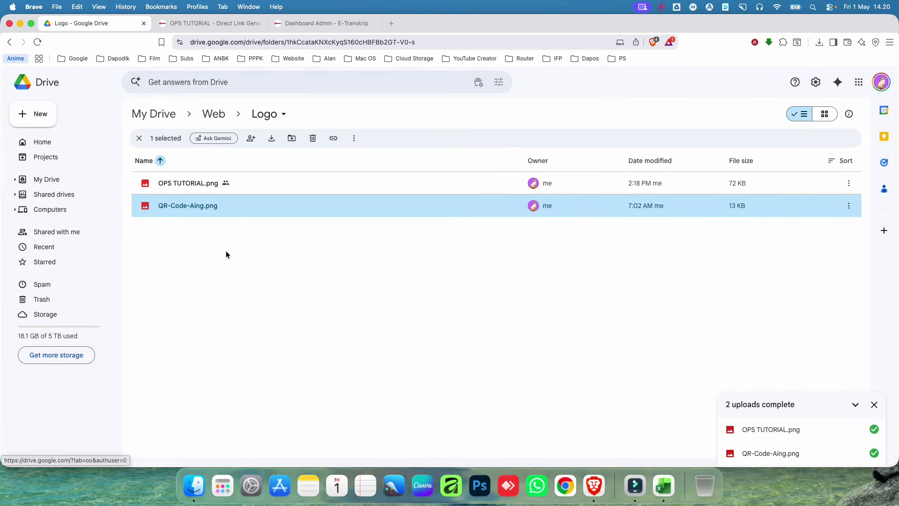
Step: Share QR-Code-Aing.png with Anyone with the link as viewer and copy its link
{"action": "right_click", "coordinate": [204, 211]}
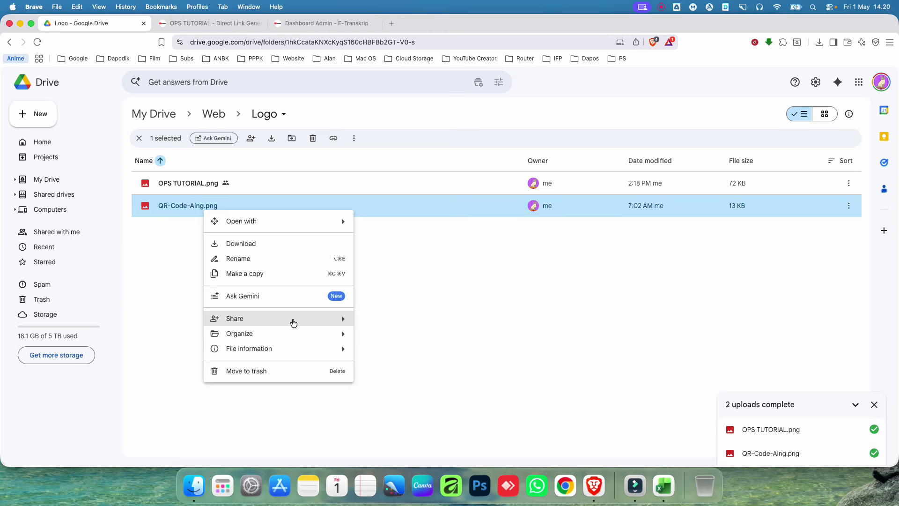
{"action": "mouse_move", "coordinate": [290, 319]}
{"action": "left_click", "coordinate": [397, 324]}
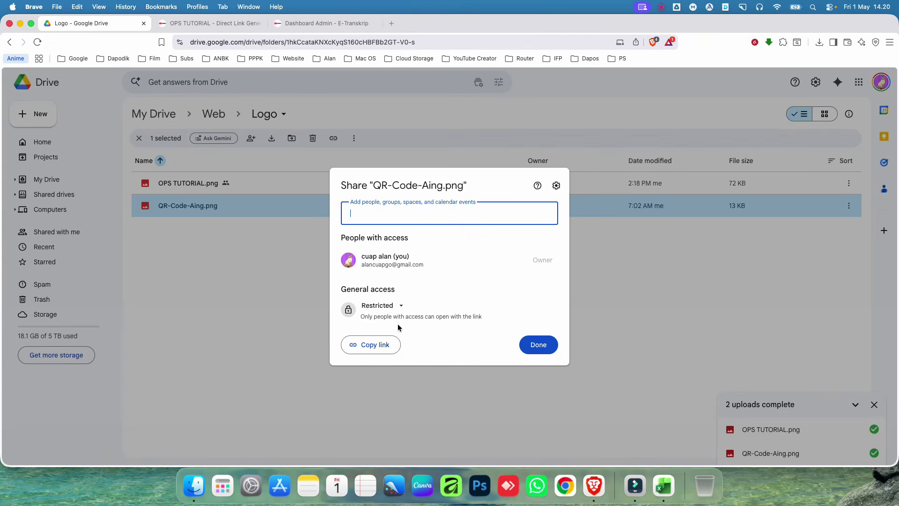
{"action": "left_click", "coordinate": [381, 306]}
{"action": "left_click", "coordinate": [403, 347]}
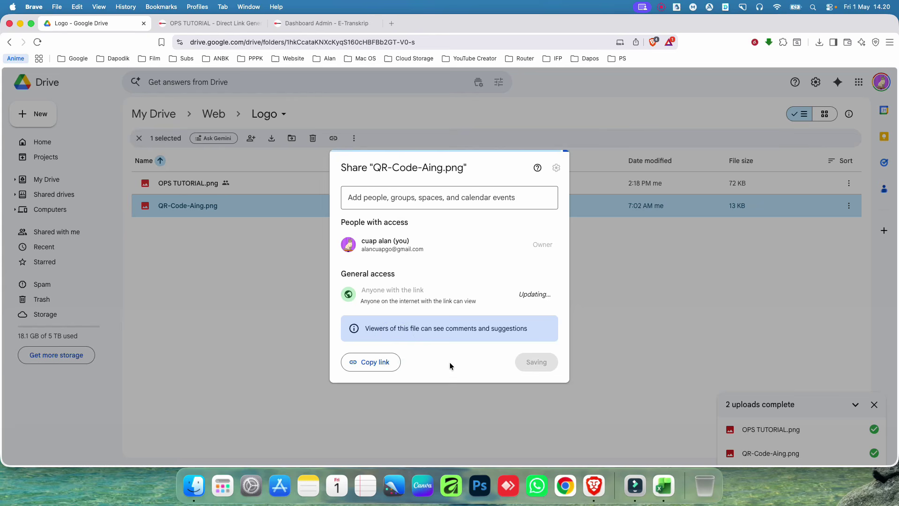
{"action": "left_click", "coordinate": [369, 360]}
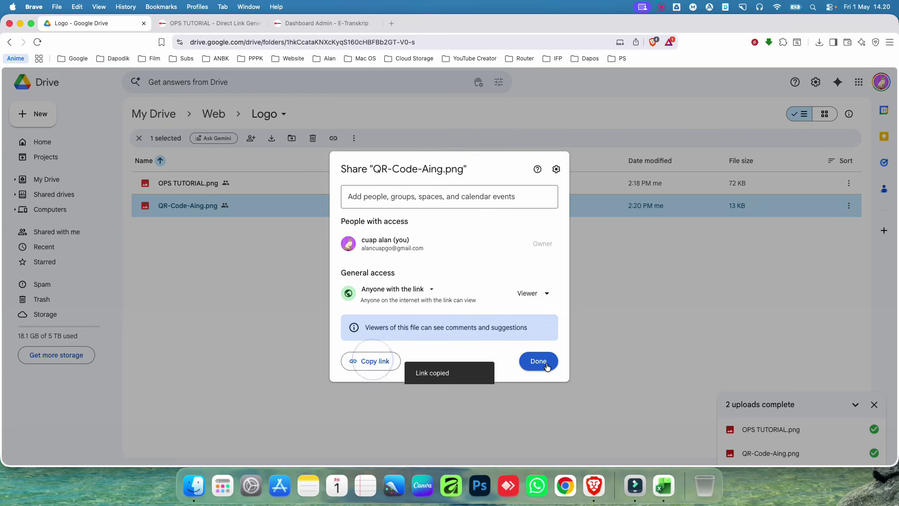
{"action": "left_click", "coordinate": [546, 363]}
{"action": "left_click", "coordinate": [193, 23]}
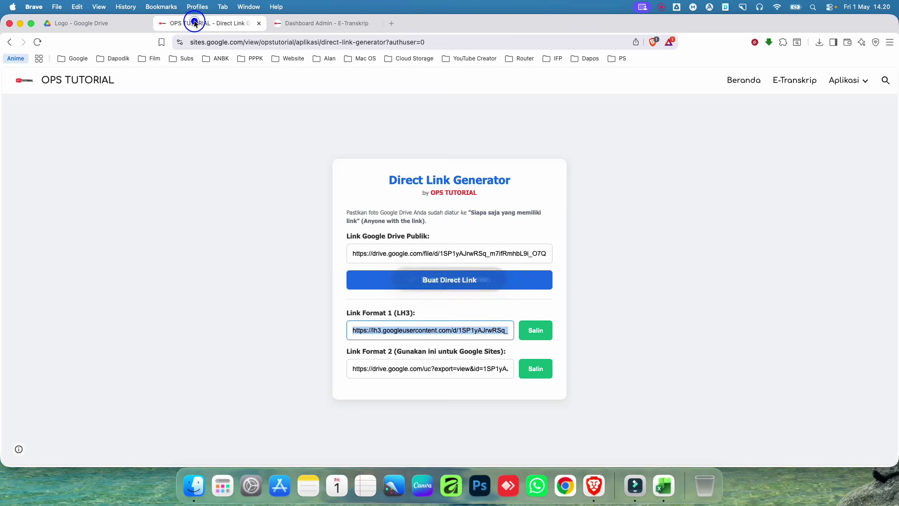
Step: Replace the generator's Drive link with the QR code's link, generate, and copy Link Format 1 (LH3)
{"action": "left_click", "coordinate": [473, 253]}
{"action": "key", "text": "super+a"}
{"action": "key", "text": "BackSpace"}
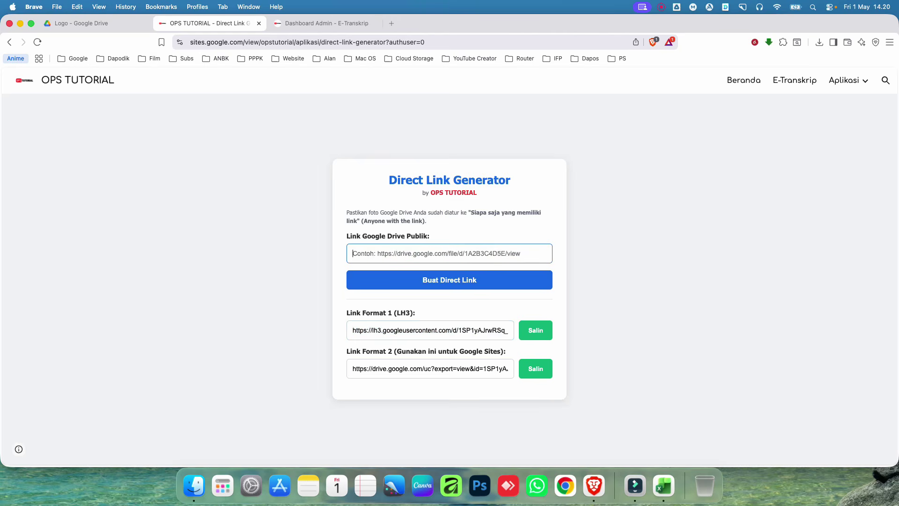
{"action": "key", "text": "super+v"}
{"action": "left_click", "coordinate": [472, 281]}
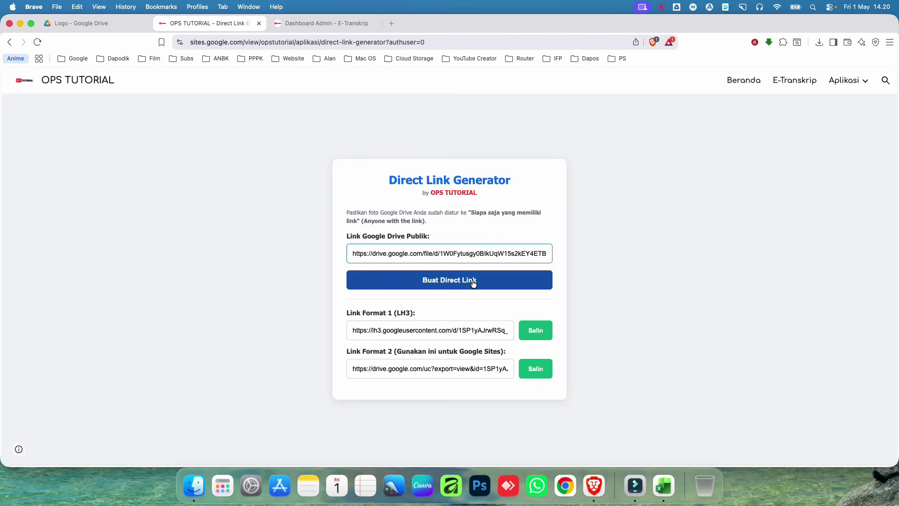
{"action": "left_click", "coordinate": [536, 330]}
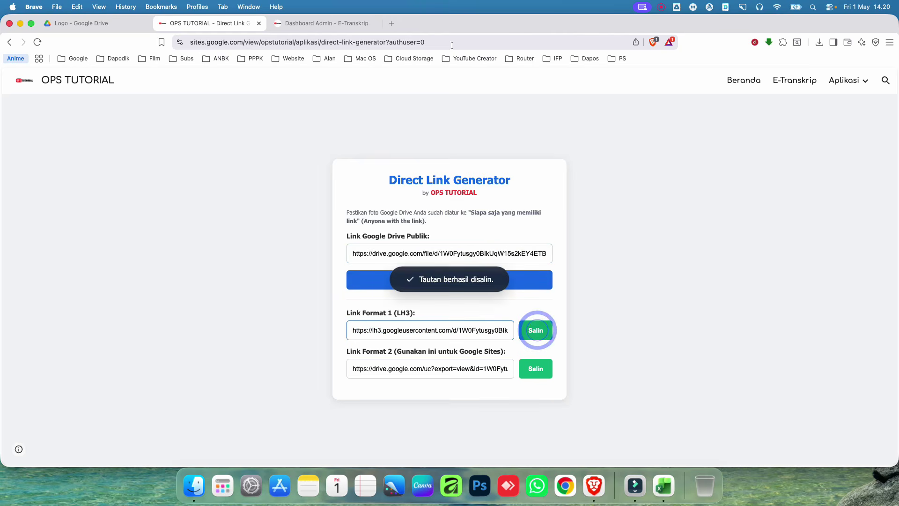
Step: Return to E-Transkrip and select the SKL Link QR / Barcode TTE field
{"action": "left_click", "coordinate": [309, 24]}
{"action": "scroll", "coordinate": [356, 193], "scroll_direction": "up", "scroll_amount": 10}
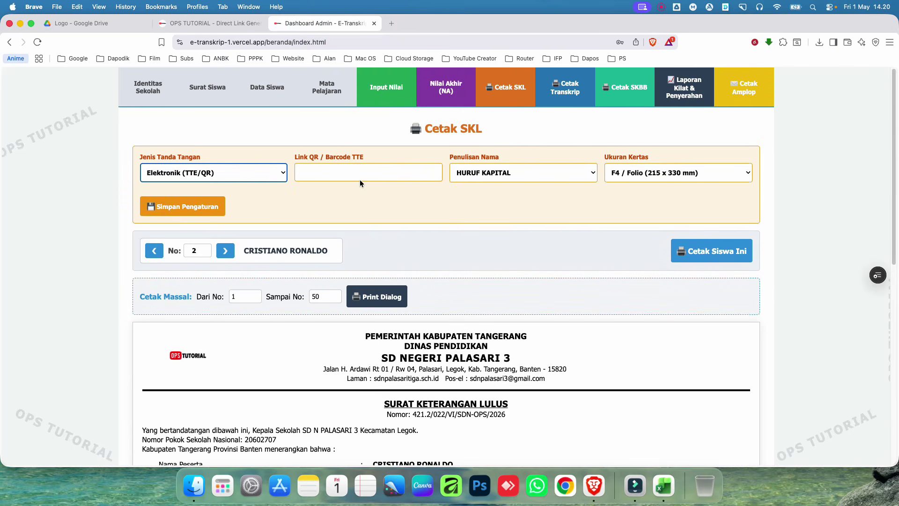
{"action": "left_click", "coordinate": [355, 172]}
Step: Paste the LH3 QR link into the SKL settings and save them
{"action": "key", "text": "super+v"}
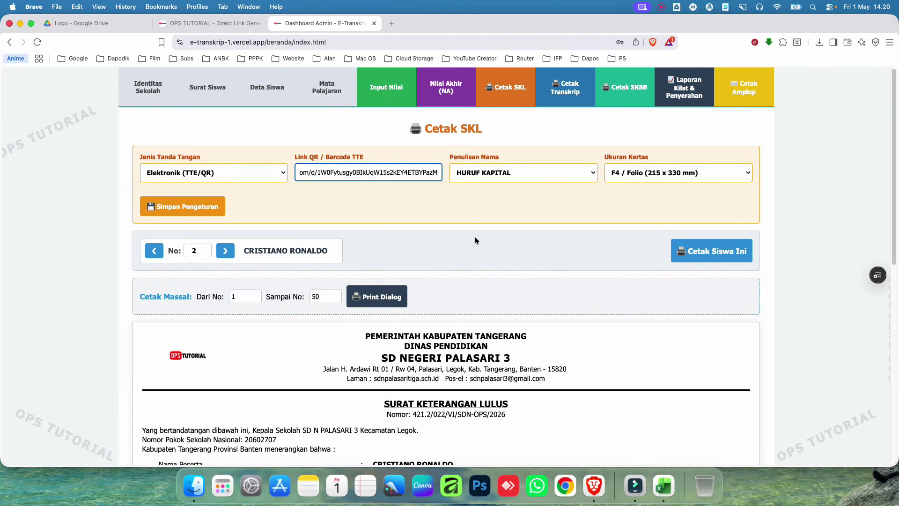
{"action": "left_click", "coordinate": [476, 240]}
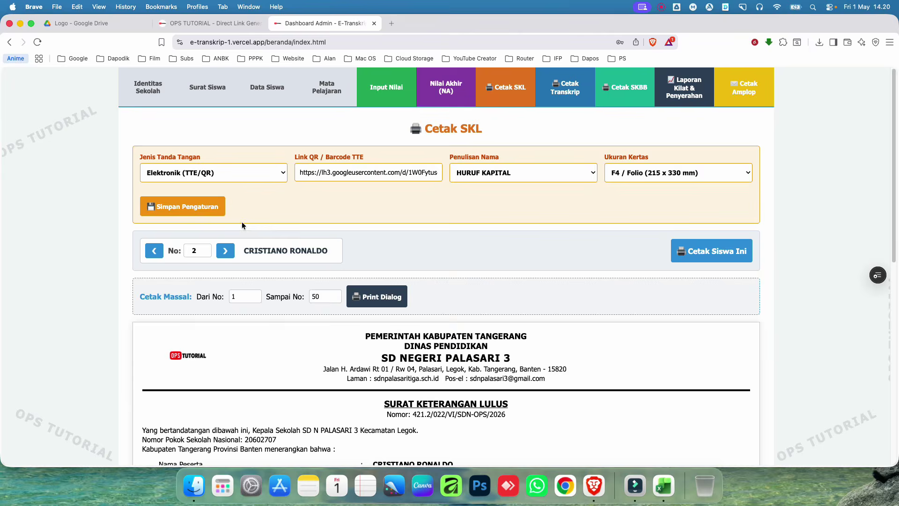
{"action": "scroll", "coordinate": [526, 324], "scroll_direction": "down", "scroll_amount": 10}
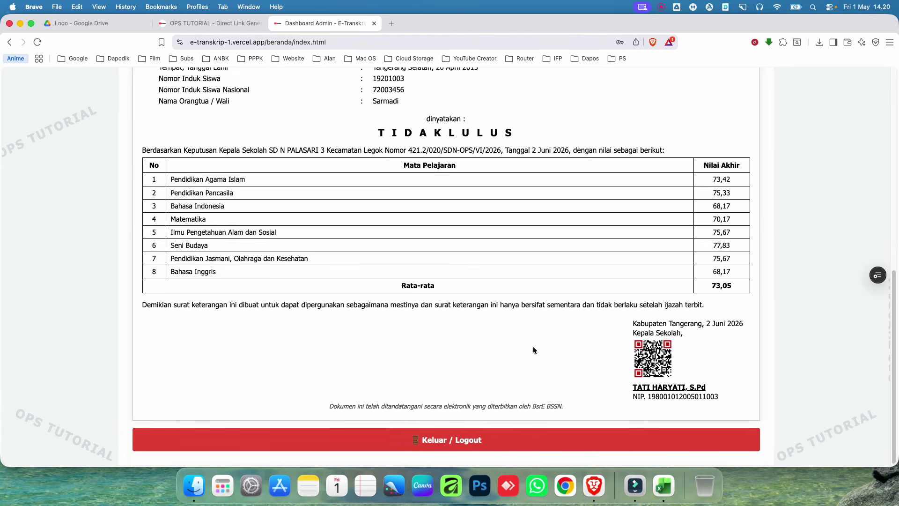
{"action": "scroll", "coordinate": [512, 350], "scroll_direction": "up", "scroll_amount": 10}
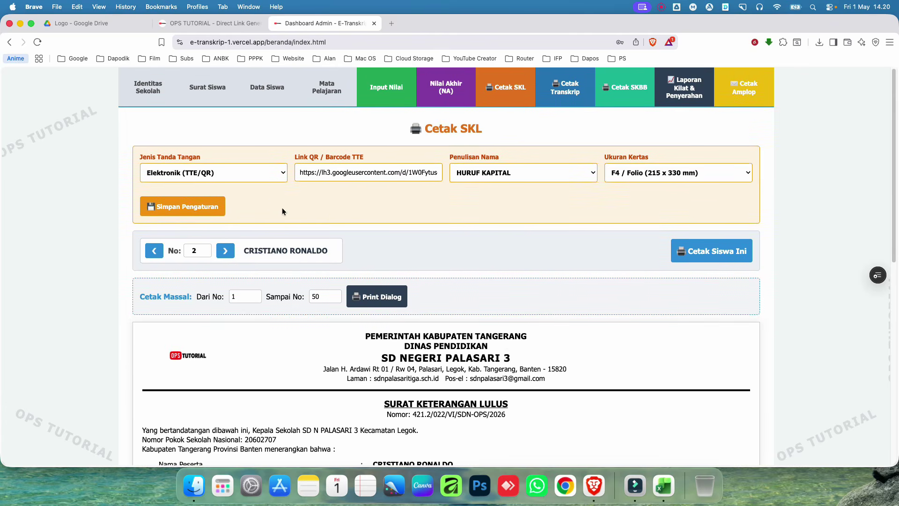
{"action": "left_click", "coordinate": [200, 206]}
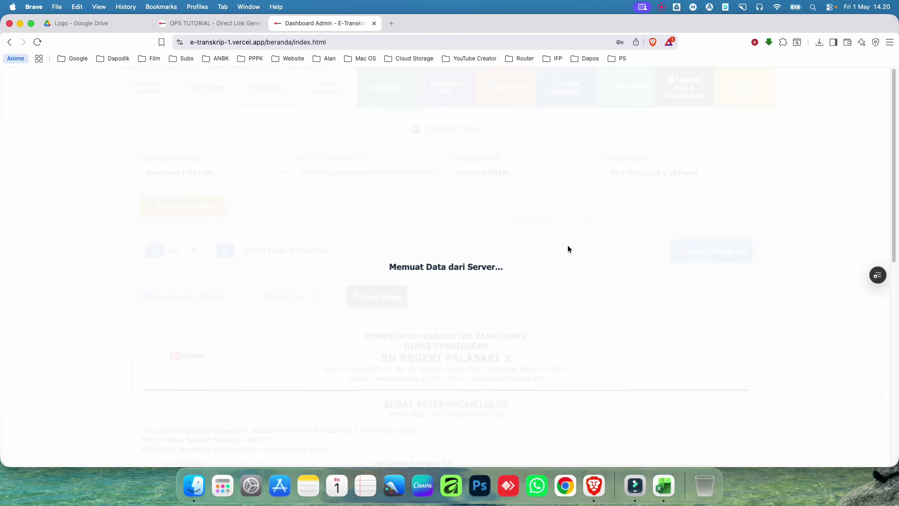
Step: Keep the paper size at F4 / Folio and check the certificate preview with its QR code
{"action": "scroll", "coordinate": [557, 265], "scroll_direction": "down", "scroll_amount": 6}
{"action": "scroll", "coordinate": [558, 270], "scroll_direction": "down", "scroll_amount": 4}
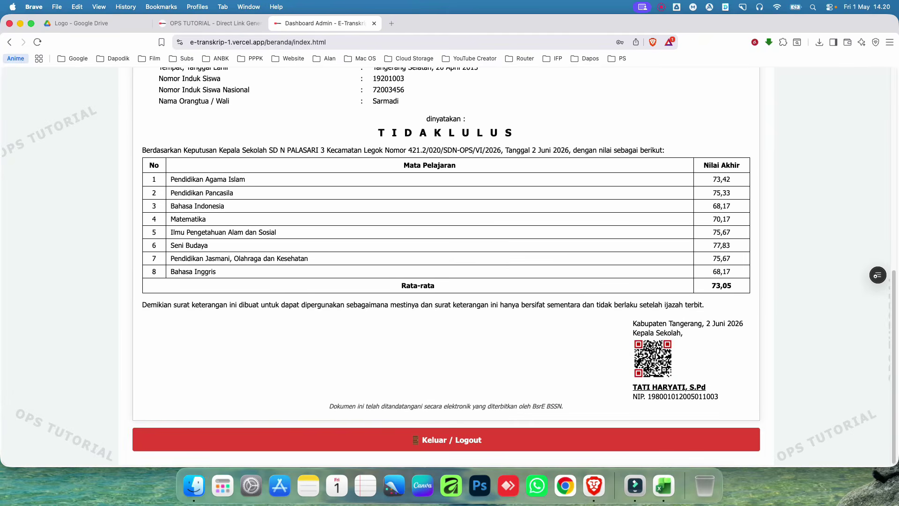
{"action": "scroll", "coordinate": [589, 363], "scroll_direction": "up", "scroll_amount": 12}
{"action": "left_click", "coordinate": [652, 173]}
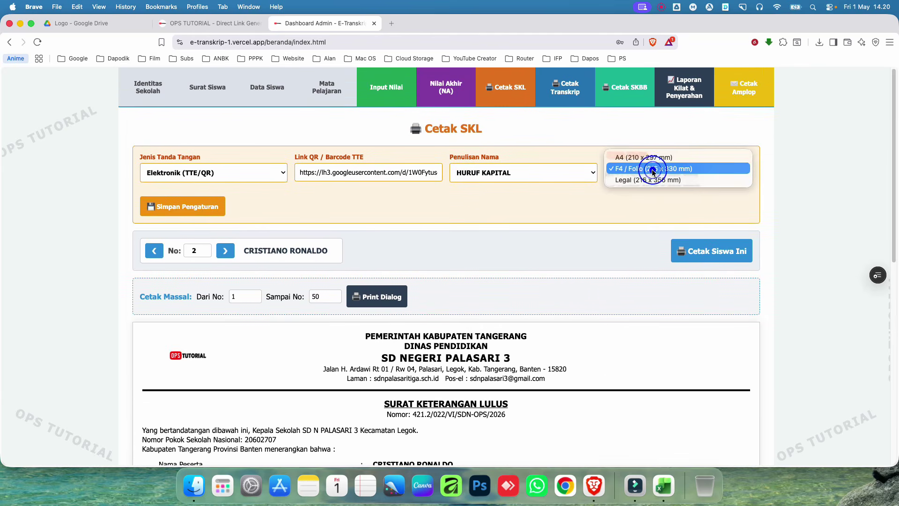
{"action": "left_click", "coordinate": [478, 208]}
{"action": "scroll", "coordinate": [512, 354], "scroll_direction": "down", "scroll_amount": 10}
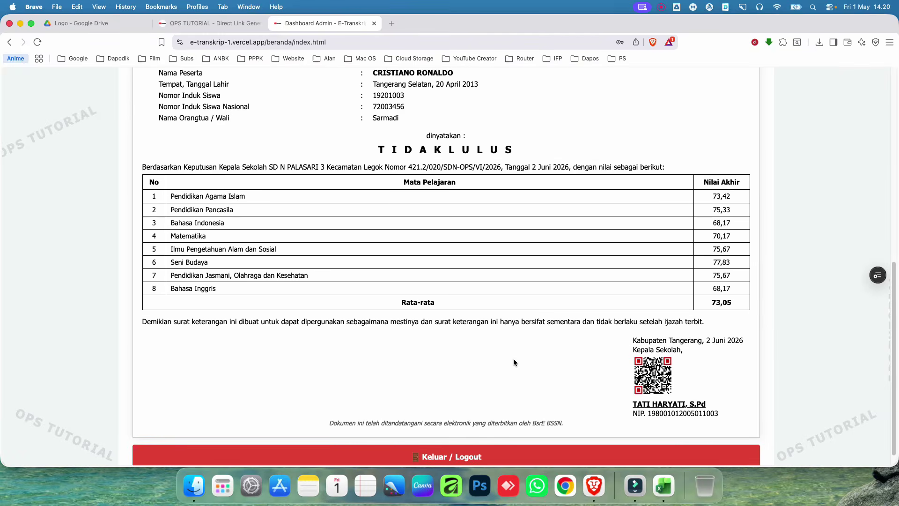
{"action": "scroll", "coordinate": [514, 358], "scroll_direction": "up", "scroll_amount": 10}
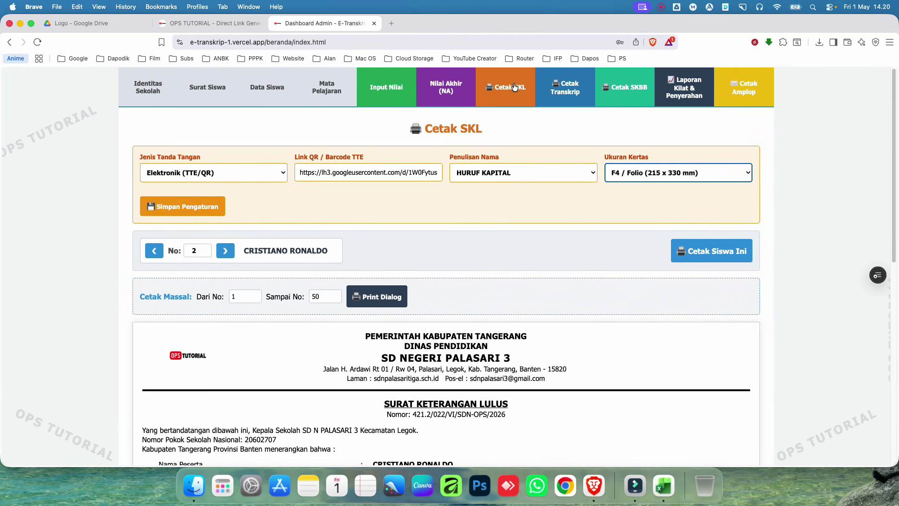
Step: Check the Cetak Transkrip and Cetak SKBB letter previews, then pass via Cetak SKL to Data Siswa
{"action": "left_click", "coordinate": [552, 89]}
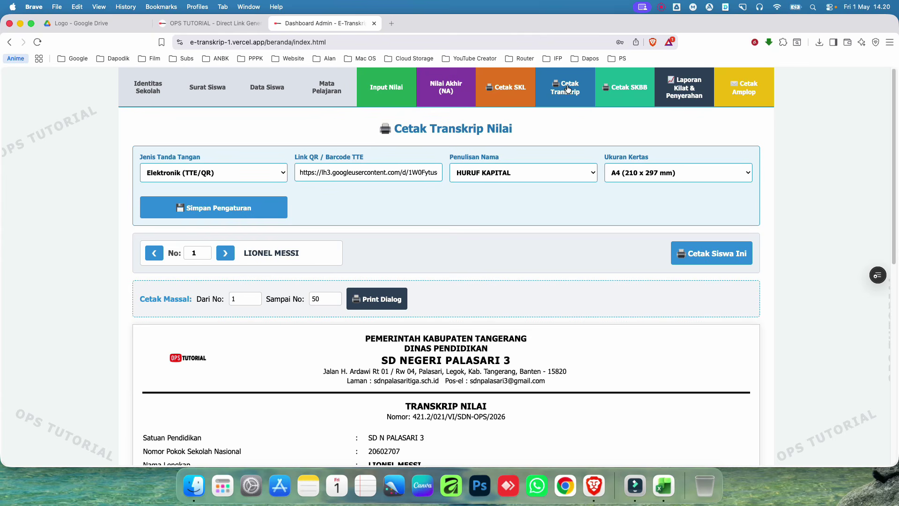
{"action": "left_click", "coordinate": [625, 91]}
{"action": "scroll", "coordinate": [519, 248], "scroll_direction": "down", "scroll_amount": 6}
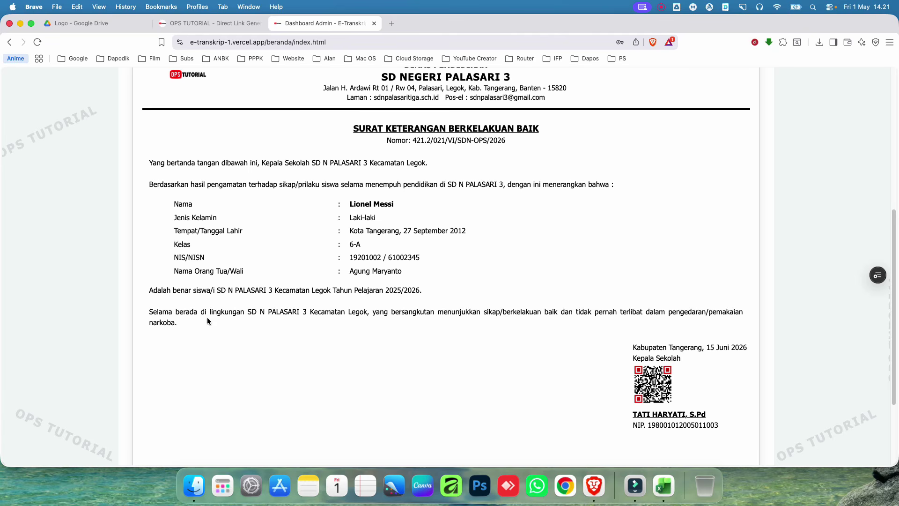
{"action": "left_click_drag", "start_coordinate": [659, 312], "coordinate": [733, 313]}
{"action": "left_click", "coordinate": [737, 317]}
{"action": "scroll", "coordinate": [482, 340], "scroll_direction": "down", "scroll_amount": 2}
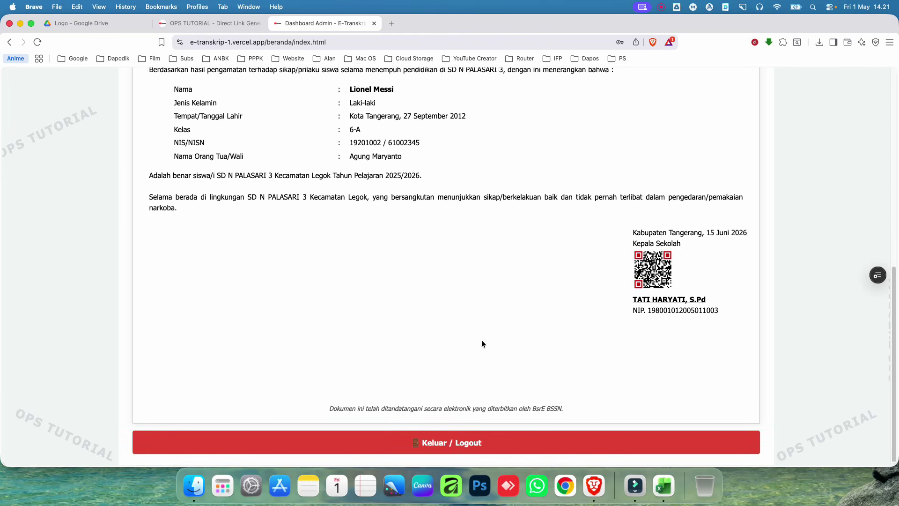
{"action": "scroll", "coordinate": [482, 340], "scroll_direction": "up", "scroll_amount": 5}
{"action": "scroll", "coordinate": [482, 344], "scroll_direction": "up", "scroll_amount": 3}
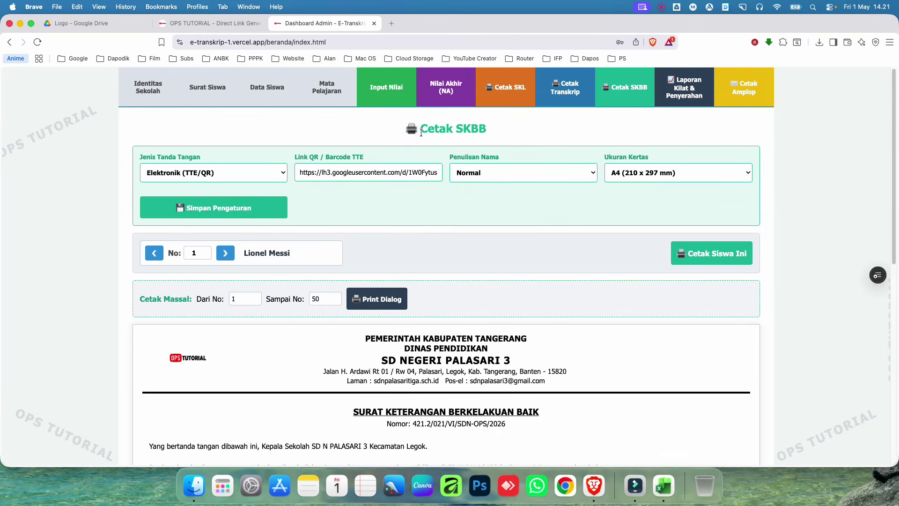
{"action": "left_click", "coordinate": [519, 96]}
{"action": "left_click", "coordinate": [260, 91]}
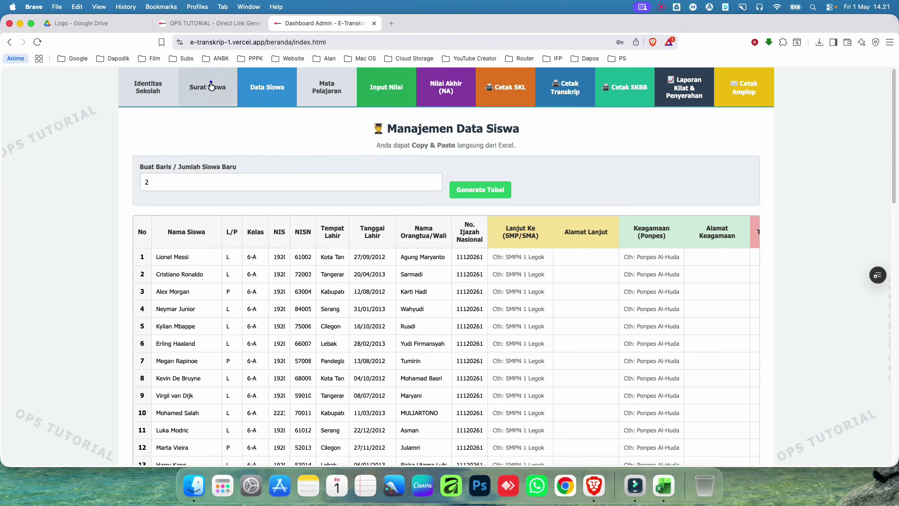
Step: From Surat Siswa, open Cetak SKL for student No 1 and select the 021 letter sequence number
{"action": "left_click", "coordinate": [212, 86]}
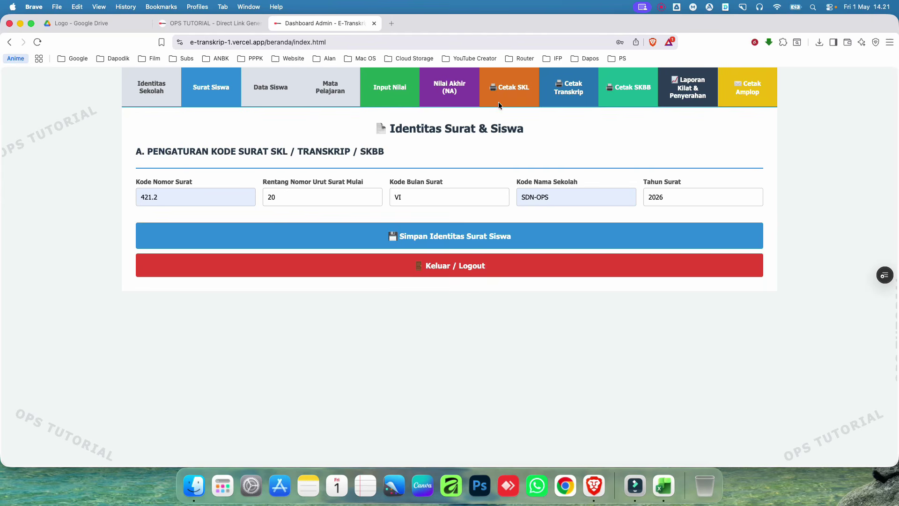
{"action": "left_click", "coordinate": [513, 87]}
{"action": "scroll", "coordinate": [212, 209], "scroll_direction": "down", "scroll_amount": 1}
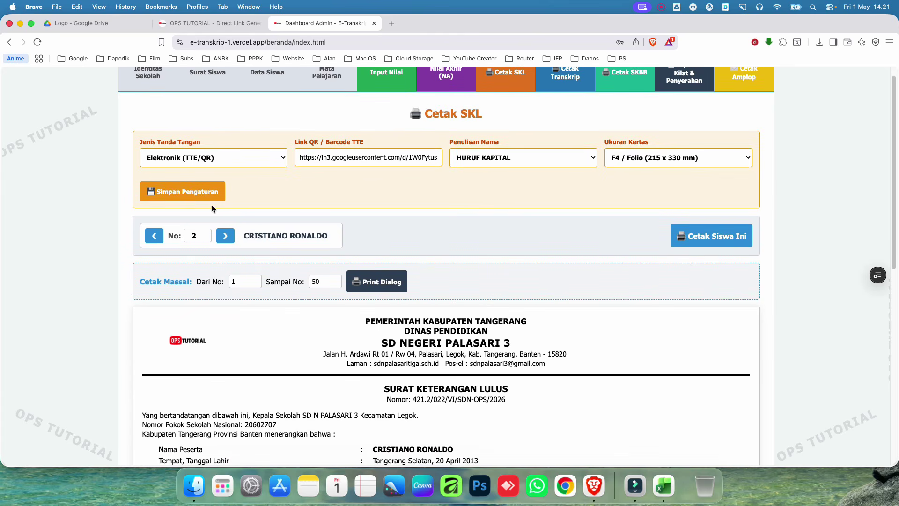
{"action": "left_click", "coordinate": [154, 237]}
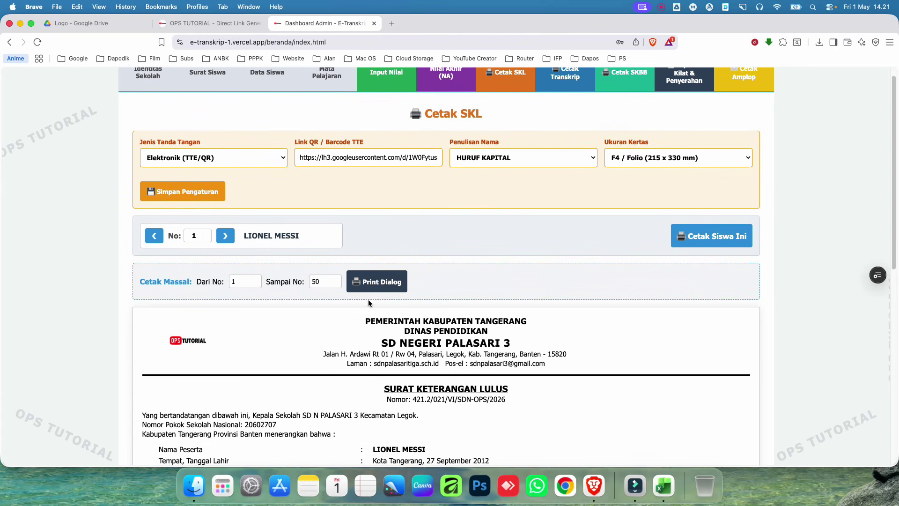
{"action": "scroll", "coordinate": [369, 303], "scroll_direction": "down", "scroll_amount": 3}
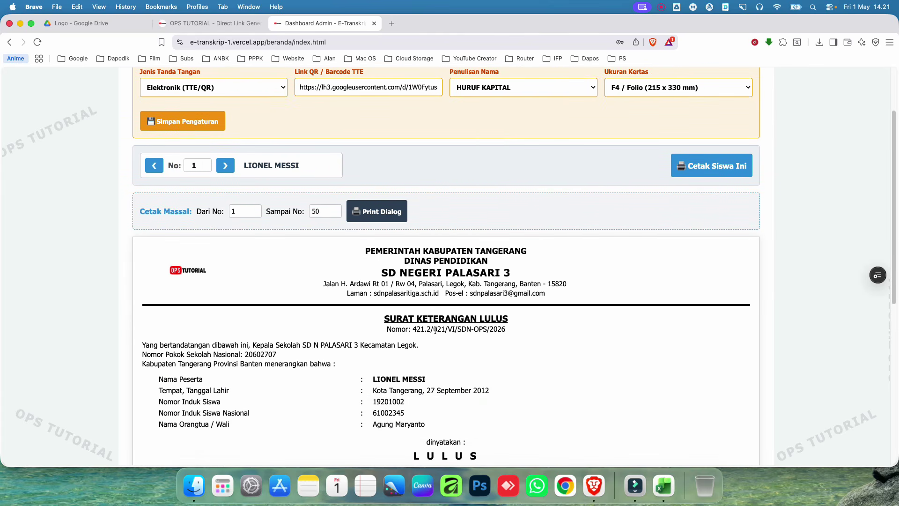
{"action": "left_click", "coordinate": [434, 328]}
{"action": "double_click", "coordinate": [434, 329]}
Step: Step forward through later students' certificates with > and back to No 1 with <
{"action": "left_click", "coordinate": [225, 166]}
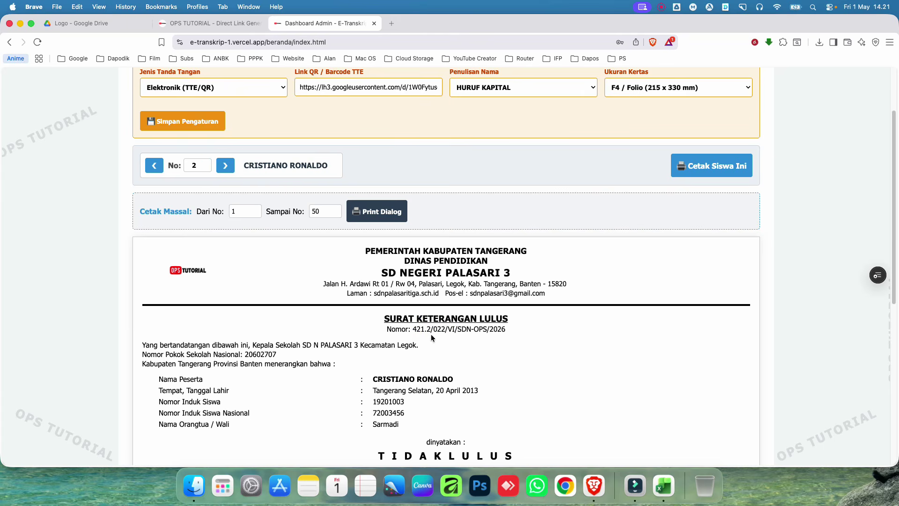
{"action": "left_click", "coordinate": [436, 328]}
{"action": "left_click", "coordinate": [225, 166]}
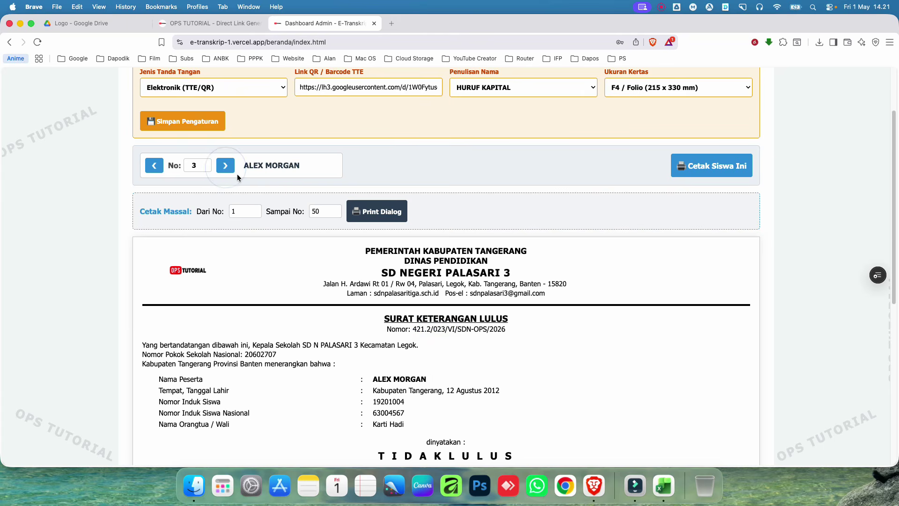
{"action": "left_click", "coordinate": [225, 166]}
{"action": "left_click", "coordinate": [226, 166]}
{"action": "left_click", "coordinate": [225, 166]}
{"action": "left_click", "coordinate": [225, 166]}
{"action": "left_click", "coordinate": [226, 166]}
{"action": "left_click", "coordinate": [225, 167]}
{"action": "left_click", "coordinate": [225, 167]}
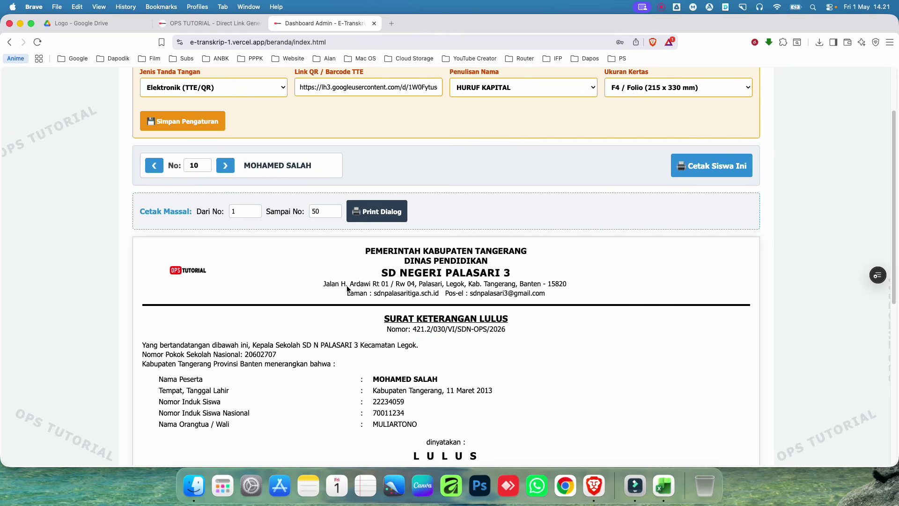
{"action": "left_click", "coordinate": [153, 166]}
{"action": "left_click", "coordinate": [153, 167]}
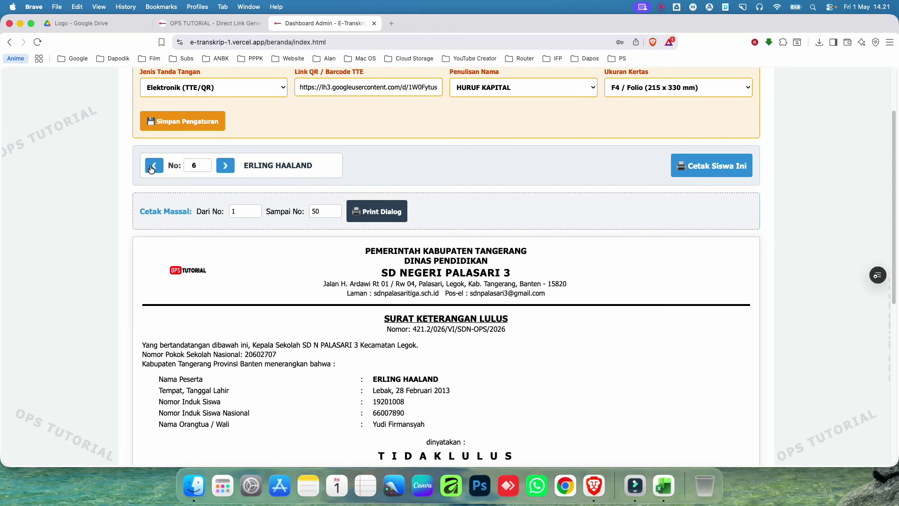
{"action": "left_click", "coordinate": [153, 166]}
{"action": "left_click", "coordinate": [152, 167]}
{"action": "left_click", "coordinate": [153, 167]}
{"action": "left_click", "coordinate": [153, 166]}
{"action": "left_click", "coordinate": [153, 166]}
{"action": "left_click", "coordinate": [152, 166]}
{"action": "left_click", "coordinate": [152, 166]}
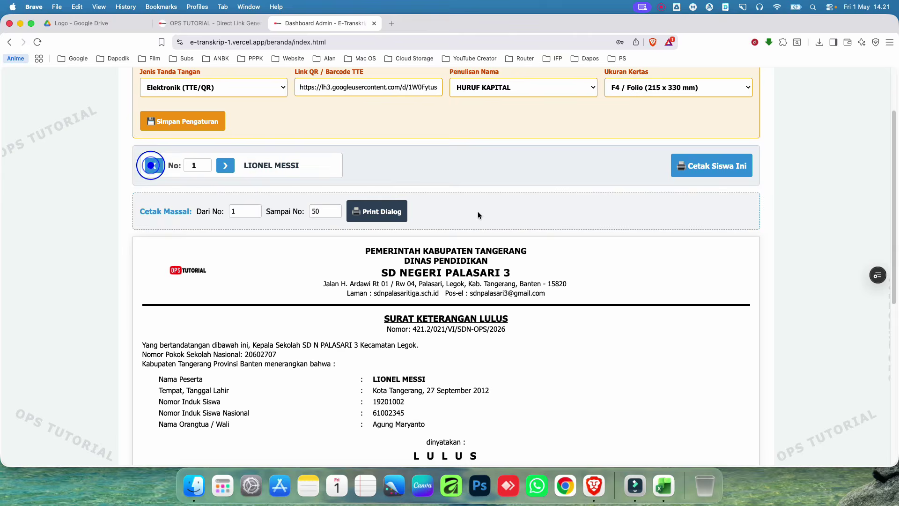
{"action": "scroll", "coordinate": [518, 281], "scroll_direction": "up", "scroll_amount": 2}
{"action": "left_click", "coordinate": [728, 251]}
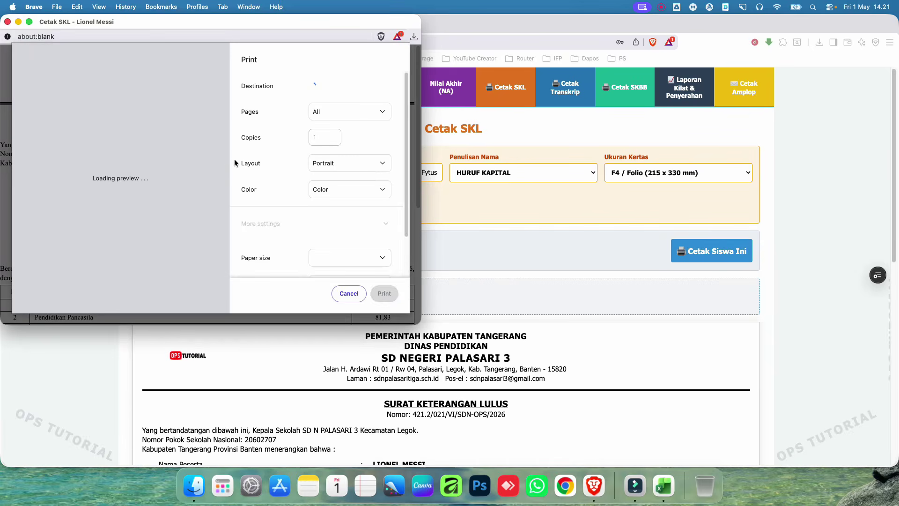
{"action": "left_click", "coordinate": [349, 293]}
{"action": "scroll", "coordinate": [448, 325], "scroll_direction": "down", "scroll_amount": 5}
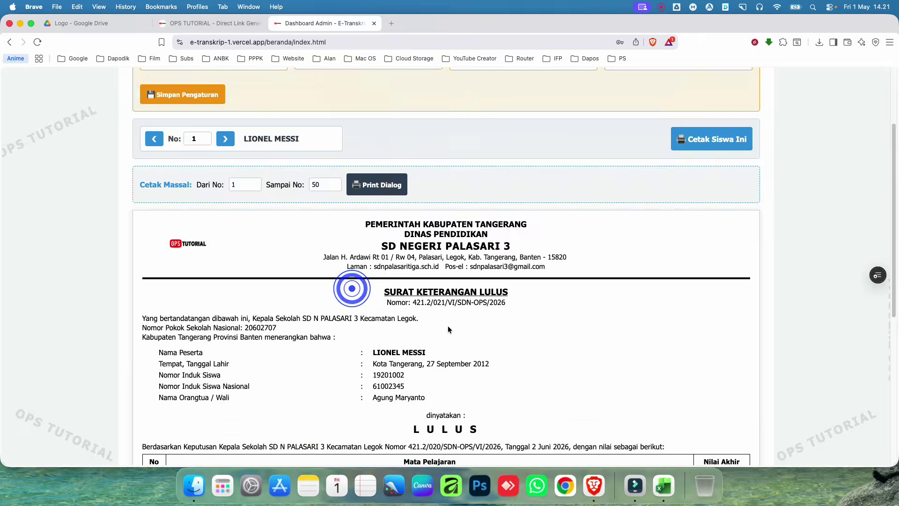
{"action": "scroll", "coordinate": [393, 286], "scroll_direction": "up", "scroll_amount": 6}
{"action": "scroll", "coordinate": [435, 284], "scroll_direction": "up", "scroll_amount": 1}
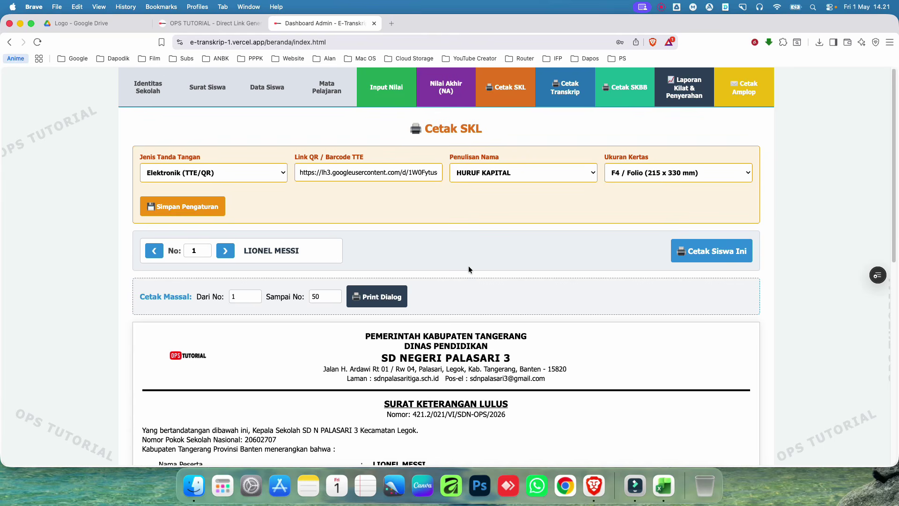
{"action": "scroll", "coordinate": [468, 270], "scroll_direction": "down", "scroll_amount": 4}
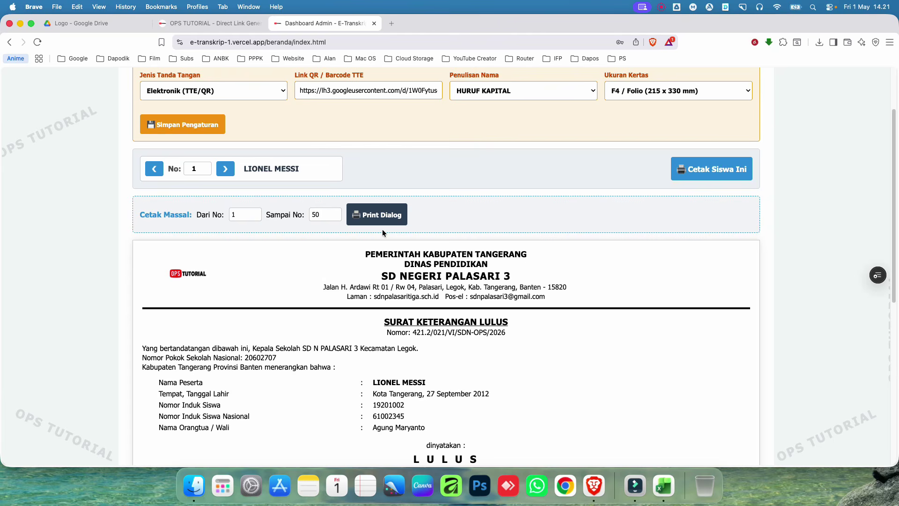
{"action": "left_click", "coordinate": [377, 216]}
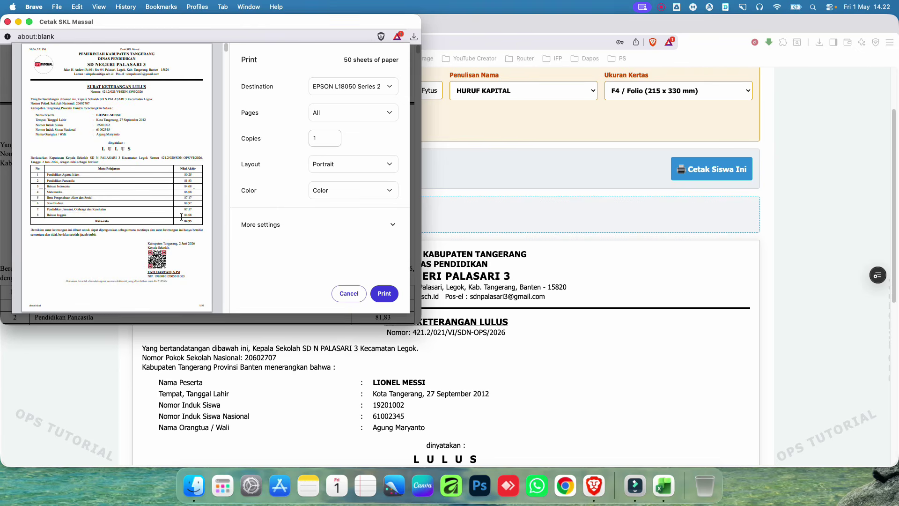
{"action": "scroll", "coordinate": [181, 217], "scroll_direction": "down", "scroll_amount": 10}
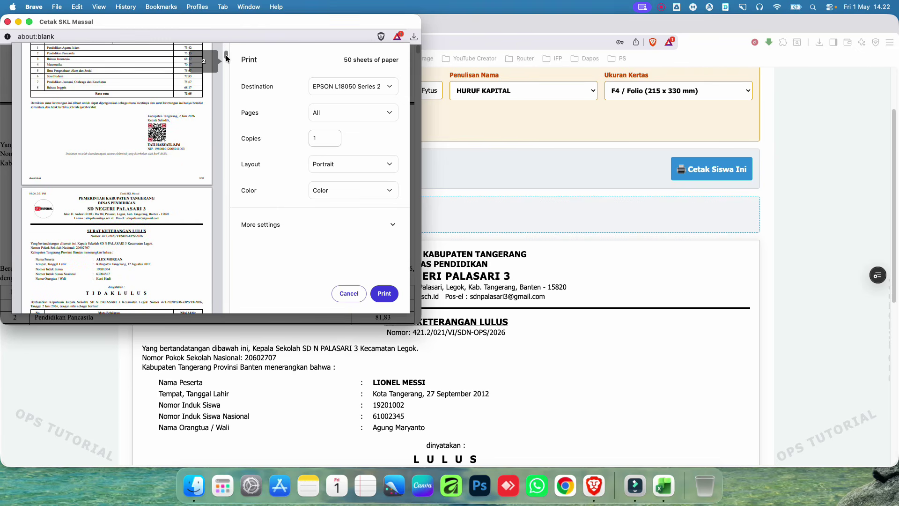
{"action": "left_click_drag", "start_coordinate": [226, 58], "coordinate": [204, 41]}
{"action": "left_click", "coordinate": [351, 294]}
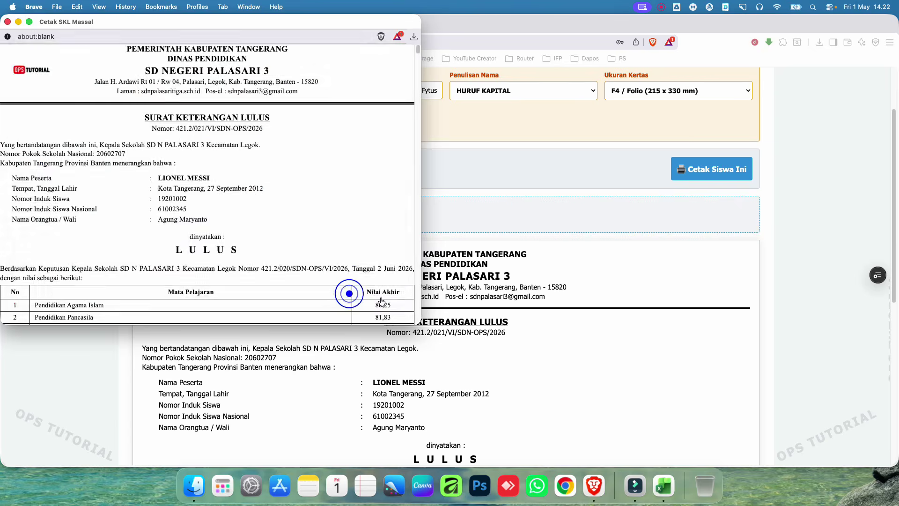
{"action": "scroll", "coordinate": [426, 280], "scroll_direction": "up", "scroll_amount": 3}
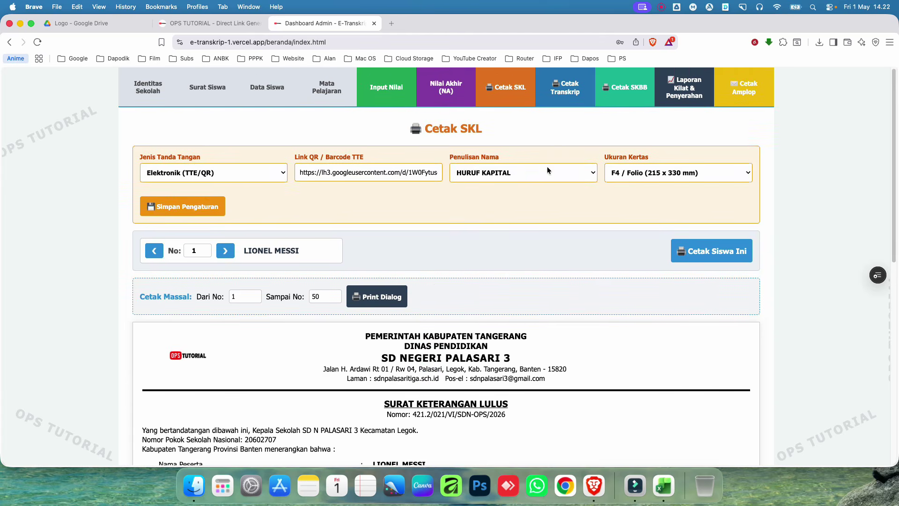
Step: Pass through Cetak Transkrip and SKBB to Laporan Kilat, then cancel the Laporan Detail print preview
{"action": "left_click", "coordinate": [564, 102]}
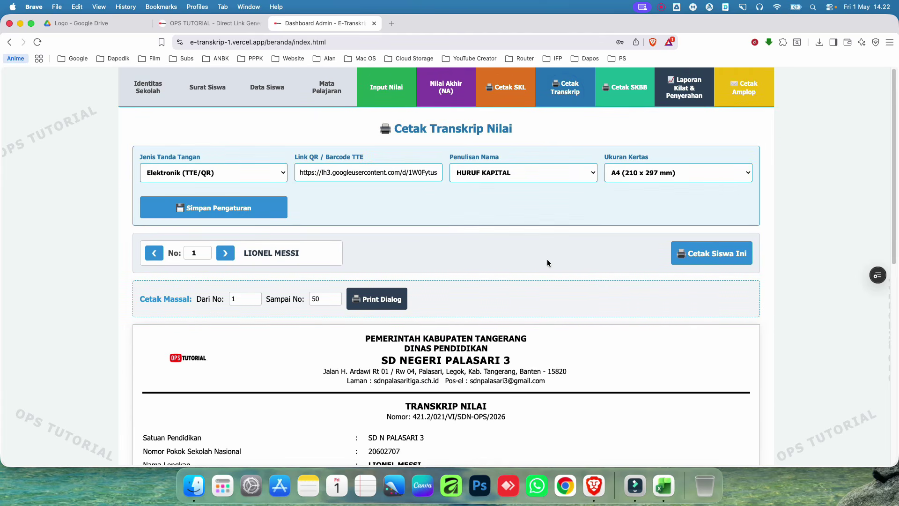
{"action": "left_click", "coordinate": [610, 96]}
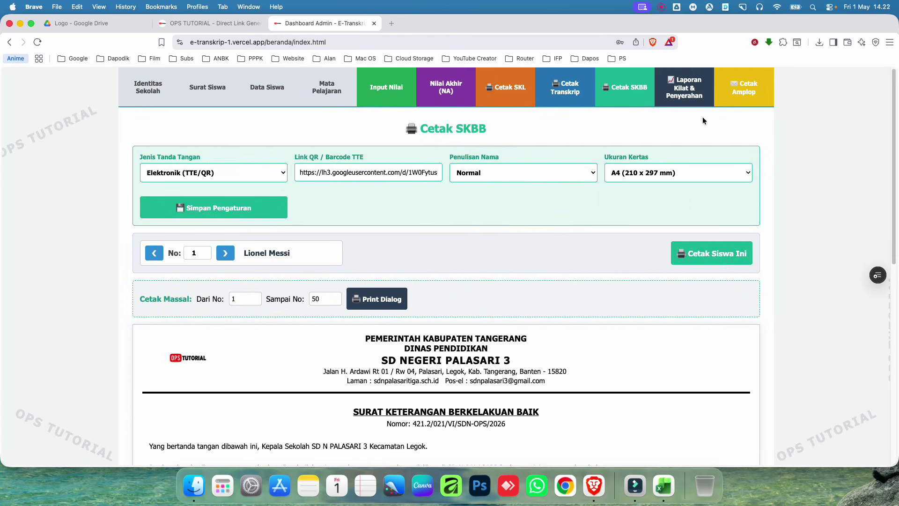
{"action": "left_click", "coordinate": [685, 93]}
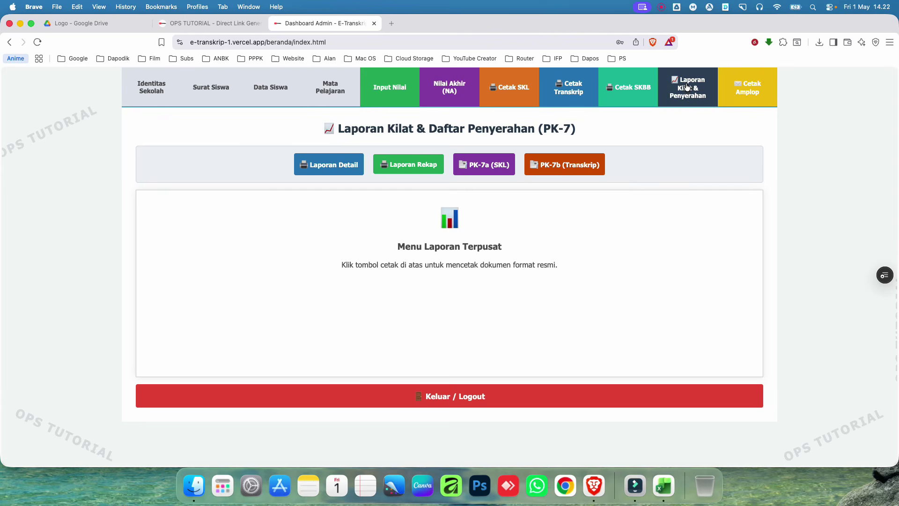
{"action": "left_click", "coordinate": [336, 164]}
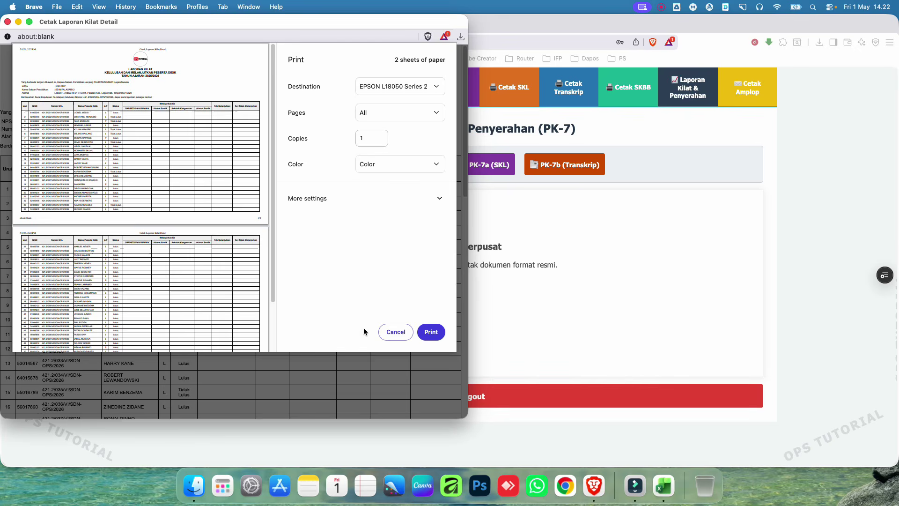
{"action": "left_click", "coordinate": [394, 332]}
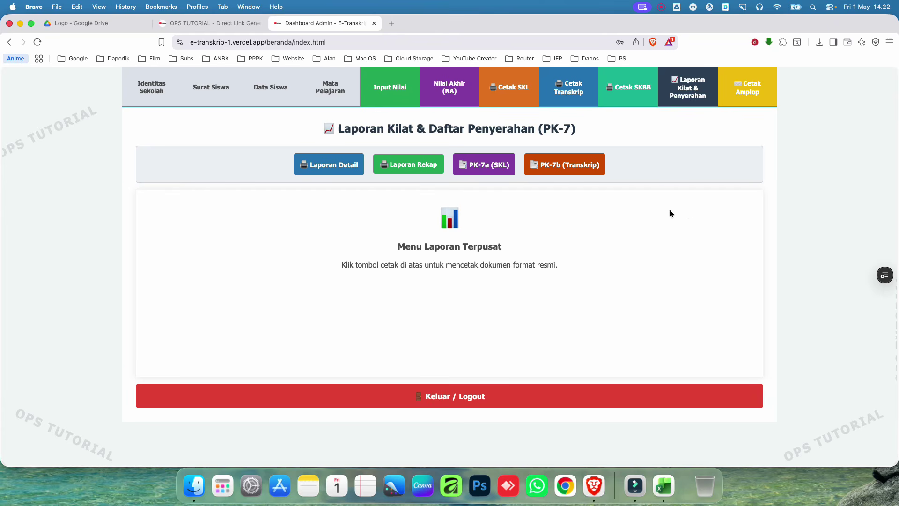
Step: Keep Identitas Sekolah's level at Sekolah Dasar (SD) / MI and inspect Input Nilai's Sem 7 column heading
{"action": "left_click", "coordinate": [155, 88]}
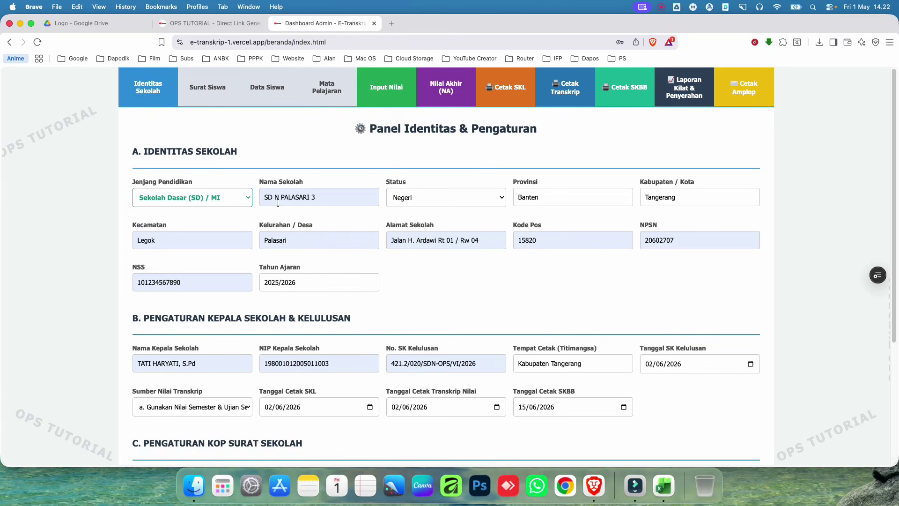
{"action": "left_click", "coordinate": [225, 197]}
{"action": "left_click", "coordinate": [178, 193]}
{"action": "left_click", "coordinate": [402, 83]}
{"action": "double_click", "coordinate": [346, 215]}
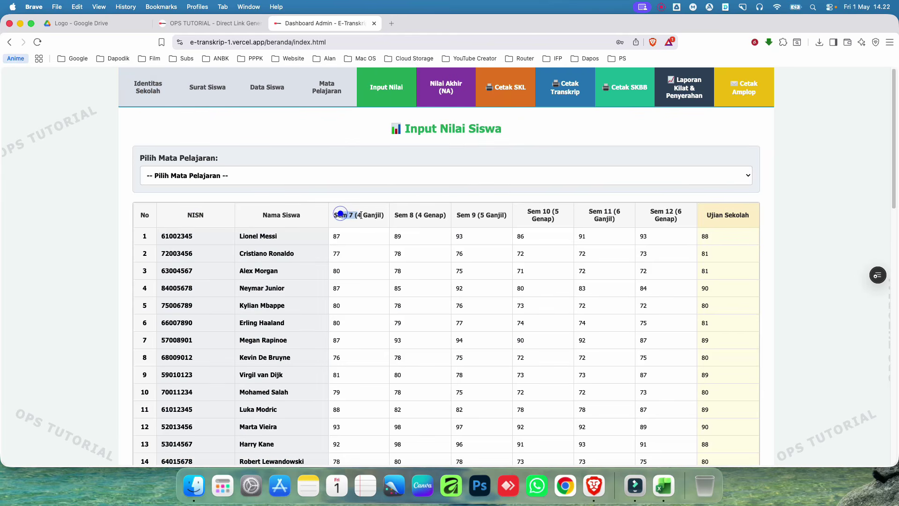
{"action": "left_click", "coordinate": [345, 215]}
{"action": "left_click_drag", "start_coordinate": [361, 215], "coordinate": [354, 215]}
{"action": "left_click", "coordinate": [339, 146]}
Step: Return to Laporan Kilat & Penyerahan and cancel the Laporan Detail print preview again
{"action": "left_click", "coordinate": [685, 88]}
{"action": "left_click", "coordinate": [331, 165]}
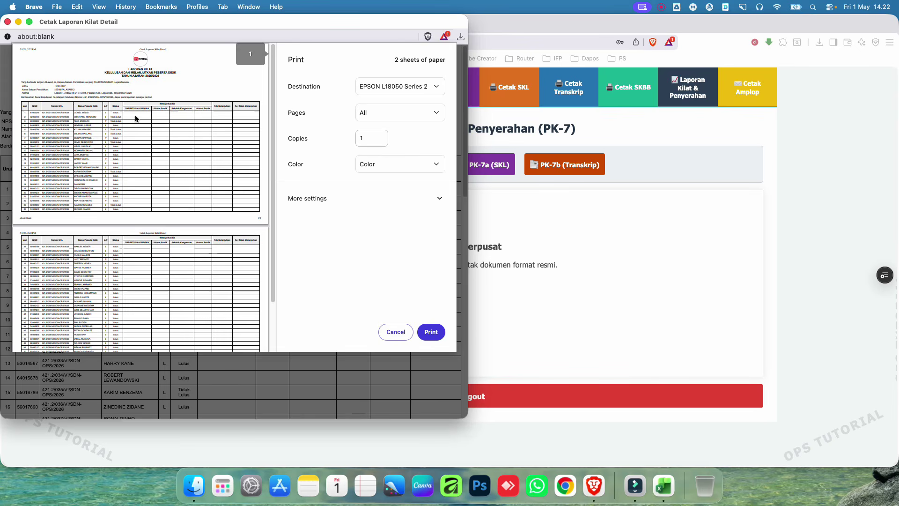
{"action": "left_click", "coordinate": [395, 331]}
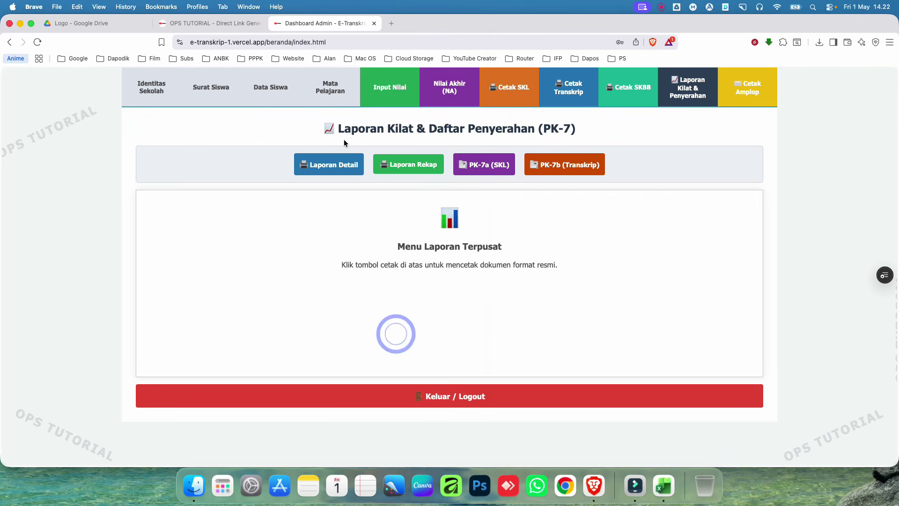
Step: Open Data Siswa and check row 1's Lanjut Ke, Alamat Lanjut, Keagamaan and Alamat Keagamaan cells
{"action": "left_click", "coordinate": [267, 88]}
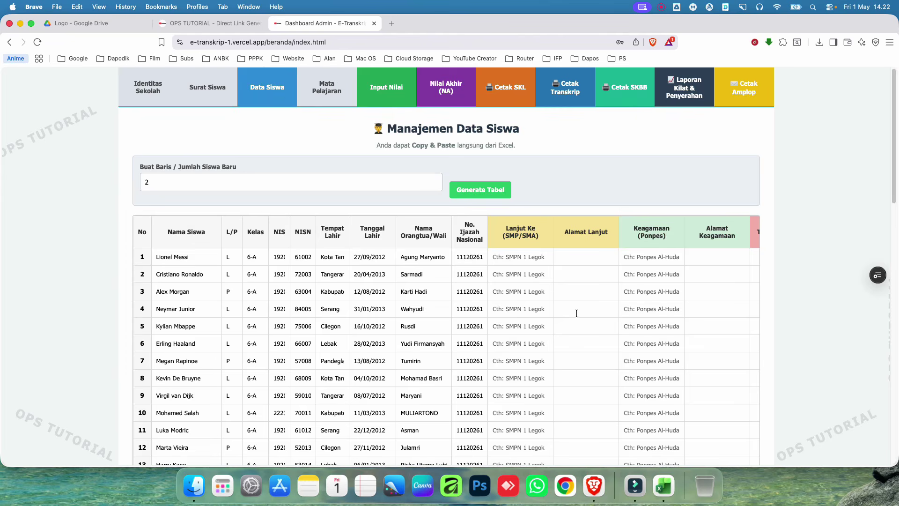
{"action": "left_click", "coordinate": [528, 258]}
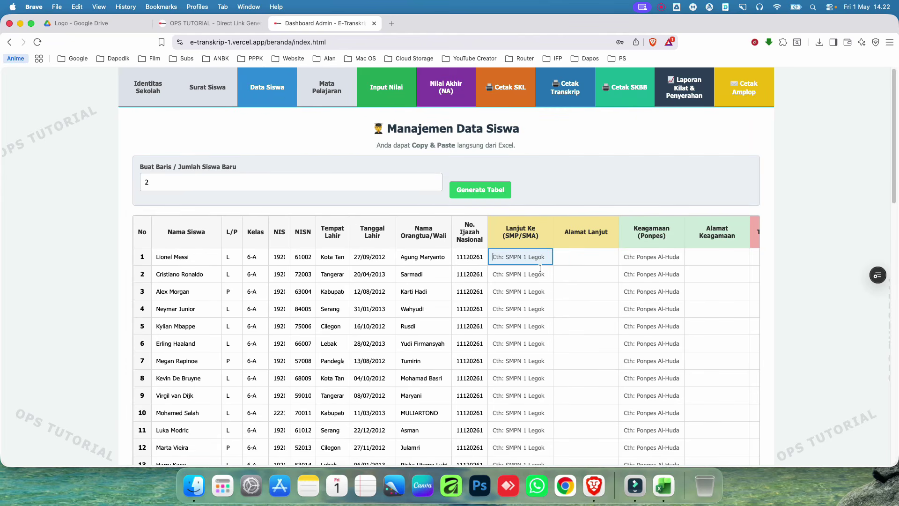
{"action": "left_click", "coordinate": [581, 258]}
{"action": "left_click", "coordinate": [644, 259]}
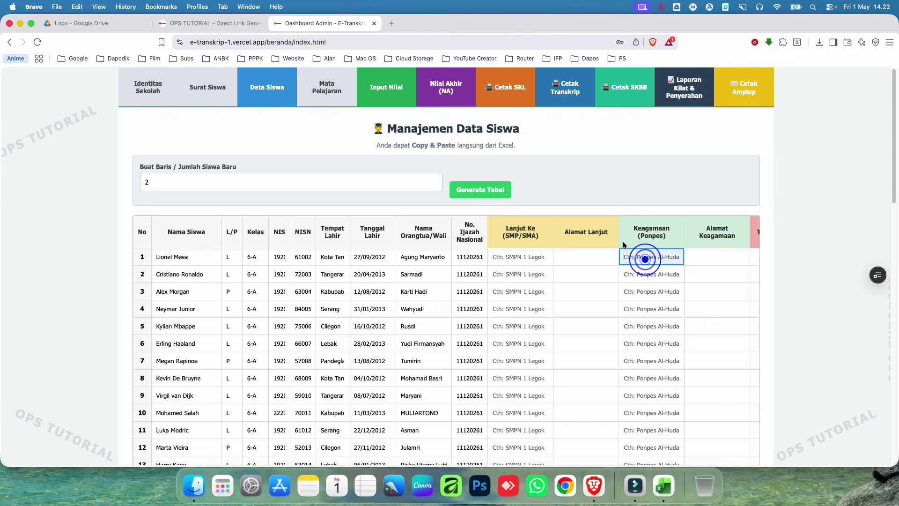
{"action": "scroll", "coordinate": [515, 374], "scroll_direction": "down", "scroll_amount": 4}
{"action": "scroll", "coordinate": [656, 281], "scroll_direction": "up", "scroll_amount": 4}
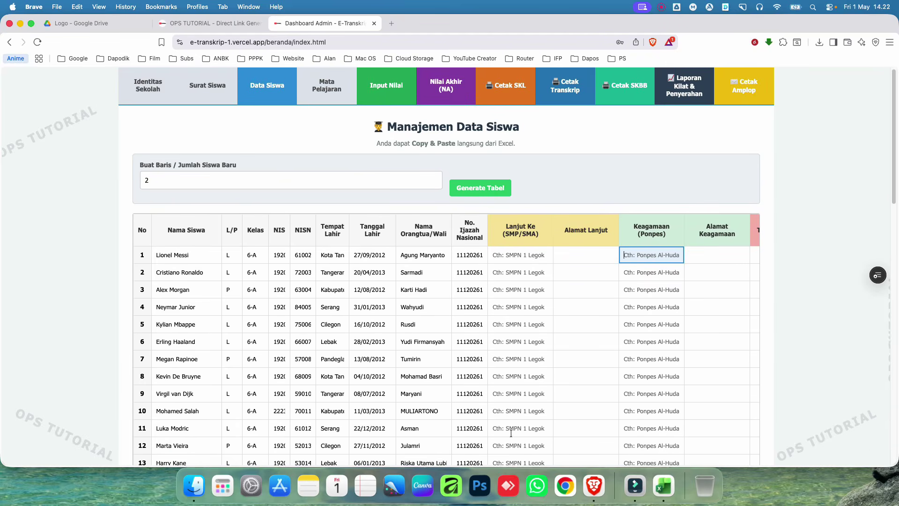
{"action": "scroll", "coordinate": [712, 239], "scroll_direction": "down", "scroll_amount": 1}
{"action": "left_click", "coordinate": [713, 237]}
Step: Scroll and drag across the student table to view all pupils through number 48
{"action": "scroll", "coordinate": [541, 431], "scroll_direction": "down", "scroll_amount": 15}
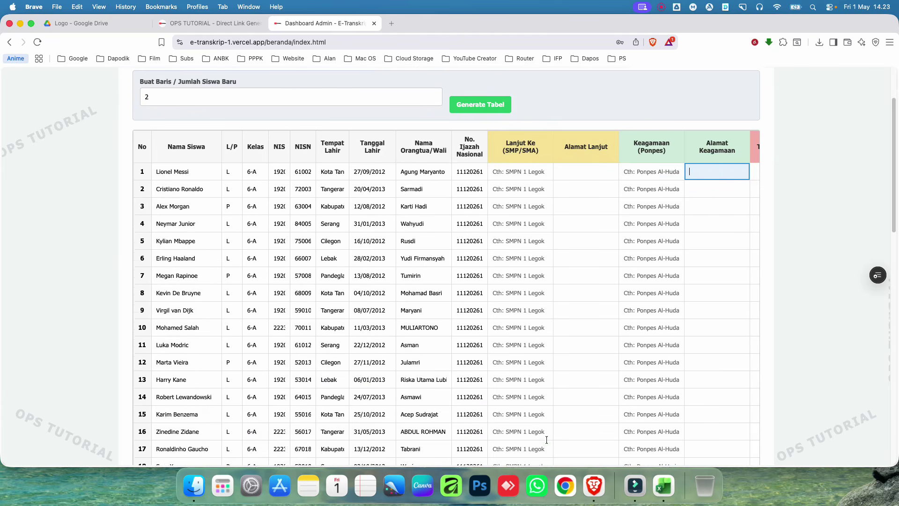
{"action": "left_click_drag", "start_coordinate": [539, 364], "coordinate": [646, 364]}
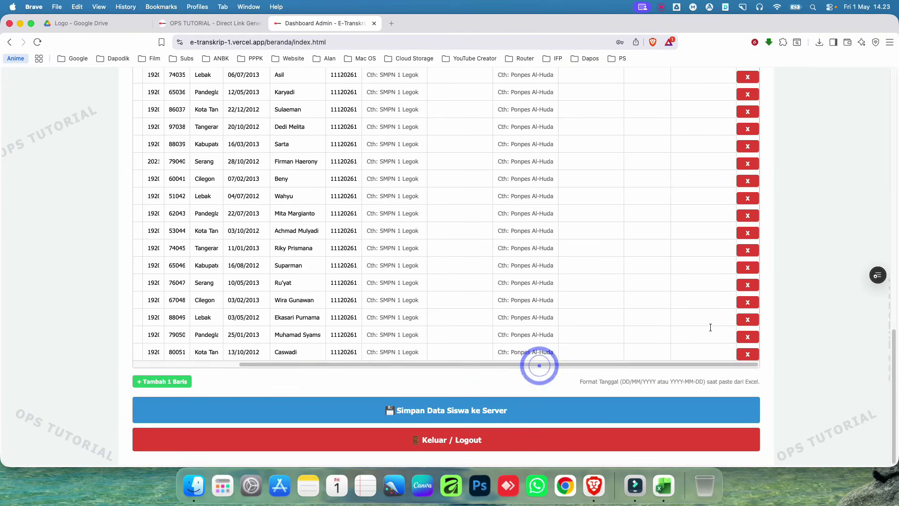
{"action": "scroll", "coordinate": [686, 359], "scroll_direction": "up", "scroll_amount": 15}
{"action": "scroll", "coordinate": [685, 359], "scroll_direction": "up", "scroll_amount": 2}
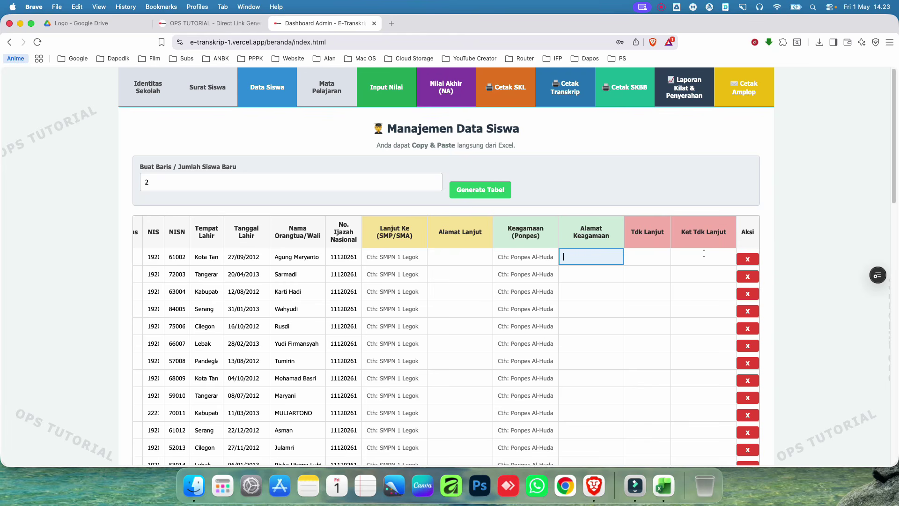
{"action": "scroll", "coordinate": [597, 366], "scroll_direction": "down", "scroll_amount": 15}
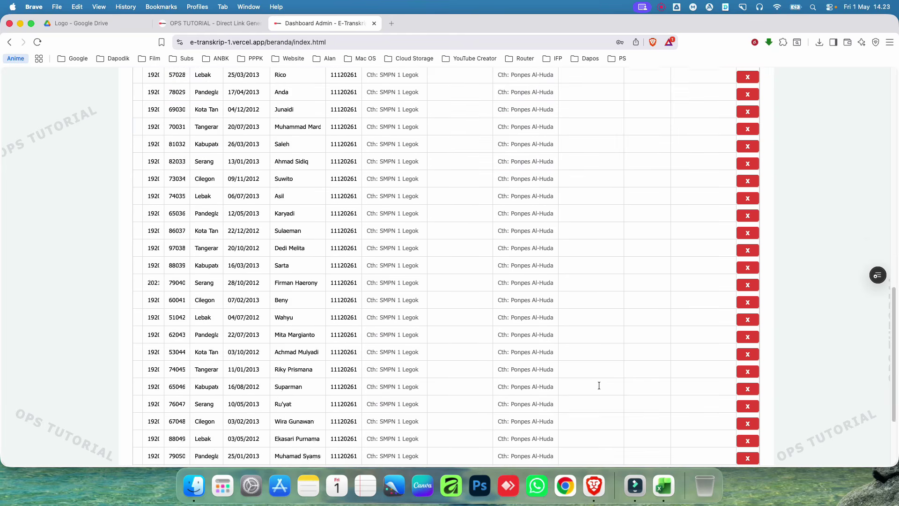
{"action": "left_click_drag", "start_coordinate": [549, 364], "coordinate": [374, 357]}
{"action": "scroll", "coordinate": [373, 281], "scroll_direction": "up", "scroll_amount": 15}
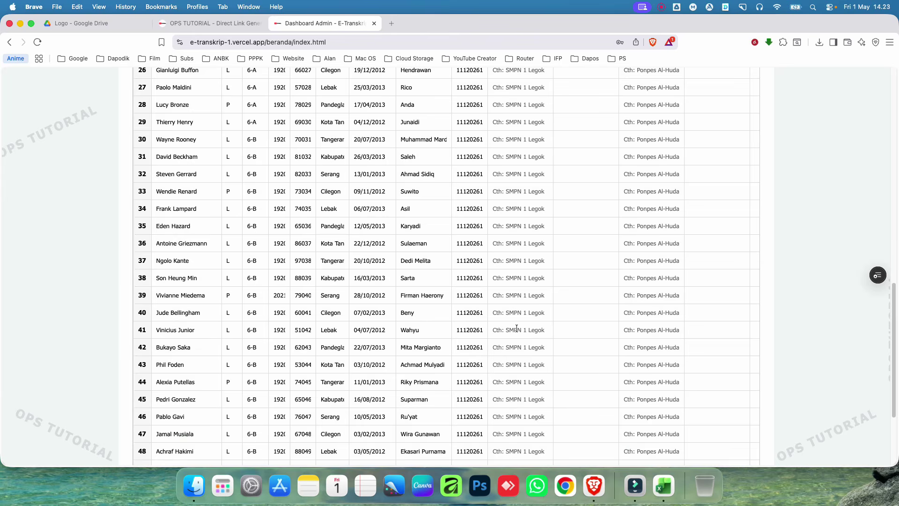
Step: Copy cells L7:O56 from Excel's DATA SISWA sheet and select row 1's Lanjut Ke cell in E-Transkrip
{"action": "left_click", "coordinate": [650, 484]}
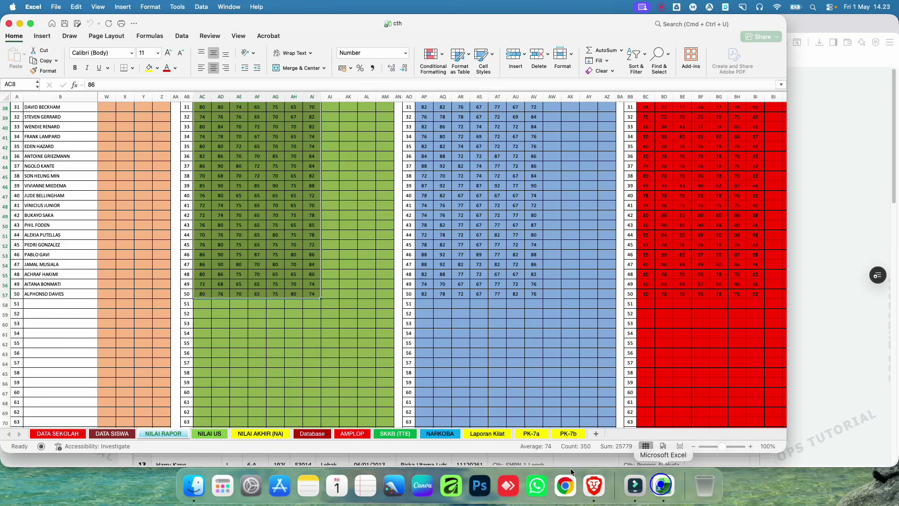
{"action": "left_click", "coordinate": [112, 433]}
{"action": "left_click", "coordinate": [558, 290]}
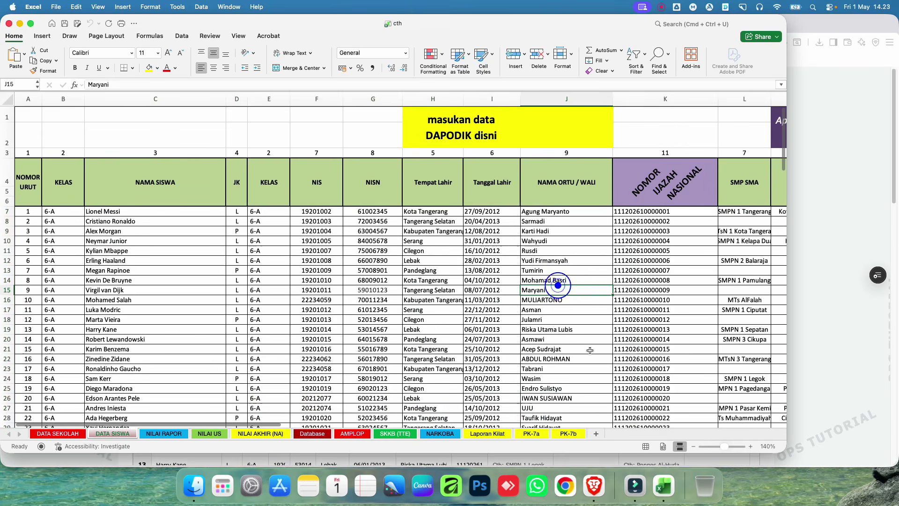
{"action": "left_click_drag", "start_coordinate": [228, 424], "coordinate": [398, 428]}
{"action": "left_click", "coordinate": [322, 211]}
{"action": "scroll", "coordinate": [461, 306], "scroll_direction": "down", "scroll_amount": 3}
{"action": "scroll", "coordinate": [461, 306], "scroll_direction": "down", "scroll_amount": 10}
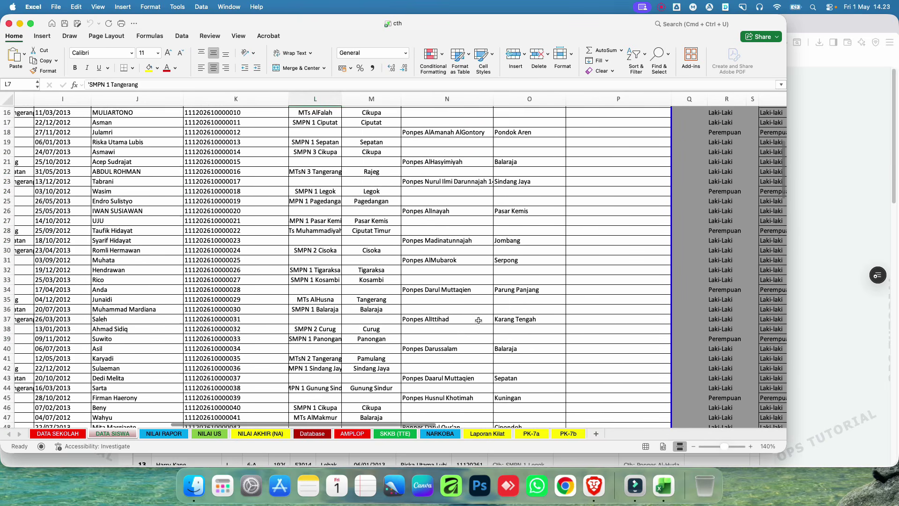
{"action": "left_click", "coordinate": [524, 317], "text": "shift"}
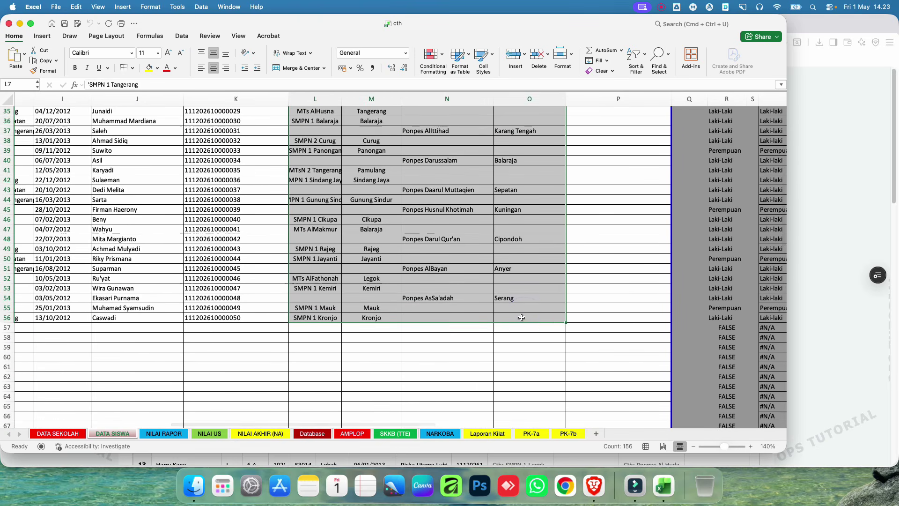
{"action": "key", "text": "cmd+c"}
{"action": "scroll", "coordinate": [502, 310], "scroll_direction": "up", "scroll_amount": 10}
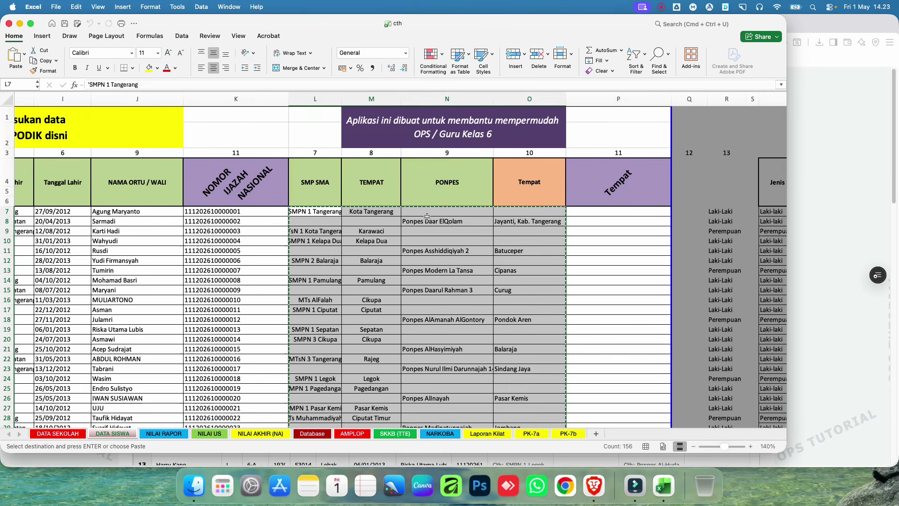
{"action": "left_click", "coordinate": [822, 172]}
{"action": "left_click", "coordinate": [513, 258]}
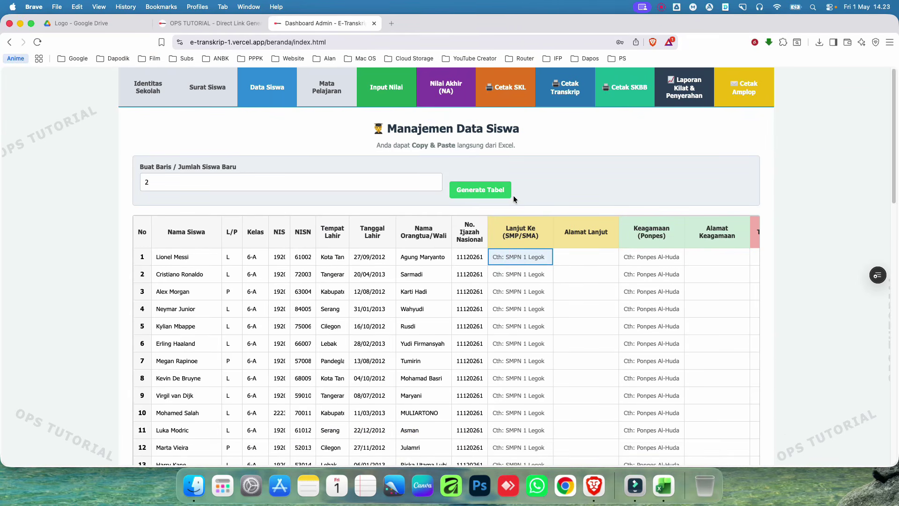
Step: Paste the Excel school data into the table and clear row 1's stray Keagamaan dash
{"action": "key", "text": "super+v"}
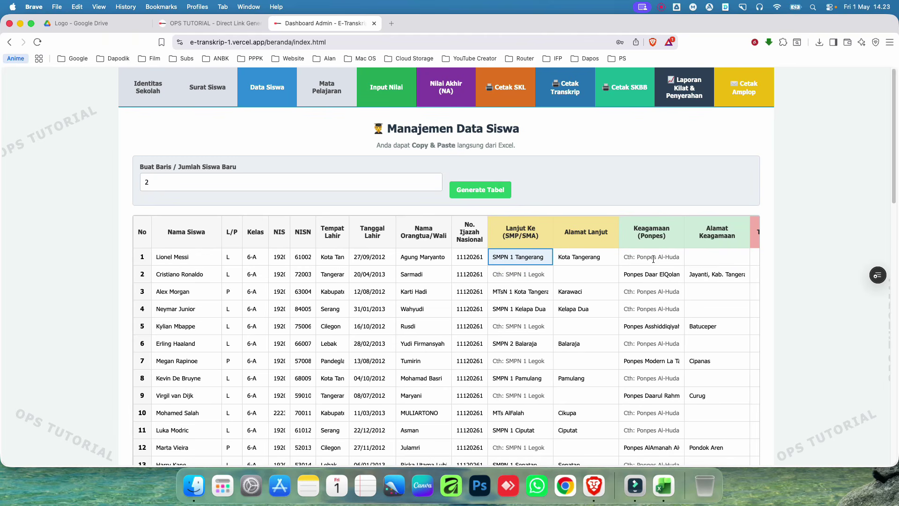
{"action": "left_click", "coordinate": [658, 256]}
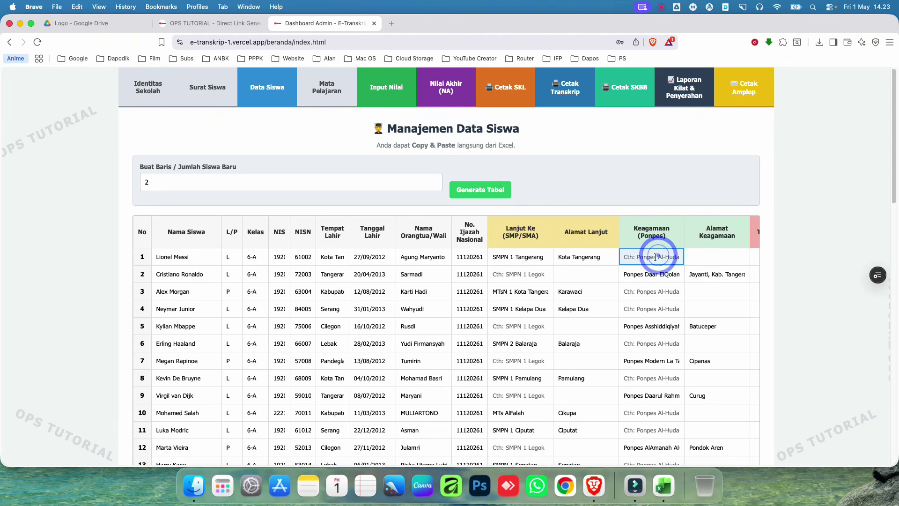
{"action": "type", "text": "-"}
{"action": "left_click", "coordinate": [733, 255]}
{"action": "left_click", "coordinate": [648, 257]}
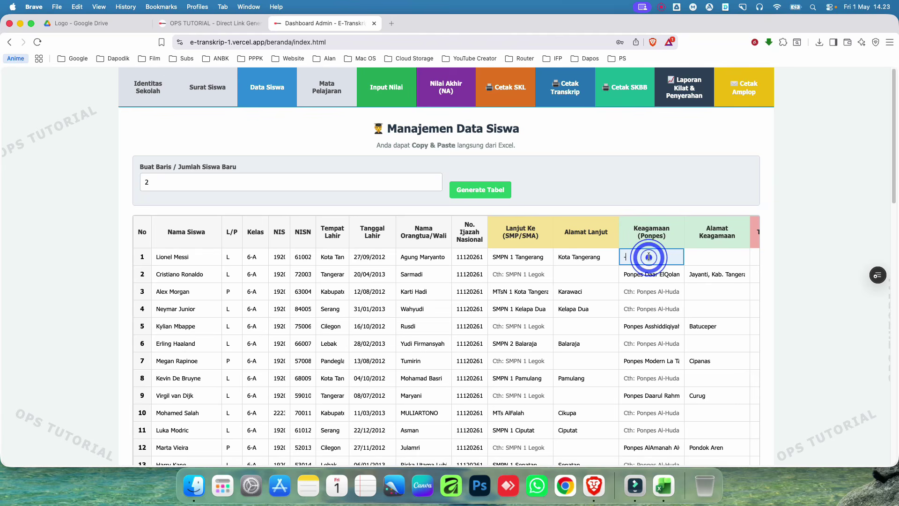
{"action": "key", "text": "BackSpace"}
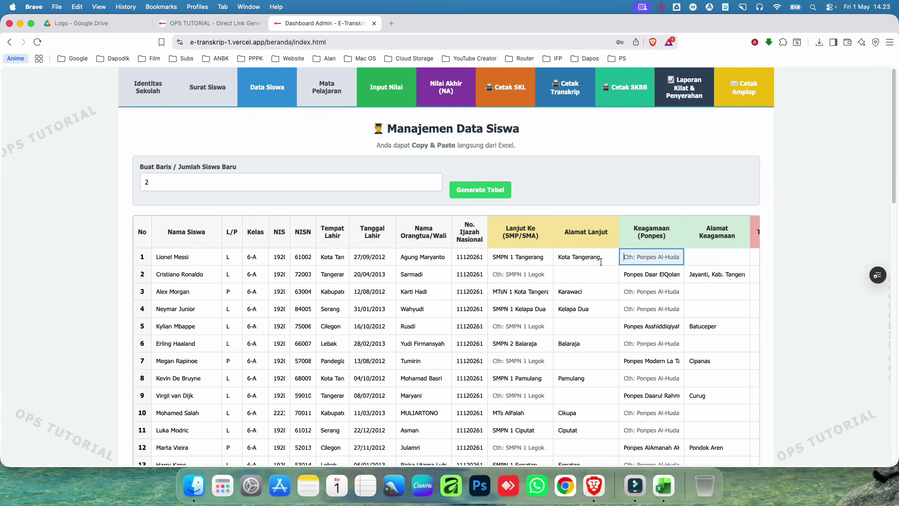
{"action": "left_click", "coordinate": [594, 272]}
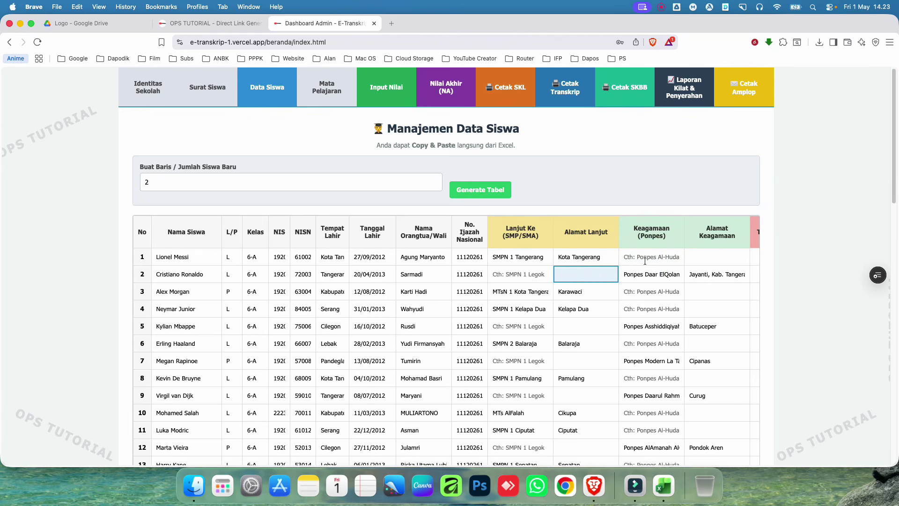
Step: Save the student data with Simpan Data Siswa ke Server and check the reloaded table
{"action": "scroll", "coordinate": [441, 325], "scroll_direction": "down", "scroll_amount": 20}
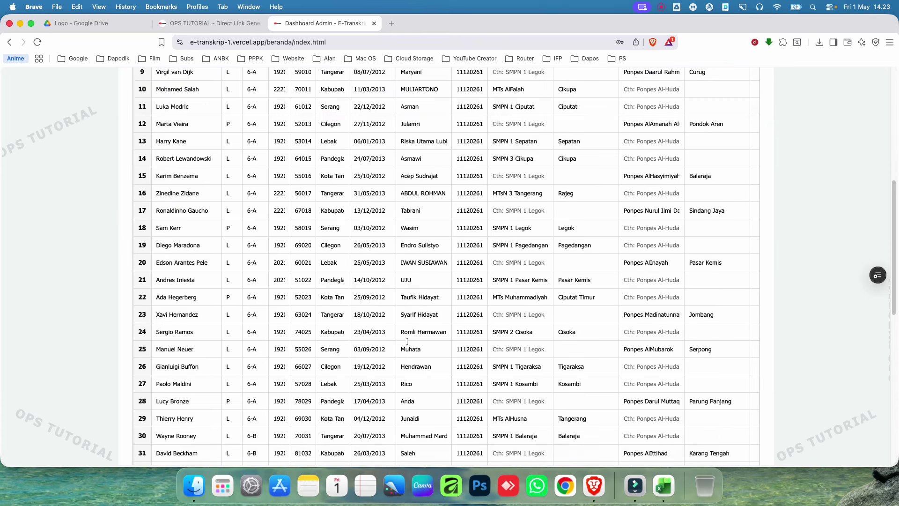
{"action": "left_click", "coordinate": [463, 410]}
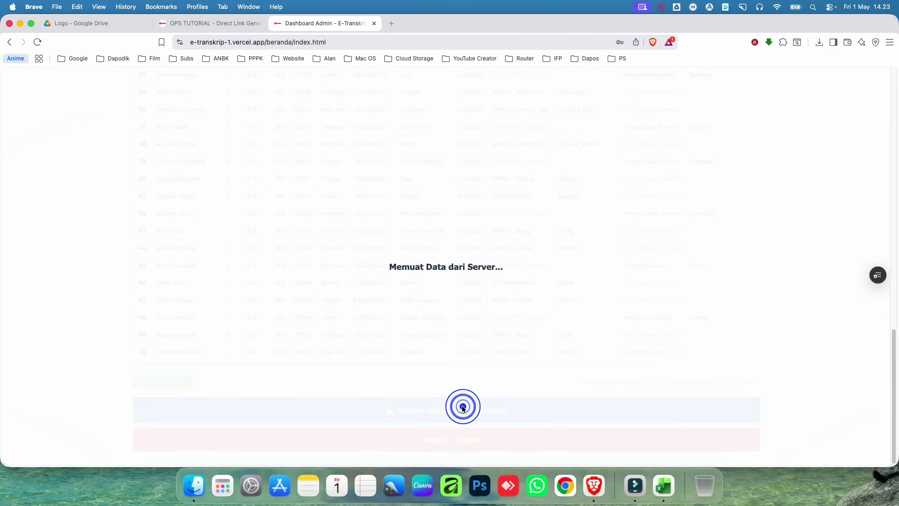
{"action": "scroll", "coordinate": [557, 216], "scroll_direction": "up", "scroll_amount": 20}
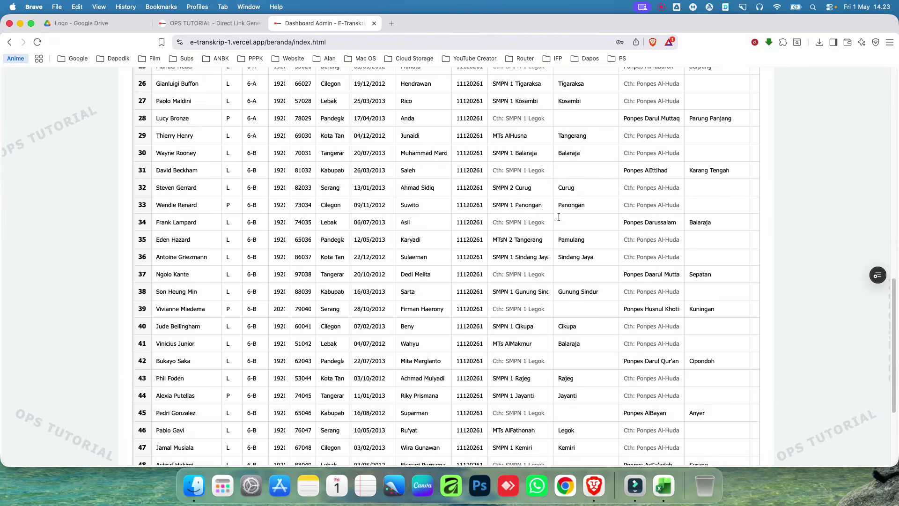
{"action": "scroll", "coordinate": [560, 232], "scroll_direction": "up", "scroll_amount": 2}
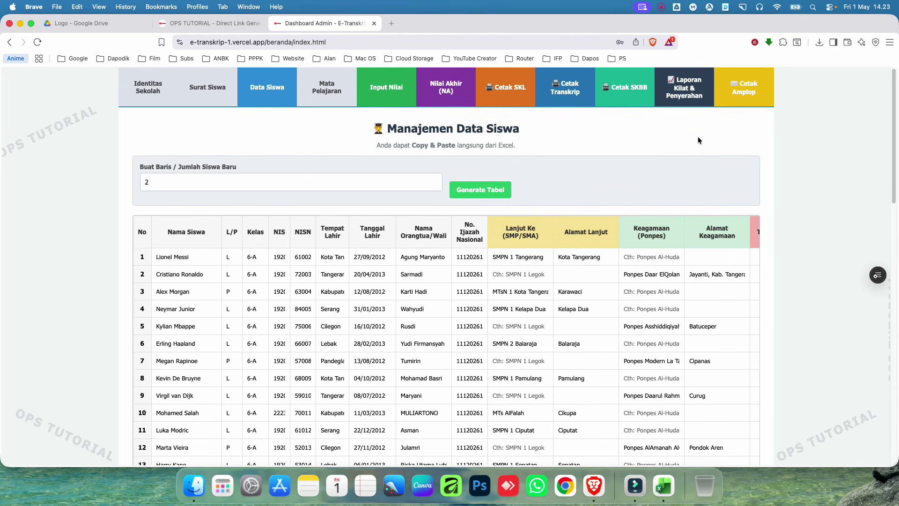
Step: Generate the detailed Laporan Kilat report from the Laporan Kilat & Penyerahan section
{"action": "left_click", "coordinate": [684, 93]}
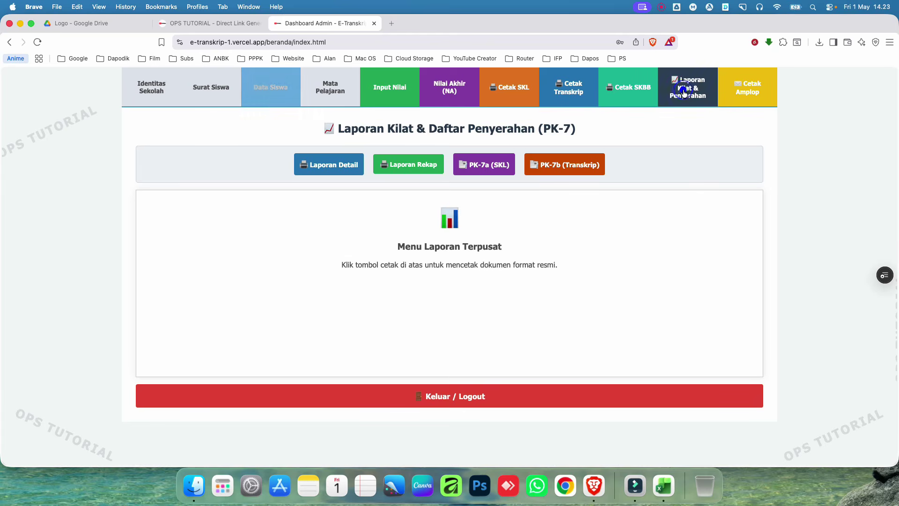
{"action": "left_click", "coordinate": [335, 162]}
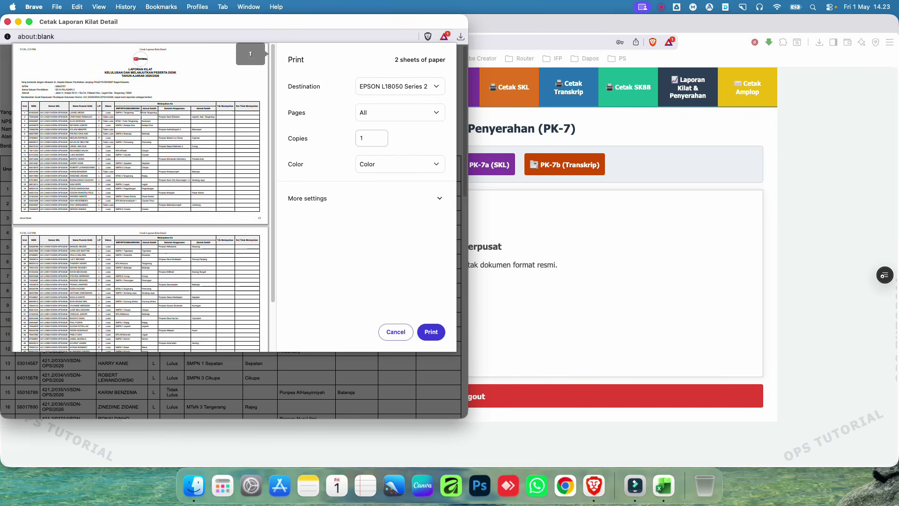
{"action": "scroll", "coordinate": [164, 217], "scroll_direction": "down", "scroll_amount": 3}
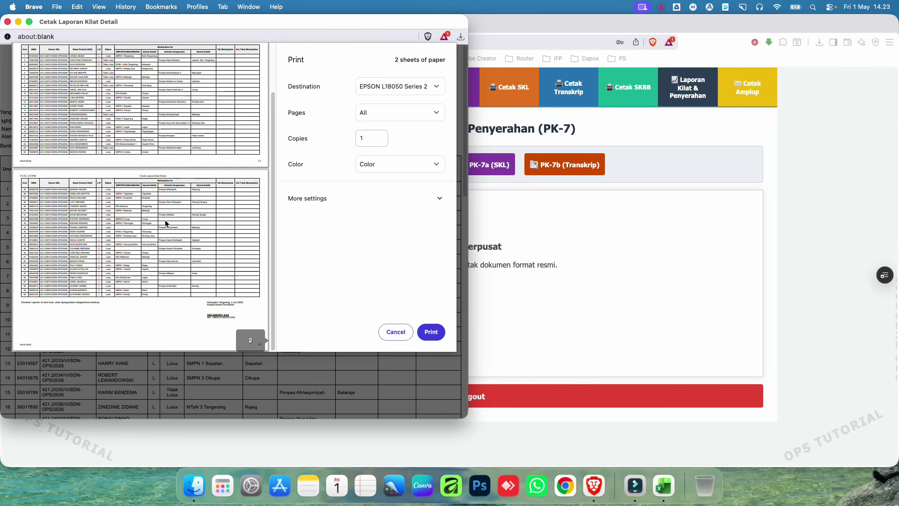
Step: Save the report as the PDF Cetak Laporan Kilat Detail in Downloads and show the folder
{"action": "left_click", "coordinate": [412, 87]}
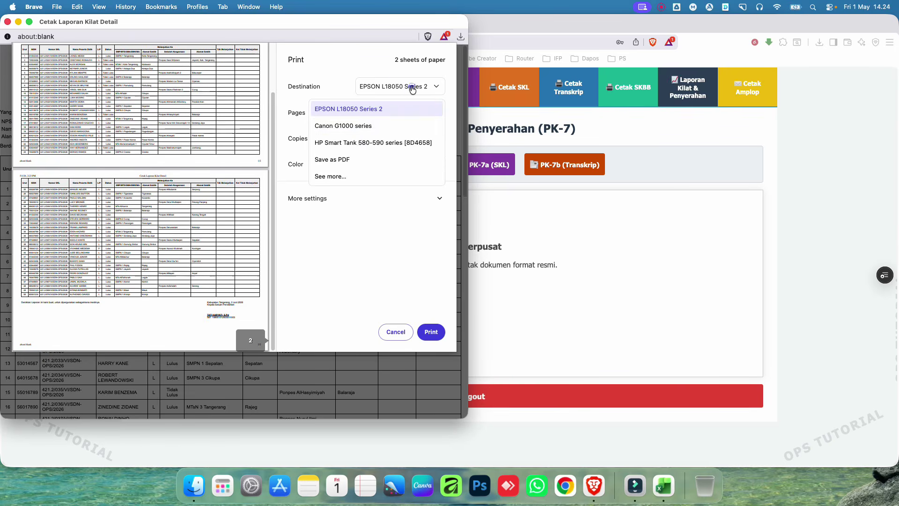
{"action": "left_click", "coordinate": [352, 161]}
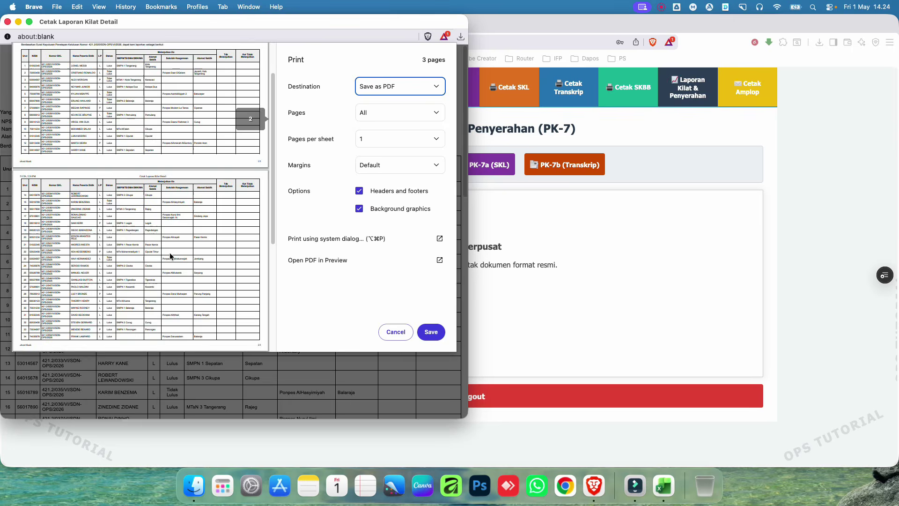
{"action": "scroll", "coordinate": [170, 252], "scroll_direction": "down", "scroll_amount": 5}
{"action": "left_click", "coordinate": [427, 332]}
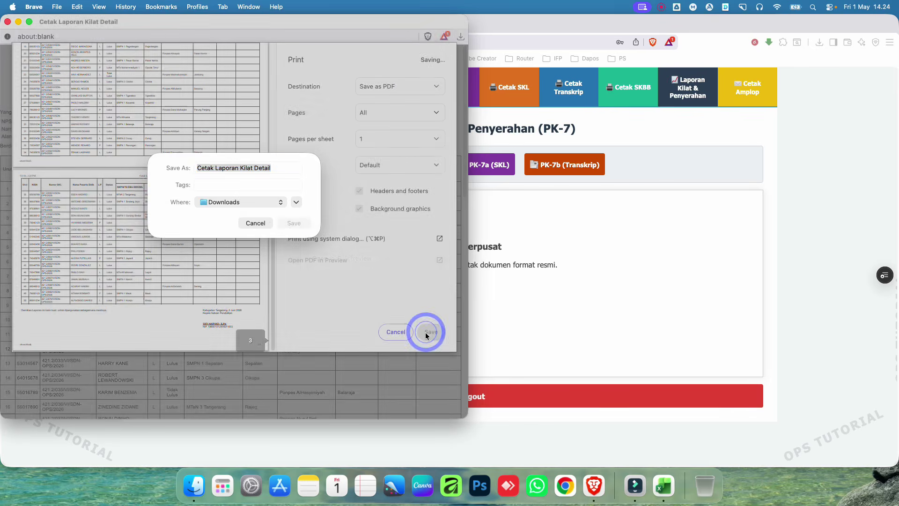
{"action": "left_click", "coordinate": [294, 223]}
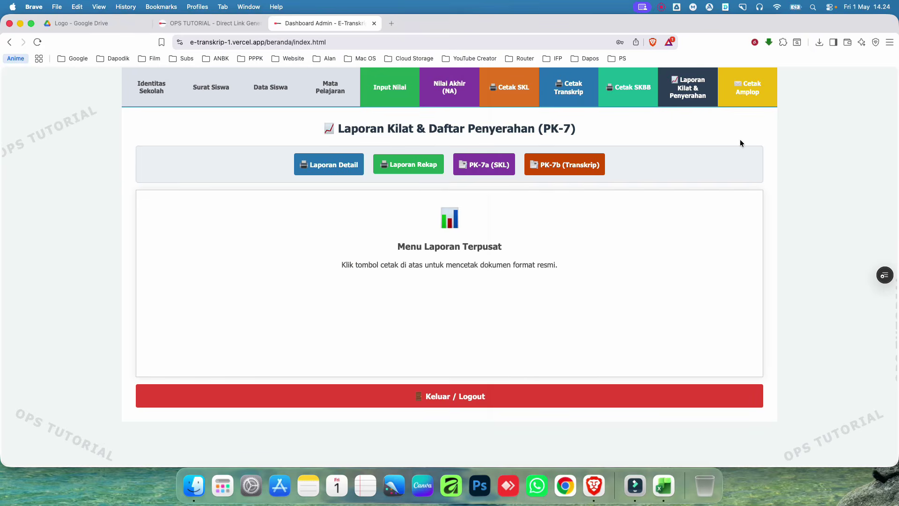
{"action": "left_click", "coordinate": [340, 138]}
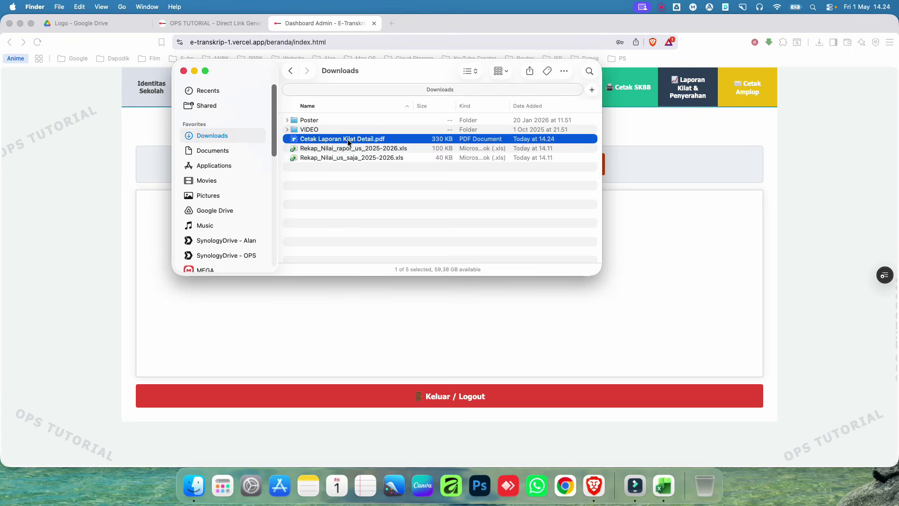
Step: Open Cetak Laporan Kilat Detail.pdf in PDFelement, read pages 1–3, then return to E-Transkrip
{"action": "left_click", "coordinate": [347, 178]}
{"action": "double_click", "coordinate": [354, 139]}
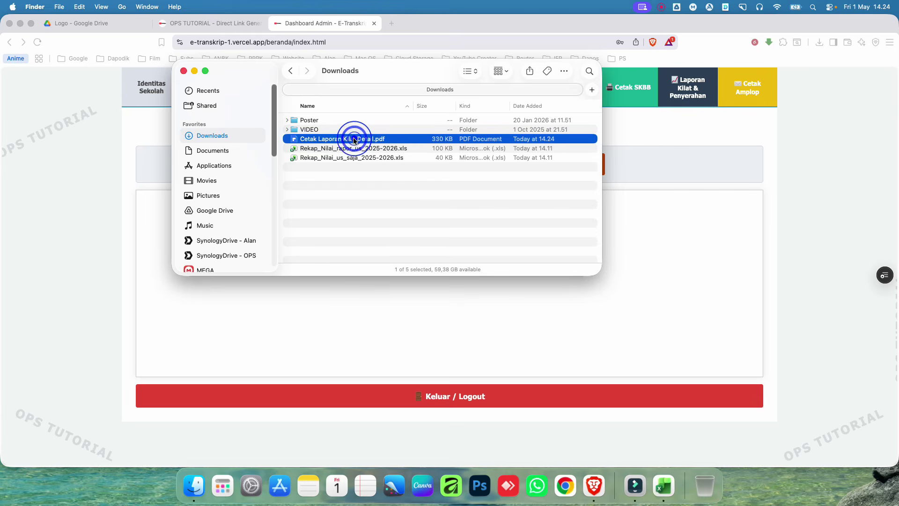
{"action": "left_click", "coordinate": [550, 298]}
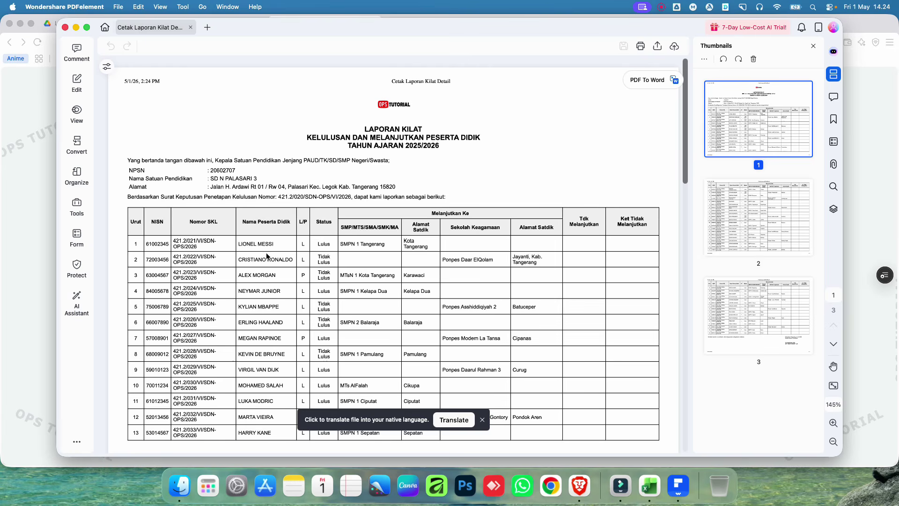
{"action": "scroll", "coordinate": [267, 258], "scroll_direction": "down", "scroll_amount": 1}
{"action": "scroll", "coordinate": [267, 261], "scroll_direction": "down", "scroll_amount": 2}
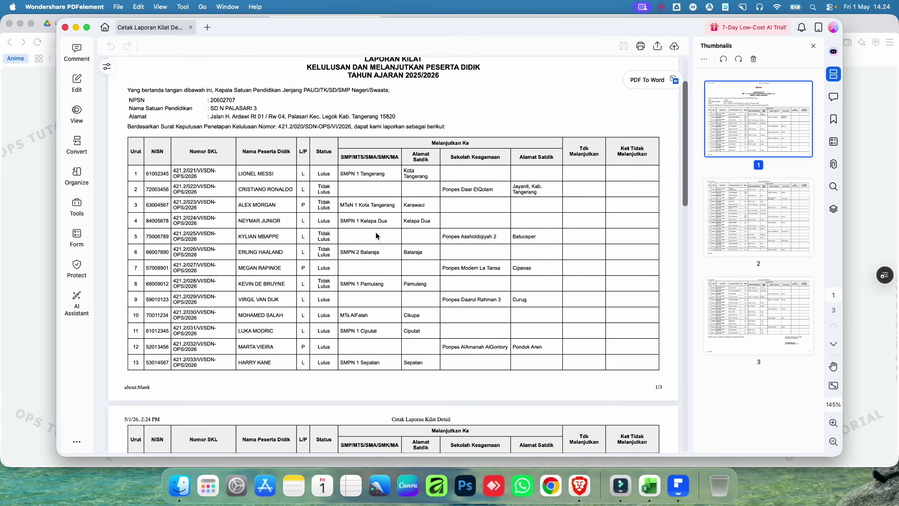
{"action": "scroll", "coordinate": [392, 205], "scroll_direction": "down", "scroll_amount": 15}
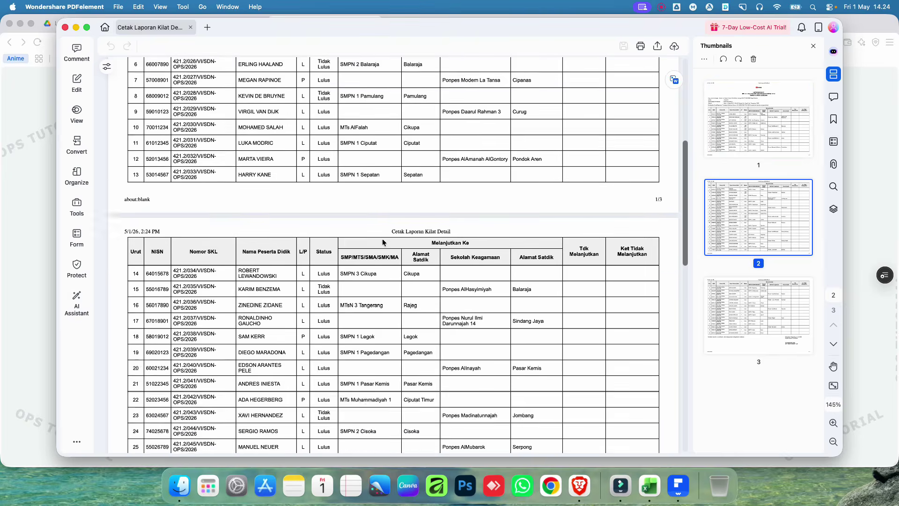
{"action": "scroll", "coordinate": [387, 240], "scroll_direction": "down", "scroll_amount": 5}
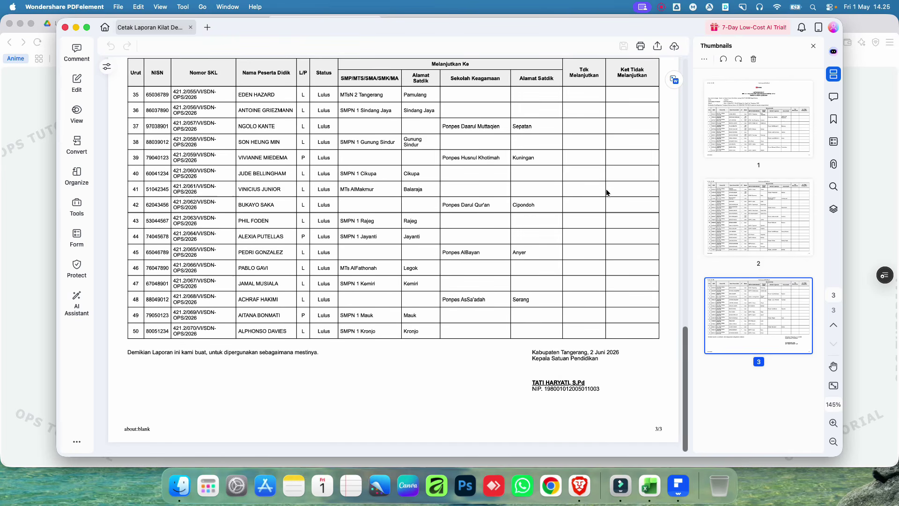
{"action": "left_click", "coordinate": [5, 98]}
Step: Print the Laporan Rekap and save it as Cetak Rekap Laporan Kilat.pdf, shown in Downloads
{"action": "left_click", "coordinate": [406, 165]}
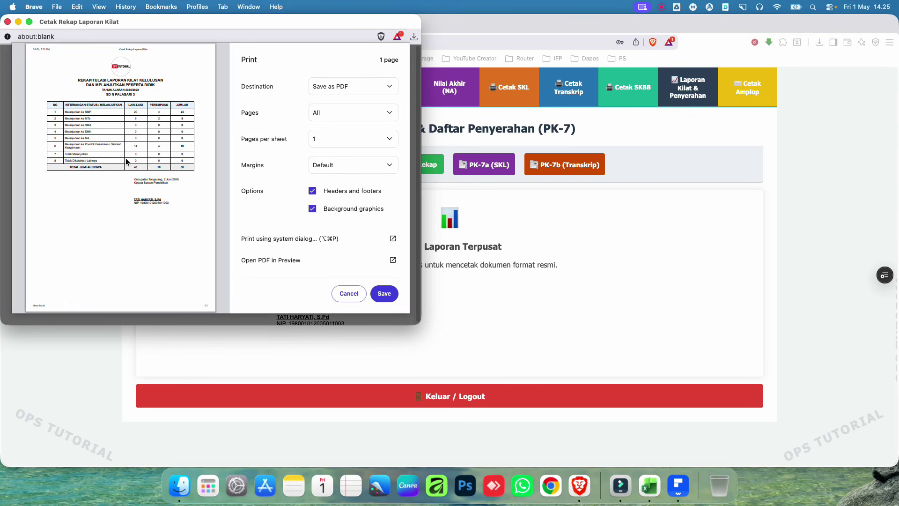
{"action": "left_click", "coordinate": [396, 295]}
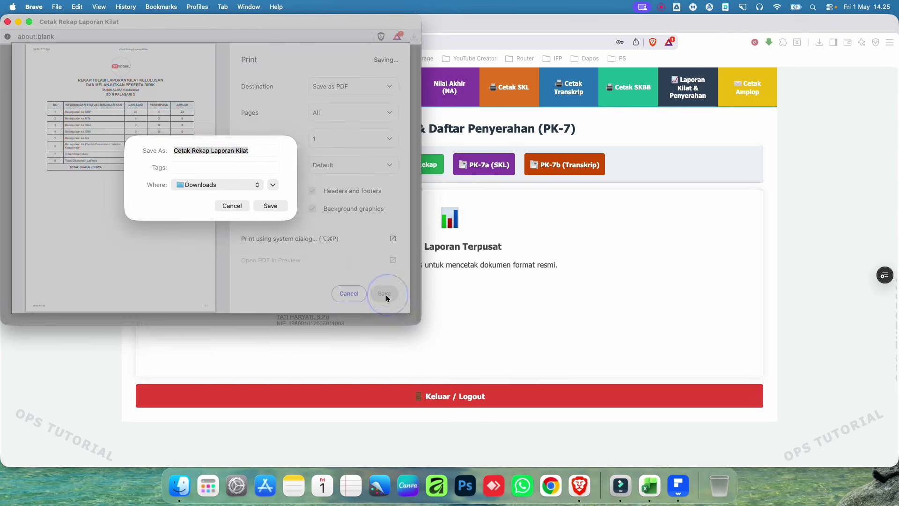
{"action": "left_click", "coordinate": [276, 204]}
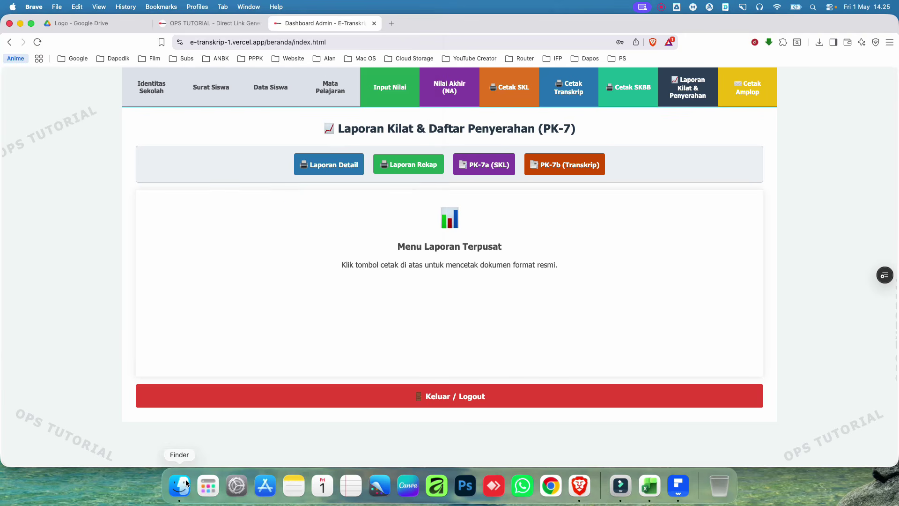
{"action": "left_click", "coordinate": [179, 485]}
{"action": "left_click", "coordinate": [331, 207]}
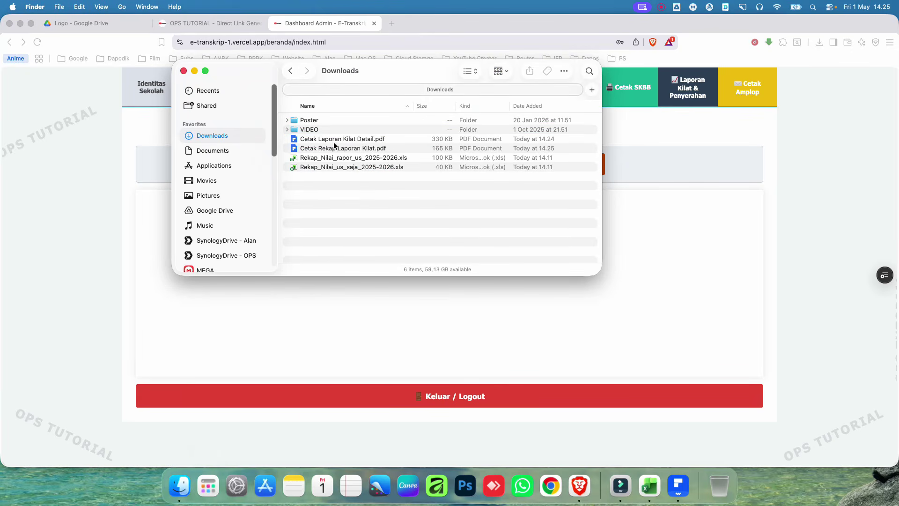
Step: Open Cetak Rekap Laporan Kilat.pdf in PDFelement and scroll to its 50-student recap table
{"action": "double_click", "coordinate": [334, 148]}
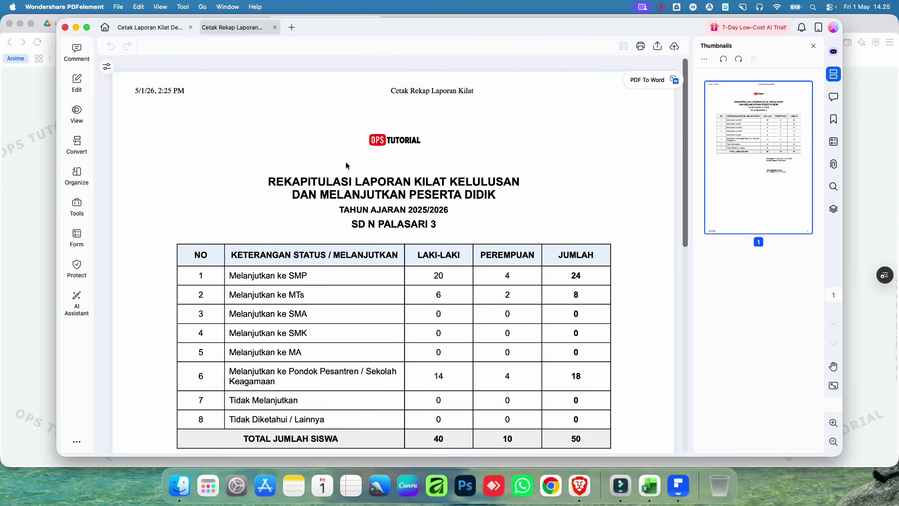
{"action": "scroll", "coordinate": [346, 166], "scroll_direction": "down", "scroll_amount": 4}
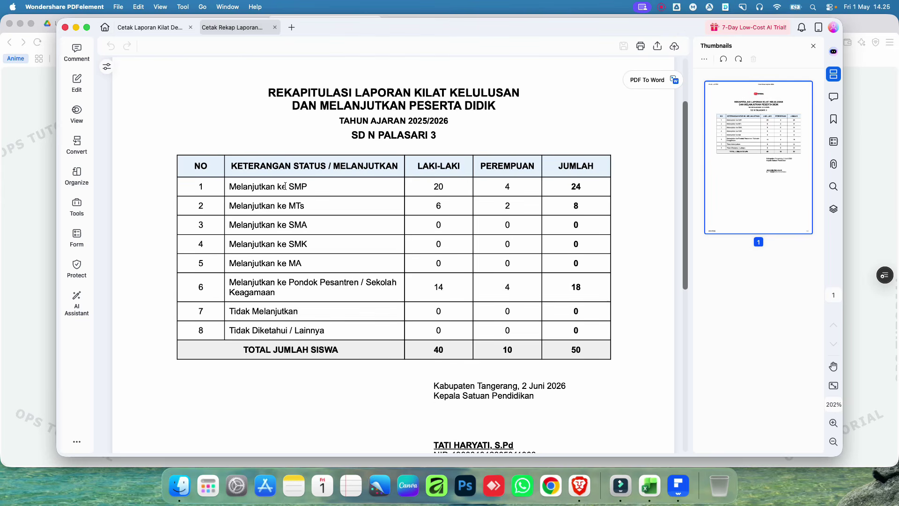
{"action": "left_click", "coordinate": [287, 186]}
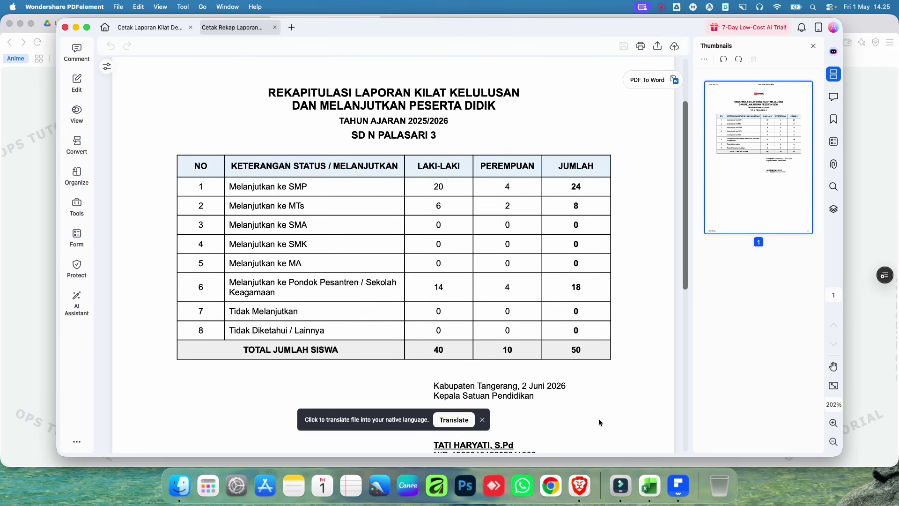
{"action": "left_click", "coordinate": [868, 309]}
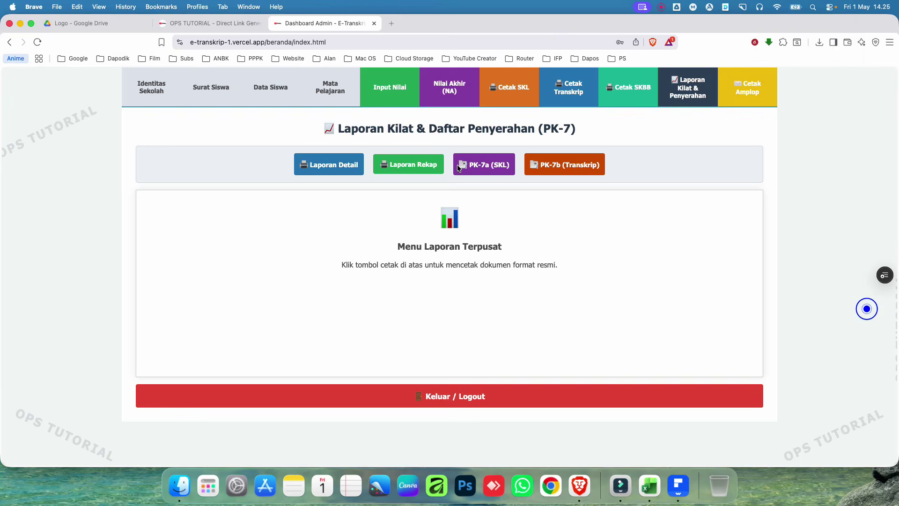
{"action": "left_click", "coordinate": [266, 86]}
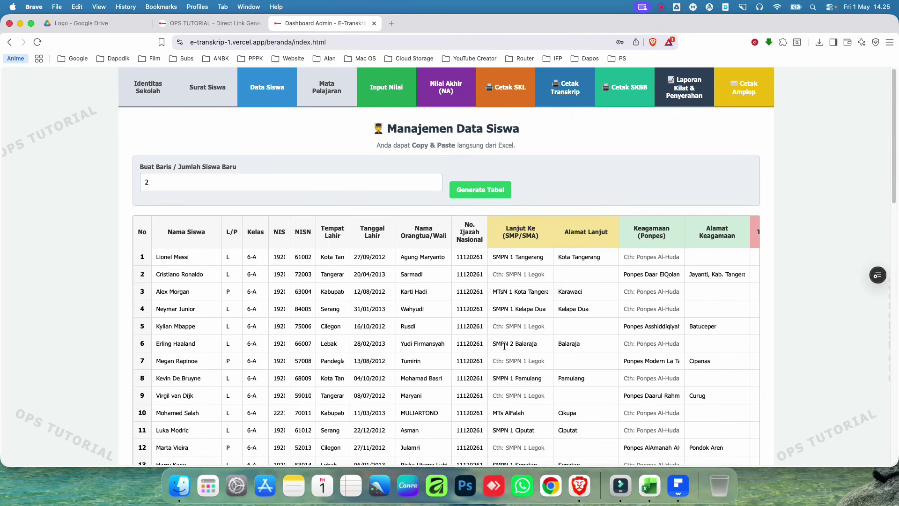
{"action": "scroll", "coordinate": [505, 385], "scroll_direction": "down", "scroll_amount": 5}
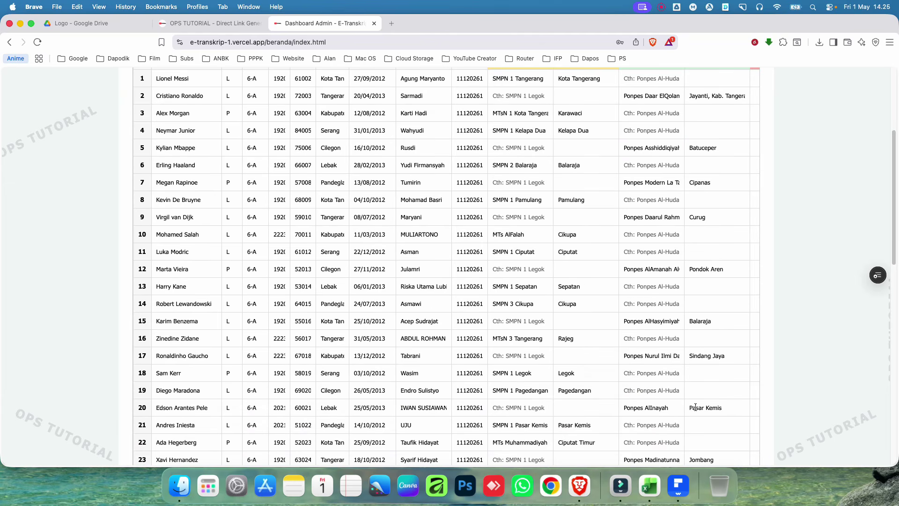
{"action": "left_click", "coordinate": [679, 486]}
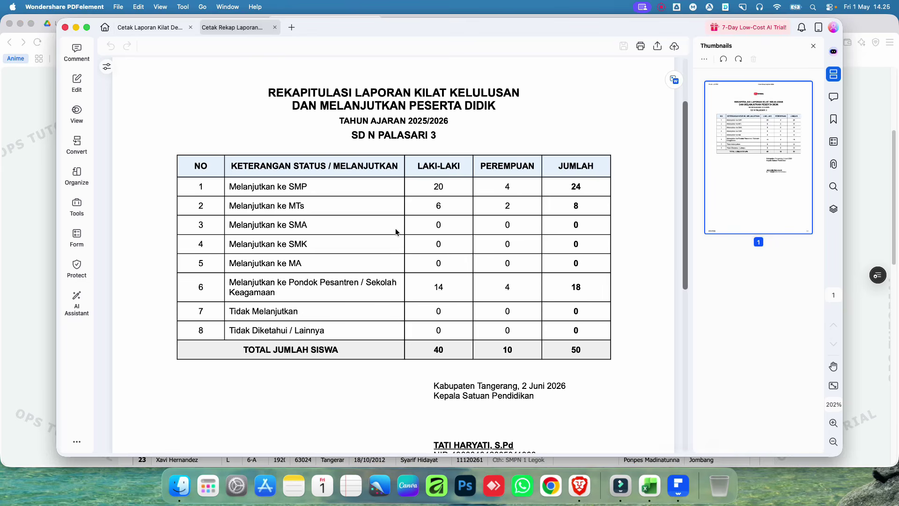
{"action": "double_click", "coordinate": [436, 185]}
{"action": "left_click", "coordinate": [365, 189]}
{"action": "double_click", "coordinate": [435, 186]}
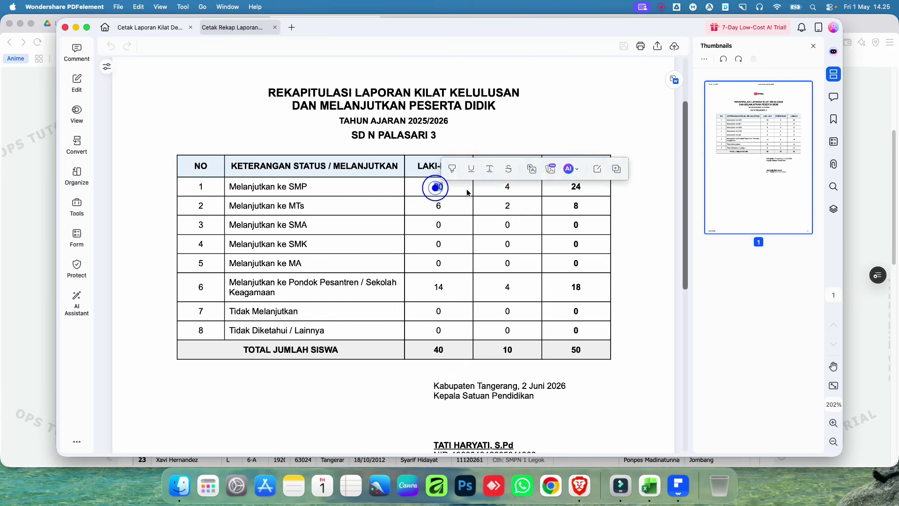
{"action": "left_click", "coordinate": [509, 189]}
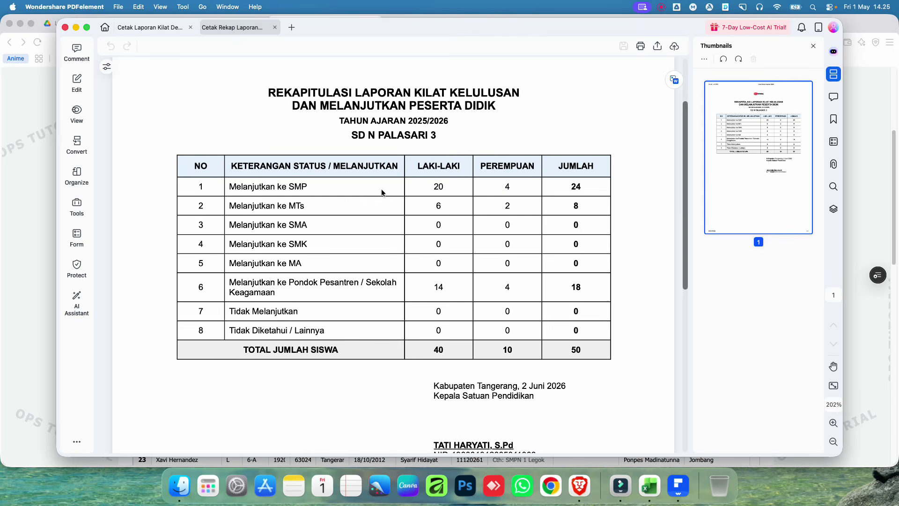
{"action": "left_click", "coordinate": [435, 206]}
{"action": "left_click", "coordinate": [569, 351]}
{"action": "left_click", "coordinate": [857, 215]}
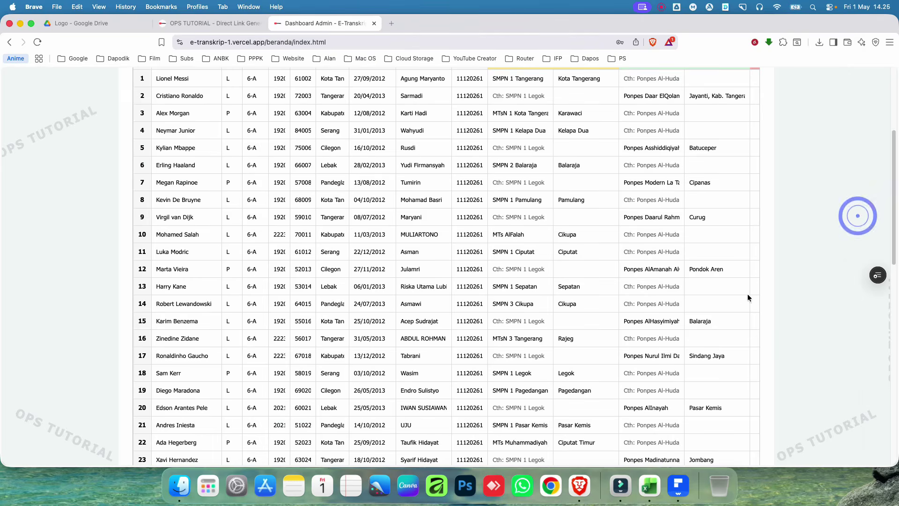
{"action": "scroll", "coordinate": [748, 296], "scroll_direction": "up", "scroll_amount": 5}
Step: Print the PK-7a SKL handover list and save it as a PDF in Downloads
{"action": "left_click", "coordinate": [680, 97]}
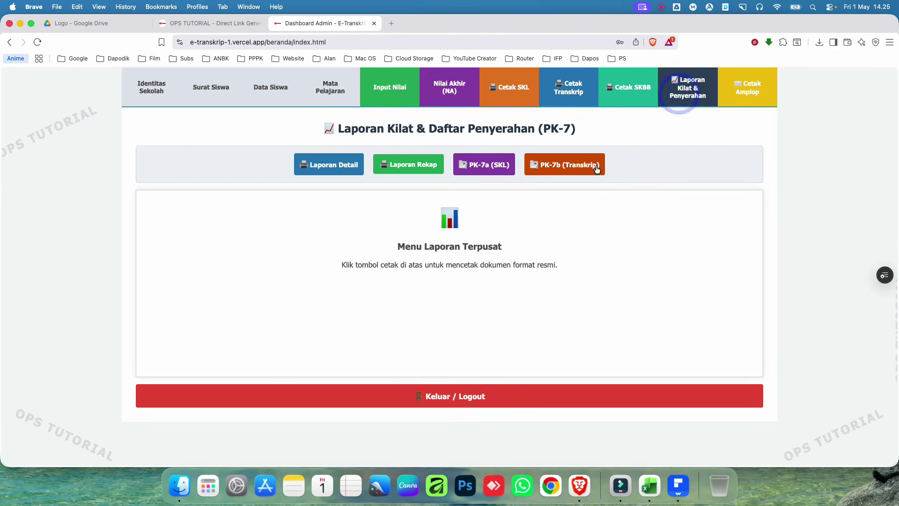
{"action": "left_click", "coordinate": [482, 167]}
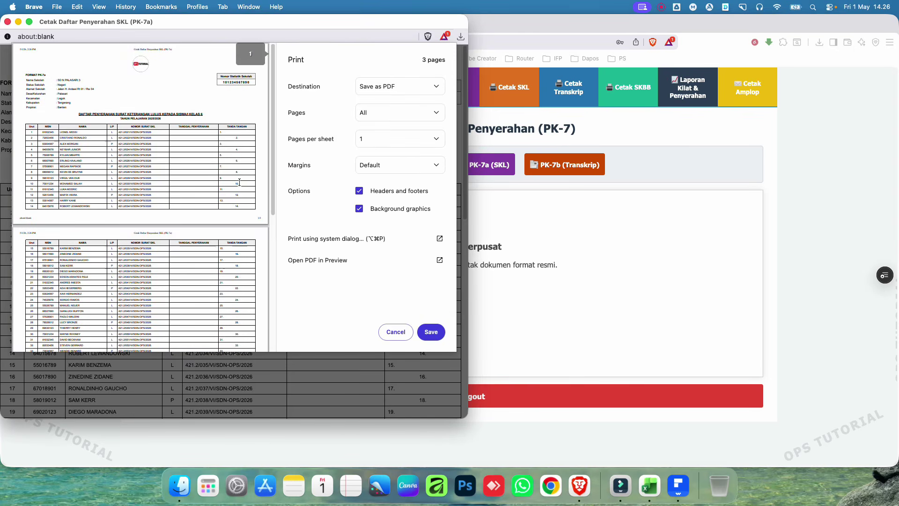
{"action": "left_click", "coordinate": [431, 331]}
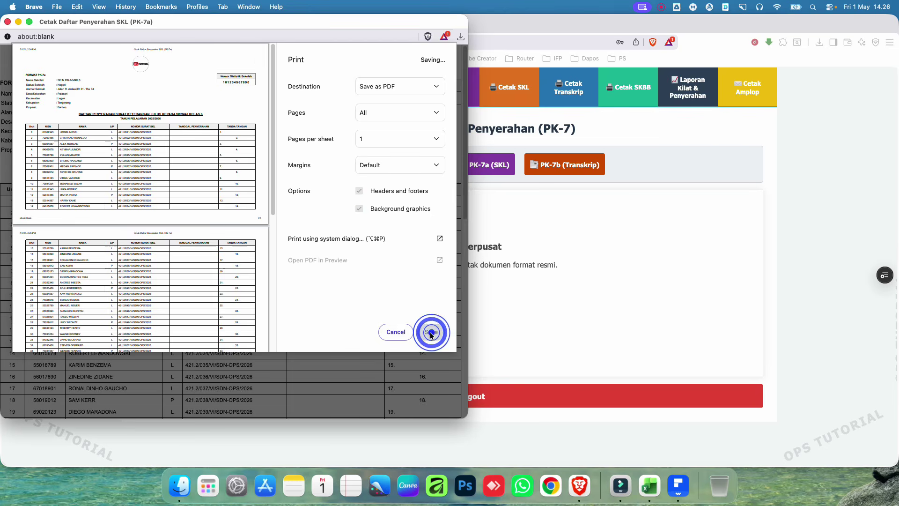
{"action": "left_click", "coordinate": [294, 225]}
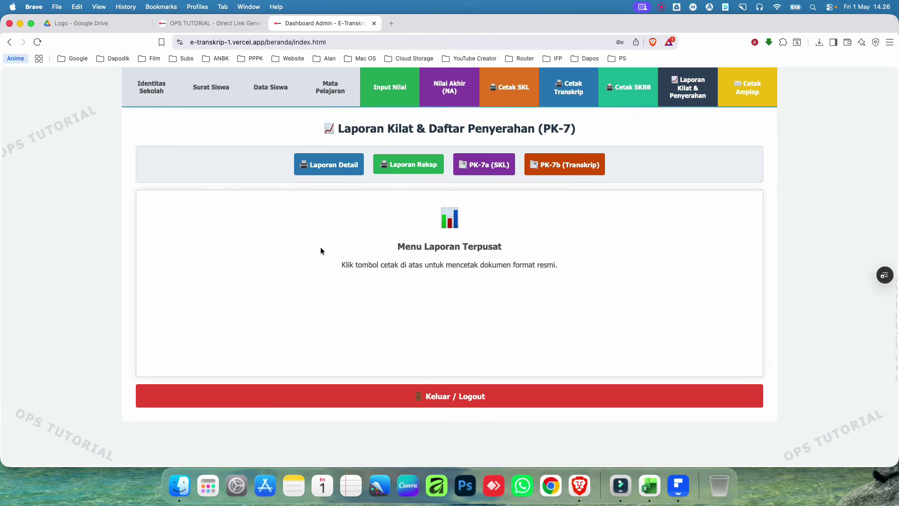
Step: Open Cetak Daftar Penyerahan SKL (PK-7a).pdf from Downloads in PDFelement
{"action": "left_click", "coordinate": [175, 482]}
{"action": "left_click", "coordinate": [353, 216]}
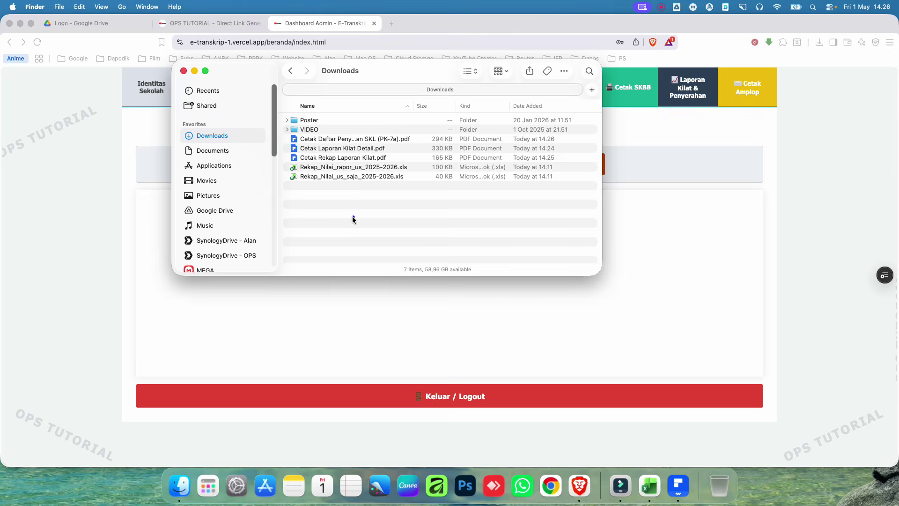
{"action": "left_click", "coordinate": [359, 140]}
{"action": "double_click", "coordinate": [358, 140]}
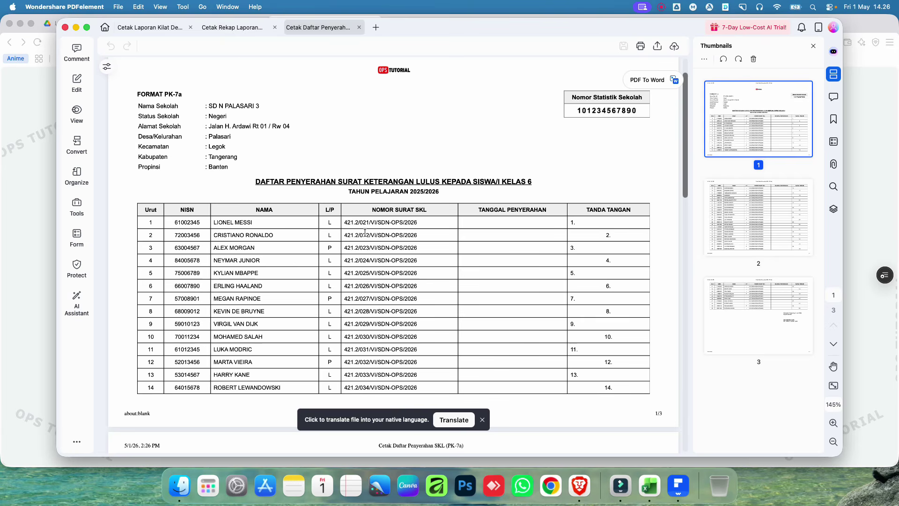
Step: Scroll through the PK-7a PDF's three pages and back up, then return to E-Transkrip
{"action": "scroll", "coordinate": [365, 228], "scroll_direction": "down", "scroll_amount": 15}
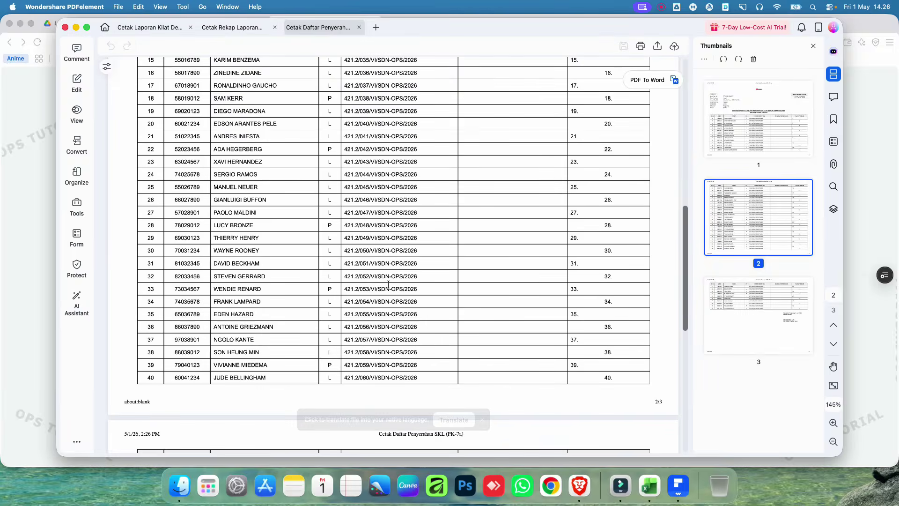
{"action": "scroll", "coordinate": [388, 290], "scroll_direction": "down", "scroll_amount": 8}
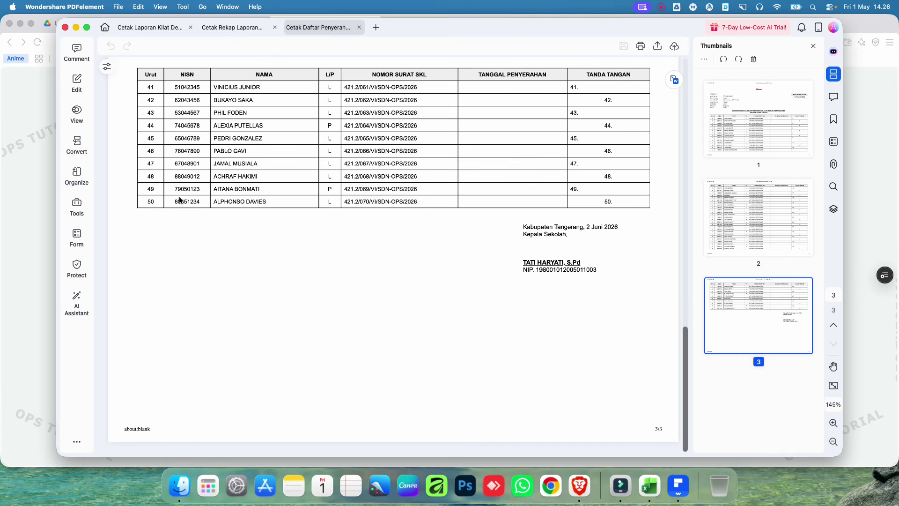
{"action": "scroll", "coordinate": [434, 205], "scroll_direction": "up", "scroll_amount": 20}
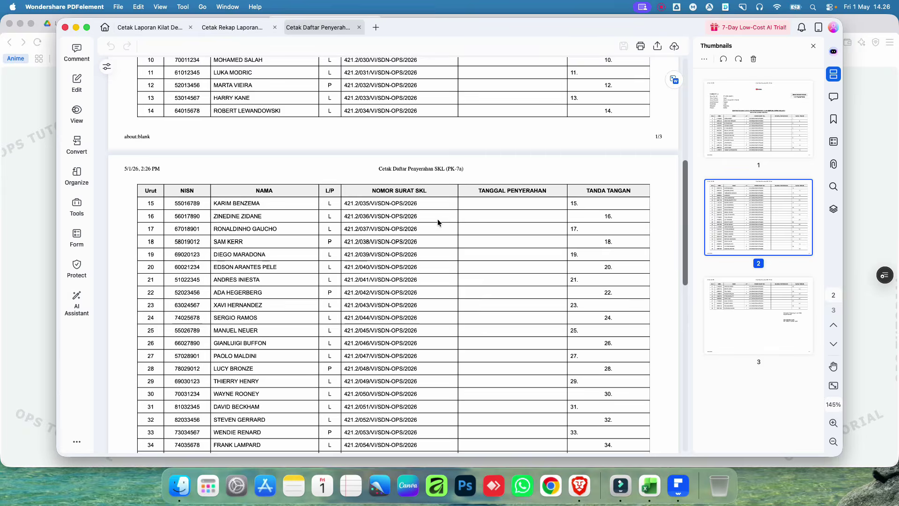
{"action": "scroll", "coordinate": [438, 220], "scroll_direction": "up", "scroll_amount": 3}
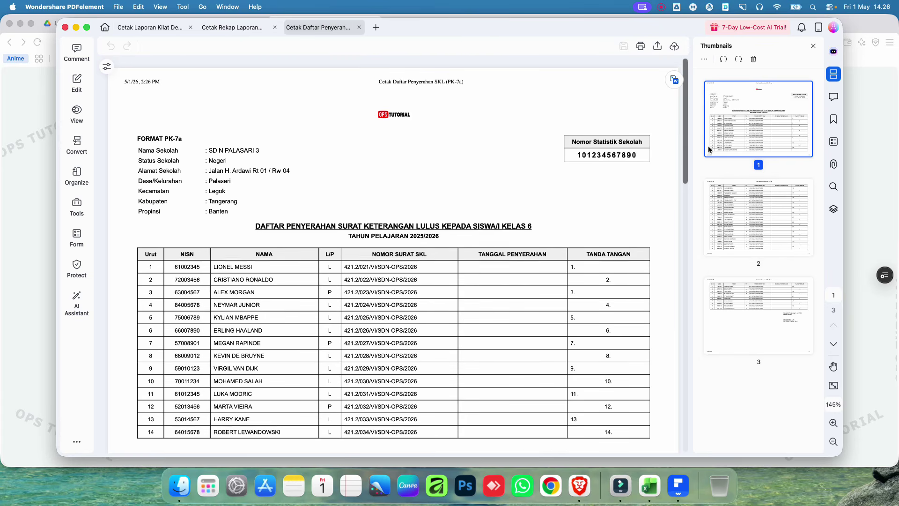
{"action": "left_click", "coordinate": [866, 152]}
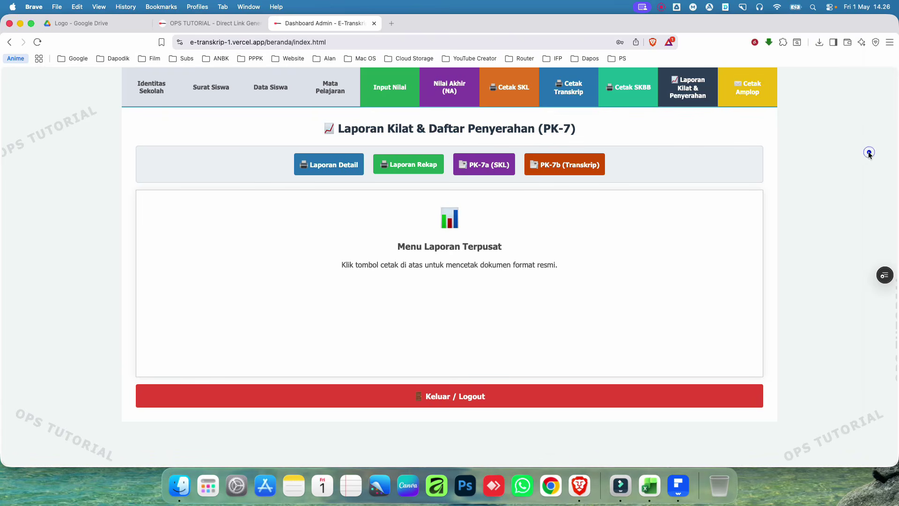
Step: Save the PK-7b transcript handover list as a PDF and open it in PDFelement
{"action": "left_click", "coordinate": [567, 166]}
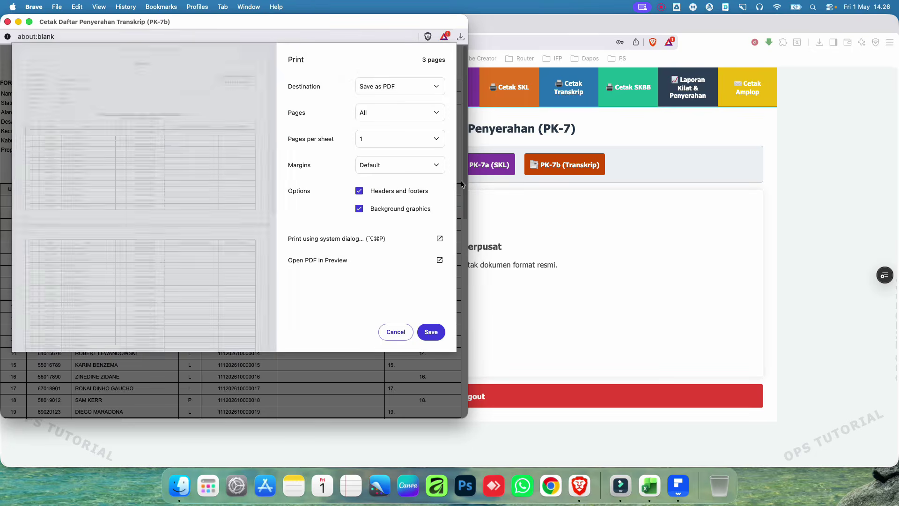
{"action": "left_click", "coordinate": [431, 331]}
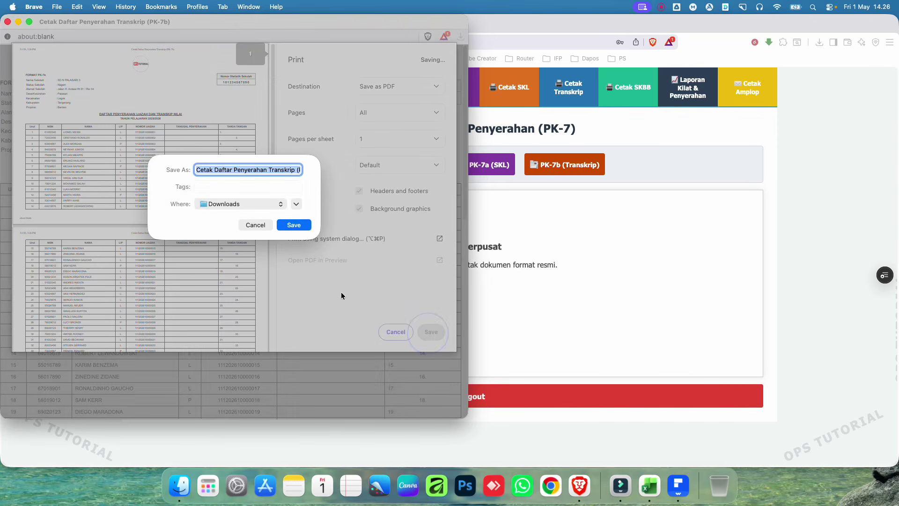
{"action": "left_click", "coordinate": [298, 226]}
{"action": "left_click", "coordinate": [185, 483]}
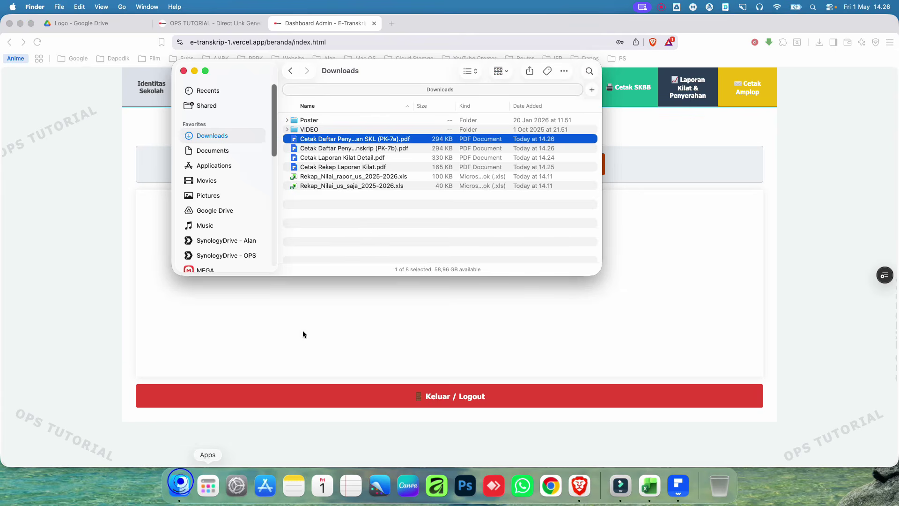
{"action": "left_click", "coordinate": [367, 209]}
{"action": "double_click", "coordinate": [384, 148]}
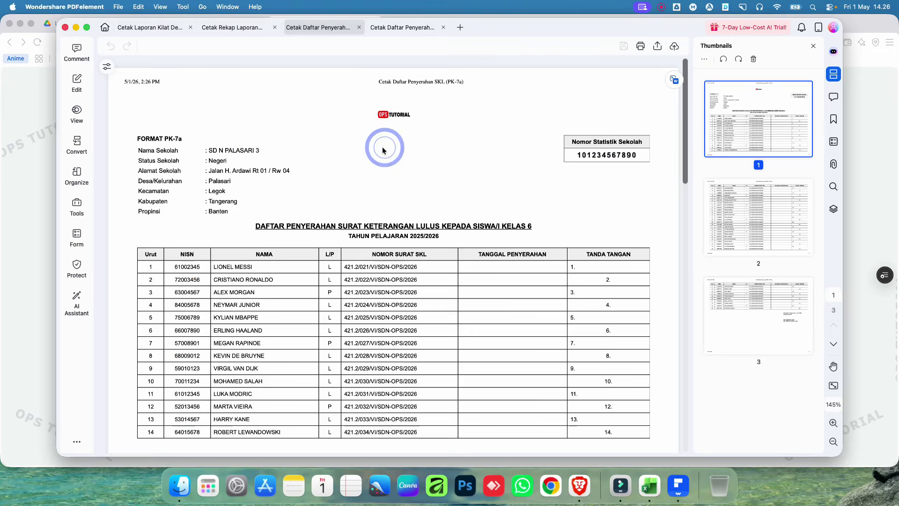
Step: Scroll through pages 1–3 of the PK-7b PDF and back, then return to E-Transkrip
{"action": "scroll", "coordinate": [351, 322], "scroll_direction": "down", "scroll_amount": 3}
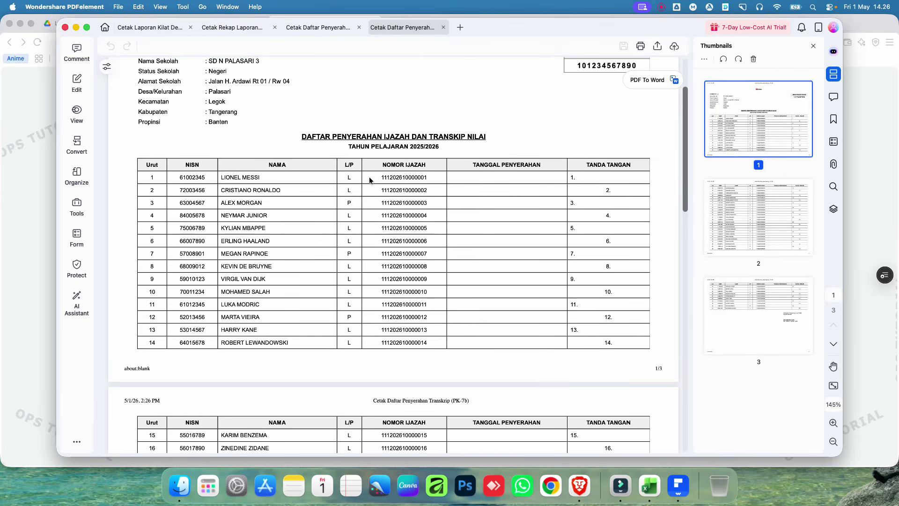
{"action": "scroll", "coordinate": [369, 180], "scroll_direction": "down", "scroll_amount": 2}
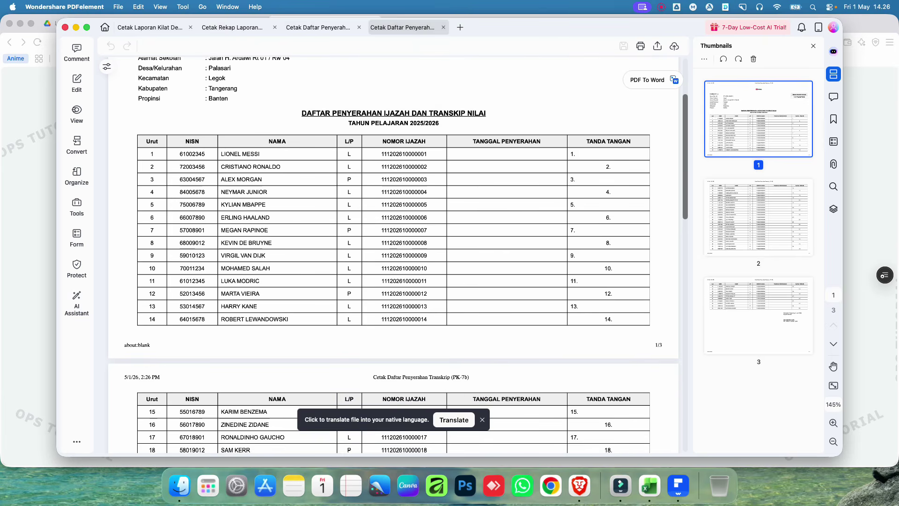
{"action": "scroll", "coordinate": [403, 234], "scroll_direction": "down", "scroll_amount": 5}
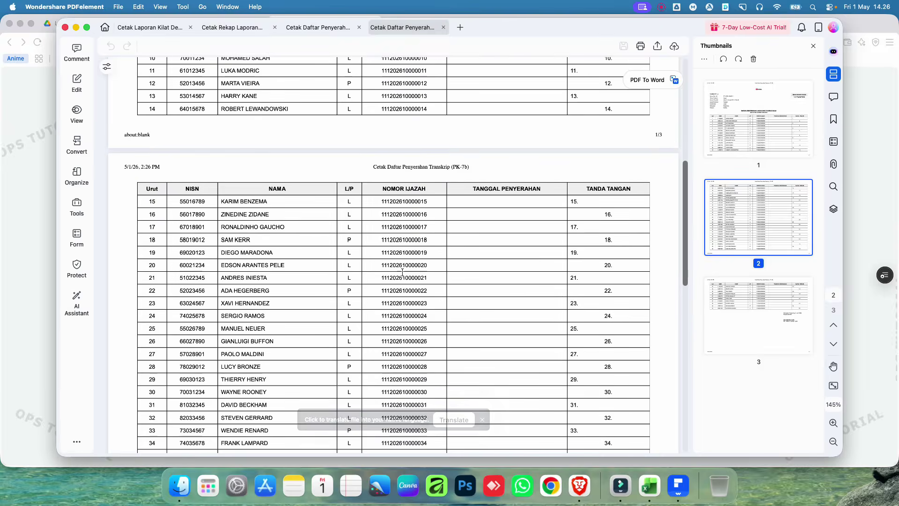
{"action": "scroll", "coordinate": [403, 271], "scroll_direction": "down", "scroll_amount": 8}
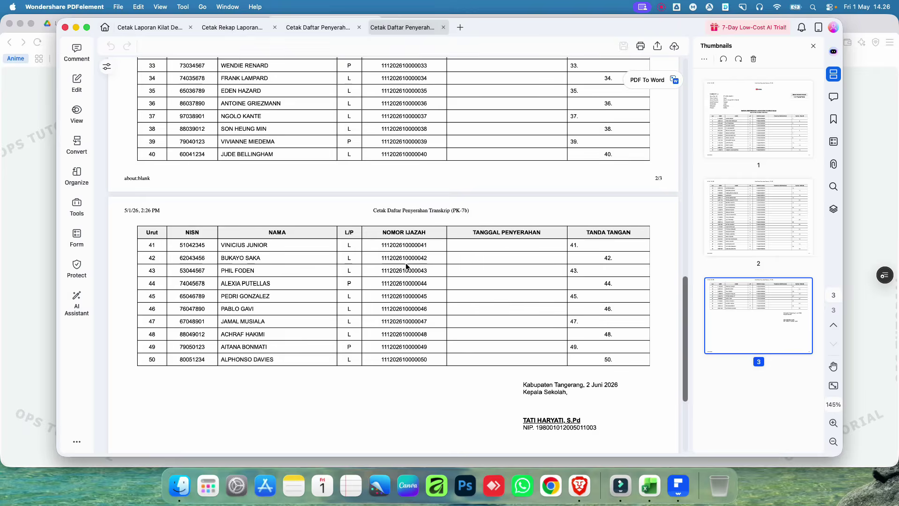
{"action": "scroll", "coordinate": [406, 266], "scroll_direction": "up", "scroll_amount": 20}
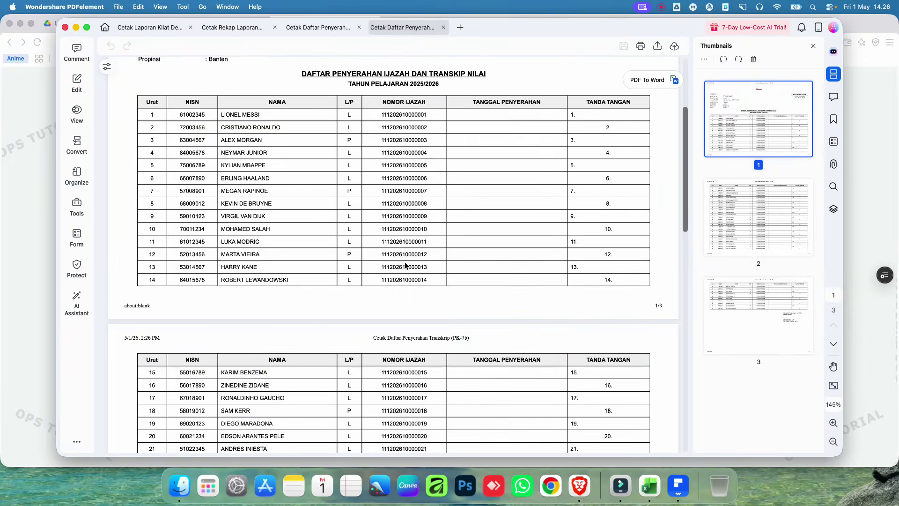
{"action": "scroll", "coordinate": [406, 266], "scroll_direction": "up", "scroll_amount": 3}
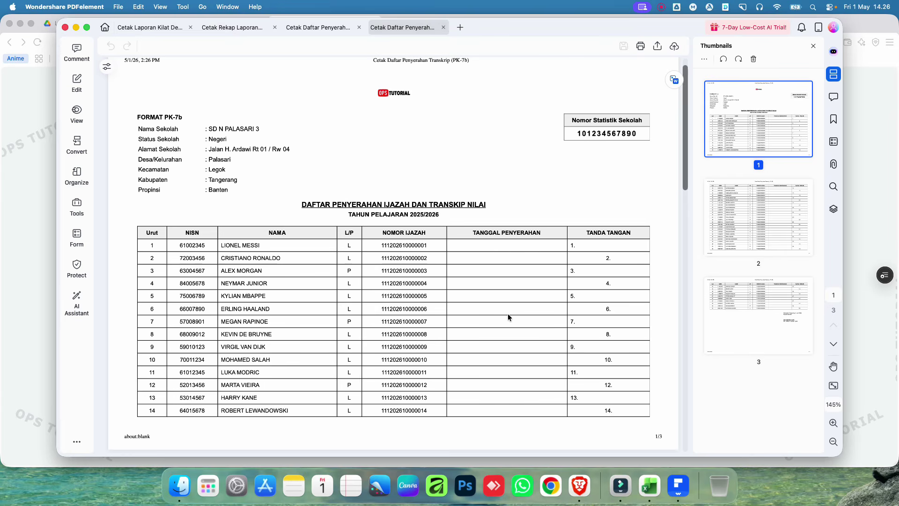
{"action": "scroll", "coordinate": [514, 318], "scroll_direction": "down", "scroll_amount": 1}
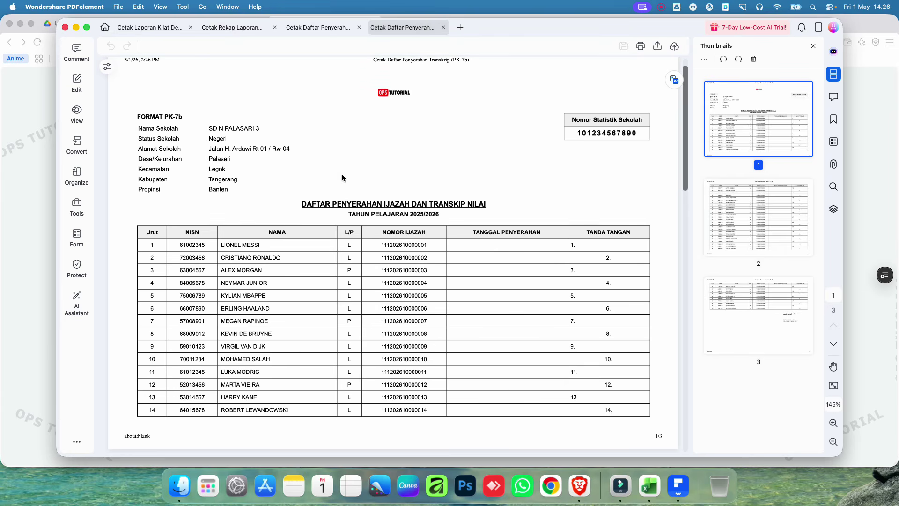
{"action": "left_click", "coordinate": [849, 155]}
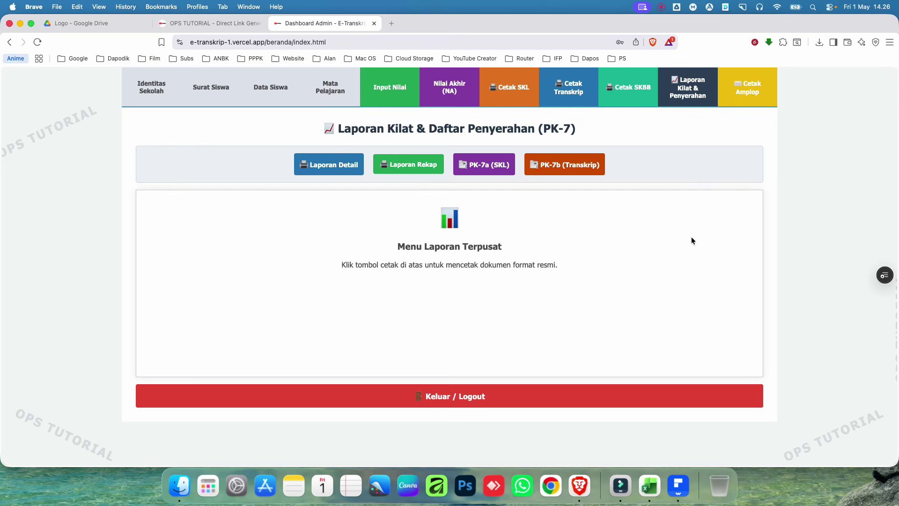
Step: On Cetak Amplop, browse students' envelopes back and forth, finishing on student No 1
{"action": "left_click", "coordinate": [748, 91]}
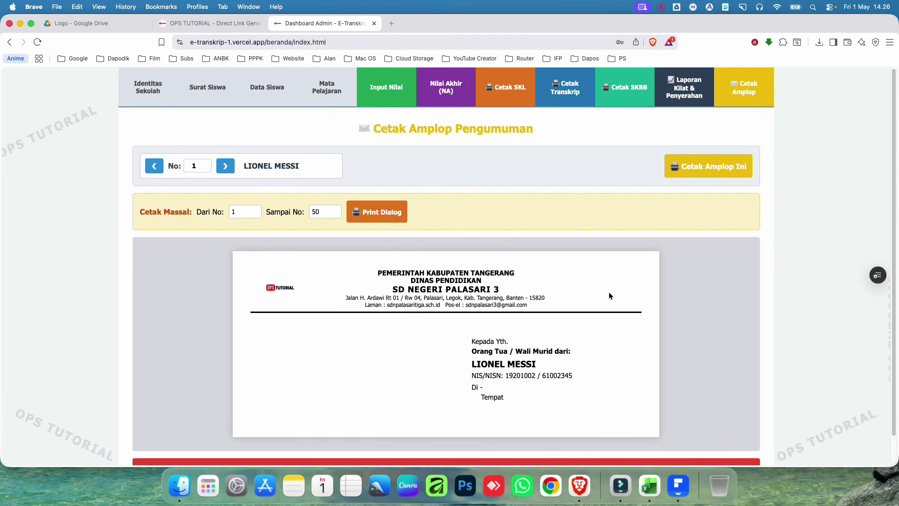
{"action": "left_click", "coordinate": [226, 168]}
{"action": "left_click", "coordinate": [226, 167]}
{"action": "left_click", "coordinate": [226, 167]}
{"action": "left_click", "coordinate": [226, 167]}
{"action": "left_click", "coordinate": [226, 167]}
{"action": "left_click", "coordinate": [226, 168]}
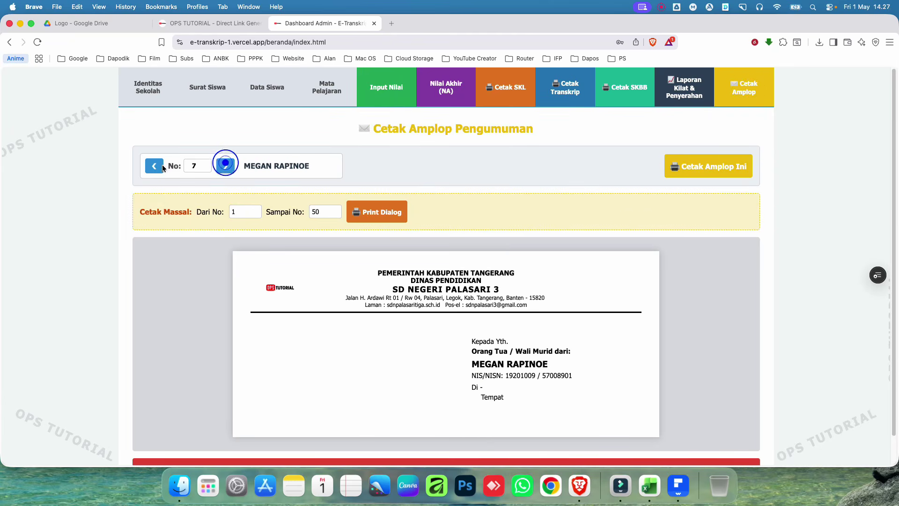
{"action": "left_click", "coordinate": [157, 168]}
{"action": "left_click", "coordinate": [157, 168]}
{"action": "left_click", "coordinate": [157, 168]}
{"action": "left_click", "coordinate": [156, 169]}
{"action": "left_click", "coordinate": [156, 168]}
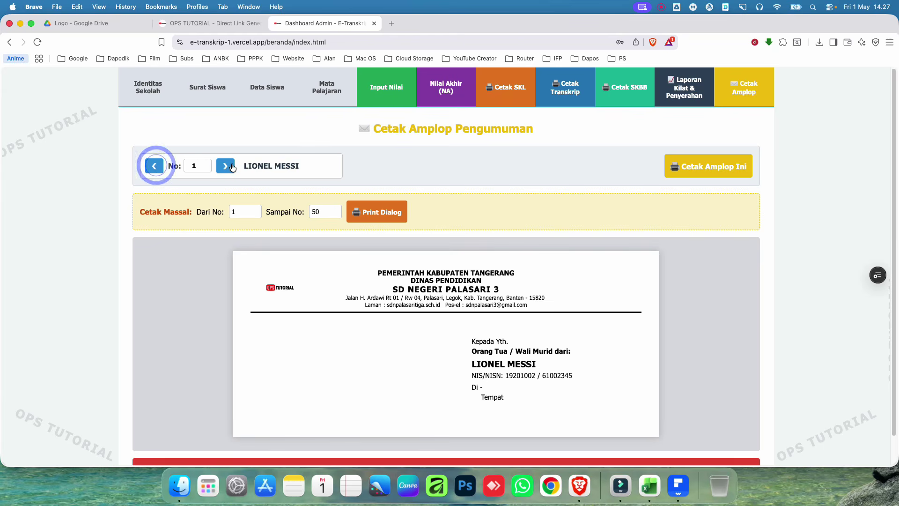
{"action": "left_click", "coordinate": [226, 169]}
{"action": "left_click", "coordinate": [227, 168]}
{"action": "left_click", "coordinate": [226, 168]}
{"action": "left_click", "coordinate": [154, 166]}
{"action": "left_click", "coordinate": [155, 166]}
{"action": "left_click", "coordinate": [154, 167]}
{"action": "left_click", "coordinate": [155, 166]}
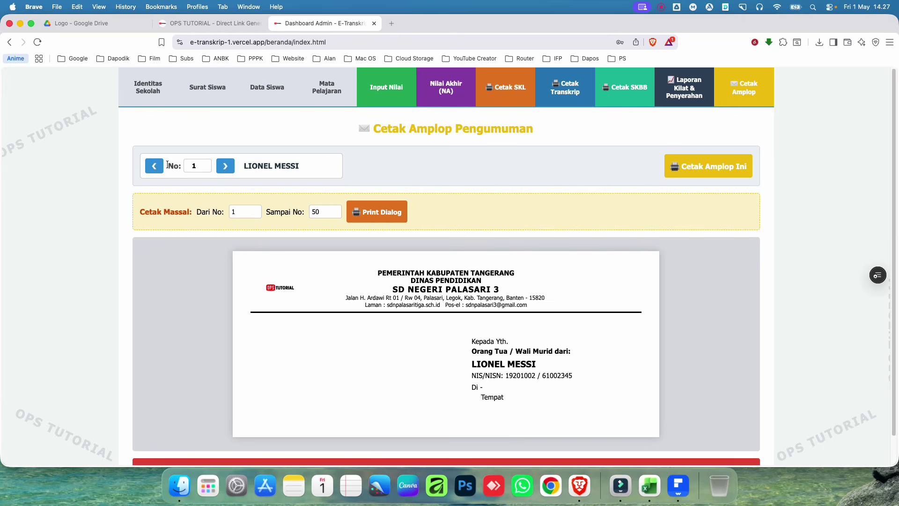
{"action": "left_click", "coordinate": [225, 166]}
{"action": "left_click", "coordinate": [226, 166]}
{"action": "left_click", "coordinate": [225, 166]}
{"action": "left_click", "coordinate": [225, 166]}
{"action": "left_click", "coordinate": [226, 166]}
{"action": "left_click", "coordinate": [225, 166]}
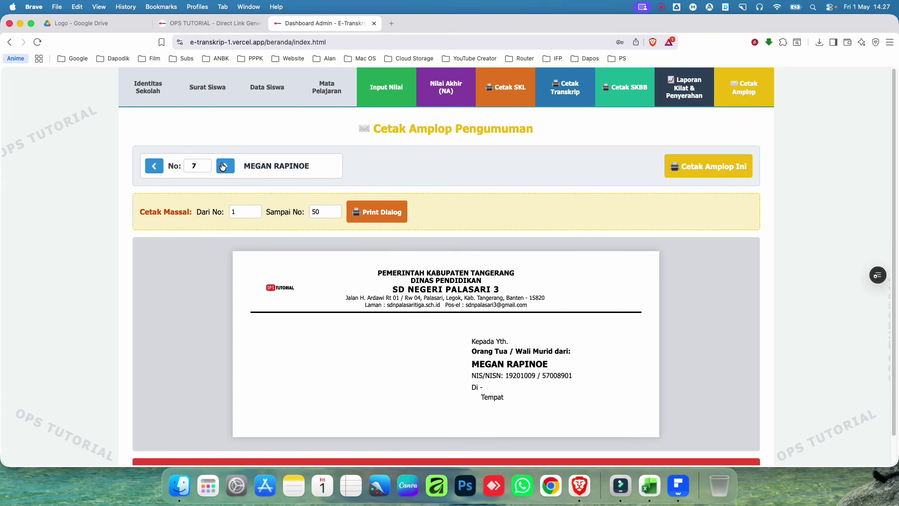
{"action": "left_click", "coordinate": [225, 166]}
{"action": "left_click", "coordinate": [153, 166]}
{"action": "left_click", "coordinate": [152, 166]}
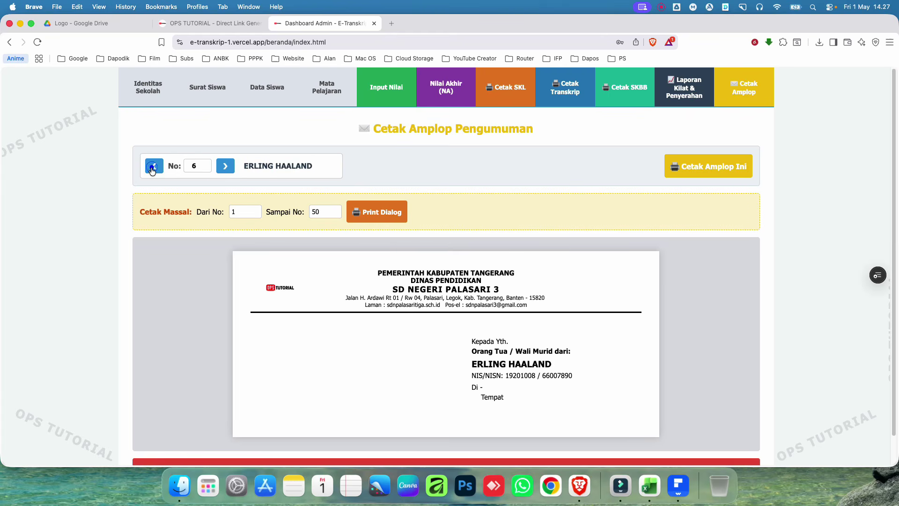
{"action": "left_click", "coordinate": [152, 166]}
{"action": "left_click", "coordinate": [152, 166]}
{"action": "left_click", "coordinate": [152, 166]}
{"action": "left_click", "coordinate": [152, 167]}
{"action": "left_click", "coordinate": [152, 166]}
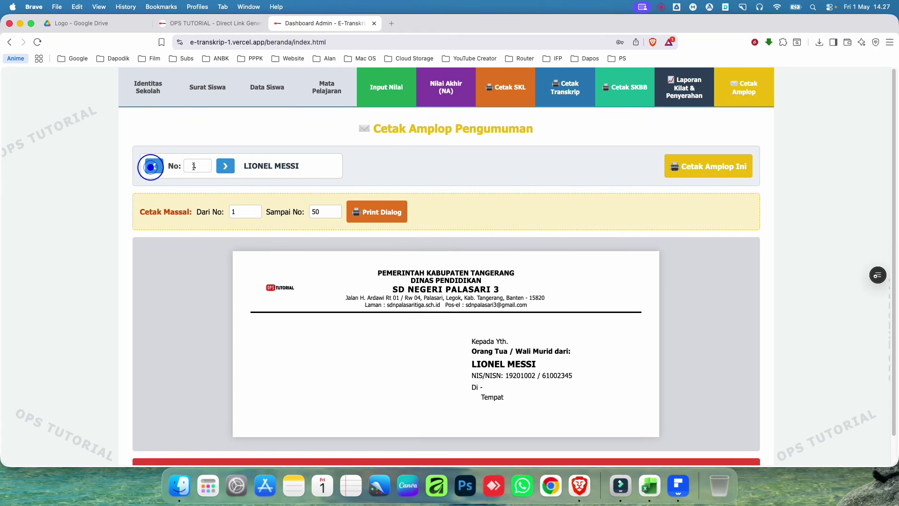
{"action": "left_click", "coordinate": [703, 167]}
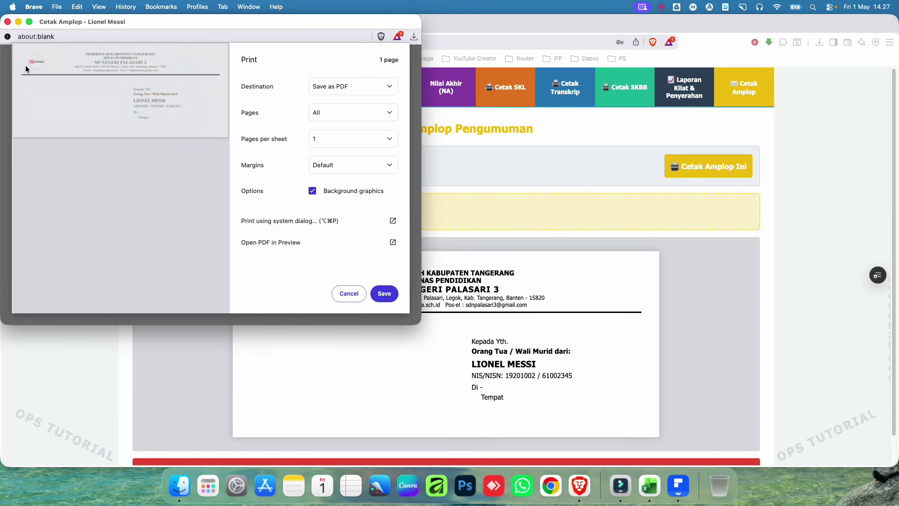
{"action": "left_click", "coordinate": [6, 22]}
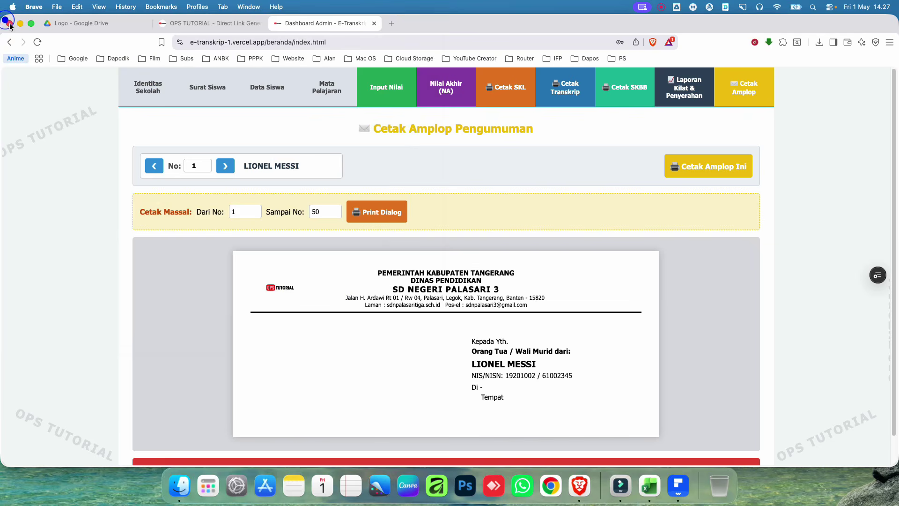
{"action": "left_click", "coordinate": [394, 214]}
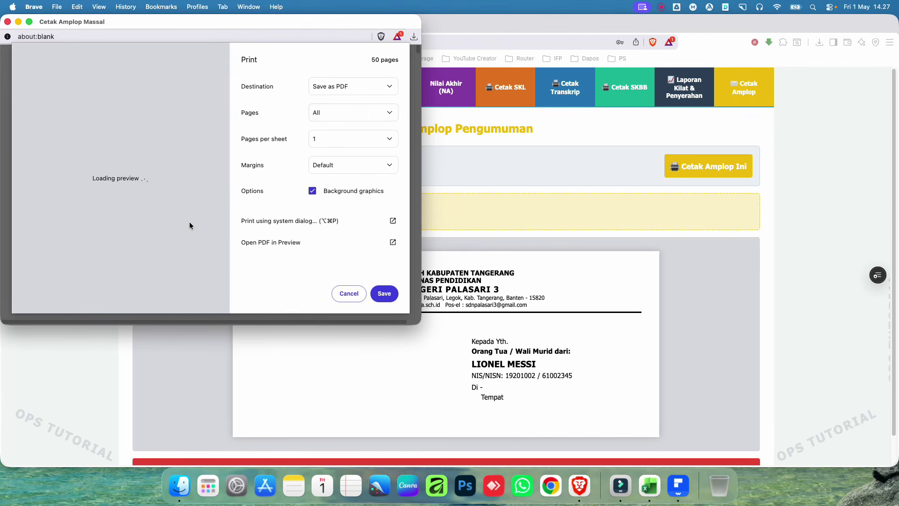
{"action": "scroll", "coordinate": [202, 255], "scroll_direction": "down", "scroll_amount": 5}
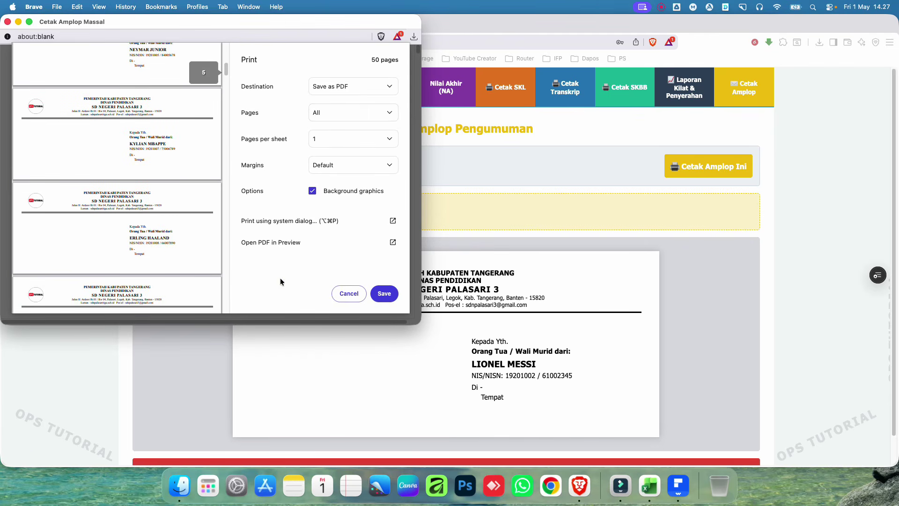
{"action": "left_click", "coordinate": [352, 87]}
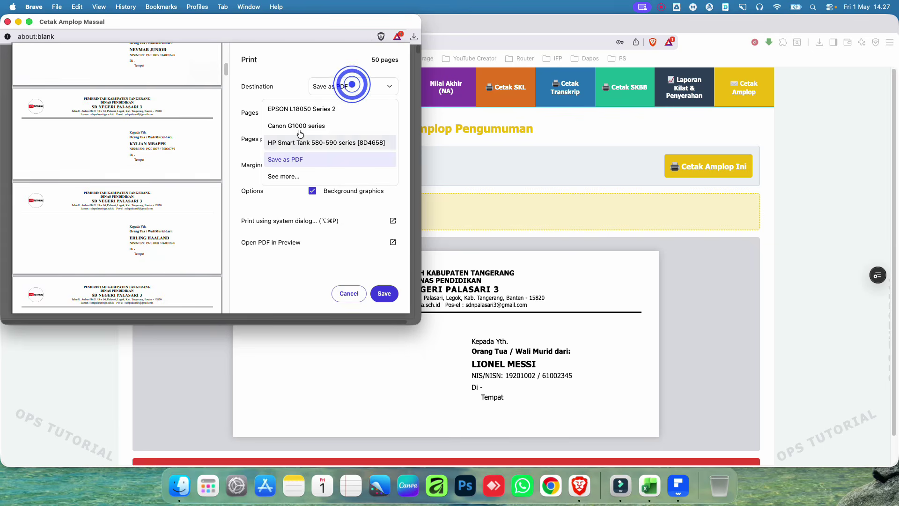
{"action": "left_click", "coordinate": [295, 73]}
{"action": "left_click", "coordinate": [349, 294]}
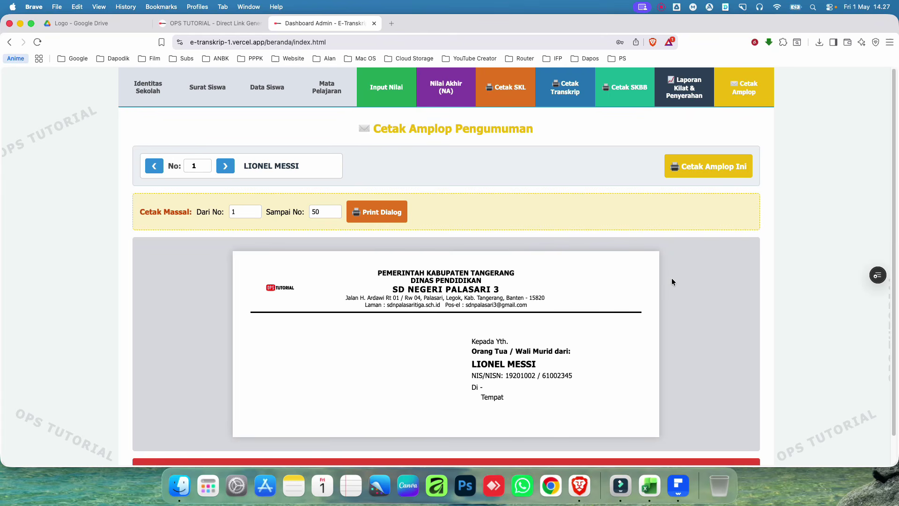
{"action": "scroll", "coordinate": [671, 278], "scroll_direction": "down", "scroll_amount": 2}
Step: Log out of the admin dashboard and view the Informasi Pendaftaran details on the login page
{"action": "left_click", "coordinate": [470, 440]}
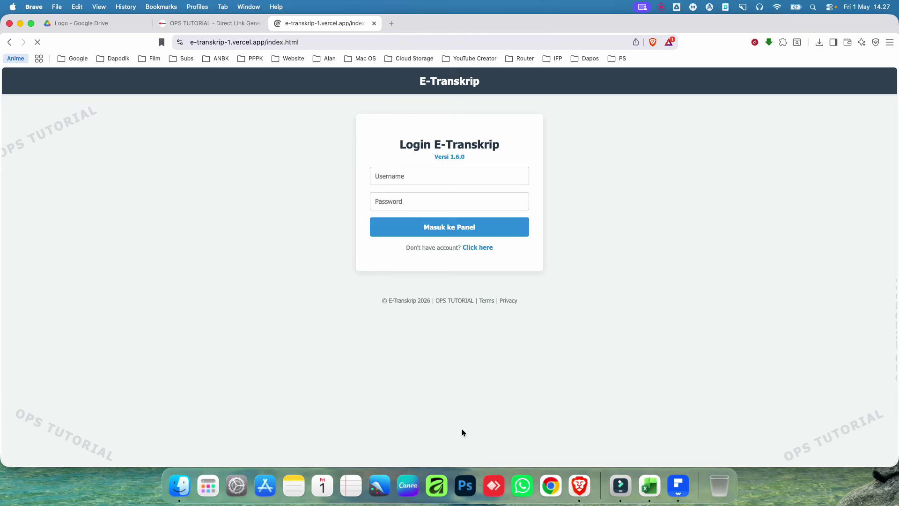
{"action": "left_click", "coordinate": [484, 248]}
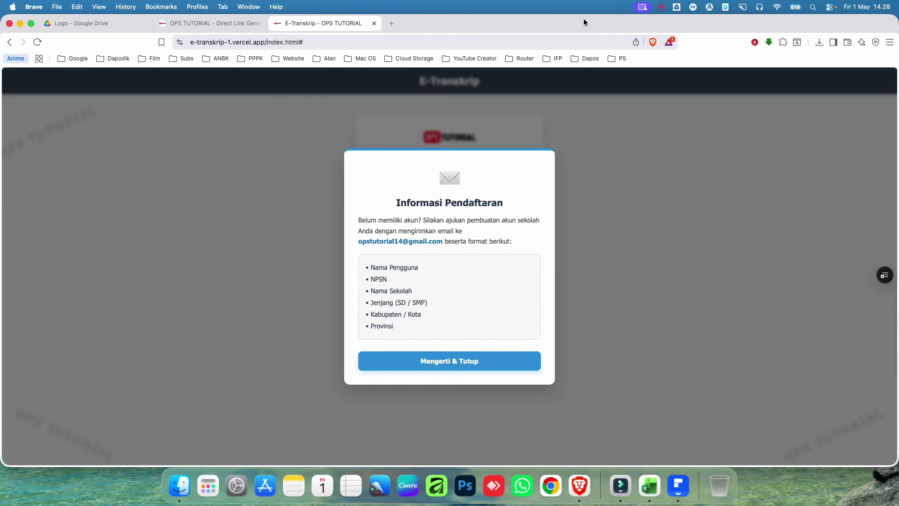
{"action": "left_click", "coordinate": [661, 6]}
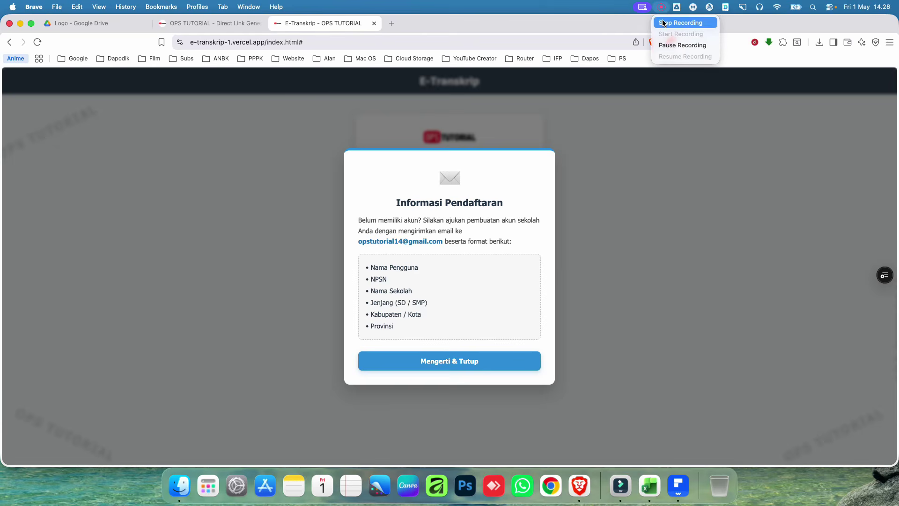
{"action": "left_click", "coordinate": [682, 22]}
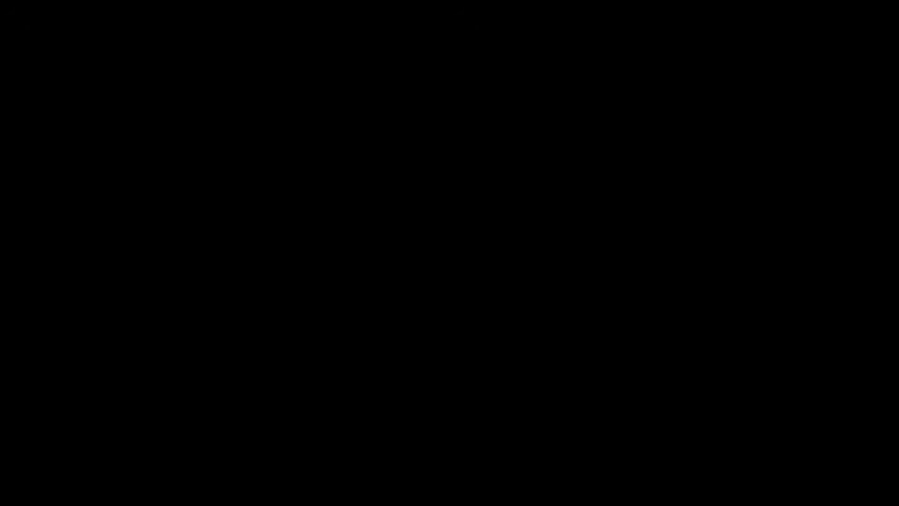